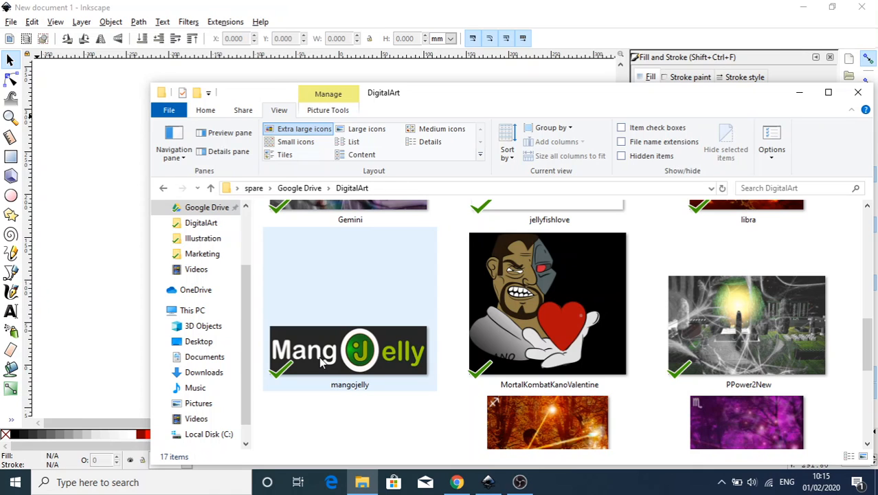
- Import the mangojelly PNG from the DigitalArt folder into the document as an embedded image with DPI from file
{"action": "left_click_drag", "start_coordinate": [481, 92], "coordinate": [763, 107]}
{"action": "left_click", "coordinate": [645, 369]}
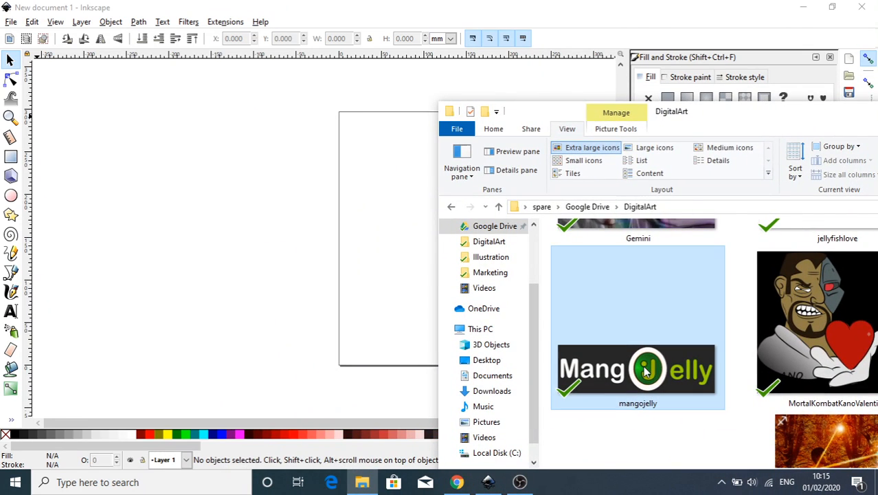
{"action": "left_click_drag", "start_coordinate": [645, 370], "coordinate": [377, 220]}
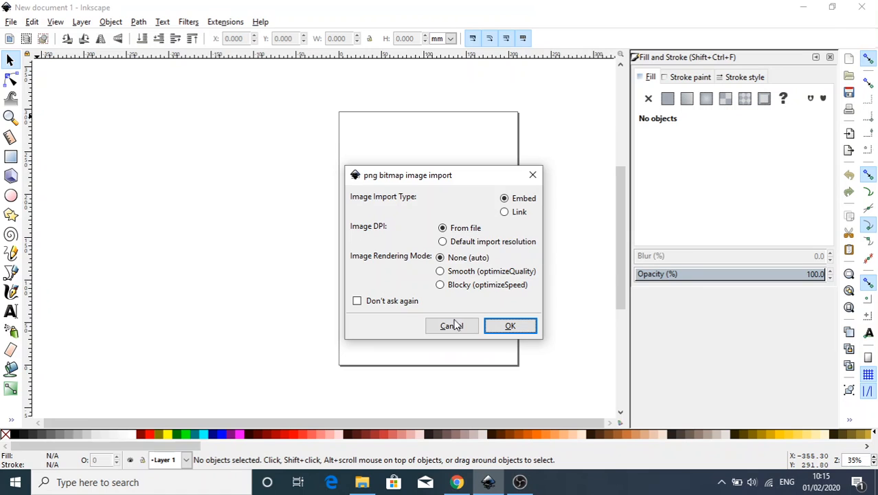
{"action": "left_click", "coordinate": [511, 326]}
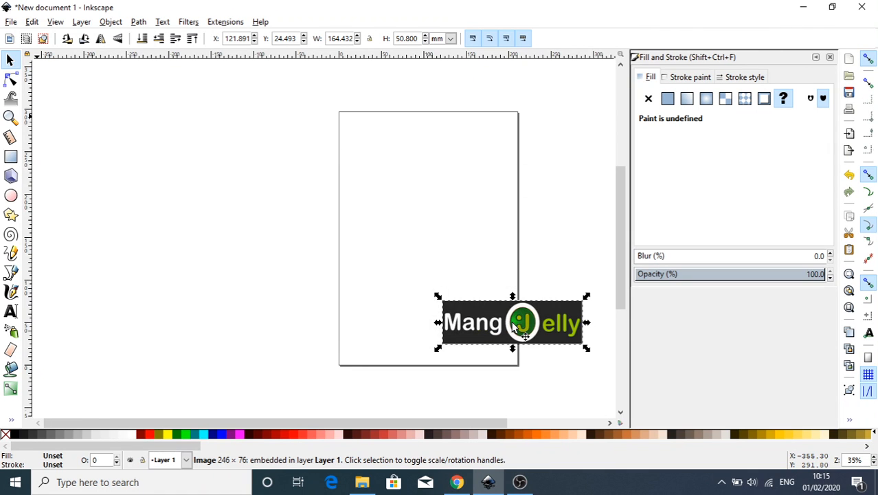
- Move the logo image near the page's upper edge and enlarge it proportionally to about 219 × 68 mm, leaving it deselected
{"action": "left_click_drag", "start_coordinate": [489, 322], "coordinate": [370, 161]}
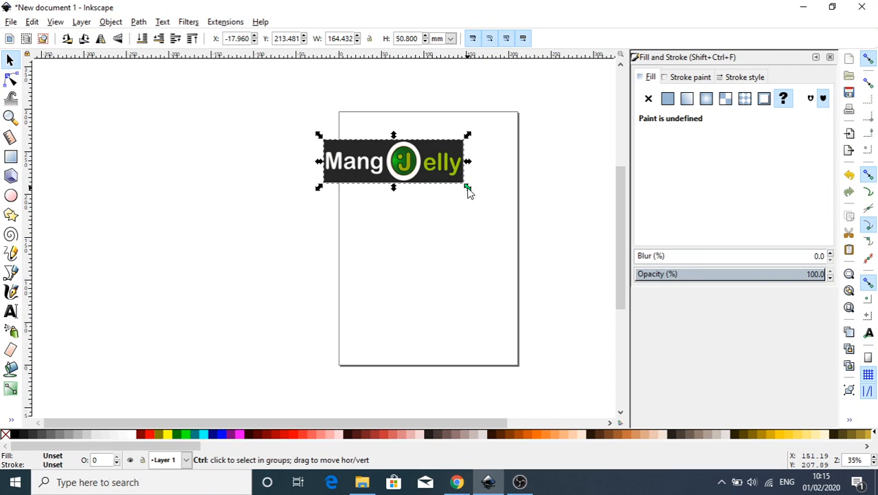
{"action": "left_click_drag", "start_coordinate": [467, 188], "coordinate": [192, 162]}
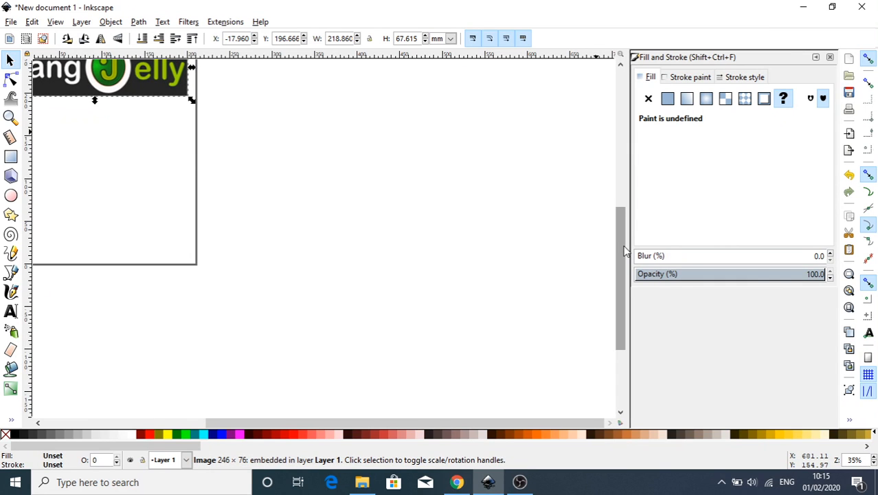
{"action": "left_click", "coordinate": [432, 418]}
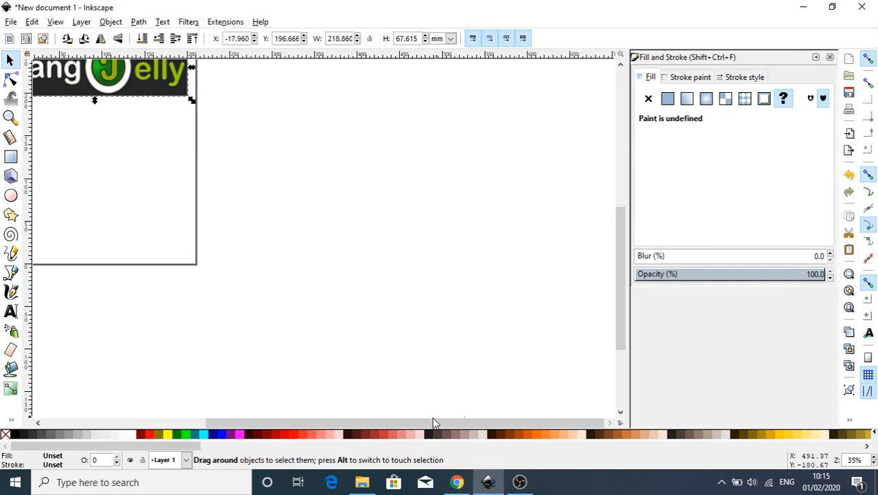
{"action": "left_click_drag", "start_coordinate": [618, 279], "coordinate": [622, 231]}
{"action": "left_click_drag", "start_coordinate": [435, 425], "coordinate": [311, 420]}
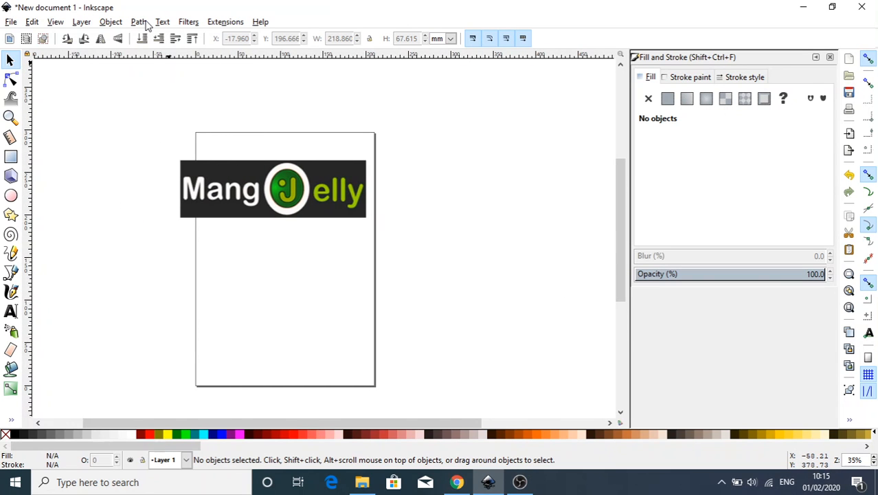
- Open Trace Bitmap and enable Live Preview
{"action": "left_click", "coordinate": [111, 22]}
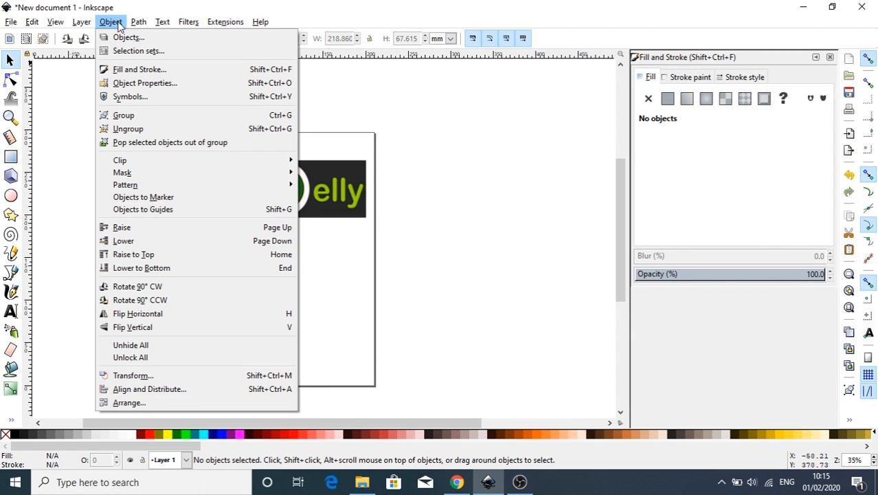
{"action": "mouse_move", "coordinate": [139, 22]}
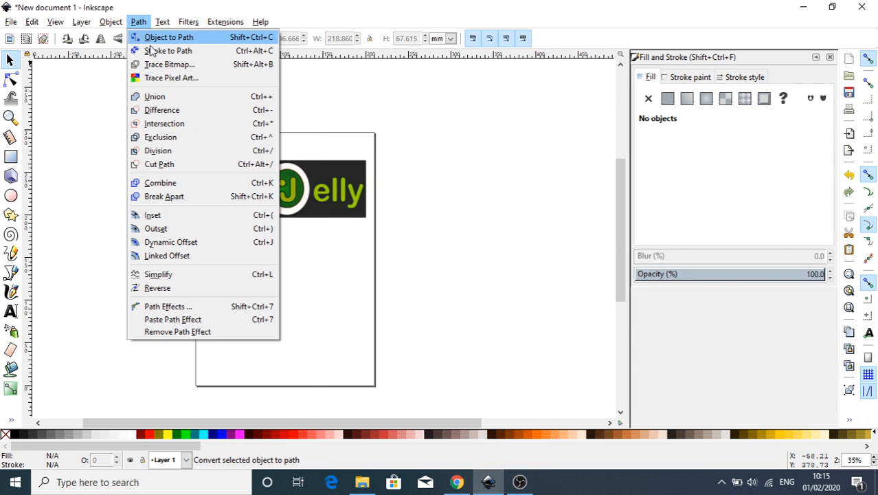
{"action": "left_click", "coordinate": [201, 64]}
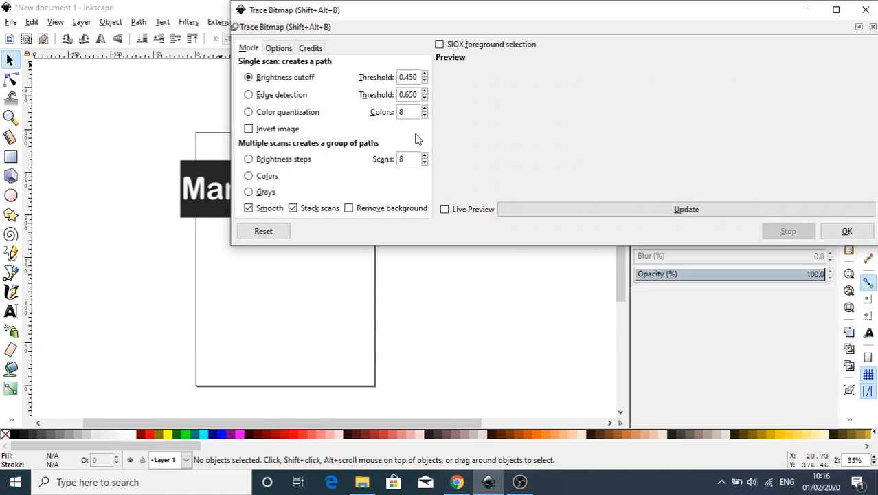
{"action": "left_click", "coordinate": [285, 116]}
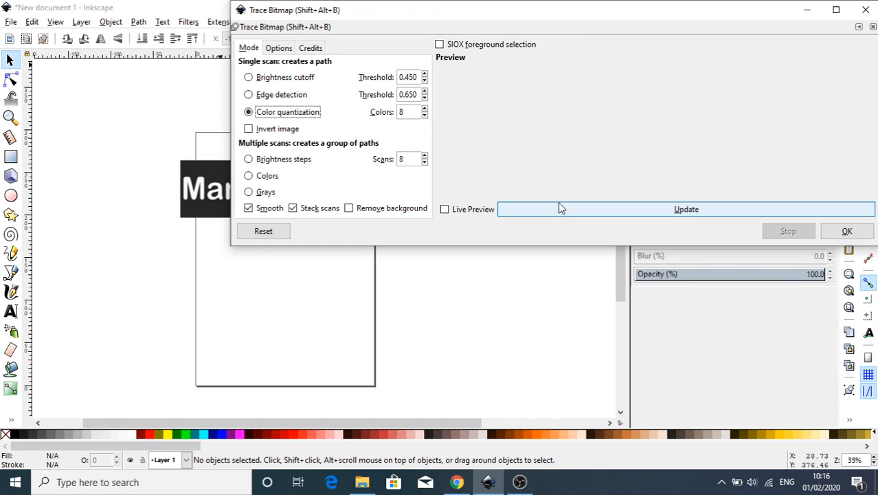
{"action": "left_click", "coordinate": [445, 211]}
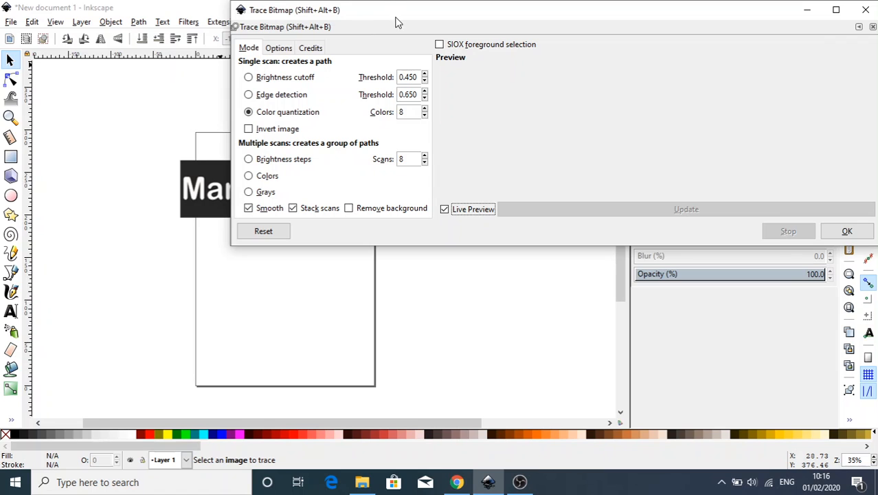
{"action": "left_click_drag", "start_coordinate": [412, 10], "coordinate": [305, 37]}
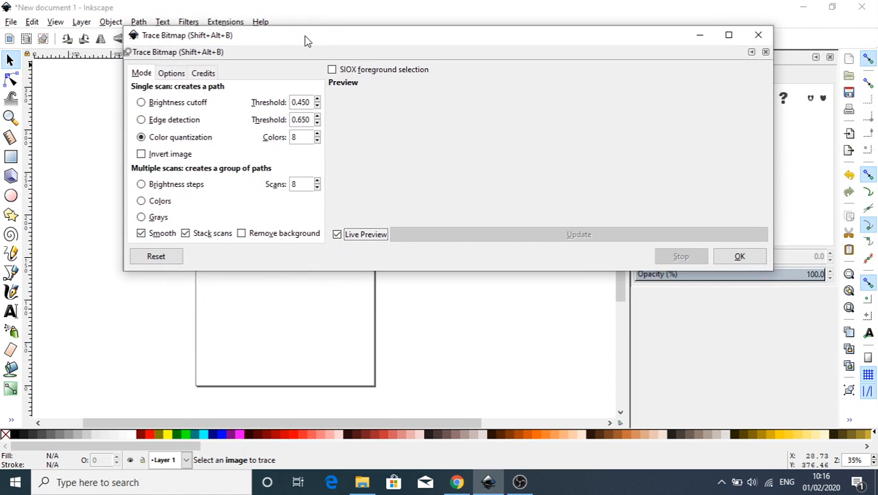
{"action": "left_click", "coordinate": [142, 102]}
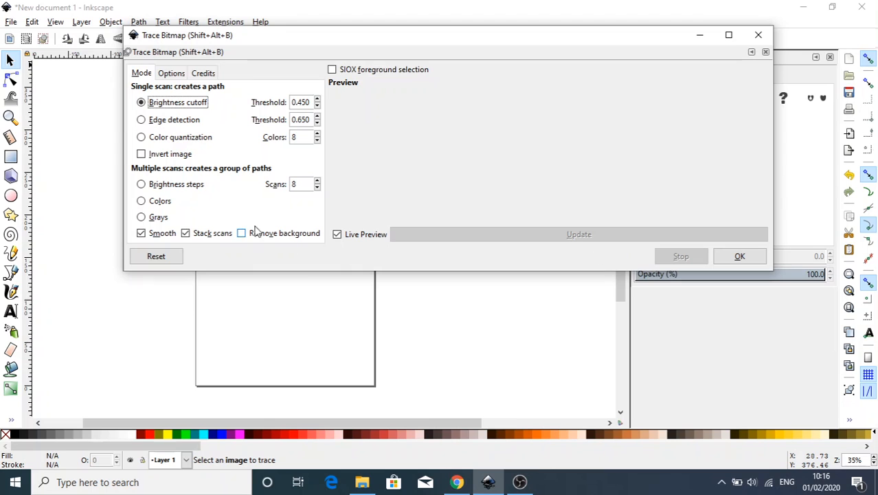
{"action": "left_click", "coordinate": [140, 138]}
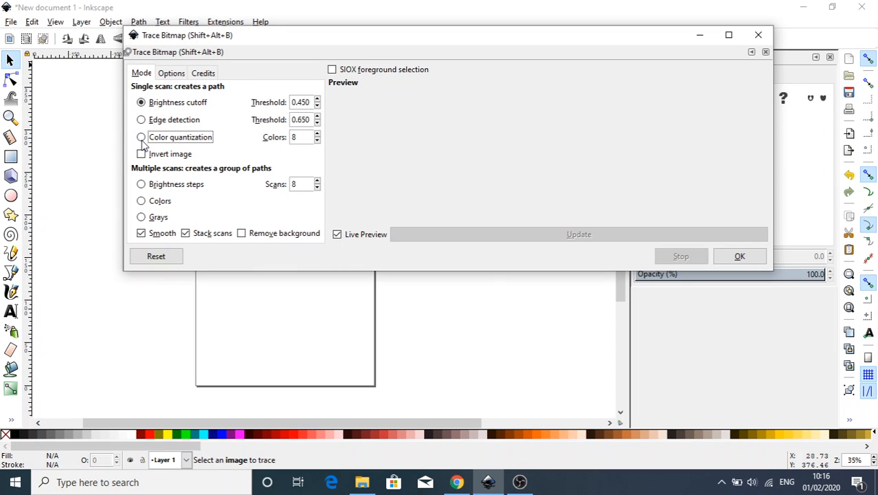
{"action": "left_click", "coordinate": [141, 184]}
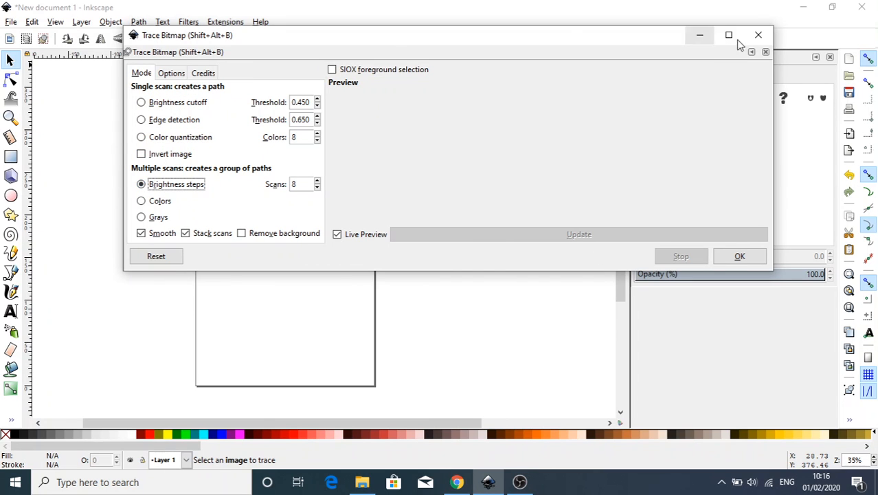
{"action": "left_click", "coordinate": [758, 35]}
- Open Trace Bitmap for the logo image and preview the Color quantization and Brightness cutoff single-scan modes
{"action": "left_click", "coordinate": [331, 190]}
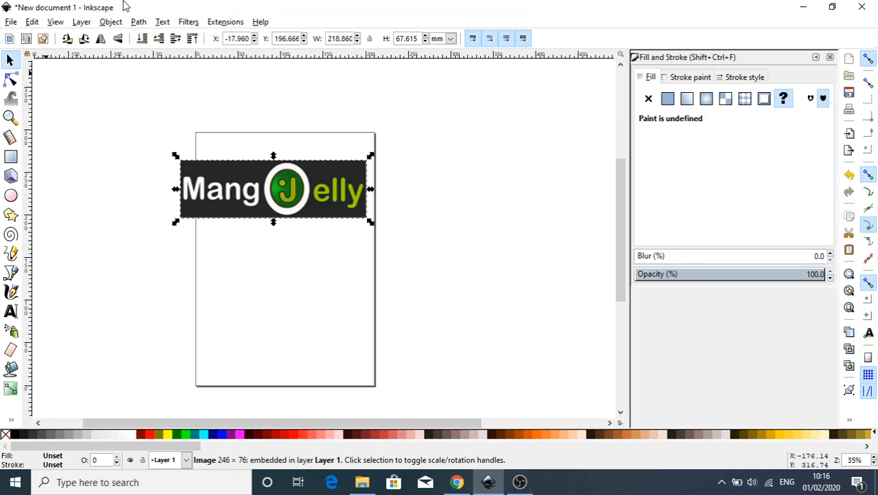
{"action": "left_click", "coordinate": [136, 22]}
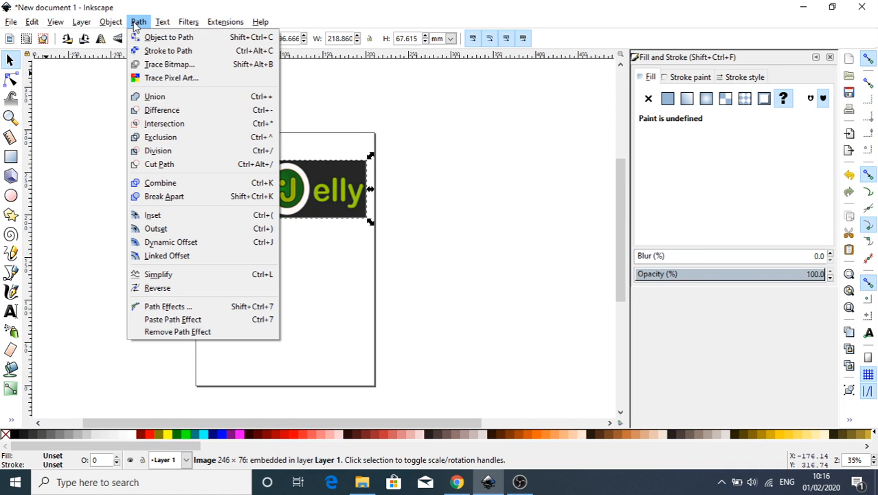
{"action": "left_click", "coordinate": [200, 68]}
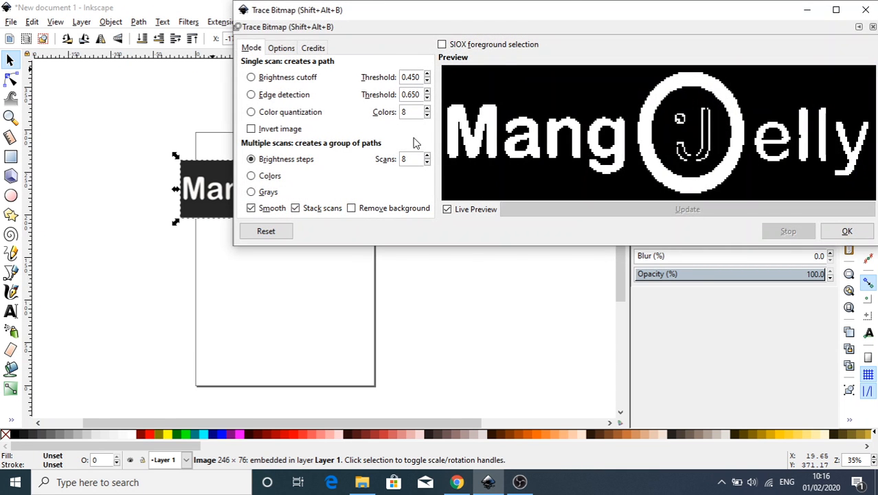
{"action": "mouse_move", "coordinate": [552, 19]}
{"action": "left_mouse_down"}
{"action": "mouse_move", "coordinate": [496, 33]}
{"action": "mouse_move", "coordinate": [500, 64]}
{"action": "mouse_move", "coordinate": [466, 266]}
{"action": "mouse_move", "coordinate": [406, 209]}
{"action": "mouse_move", "coordinate": [412, 195]}
{"action": "mouse_move", "coordinate": [440, 214]}
{"action": "mouse_move", "coordinate": [434, 223]}
{"action": "left_mouse_up"}
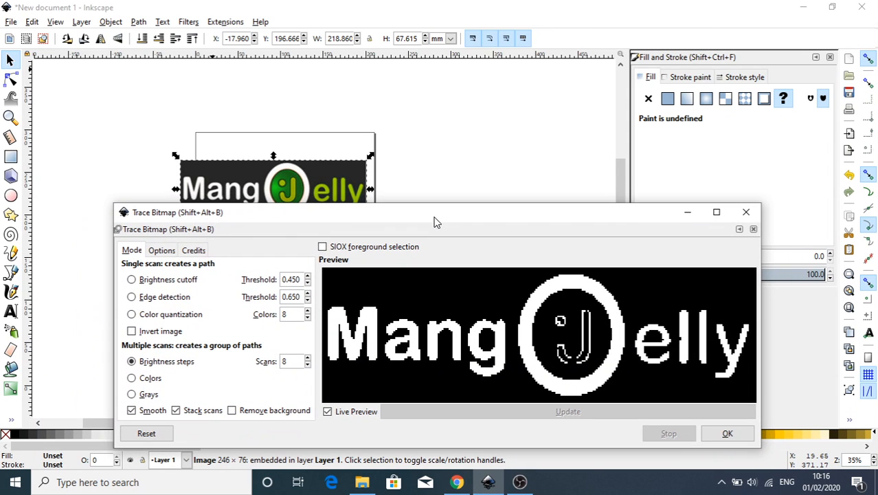
{"action": "left_click", "coordinate": [132, 314]}
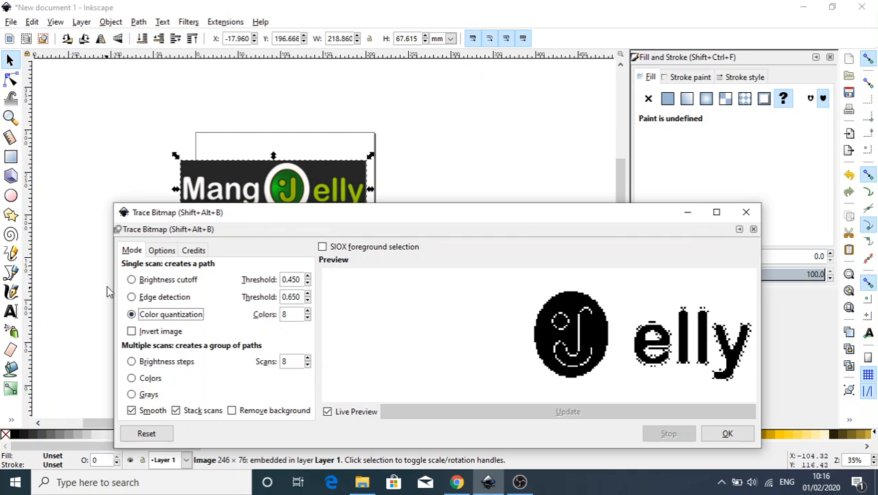
{"action": "left_click", "coordinate": [132, 280]}
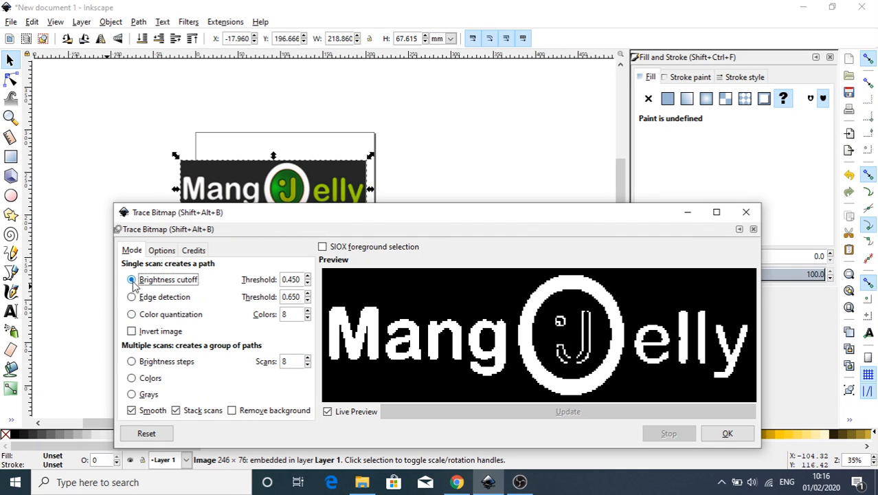
- Choose the Colors multiple-scan mode for the trace and raise the number of scans to 161
{"action": "left_click", "coordinate": [131, 378]}
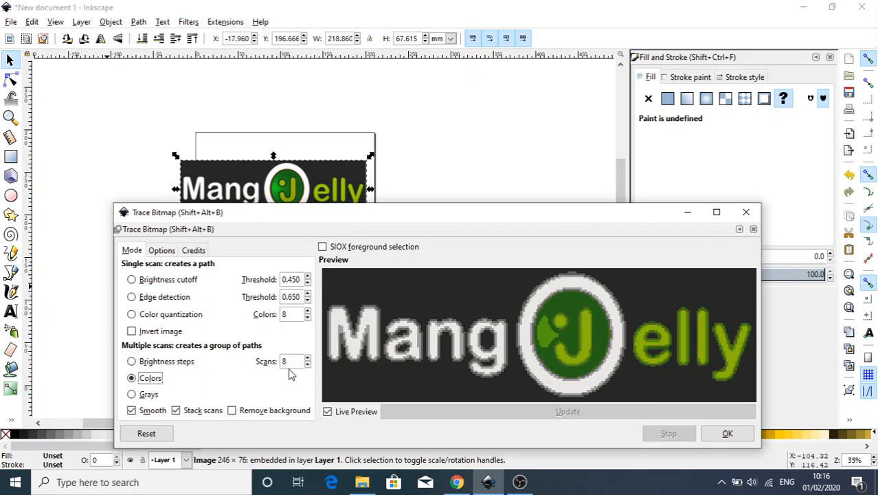
{"action": "left_click", "coordinate": [308, 358]}
{"action": "left_click", "coordinate": [308, 359]}
{"action": "left_click", "coordinate": [308, 359]}
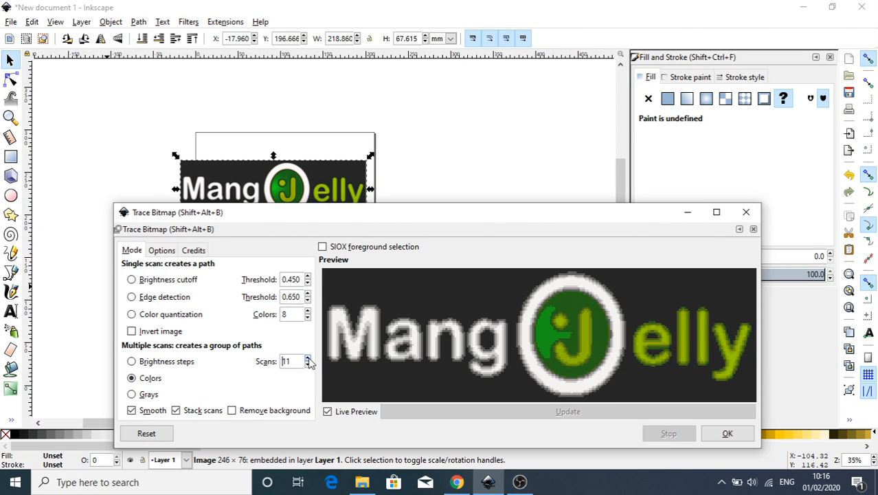
{"action": "left_click", "coordinate": [308, 358]}
{"action": "left_click", "coordinate": [308, 359]}
{"action": "left_click", "coordinate": [308, 359]}
{"action": "left_click", "coordinate": [308, 358]}
{"action": "left_click", "coordinate": [308, 359]}
{"action": "left_click", "coordinate": [308, 359]}
{"action": "left_click_drag", "start_coordinate": [308, 359], "coordinate": [307, 360]}
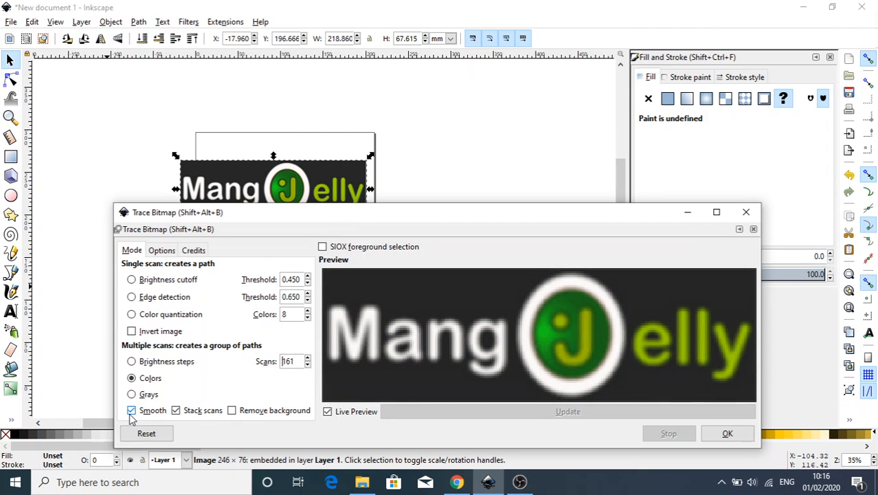
- Compare the trace preview with and without Smooth, leave Smooth off, and raise the scans to 240
{"action": "left_click", "coordinate": [131, 412]}
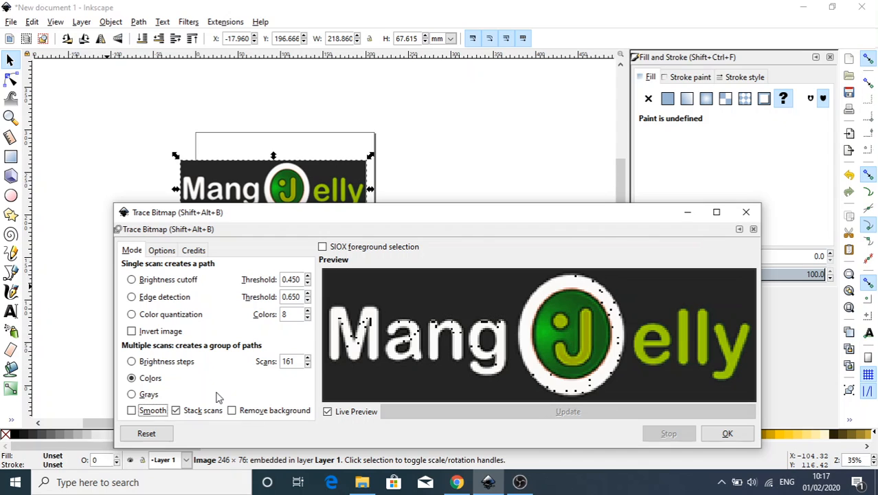
{"action": "left_click", "coordinate": [133, 412]}
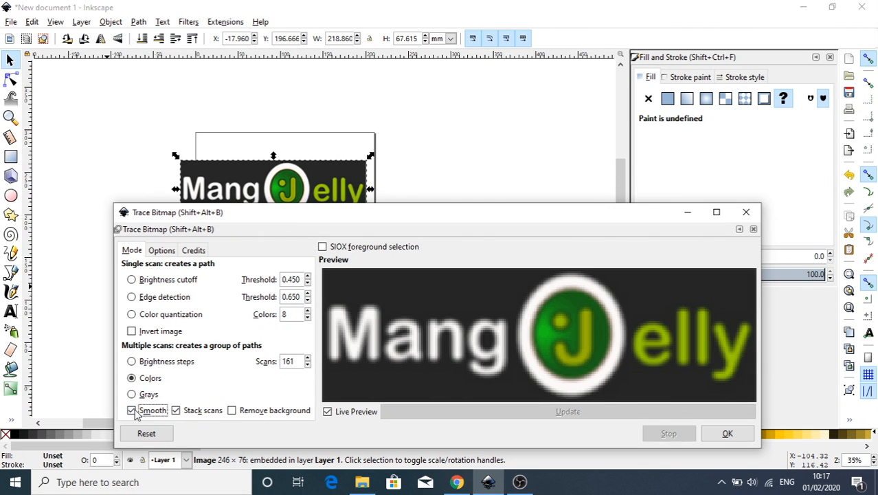
{"action": "left_click", "coordinate": [132, 411]}
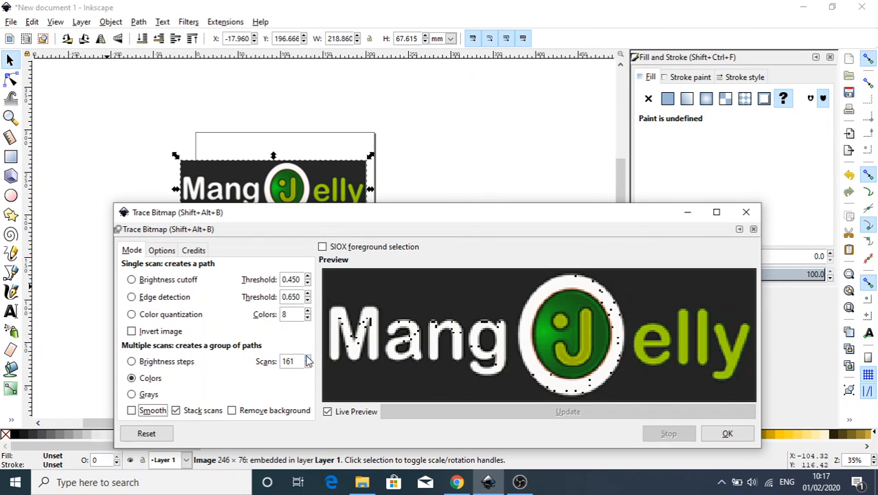
{"action": "left_click_drag", "start_coordinate": [308, 360], "coordinate": [310, 364]}
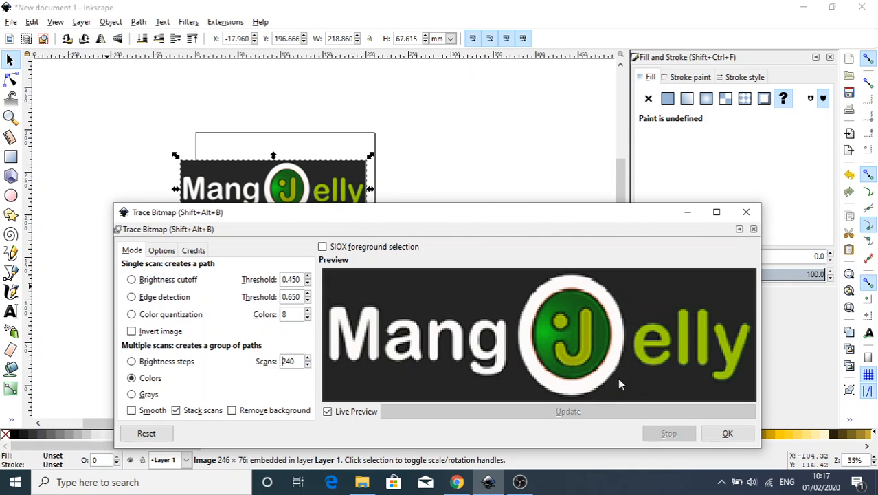
- Trace the logo image with the chosen settings and close the Trace Bitmap dialog
{"action": "left_click_drag", "start_coordinate": [559, 222], "coordinate": [495, 137]}
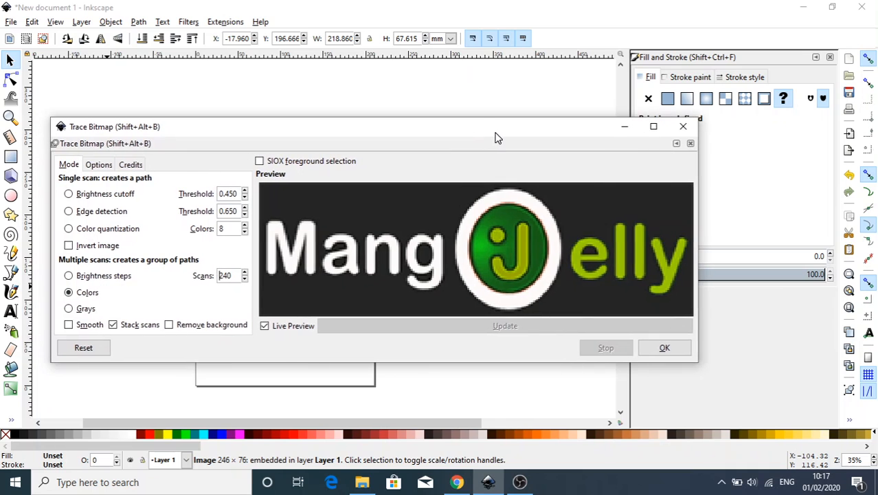
{"action": "left_click", "coordinate": [665, 348]}
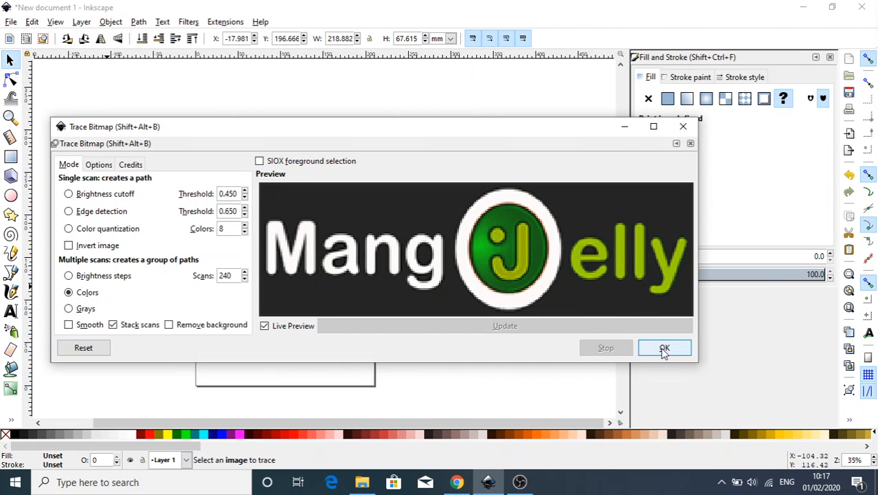
{"action": "mouse_move", "coordinate": [612, 131]}
{"action": "left_mouse_down"}
{"action": "mouse_move", "coordinate": [545, 220]}
{"action": "mouse_move", "coordinate": [549, 270]}
{"action": "mouse_move", "coordinate": [555, 234]}
{"action": "left_mouse_up"}
{"action": "left_click", "coordinate": [629, 235]}
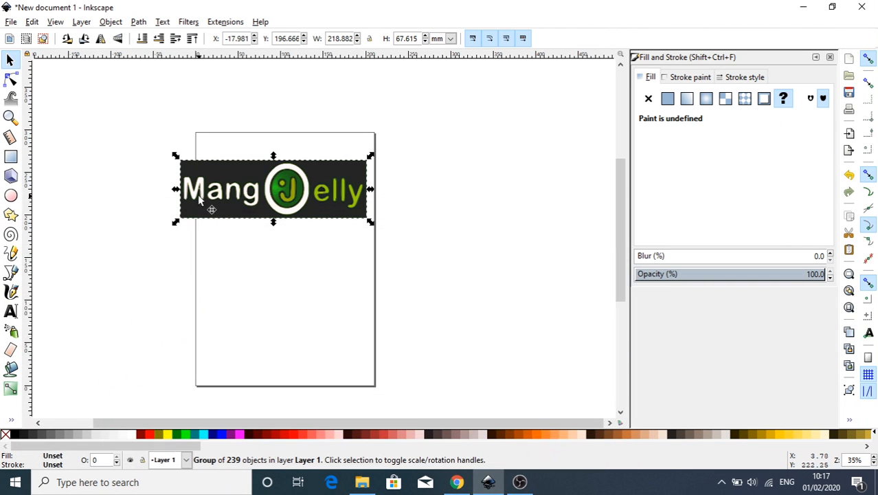
- Move the traced logo directly below the original image and inspect its lettering up close
{"action": "key", "text": "plus"}
{"action": "key", "text": "plus"}
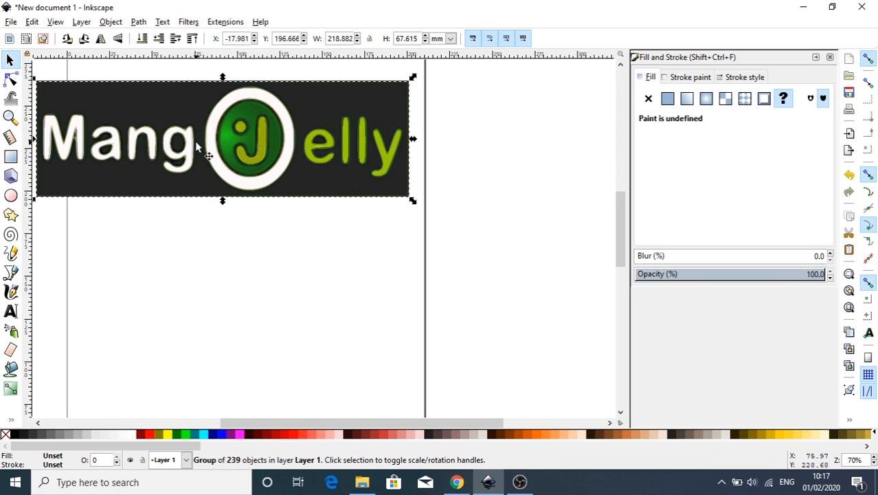
{"action": "mouse_move", "coordinate": [205, 147]}
{"action": "left_mouse_down"}
{"action": "mouse_move", "coordinate": [288, 220]}
{"action": "mouse_move", "coordinate": [292, 333]}
{"action": "mouse_move", "coordinate": [223, 318]}
{"action": "mouse_move", "coordinate": [198, 286]}
{"action": "mouse_move", "coordinate": [212, 292]}
{"action": "left_mouse_up"}
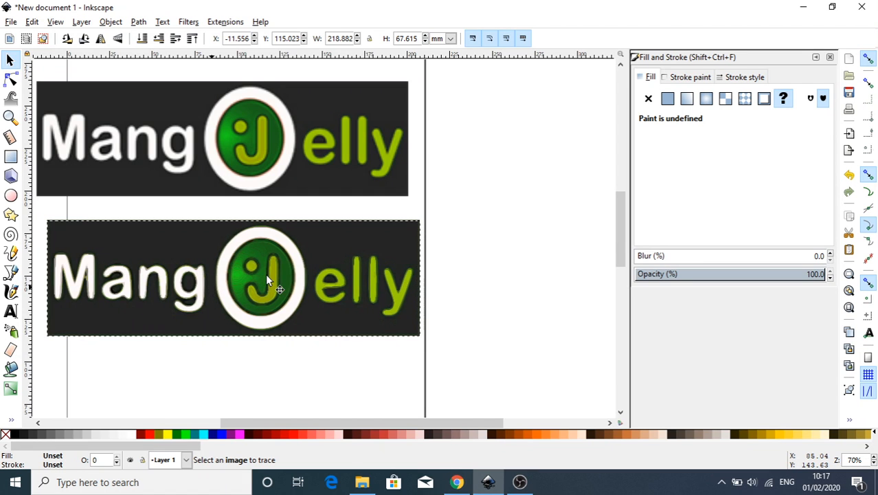
{"action": "key", "text": "plus"}
{"action": "key", "text": "plus"}
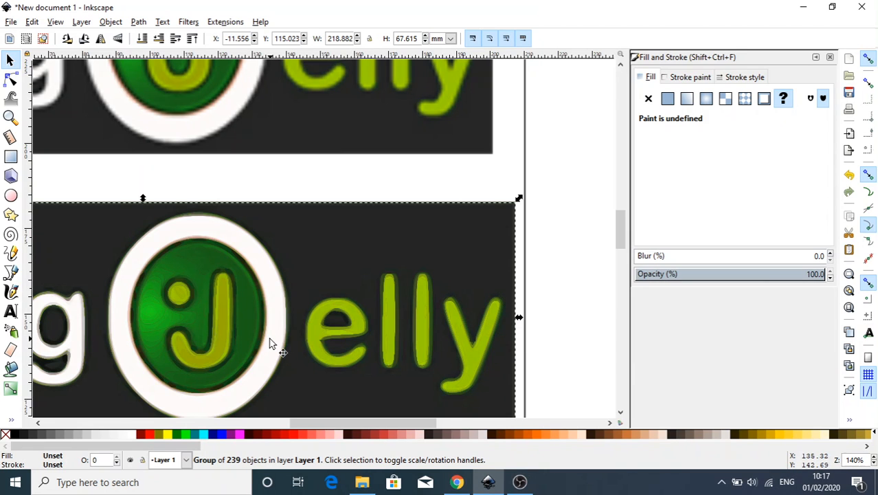
- Delete the traced vector copy of the logo and move the original image to the page's upper left edge
{"action": "key", "text": "minus"}
{"action": "key", "text": "minus"}
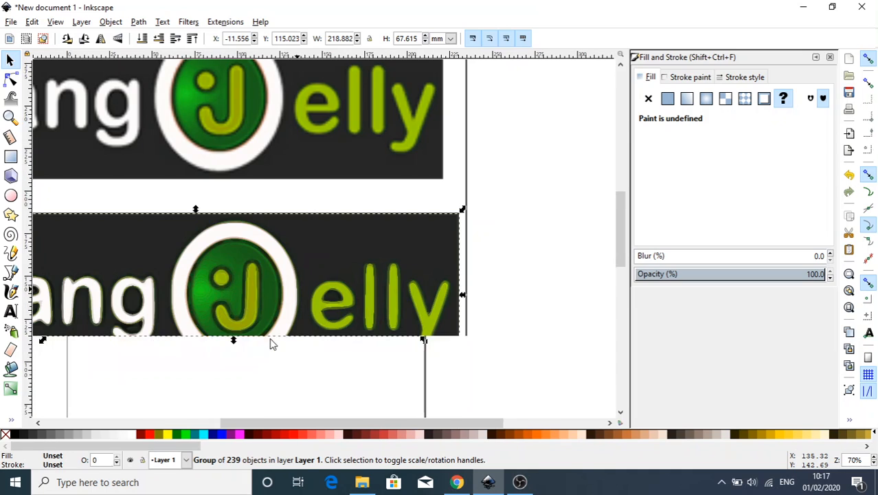
{"action": "key", "text": "minus"}
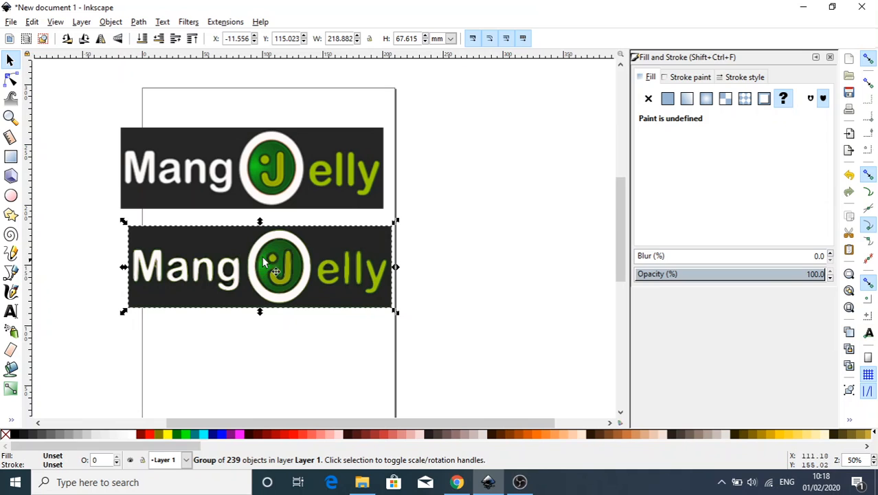
{"action": "left_click_drag", "start_coordinate": [229, 243], "coordinate": [215, 264]}
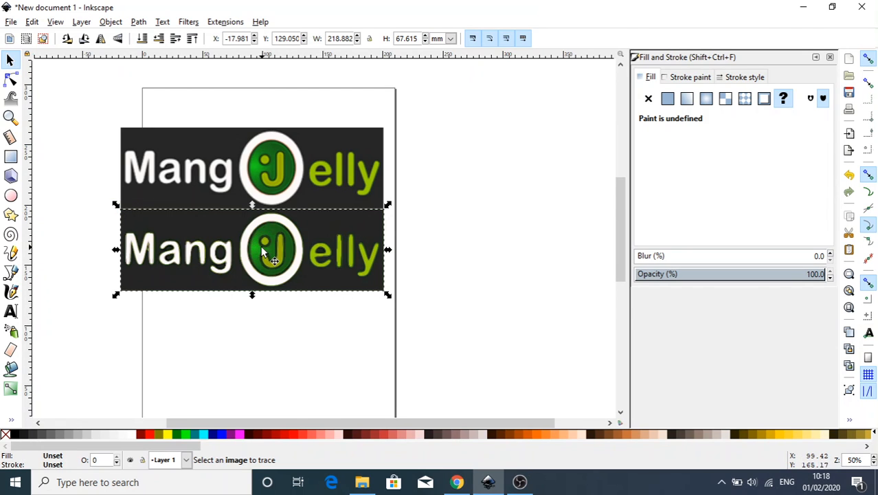
{"action": "key", "text": "Delete"}
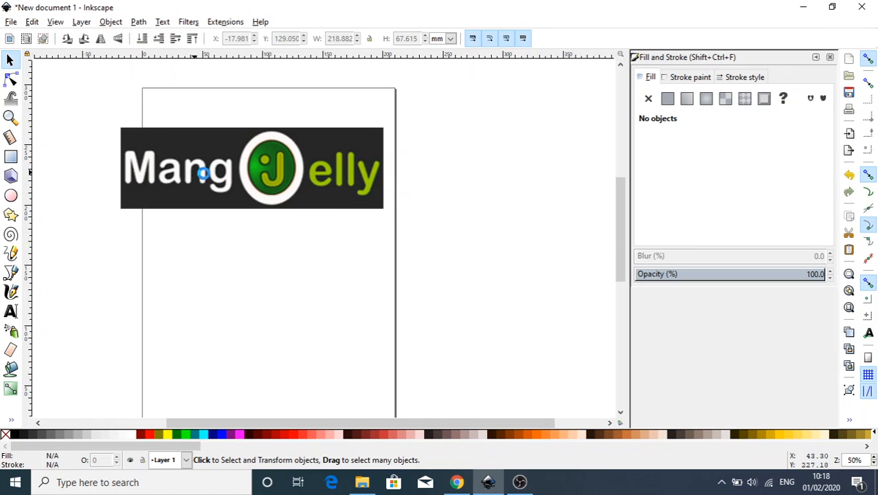
{"action": "left_click_drag", "start_coordinate": [200, 177], "coordinate": [224, 158]}
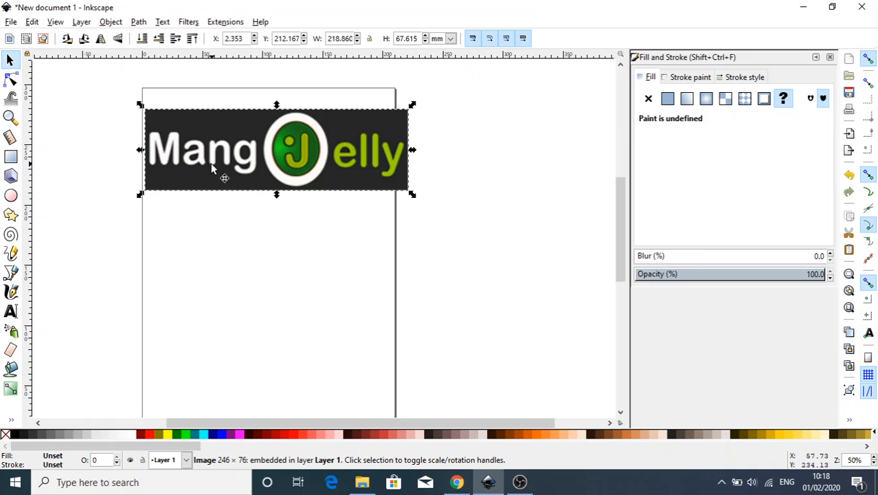
- Switch to the WhatTheFont page in Chrome and upload the mangojelly image from Google Drive's DigitalArt folder
{"action": "left_click", "coordinate": [457, 482]}
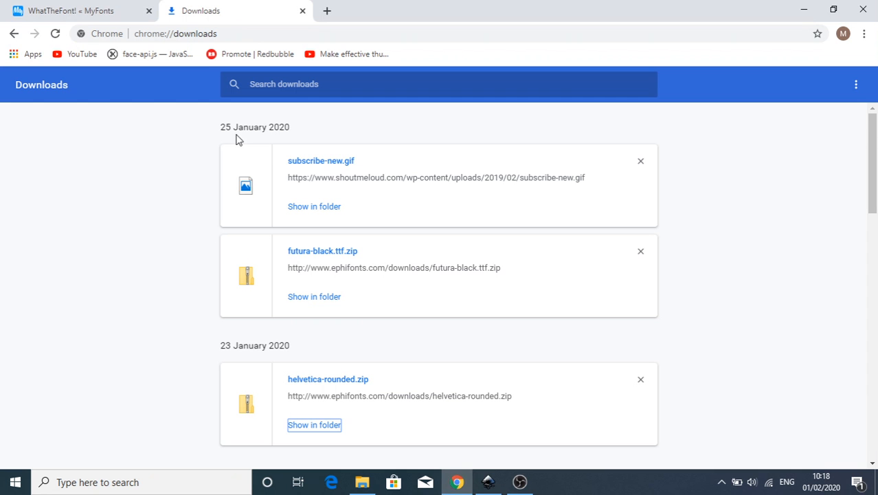
{"action": "left_click", "coordinate": [87, 19]}
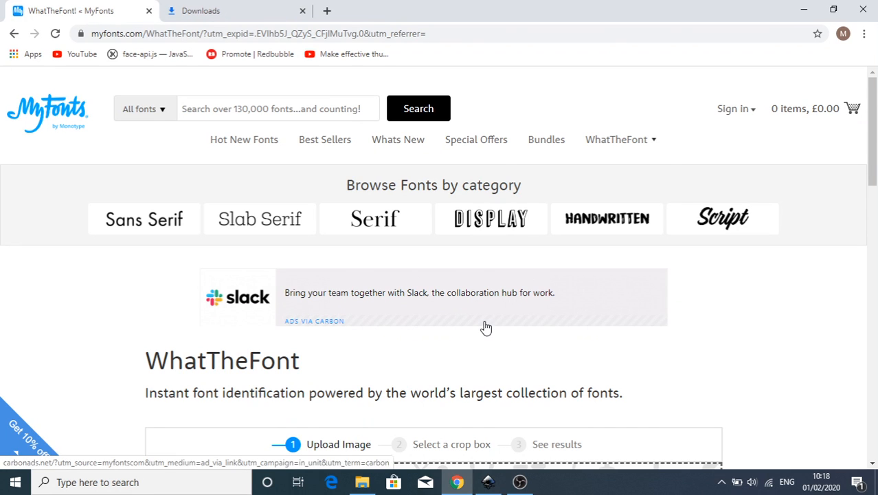
{"action": "scroll", "coordinate": [484, 326], "scroll_direction": "down", "scroll_amount": 1}
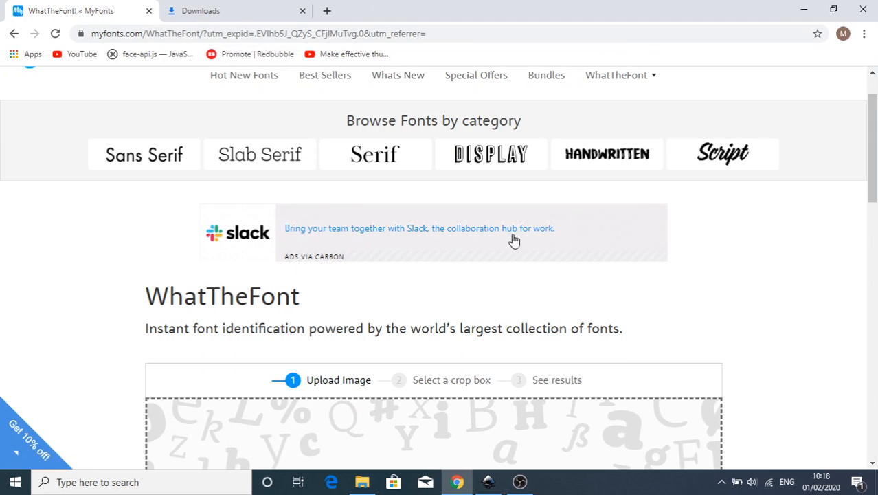
{"action": "scroll", "coordinate": [515, 239], "scroll_direction": "down", "scroll_amount": 3}
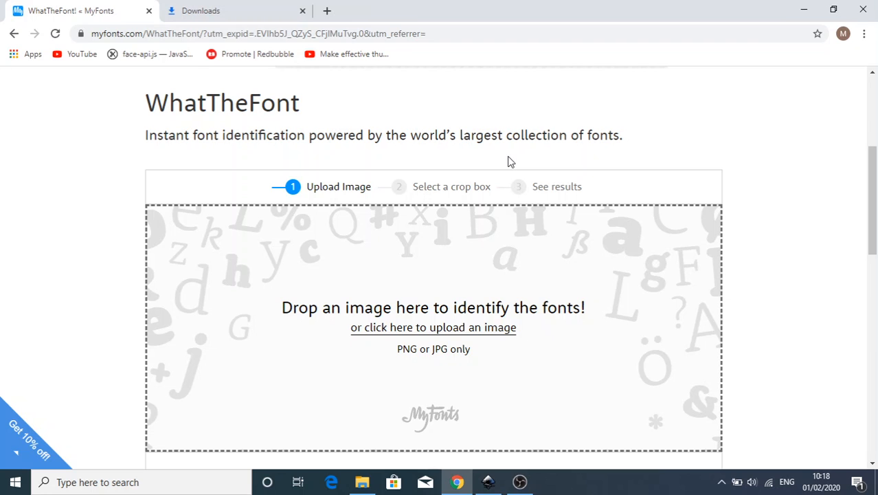
{"action": "left_click", "coordinate": [451, 330]}
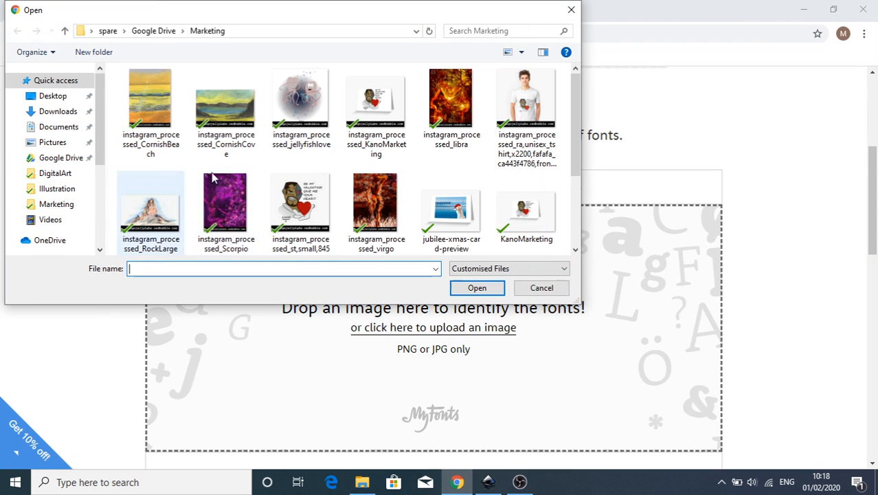
{"action": "left_click", "coordinate": [60, 162]}
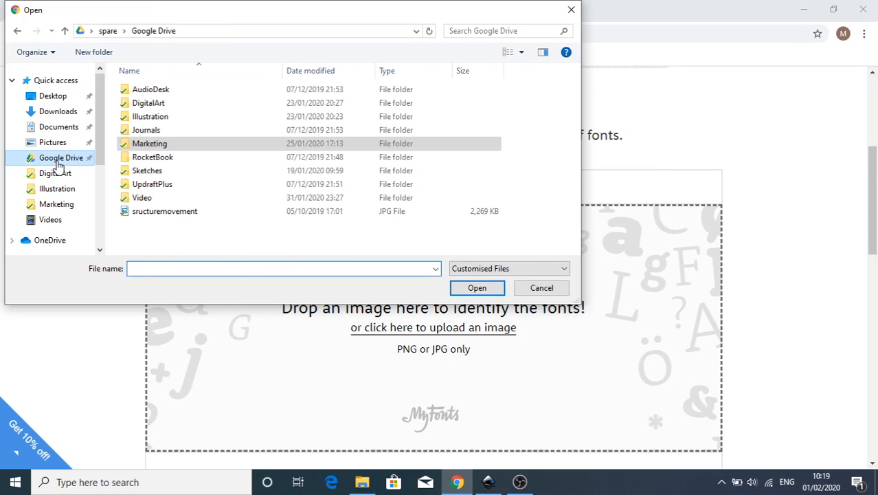
{"action": "double_click", "coordinate": [161, 103]}
{"action": "double_click", "coordinate": [379, 197]}
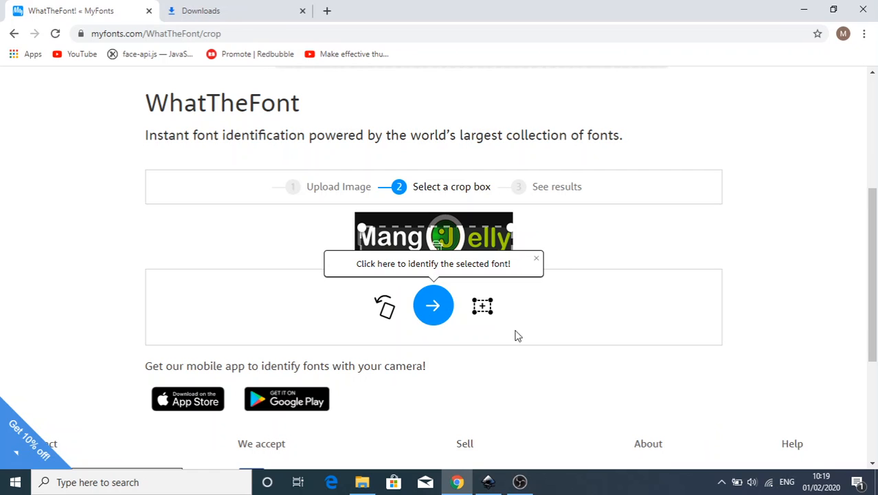
- Expand the crop box to cover the whole logo and run the font identification
{"action": "left_click", "coordinate": [536, 261]}
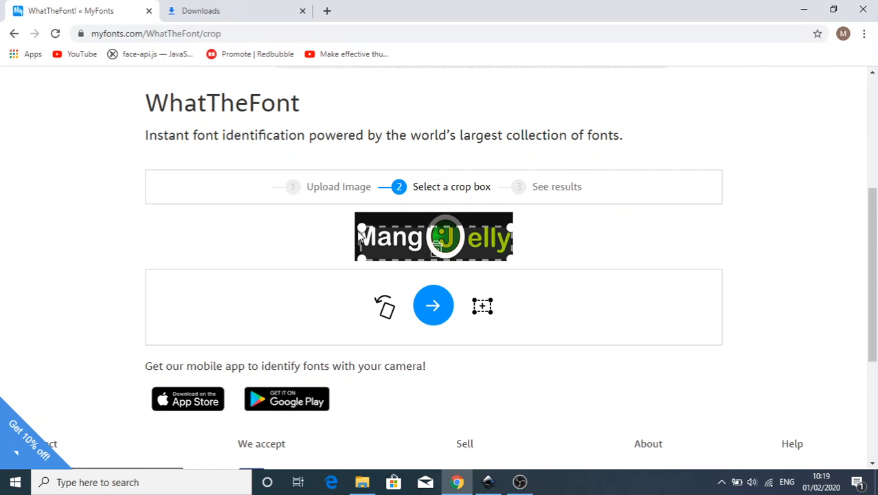
{"action": "left_click_drag", "start_coordinate": [359, 229], "coordinate": [356, 212]}
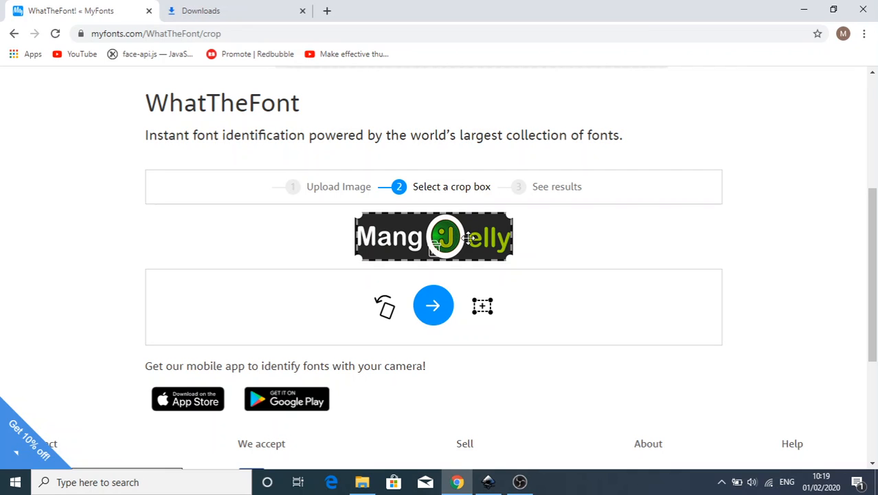
{"action": "left_click", "coordinate": [434, 307]}
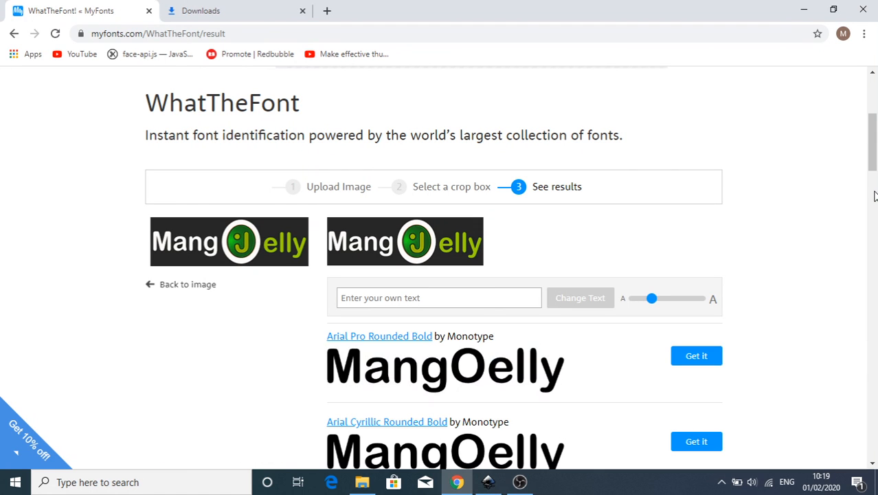
- Change the sample text of the matching fonts to Mangojelly and enlarge the samples slightly
{"action": "left_click_drag", "start_coordinate": [873, 145], "coordinate": [853, 163]}
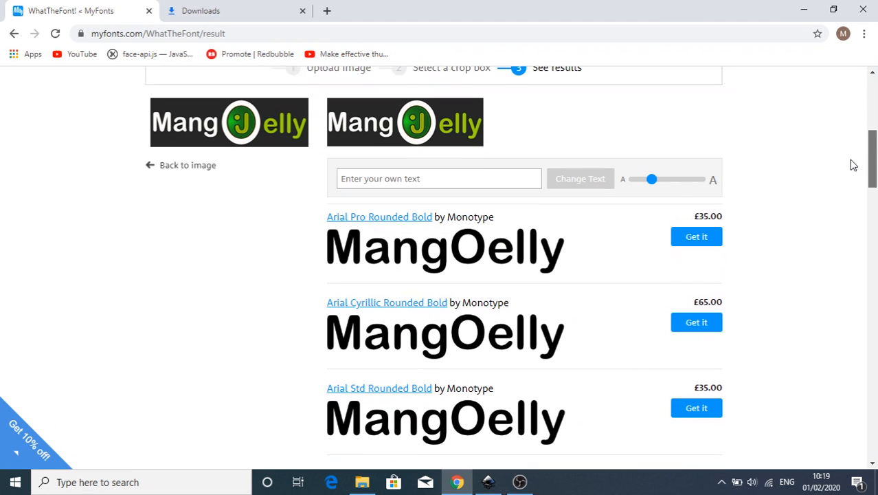
{"action": "left_click", "coordinate": [432, 178]}
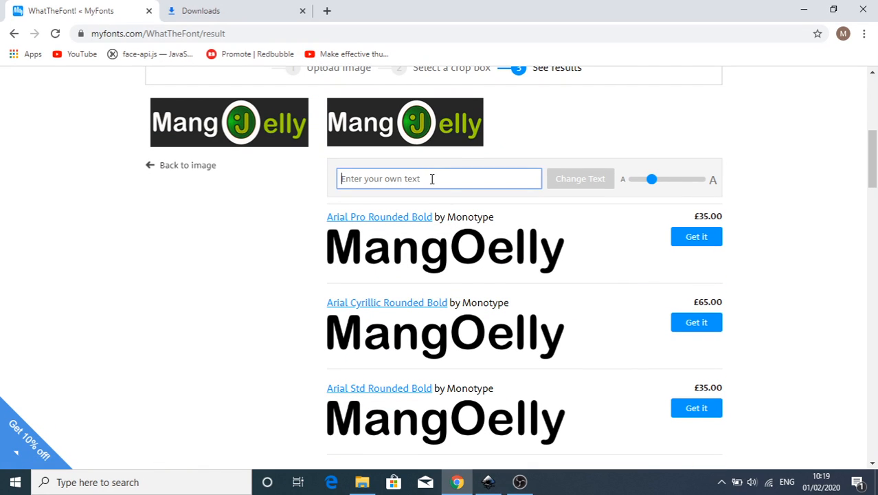
{"action": "type", "text": "mango"}
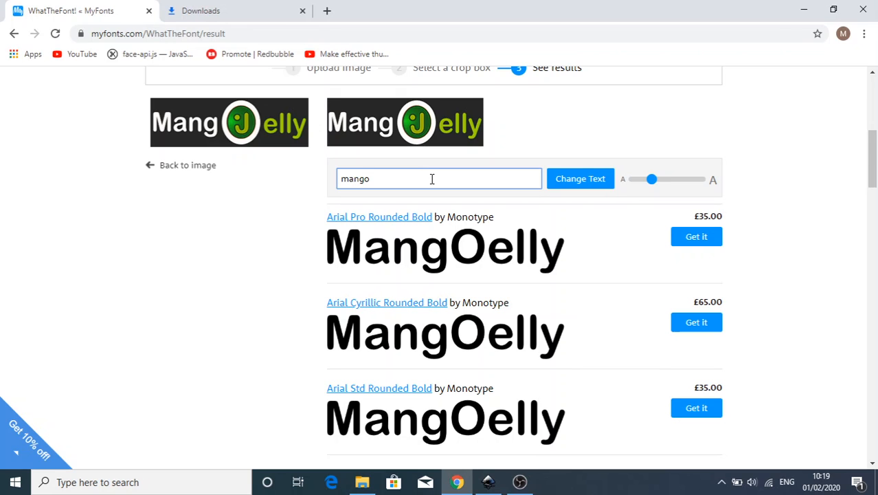
{"action": "type", "text": "jelly"}
{"action": "key", "text": "Home"}
{"action": "type", "text": "M"}
{"action": "left_click", "coordinate": [599, 180]}
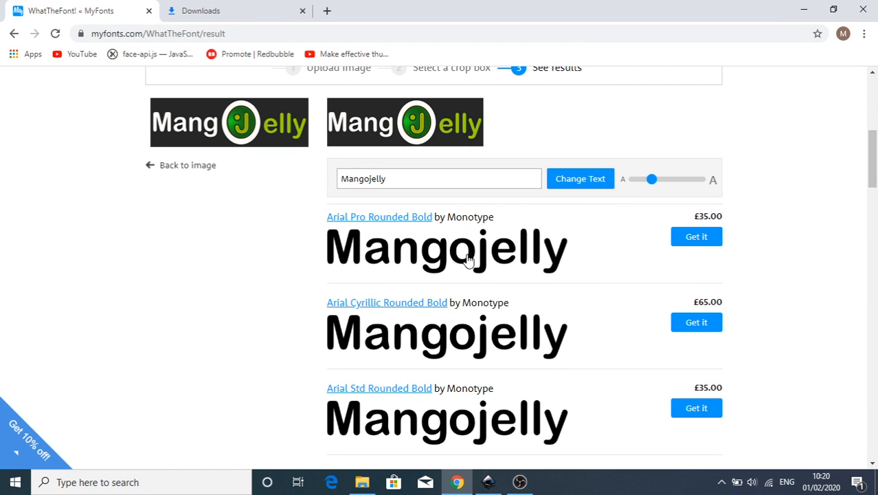
{"action": "left_click_drag", "start_coordinate": [653, 184], "coordinate": [658, 185]}
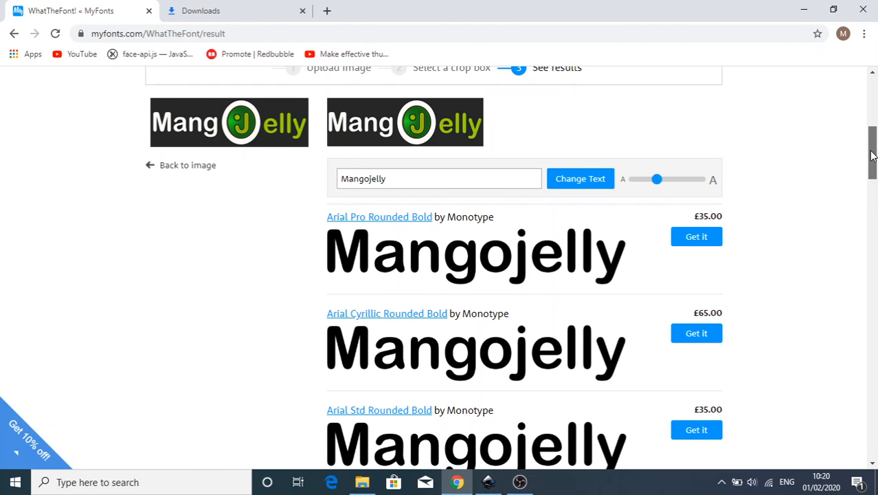
- Browse the matches as far as Helvetica Rounded Bold and change the sample text to MangoJelly with a capital J
{"action": "left_click_drag", "start_coordinate": [873, 155], "coordinate": [863, 215]}
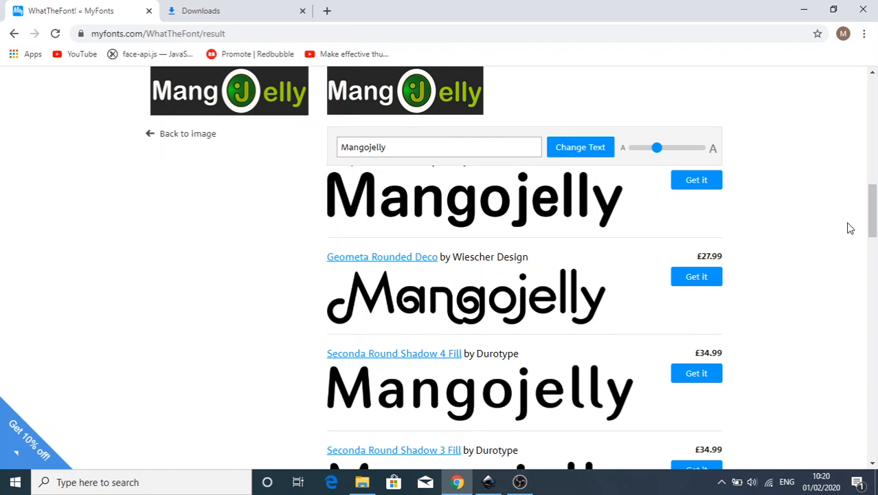
{"action": "left_click_drag", "start_coordinate": [873, 212], "coordinate": [863, 270]}
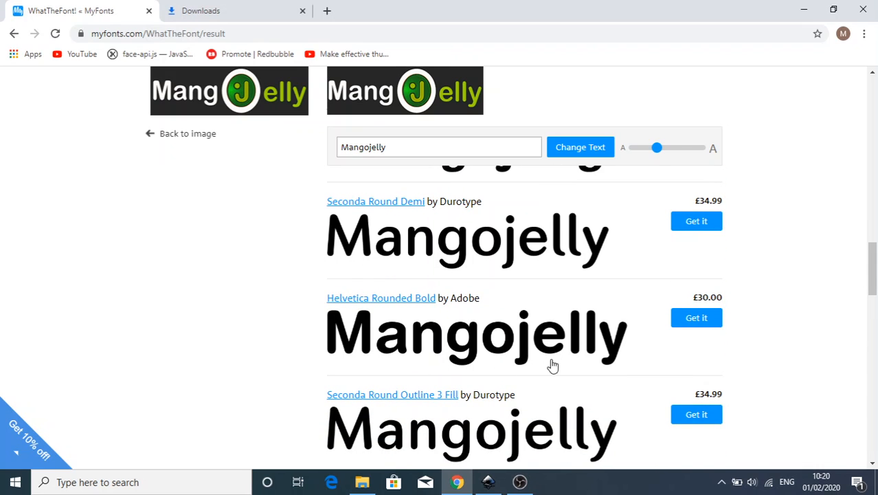
{"action": "left_click", "coordinate": [370, 147]}
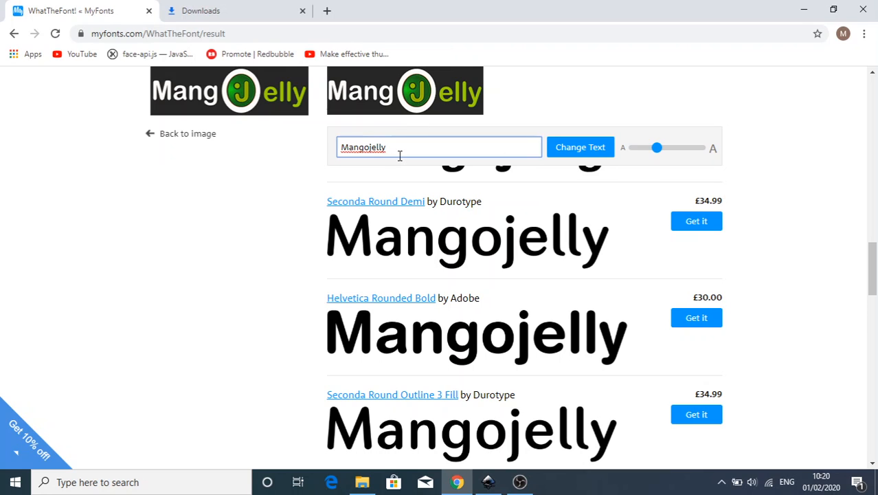
{"action": "type", "text": "J"}
{"action": "left_click", "coordinate": [573, 151]}
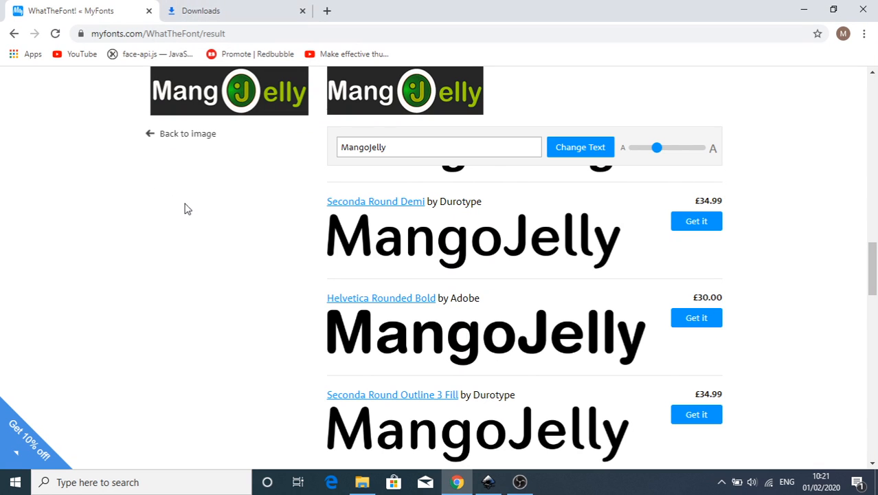
{"action": "left_click", "coordinate": [218, 6]}
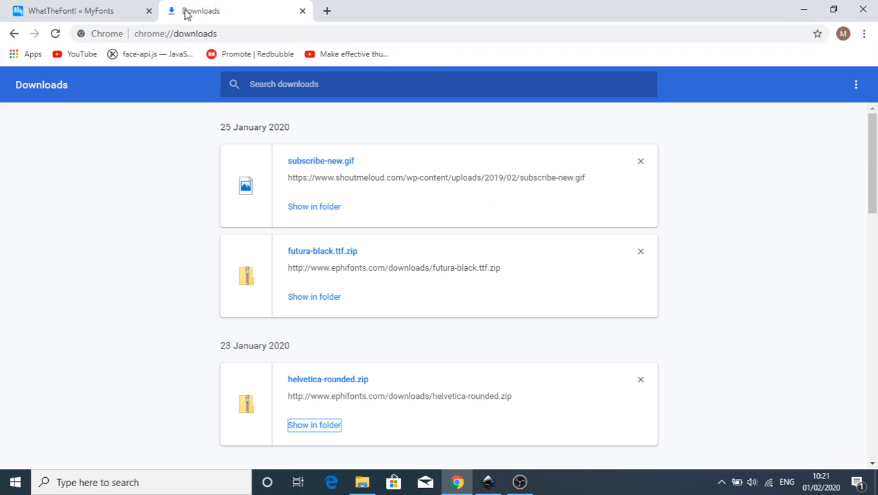
{"action": "left_click", "coordinate": [104, 19]}
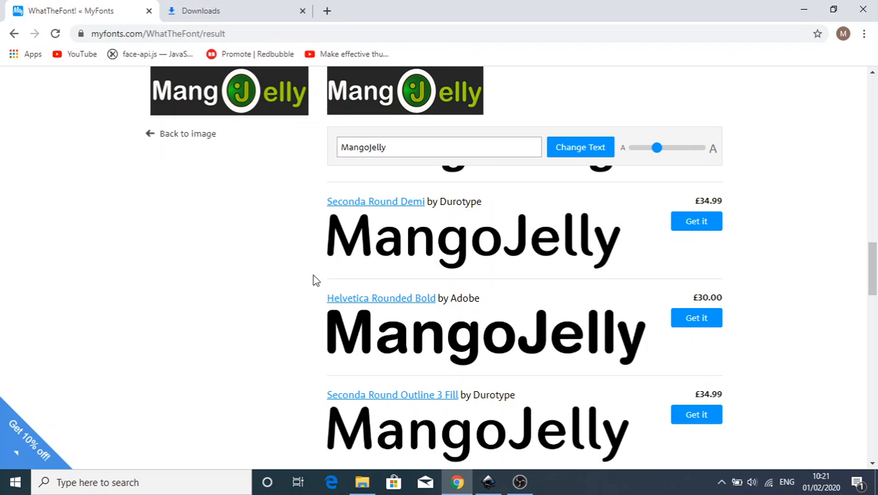
{"action": "mouse_move", "coordinate": [515, 487]}
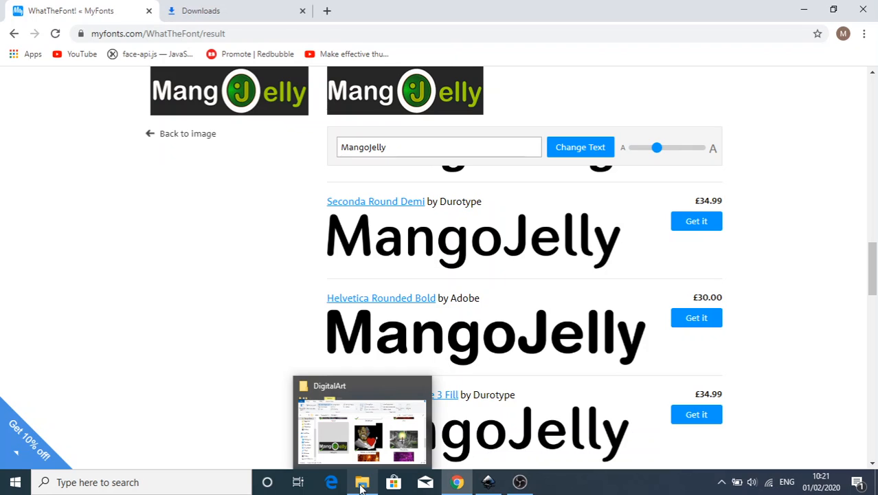
{"action": "left_click", "coordinate": [363, 486]}
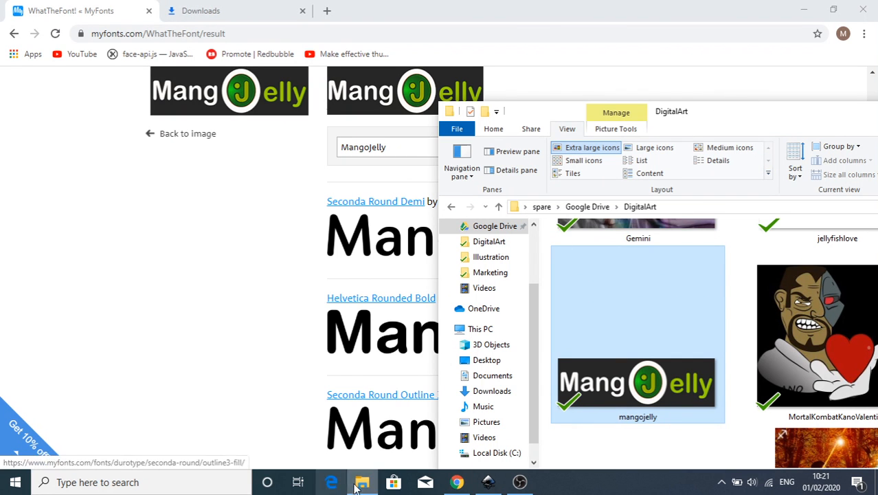
{"action": "left_click", "coordinate": [455, 483]}
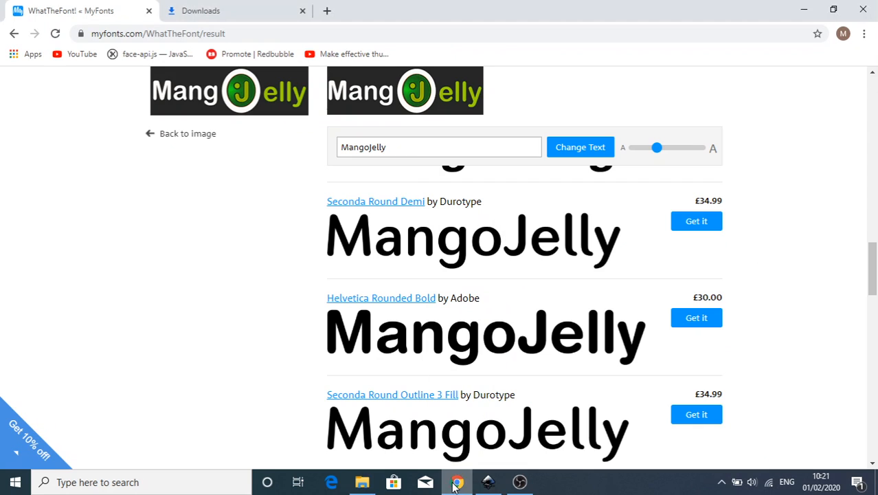
- Open the helvetica-rounded archive in the Downloads folder and preview the HelveticaRounded-Black font from its Helvetica Rounded folder
{"action": "left_click", "coordinate": [231, 9]}
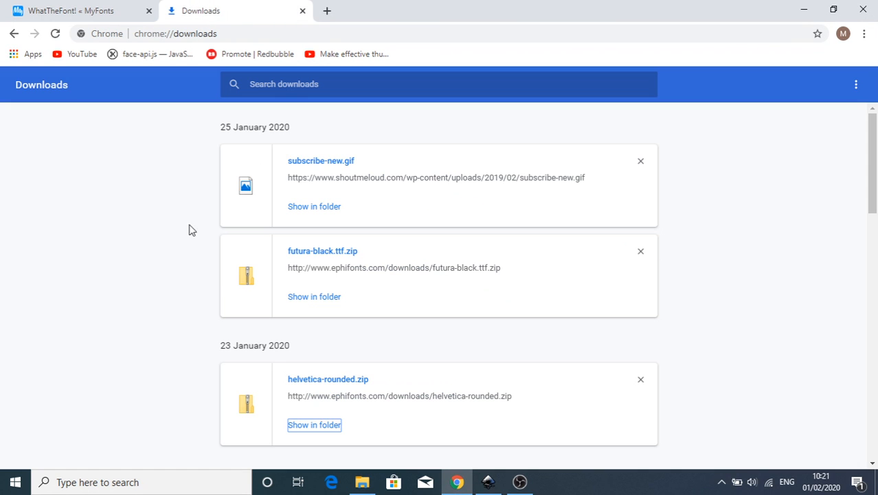
{"action": "left_click", "coordinate": [328, 299]}
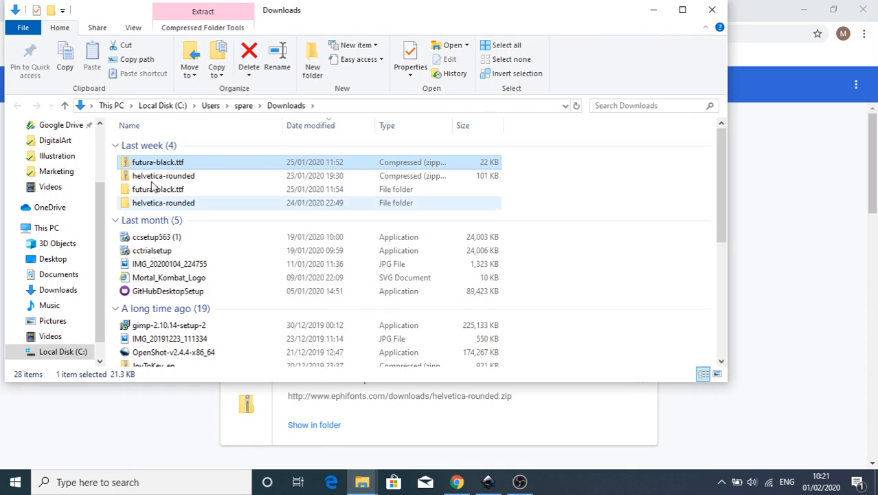
{"action": "left_click", "coordinate": [187, 177]}
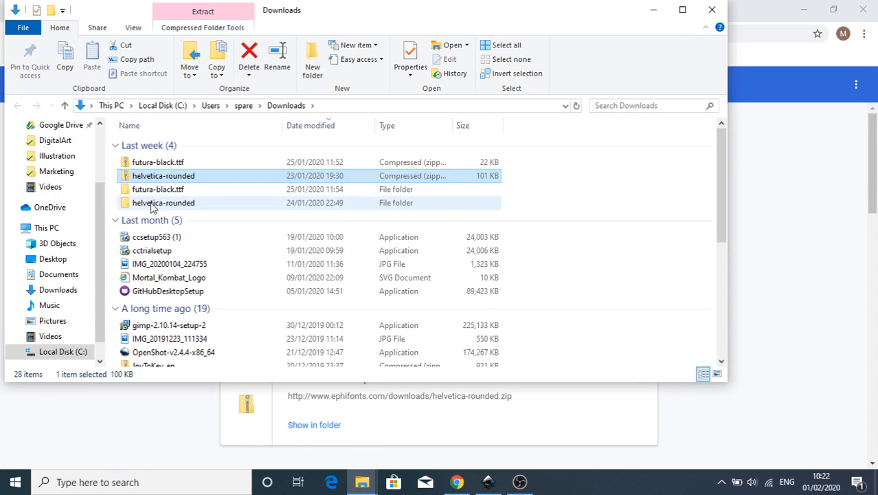
{"action": "double_click", "coordinate": [165, 177]}
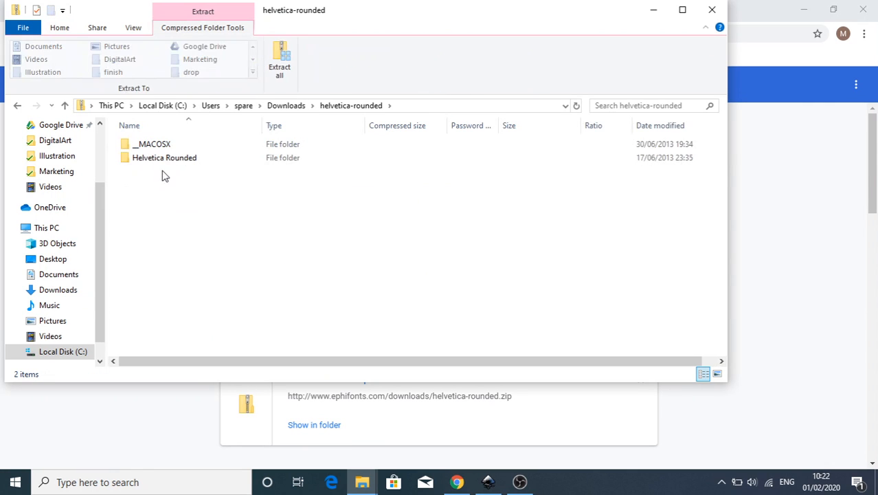
{"action": "left_click", "coordinate": [168, 157]}
{"action": "double_click", "coordinate": [168, 157]}
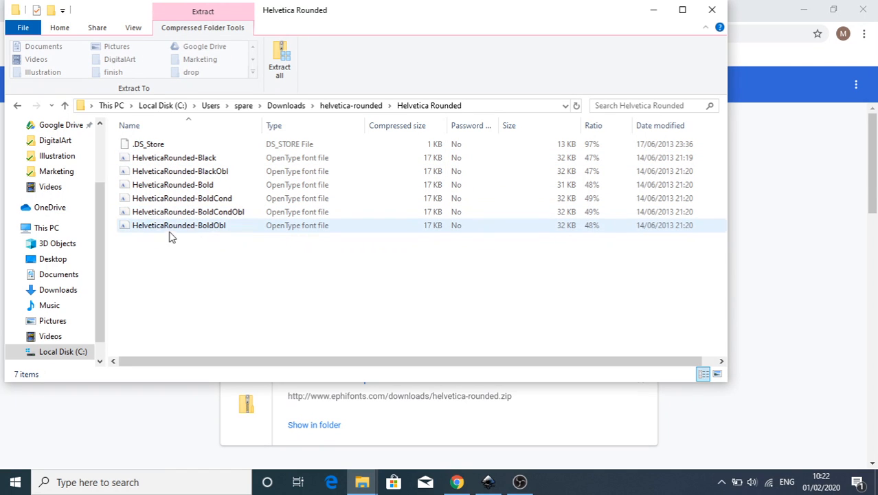
{"action": "double_click", "coordinate": [181, 162]}
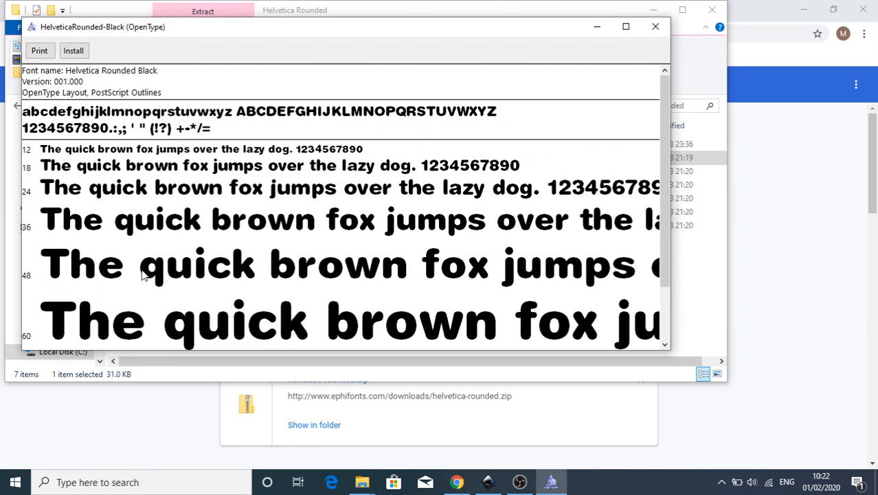
- Close the HelveticaRounded-Black preview and check which file actions are offered for that font inside the archive
{"action": "left_click", "coordinate": [74, 50]}
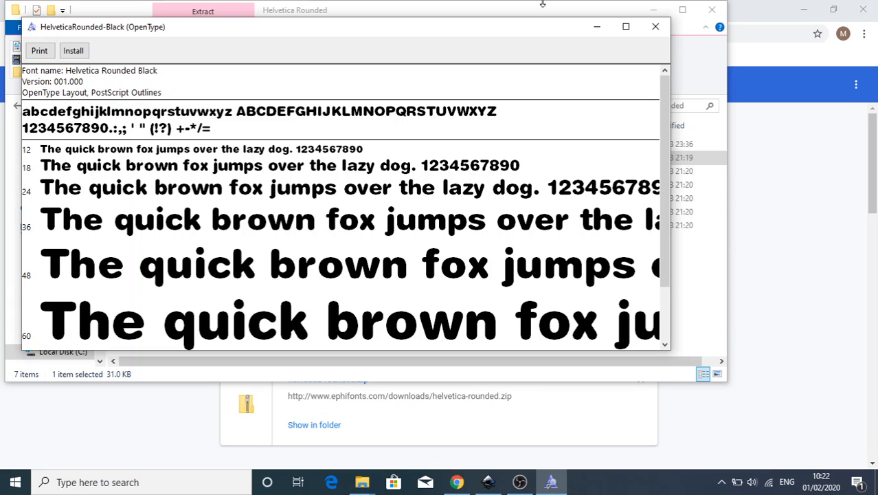
{"action": "left_click", "coordinate": [653, 30]}
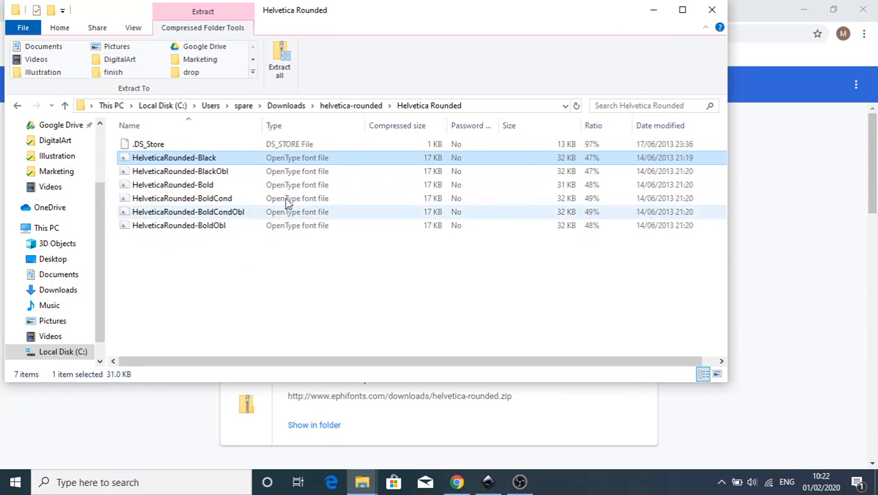
{"action": "right_click", "coordinate": [172, 162]}
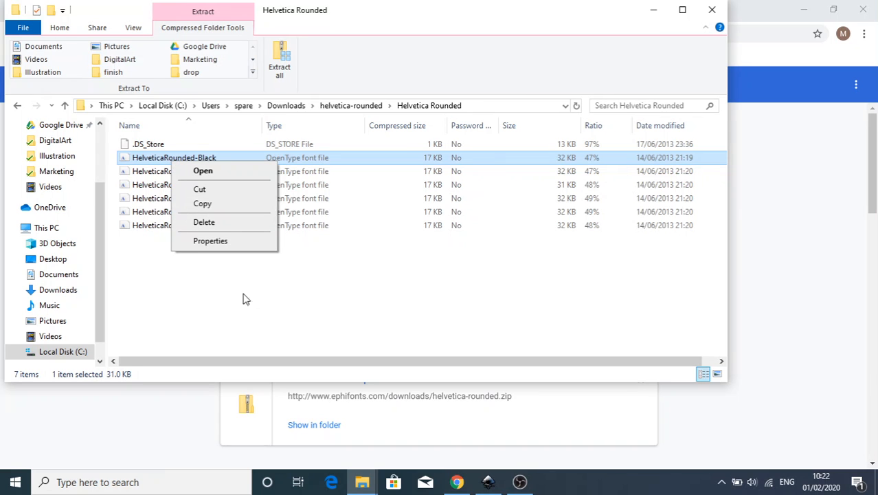
{"action": "left_click", "coordinate": [269, 282]}
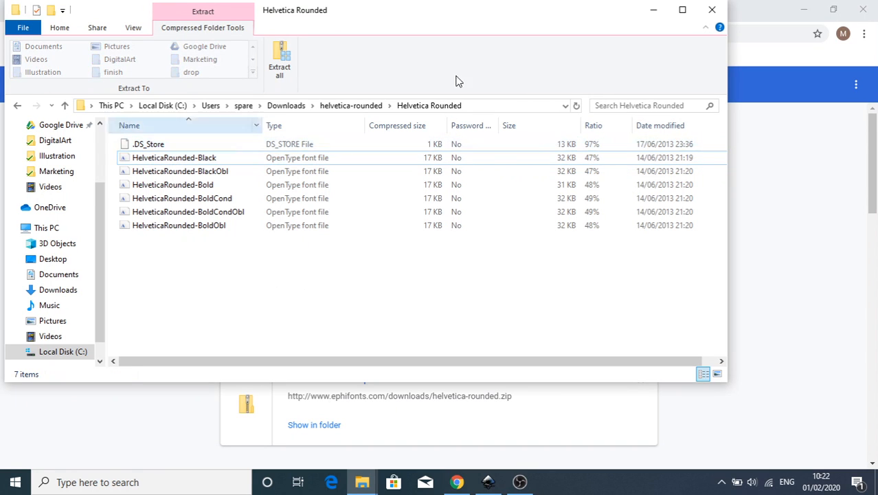
- Go back to Downloads, open the extracted helvetica-rounded folder and check the install options for the HelveticaRounded-Bold font file
{"action": "left_click", "coordinate": [15, 108]}
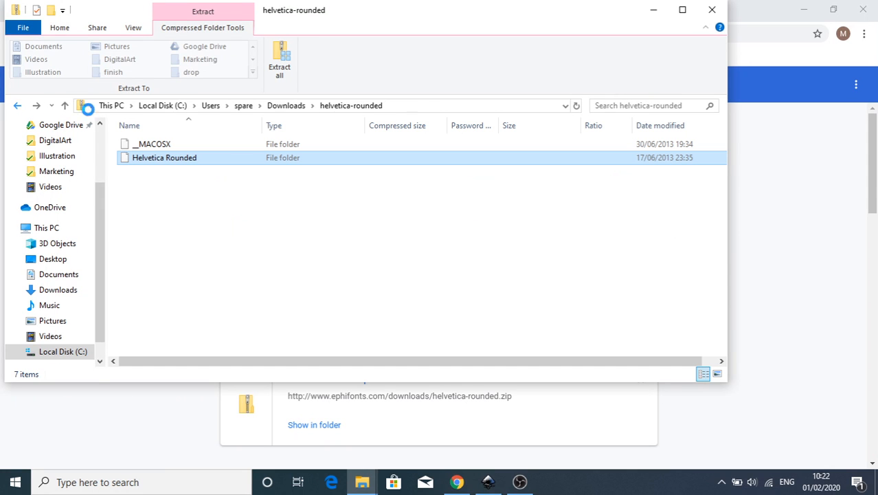
{"action": "left_click", "coordinate": [18, 108]}
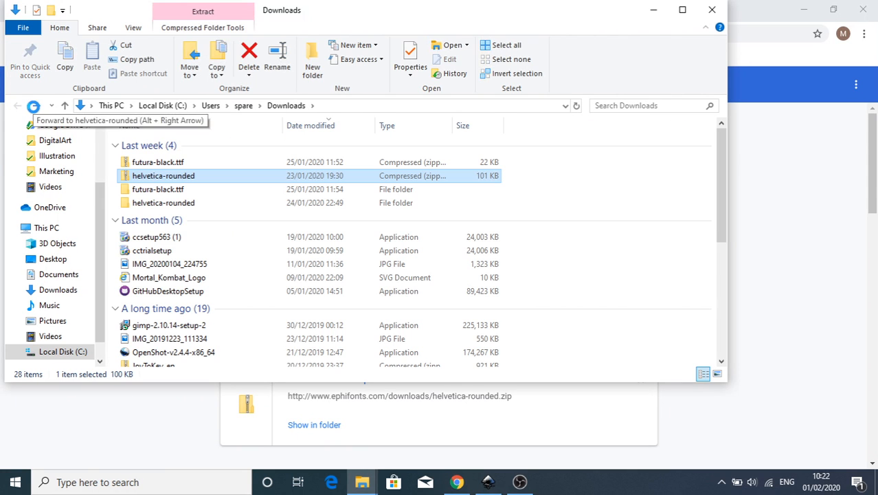
{"action": "double_click", "coordinate": [166, 203]}
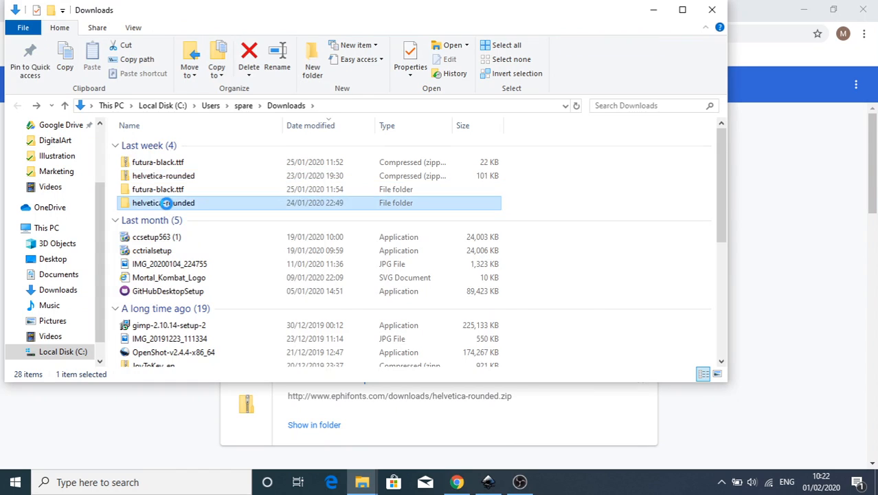
{"action": "double_click", "coordinate": [172, 159]}
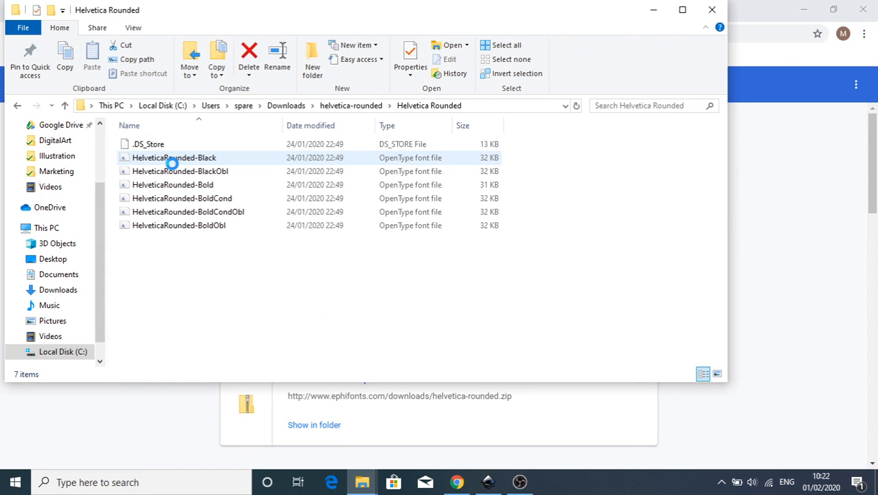
{"action": "right_click", "coordinate": [180, 186]}
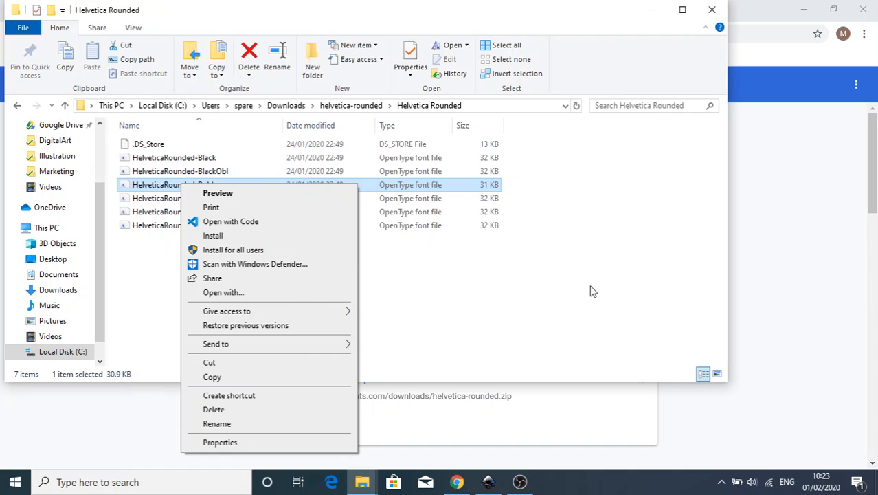
{"action": "left_click", "coordinate": [779, 261]}
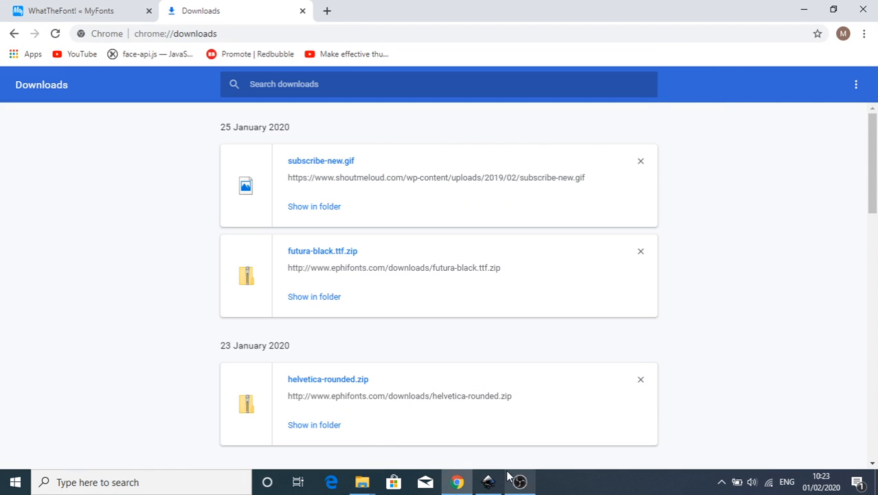
- Switch to Inkscape and set the Text tool to the Helvetica Rounded font at size 144
{"action": "left_click", "coordinate": [487, 484]}
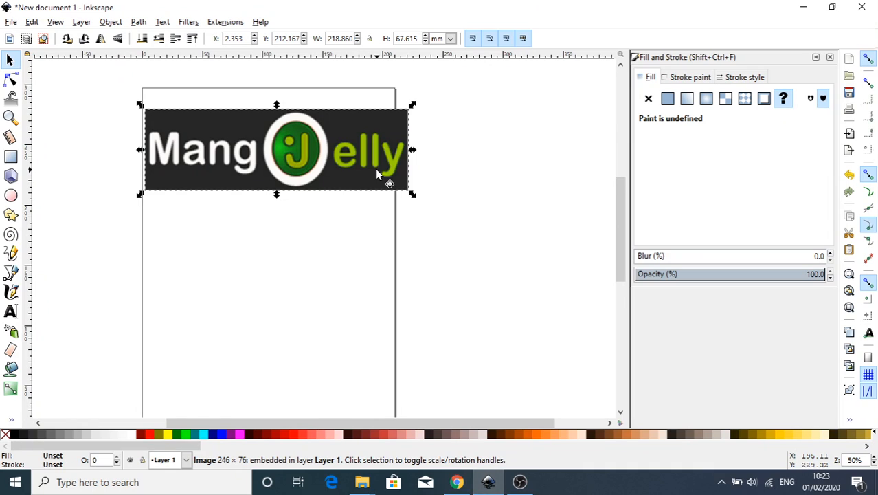
{"action": "left_click", "coordinate": [11, 312]}
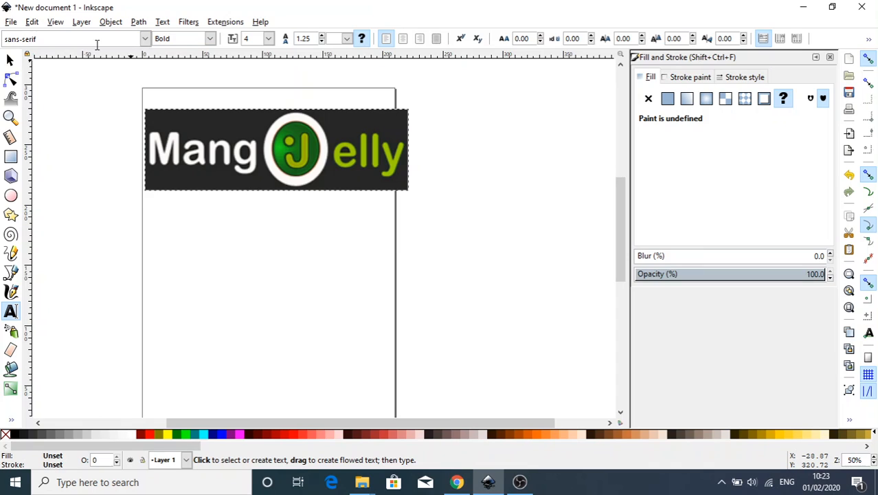
{"action": "left_click_drag", "start_coordinate": [97, 44], "coordinate": [4, 33]}
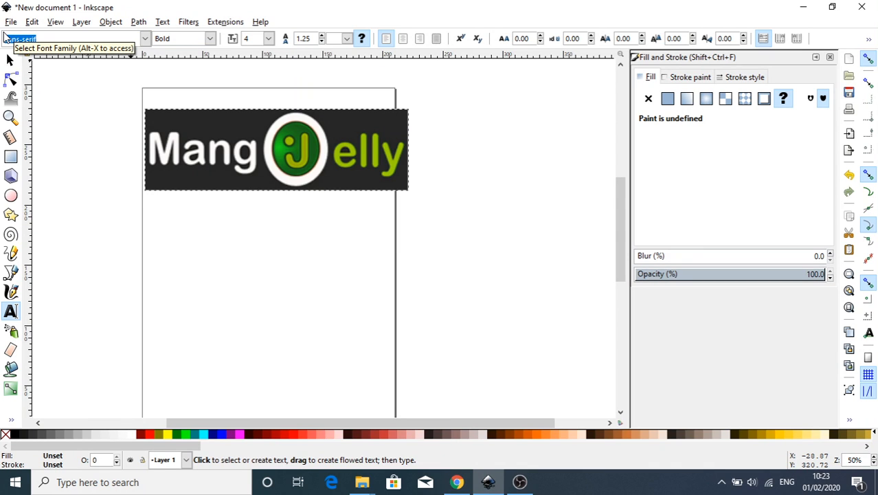
{"action": "type", "text": "he"}
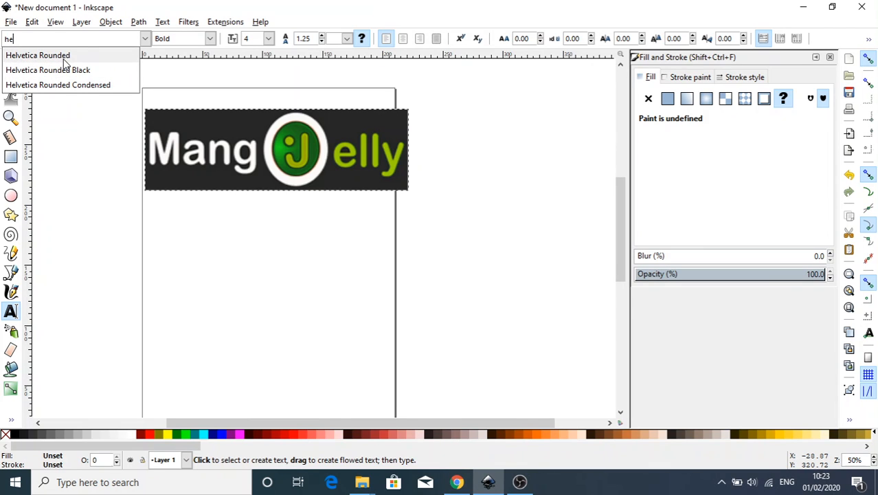
{"action": "left_click", "coordinate": [65, 56]}
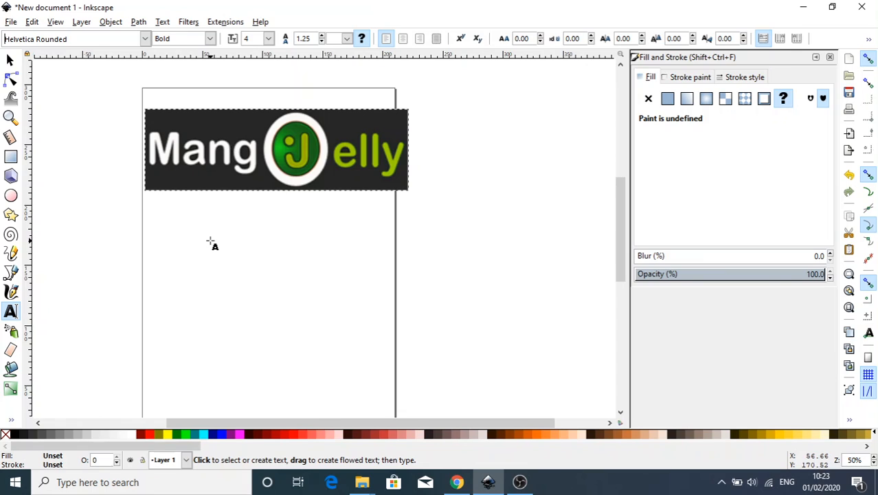
{"action": "left_click", "coordinate": [269, 39]}
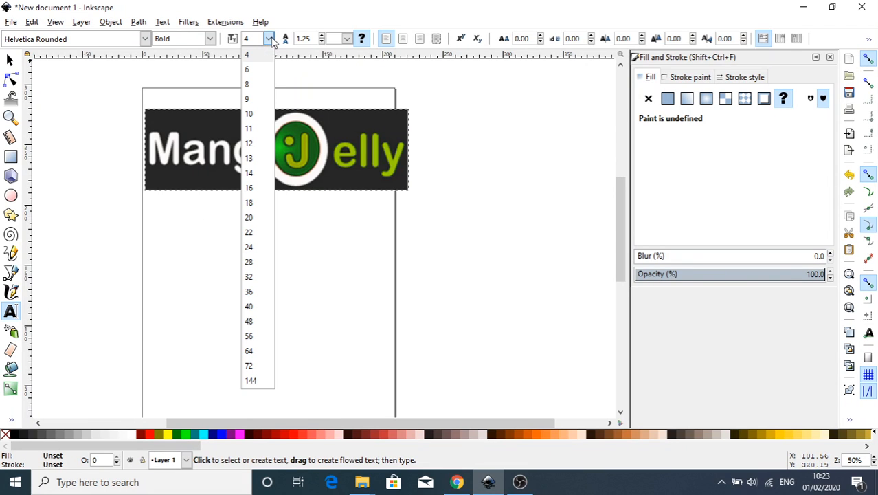
{"action": "left_click", "coordinate": [253, 382]}
- Add the text MangJelly, without the letter O, on the page below the logo image
{"action": "left_click", "coordinate": [214, 306]}
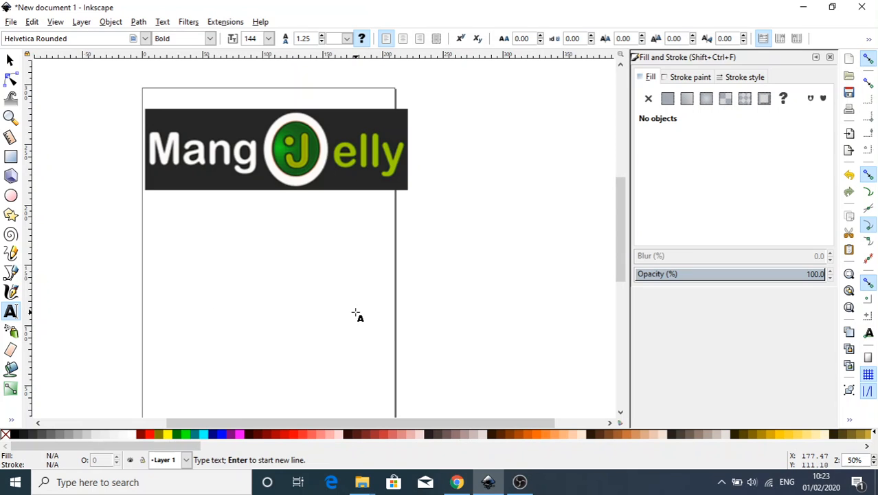
{"action": "type", "text": "M"}
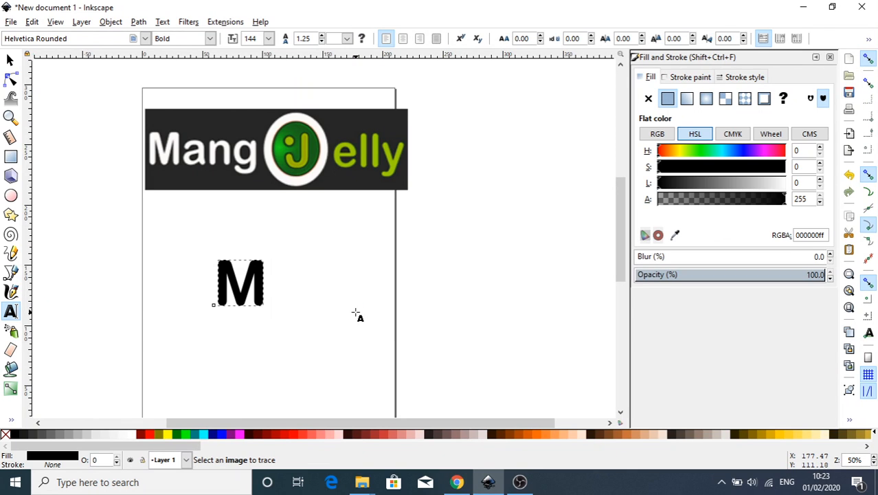
{"action": "type", "text": "an"}
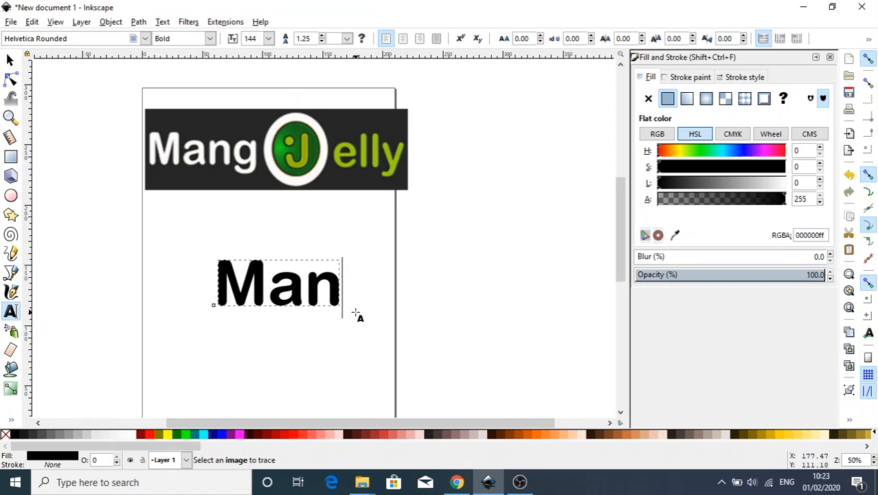
{"action": "type", "text": "g"}
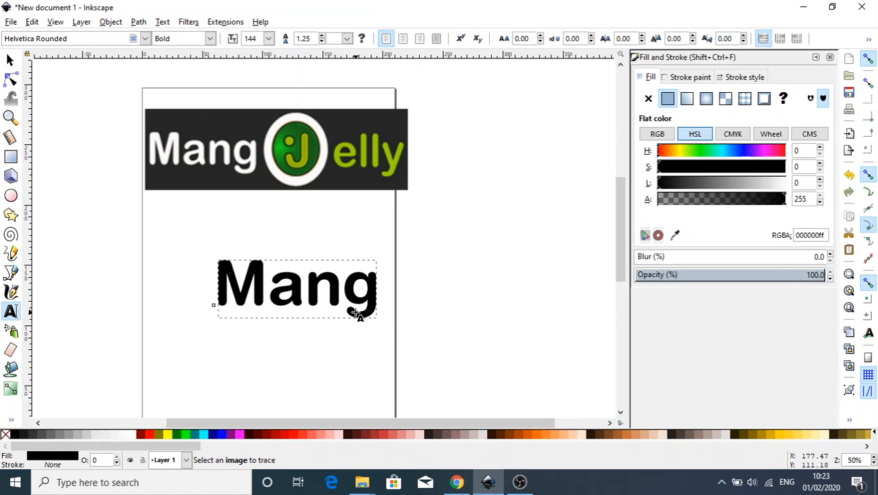
{"action": "type", "text": "O"}
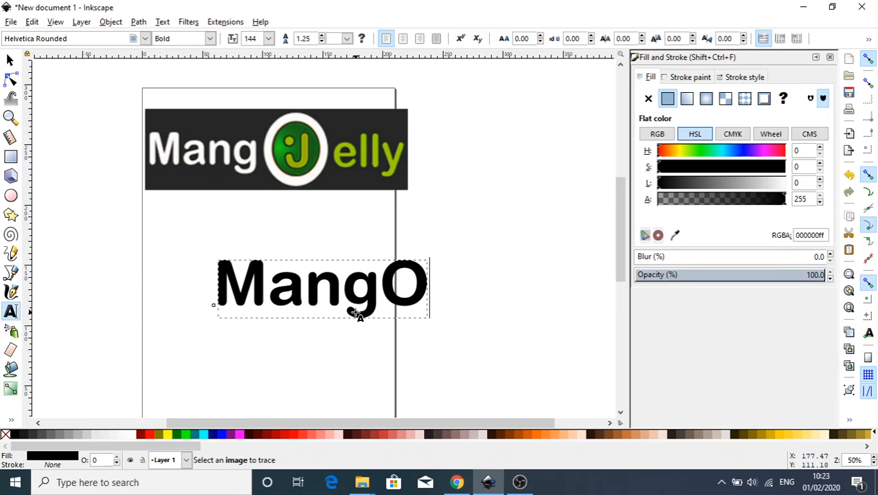
{"action": "key", "text": "BackSpace"}
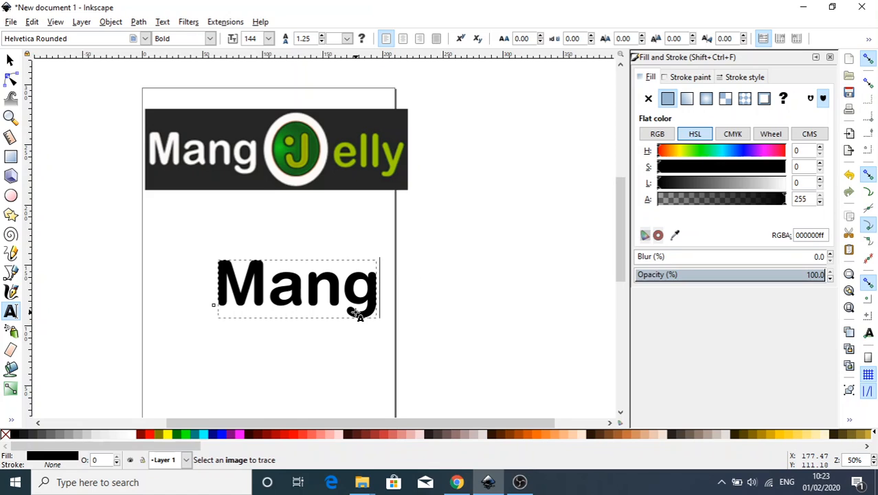
{"action": "type", "text": "J"}
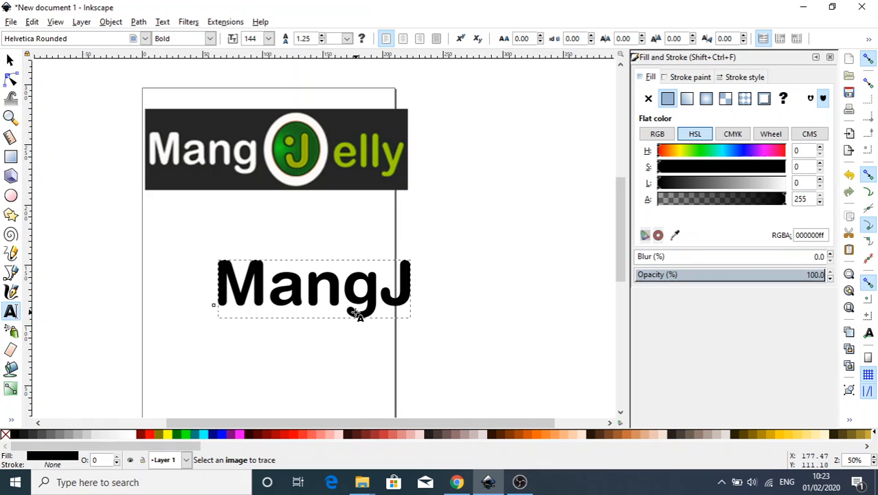
{"action": "type", "text": "elly"}
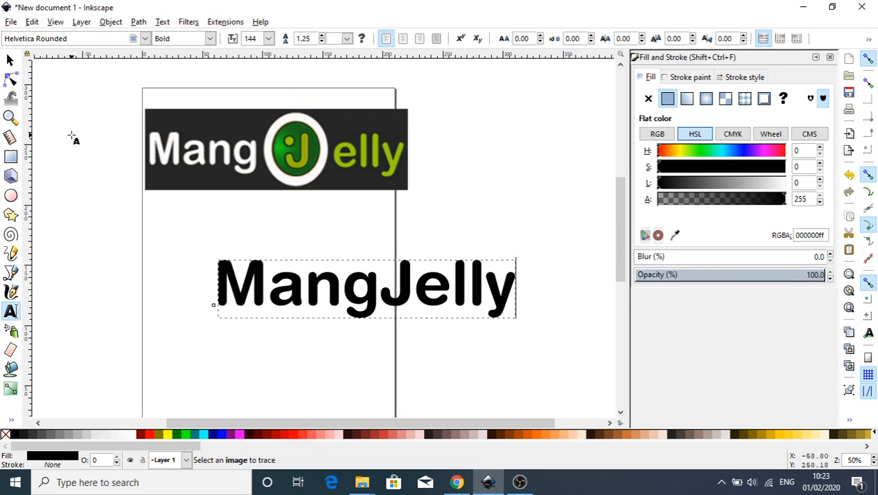
- Scale the MangJelly text down to about 203 mm wide and place it just below the logo's lower right corner
{"action": "left_click", "coordinate": [9, 60]}
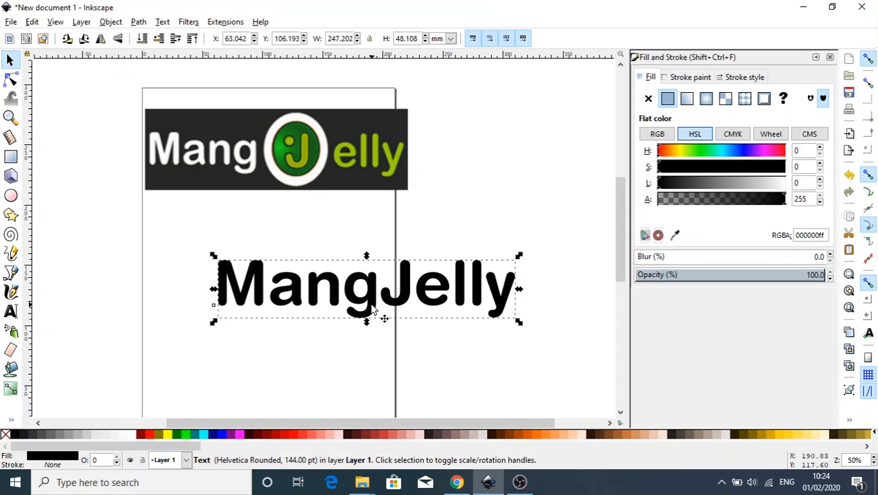
{"action": "left_click_drag", "start_coordinate": [380, 313], "coordinate": [299, 294]}
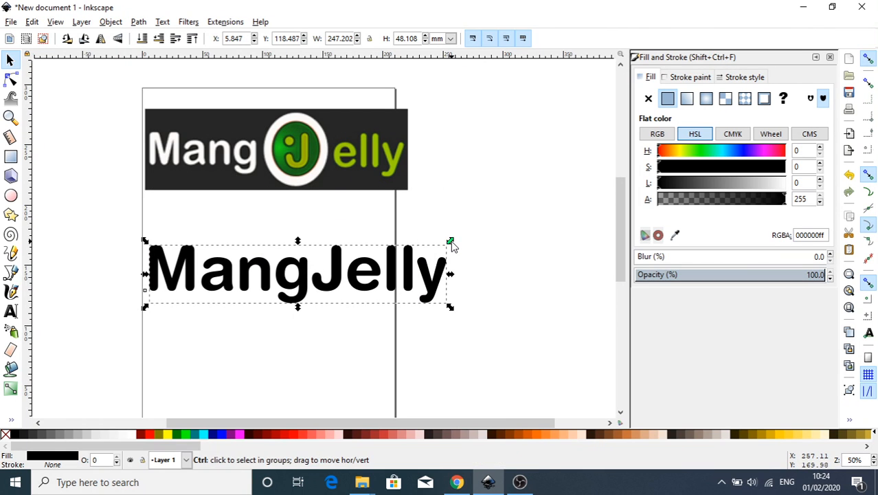
{"action": "mouse_move", "coordinate": [451, 241]}
{"action": "left_mouse_down"}
{"action": "mouse_move", "coordinate": [421, 266]}
{"action": "mouse_move", "coordinate": [448, 252]}
{"action": "left_mouse_up"}
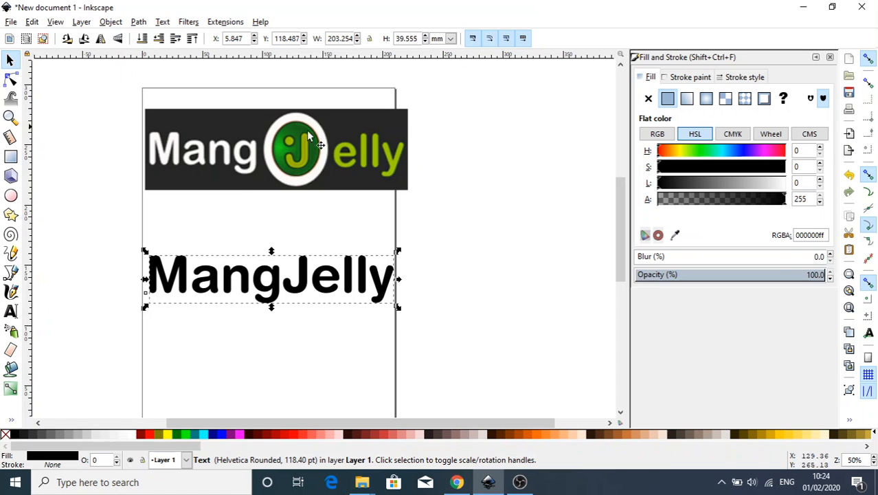
{"action": "left_click_drag", "start_coordinate": [237, 282], "coordinate": [426, 235]}
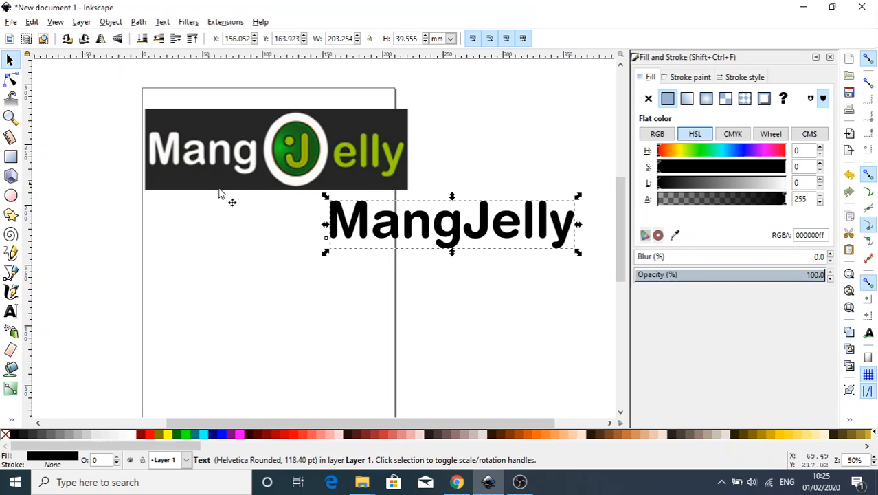
- Add a separate capital J text object on the empty page area below the logo and move it slightly down and right
{"action": "left_click", "coordinate": [11, 310]}
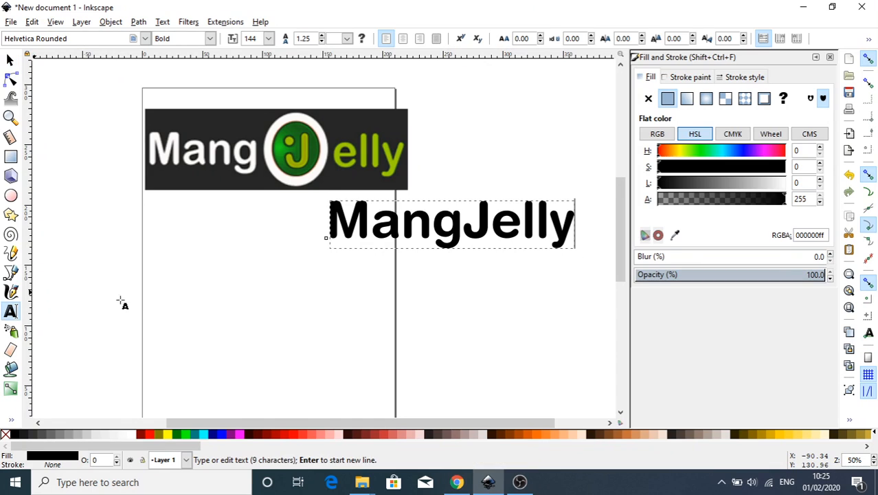
{"action": "left_click", "coordinate": [242, 307]}
{"action": "type", "text": "J"}
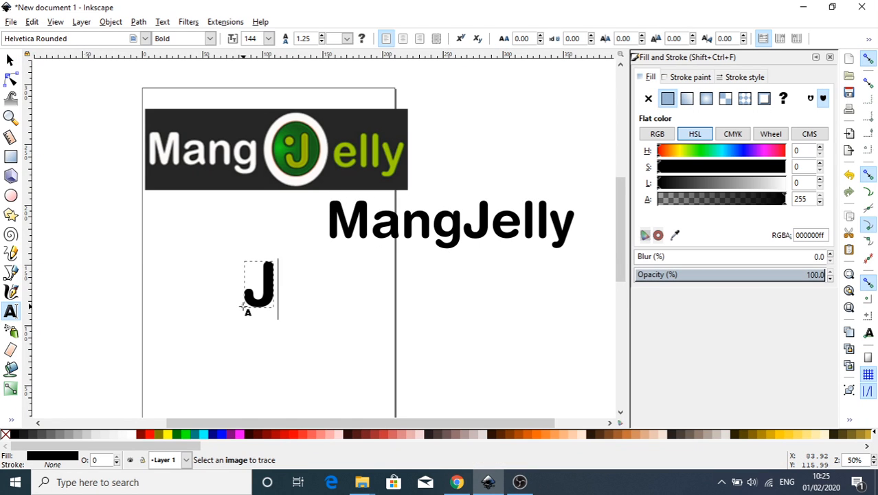
{"action": "left_click", "coordinate": [10, 60]}
{"action": "left_click_drag", "start_coordinate": [279, 304], "coordinate": [294, 324]}
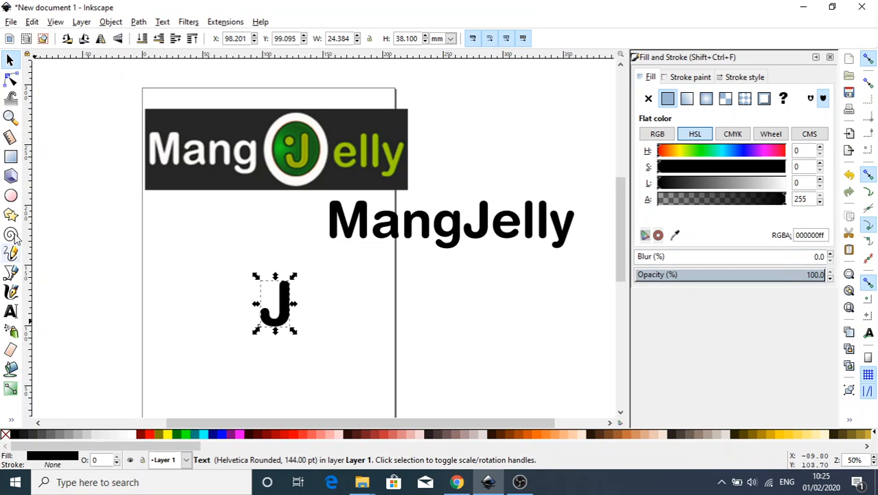
- Draw an ellipse with radii of about 31.5 by 32.6 mm over the logo's round emblem and turn its slice into an open arc
{"action": "left_click", "coordinate": [10, 196]}
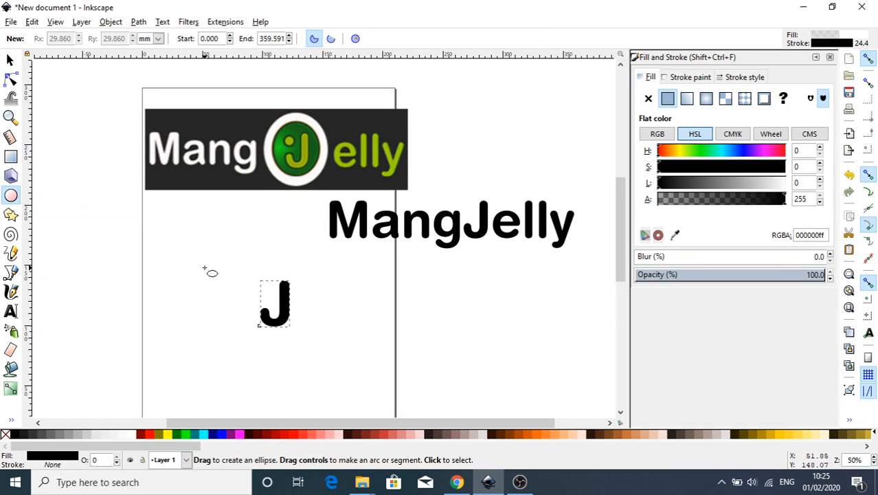
{"action": "left_click_drag", "start_coordinate": [245, 118], "coordinate": [325, 202]}
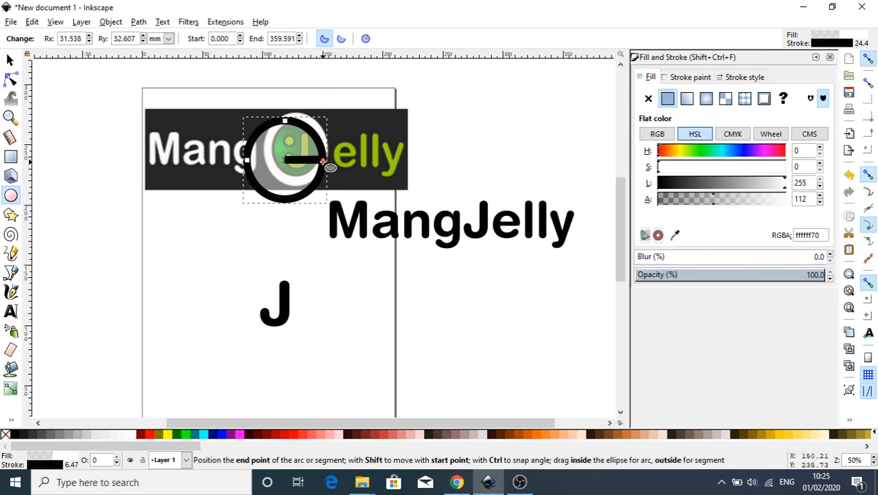
{"action": "mouse_move", "coordinate": [323, 160]}
{"action": "left_mouse_down"}
{"action": "mouse_move", "coordinate": [271, 188]}
{"action": "mouse_move", "coordinate": [249, 152]}
{"action": "mouse_move", "coordinate": [294, 125]}
{"action": "mouse_move", "coordinate": [322, 152]}
{"action": "mouse_move", "coordinate": [322, 166]}
{"action": "mouse_move", "coordinate": [279, 186]}
{"action": "mouse_move", "coordinate": [286, 123]}
{"action": "mouse_move", "coordinate": [319, 167]}
{"action": "left_mouse_up"}
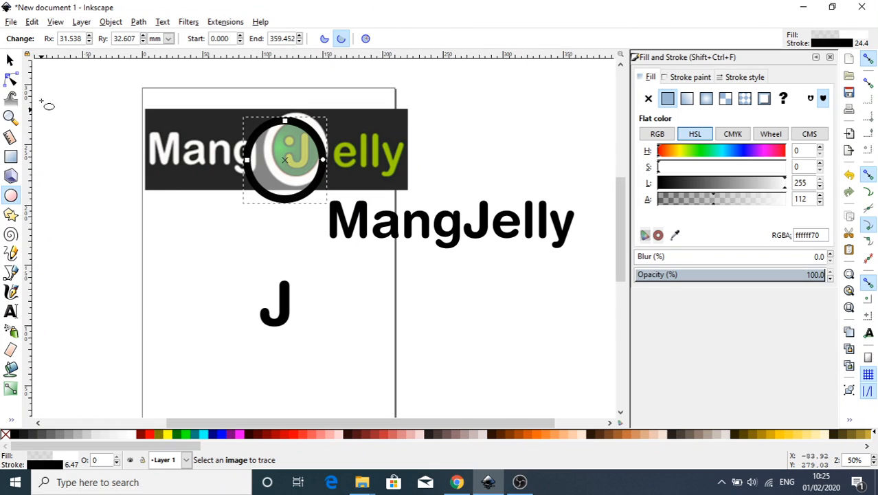
{"action": "left_click", "coordinate": [9, 61]}
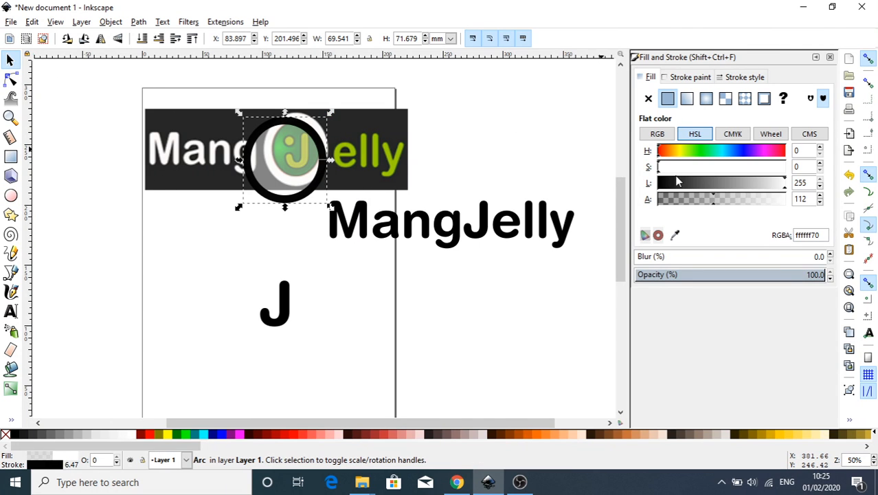
- Move the ellipse off the round emblem to the empty area just below the logo image
{"action": "left_click", "coordinate": [695, 78]}
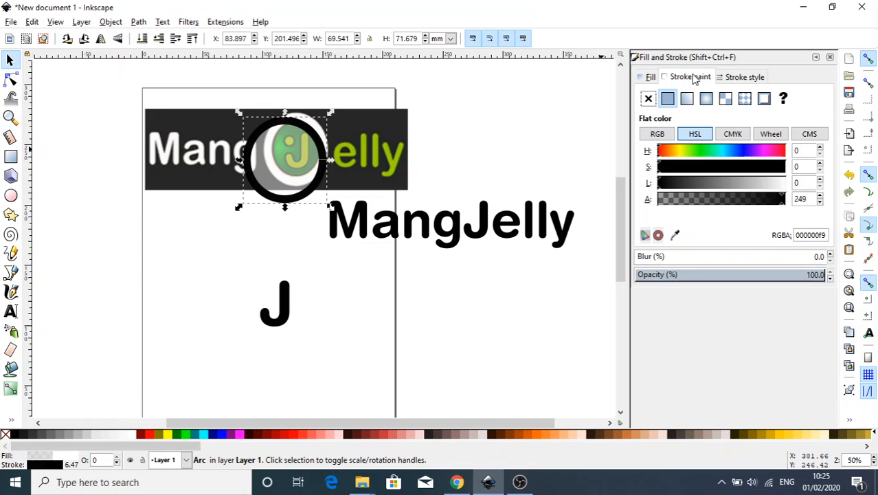
{"action": "left_click", "coordinate": [741, 78]}
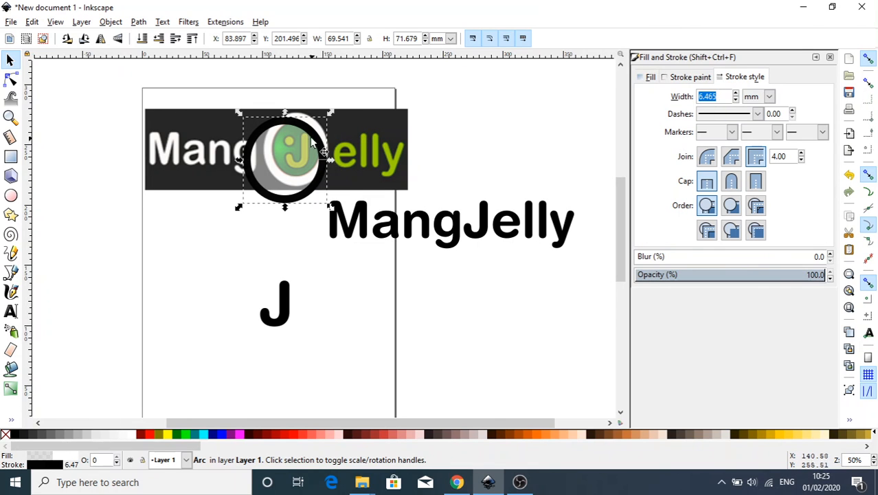
{"action": "left_click_drag", "start_coordinate": [312, 137], "coordinate": [294, 201]}
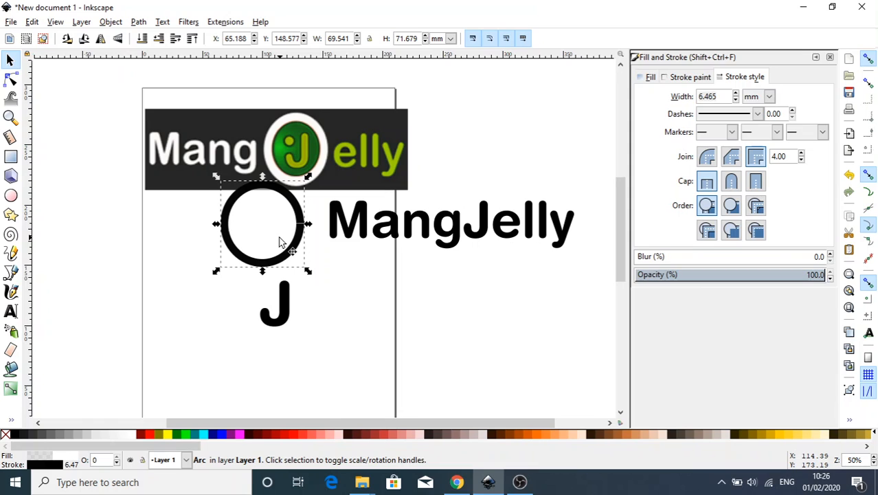
- Remove the ellipse's stroke and place the ellipse over the logo's round emblem
{"action": "left_click", "coordinate": [646, 78]}
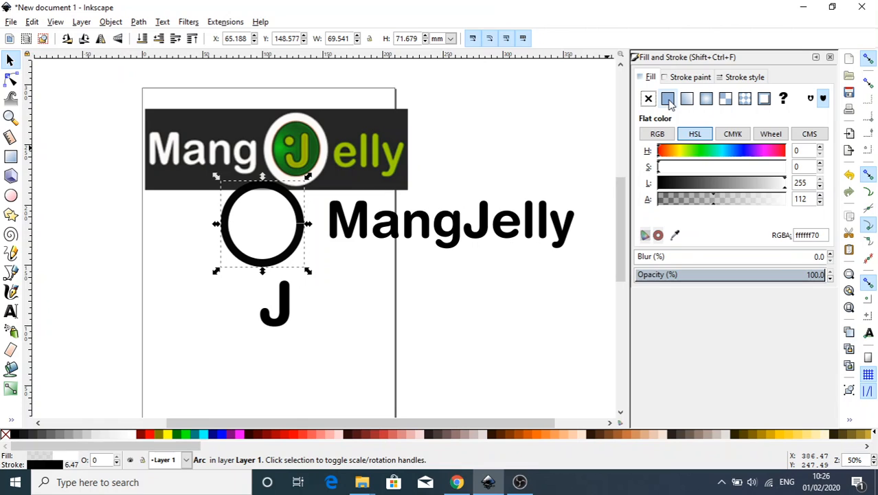
{"action": "left_click", "coordinate": [673, 81]}
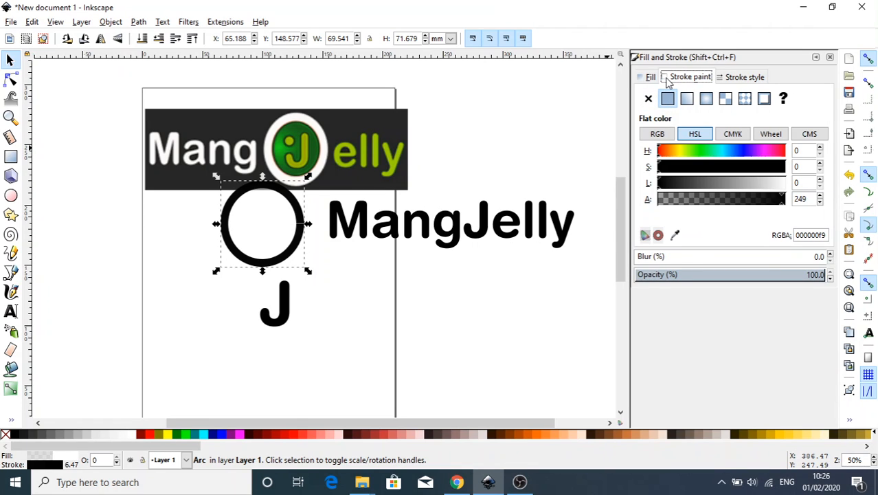
{"action": "left_click", "coordinate": [648, 98]}
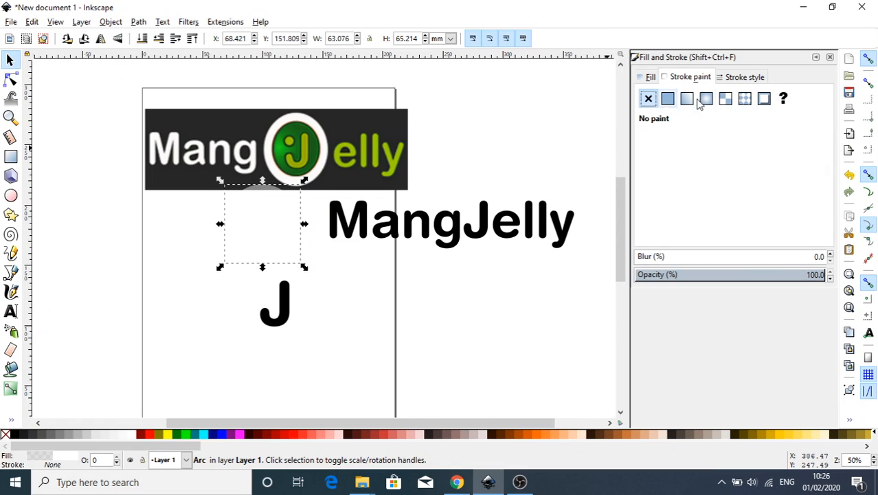
{"action": "left_click_drag", "start_coordinate": [259, 228], "coordinate": [295, 146]}
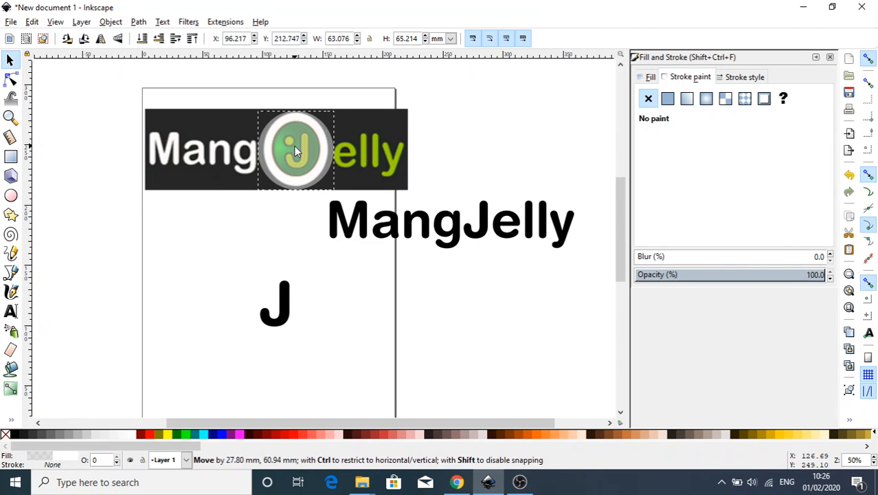
- Give the ellipse a white flat-colour stroke and move it down and left off the emblem
{"action": "left_click", "coordinate": [667, 98]}
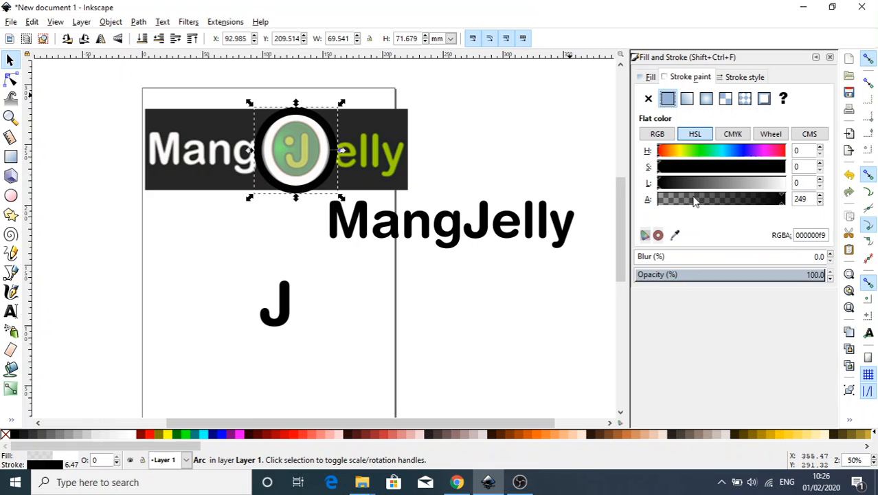
{"action": "left_click_drag", "start_coordinate": [780, 190], "coordinate": [825, 189]}
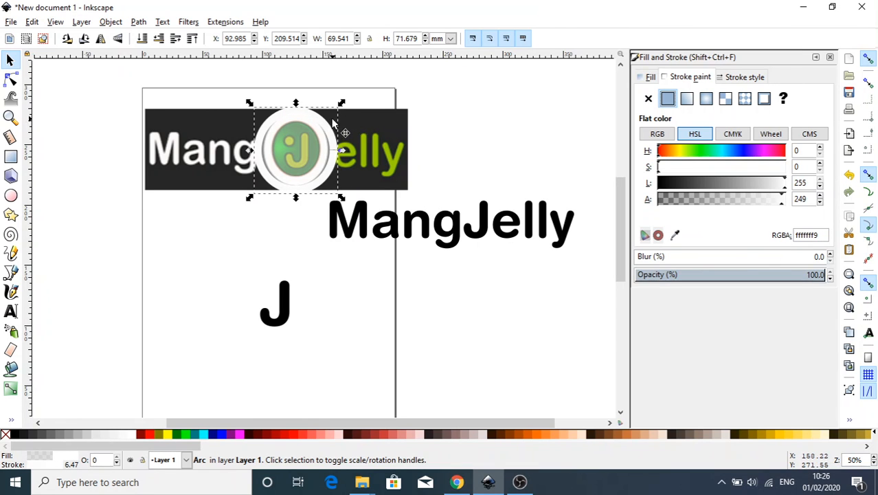
{"action": "left_click_drag", "start_coordinate": [323, 128], "coordinate": [295, 152]}
- Fill the ellipse with the off-white fefcfcff sampled from the emblem's outer ring
{"action": "left_click", "coordinate": [675, 235]}
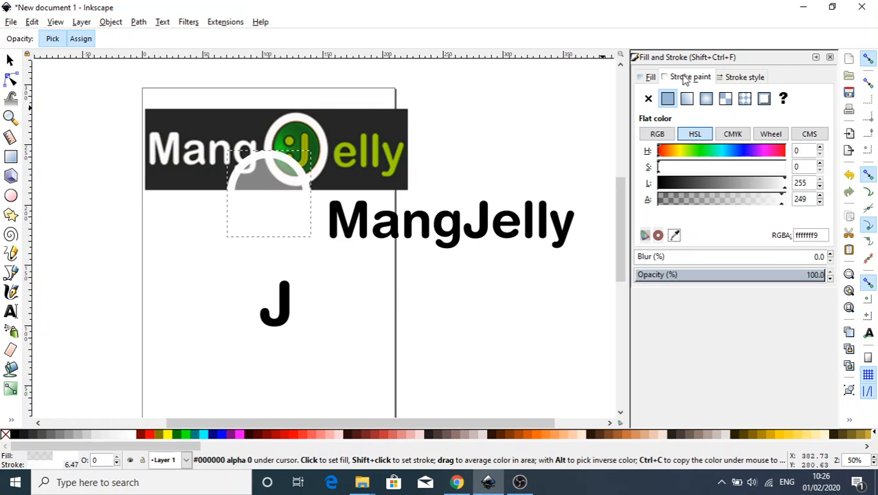
{"action": "left_click", "coordinate": [746, 77]}
{"action": "left_click", "coordinate": [654, 77]}
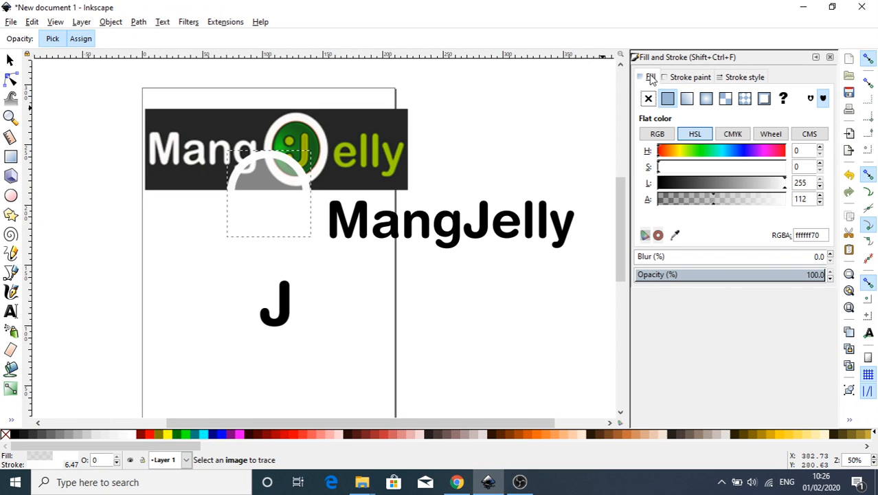
{"action": "left_click", "coordinate": [328, 160]}
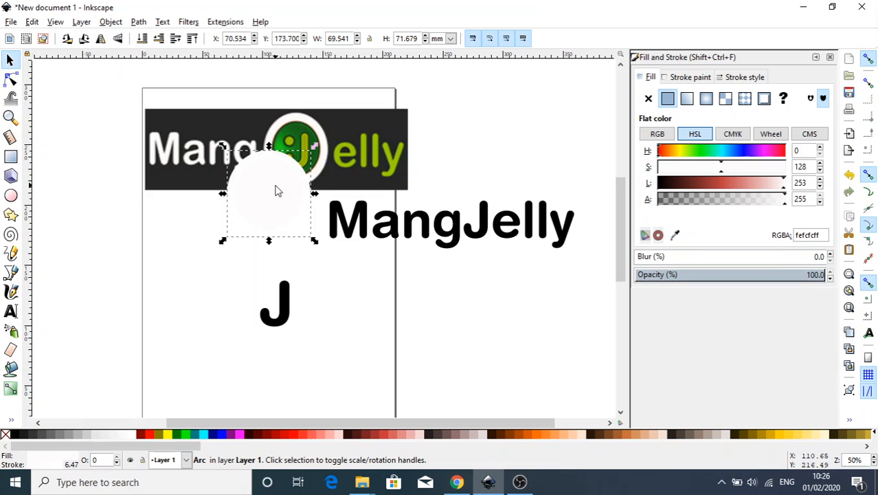
- Remove the ellipse's stroke, then narrow it to about 56.7 mm and place it just right of the round emblem
{"action": "left_click", "coordinate": [747, 78]}
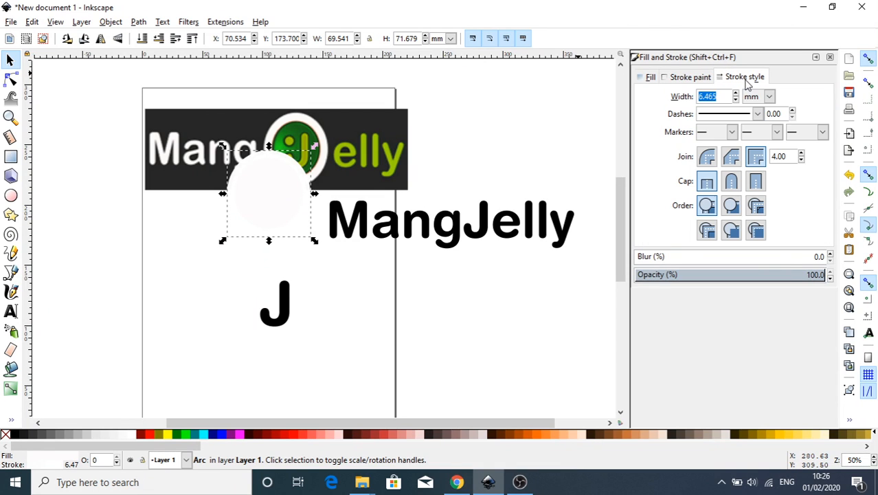
{"action": "left_click", "coordinate": [690, 78]}
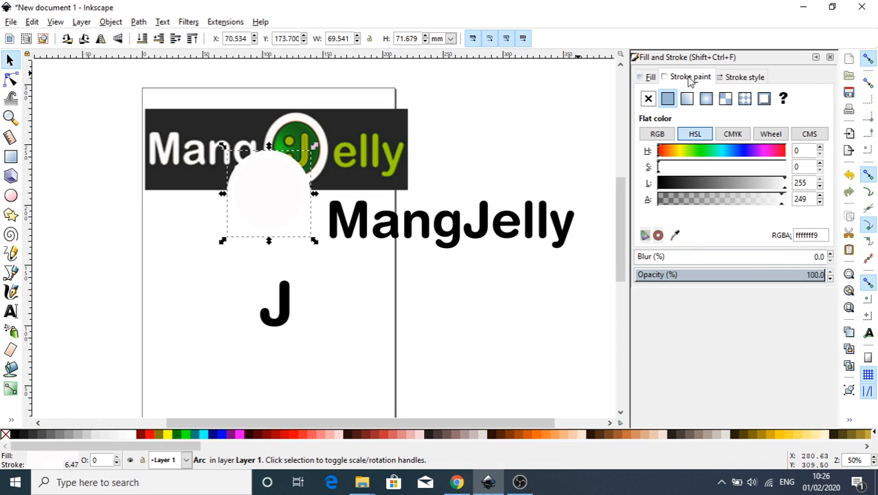
{"action": "left_click", "coordinate": [648, 100]}
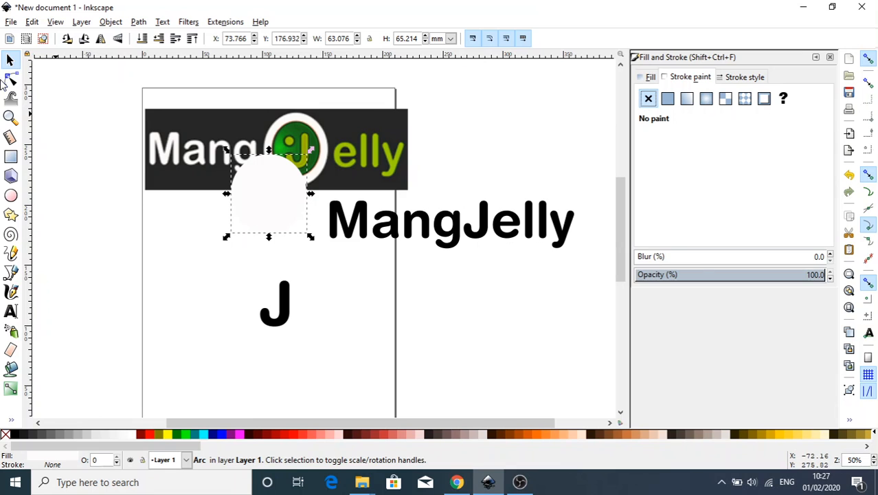
{"action": "left_click_drag", "start_coordinate": [278, 204], "coordinate": [351, 160]}
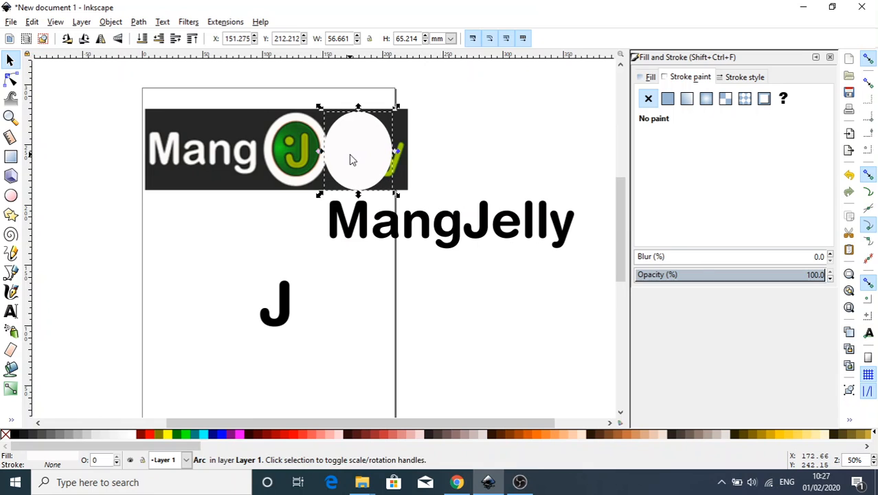
- Give the ellipse a flat dark grey stroke with the colour 5e5e5ef9
{"action": "left_click", "coordinate": [745, 78]}
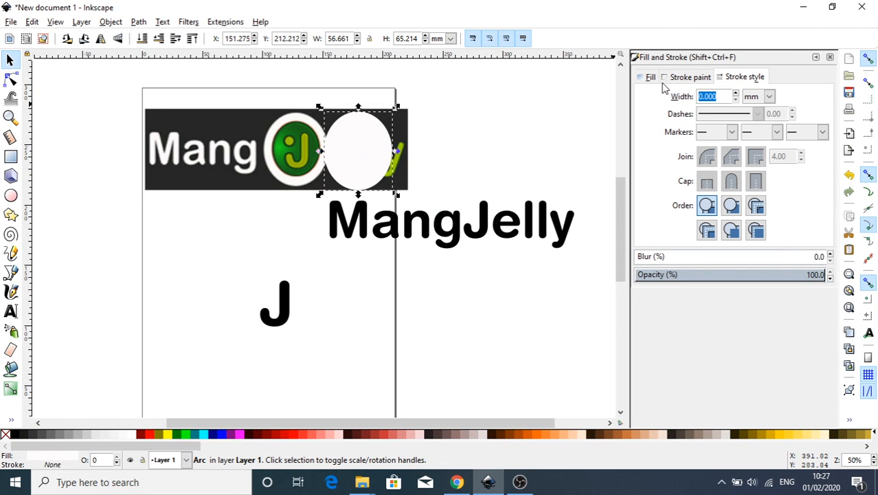
{"action": "left_click", "coordinate": [688, 77]}
{"action": "left_click", "coordinate": [668, 80]}
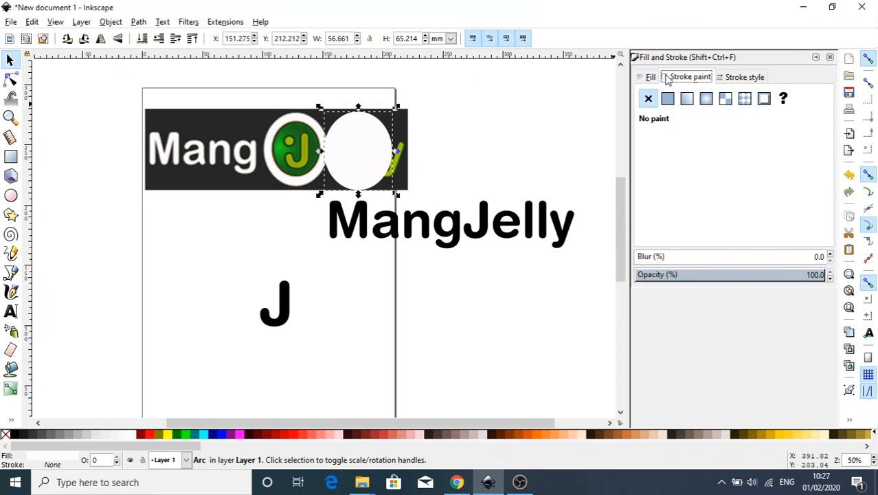
{"action": "left_click", "coordinate": [668, 97]}
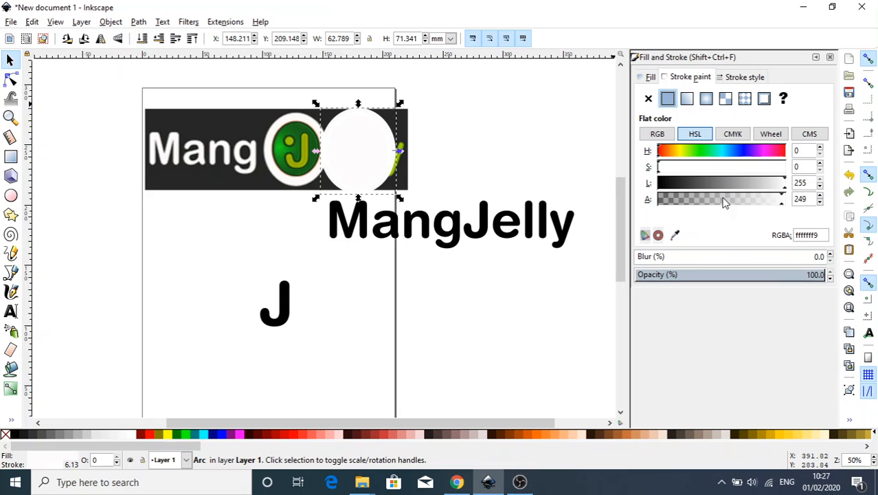
{"action": "mouse_move", "coordinate": [734, 184]}
{"action": "left_mouse_down"}
{"action": "mouse_move", "coordinate": [790, 183]}
{"action": "mouse_move", "coordinate": [708, 185]}
{"action": "left_mouse_up"}
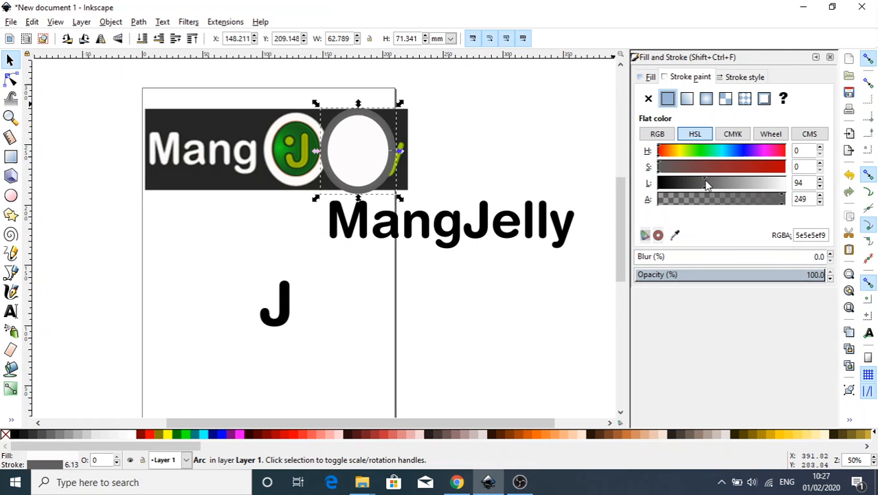
- Reduce the ellipse's stroke width to 1.027 mm
{"action": "left_click", "coordinate": [745, 77]}
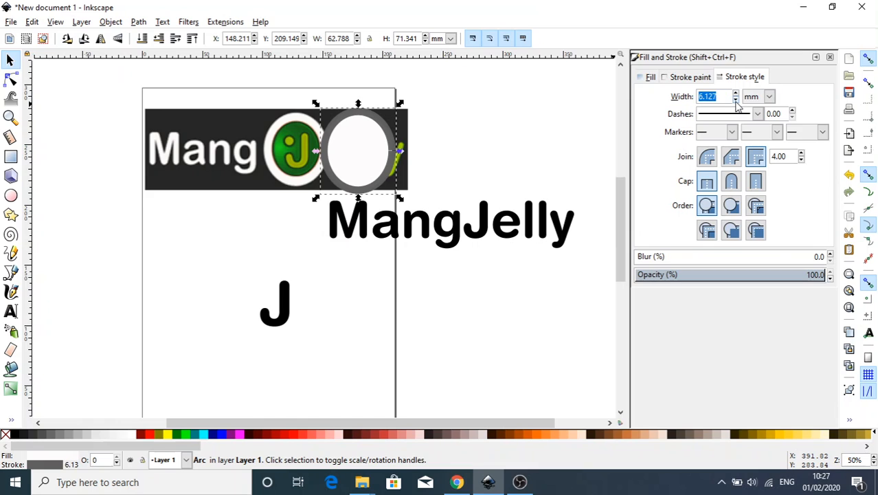
{"action": "left_click", "coordinate": [736, 101]}
{"action": "left_click", "coordinate": [736, 101]}
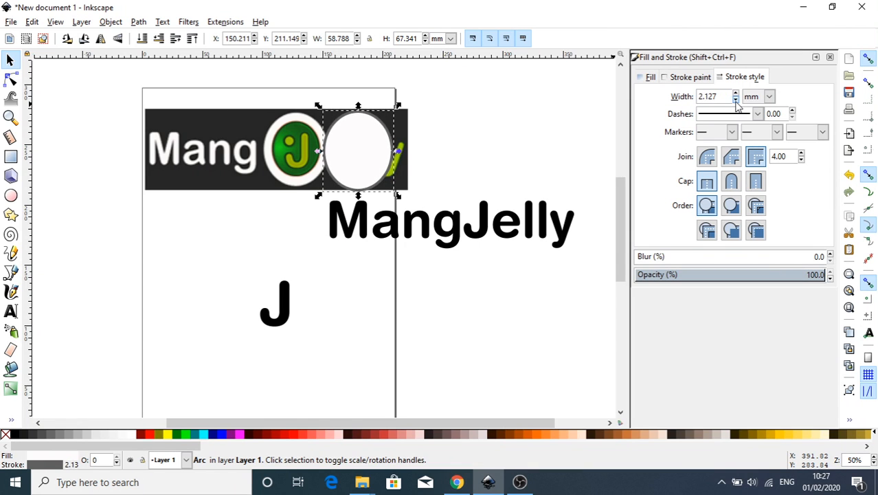
{"action": "left_click", "coordinate": [736, 101]}
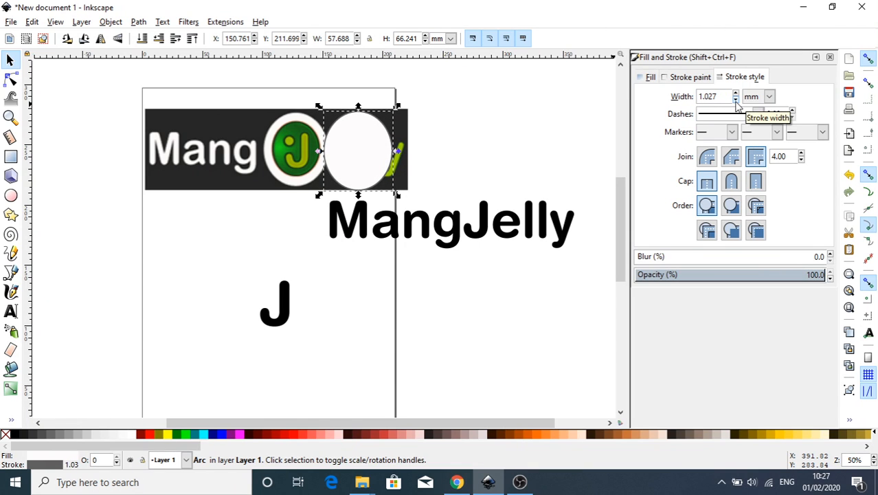
- Reposition the ellipse over the logo's green lettering, clear of the round emblem, to compare the two at larger scale
{"action": "left_click_drag", "start_coordinate": [361, 162], "coordinate": [318, 163]}
{"action": "key", "text": "1"}
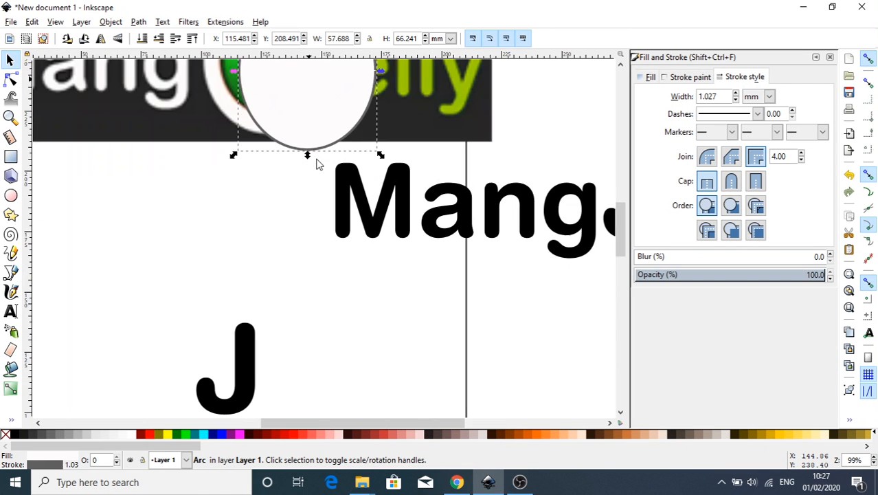
{"action": "left_click_drag", "start_coordinate": [625, 231], "coordinate": [620, 204]}
{"action": "left_click_drag", "start_coordinate": [319, 238], "coordinate": [425, 235]}
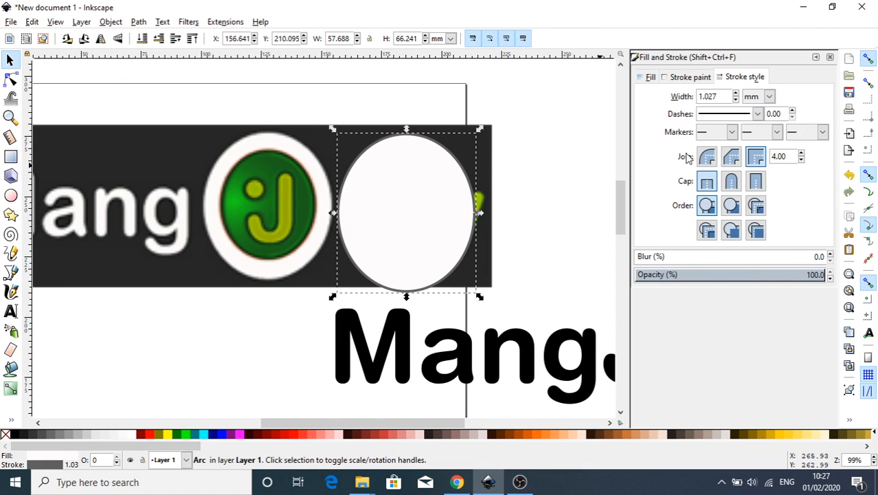
- Set the ellipse's stroke width to exactly 1 mm
{"action": "left_click", "coordinate": [736, 93]}
{"action": "left_click", "coordinate": [737, 93]}
{"action": "left_click", "coordinate": [737, 94]}
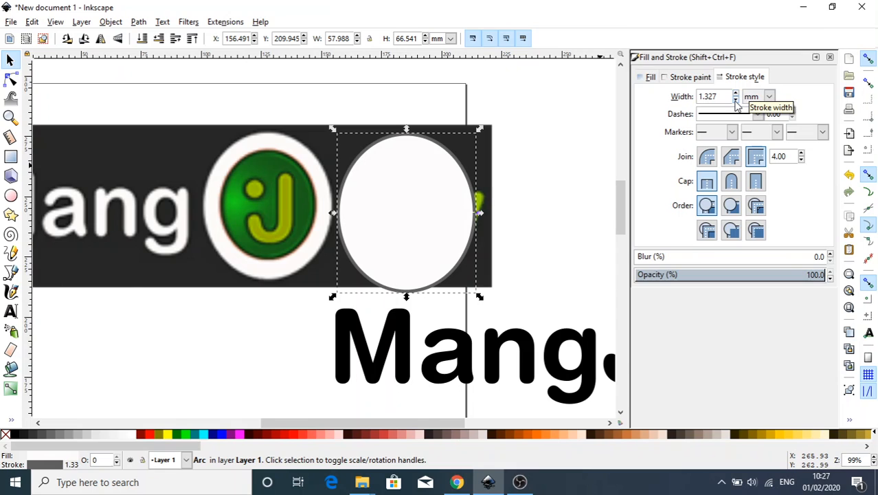
{"action": "left_click", "coordinate": [736, 99]}
{"action": "left_click", "coordinate": [736, 99]}
{"action": "left_click", "coordinate": [736, 100]}
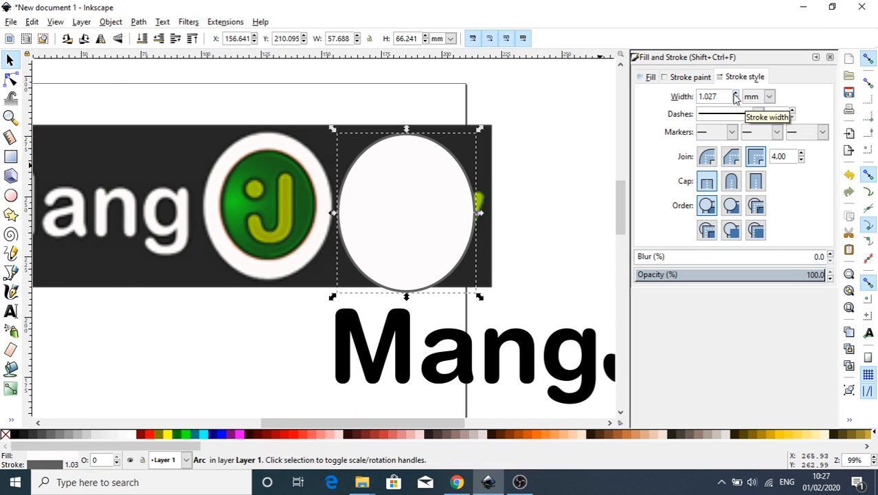
{"action": "left_click_drag", "start_coordinate": [716, 97], "coordinate": [682, 97]}
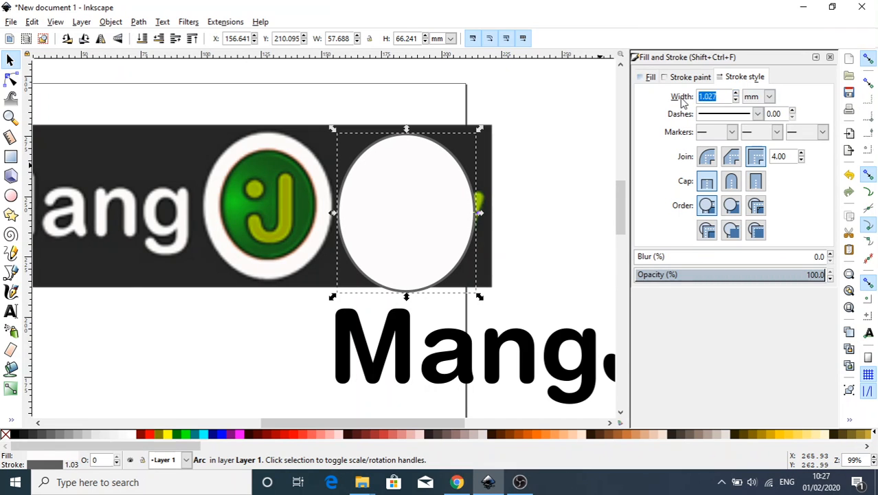
{"action": "type", "text": "1"}
{"action": "key", "text": "Return"}
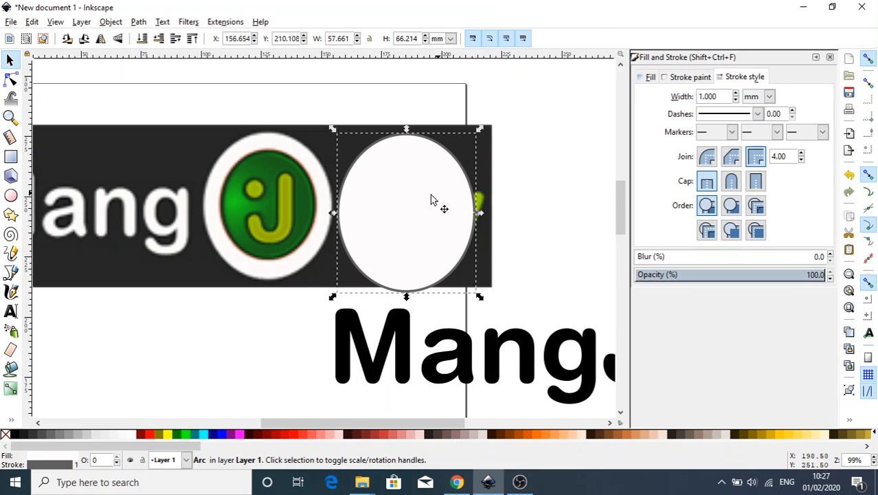
- Move the white ellipse closer to the round emblem and paste a copy of it below the logo
{"action": "left_click_drag", "start_coordinate": [431, 198], "coordinate": [405, 206]}
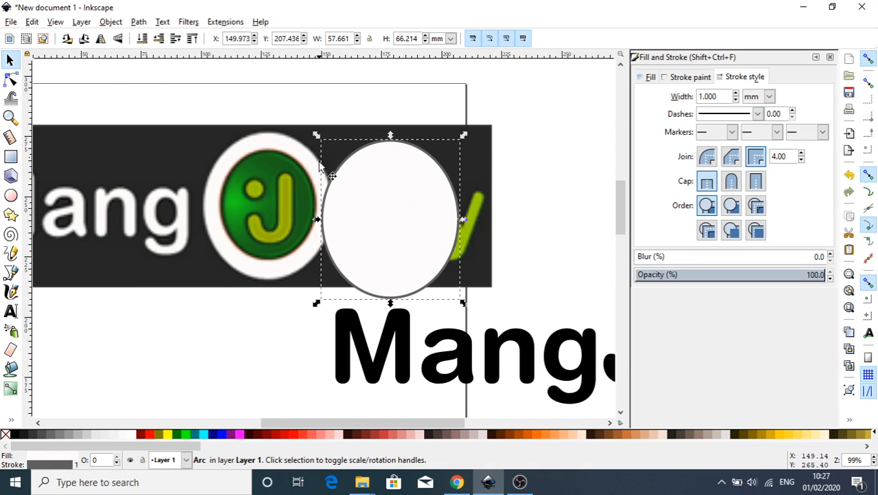
{"action": "left_click", "coordinate": [247, 319]}
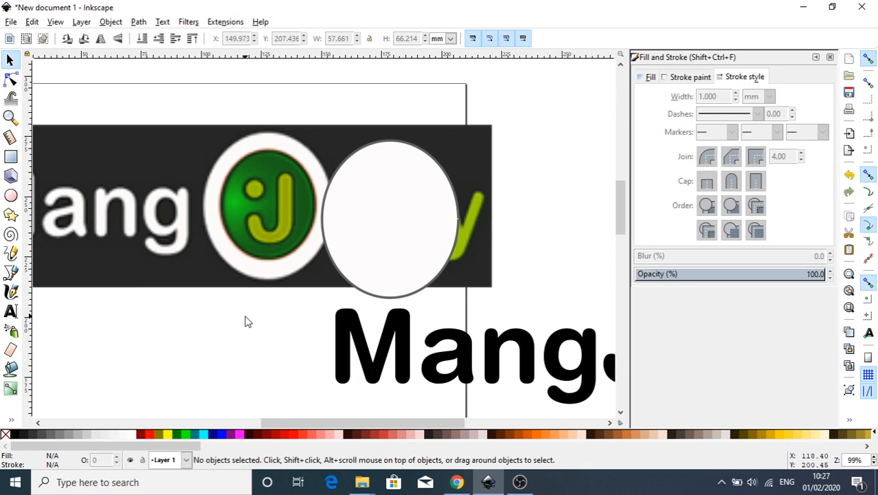
{"action": "key", "text": "ctrl+v"}
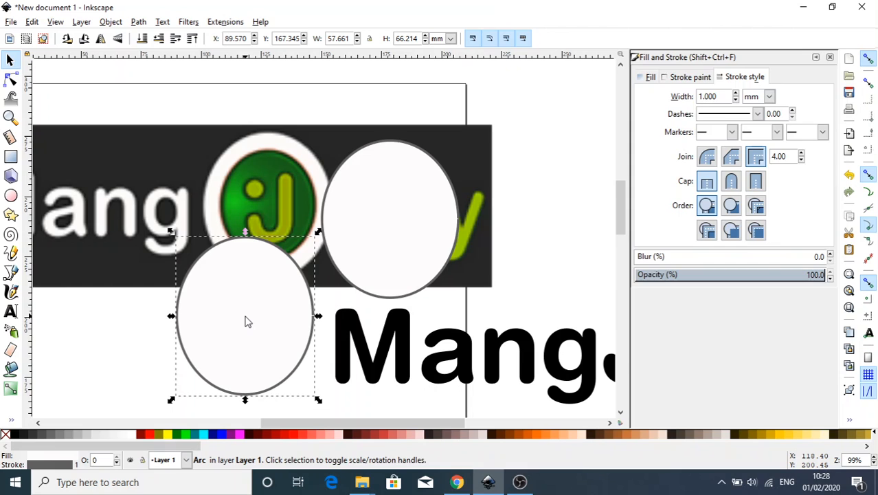
{"action": "key", "text": "Escape"}
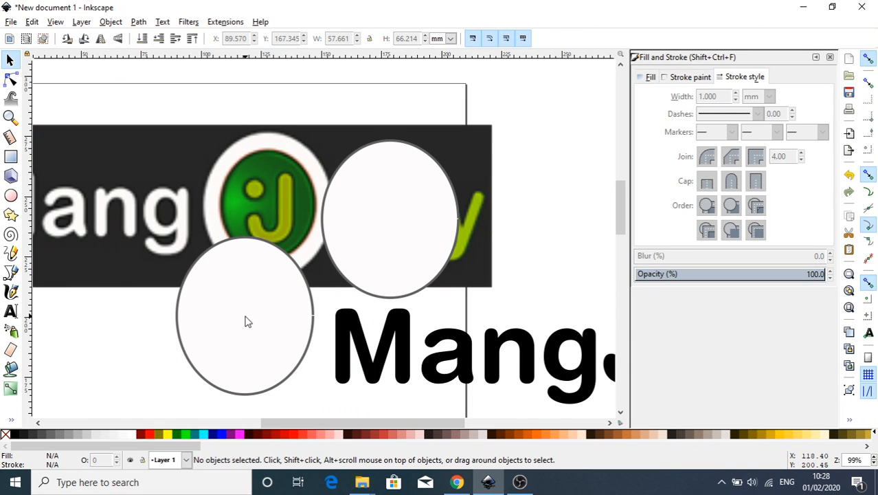
- Place the pasted ellipse exactly over the original and scale it down proportionally to about 47.5 by 54.6 mm
{"action": "left_click", "coordinate": [306, 315]}
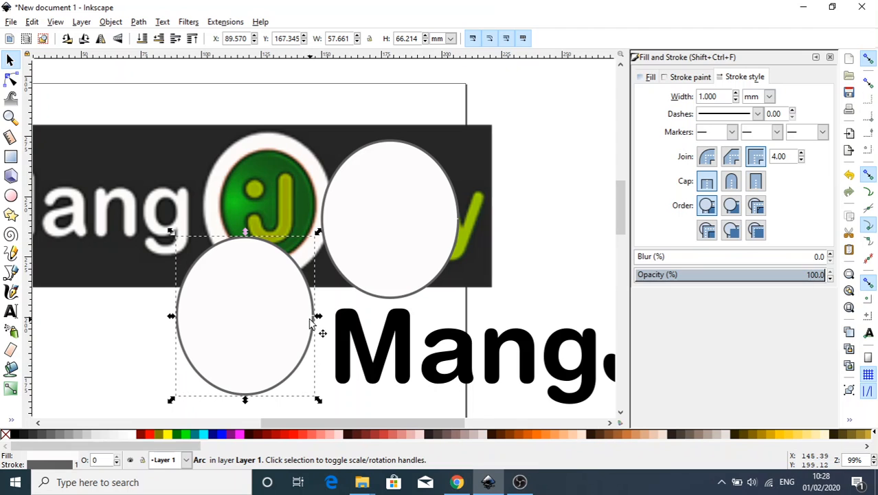
{"action": "key", "text": "shift"}
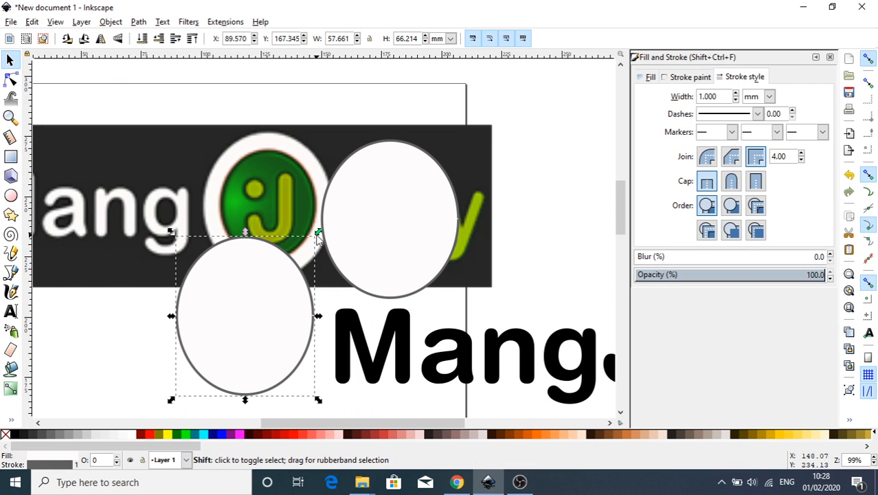
{"action": "left_click_drag", "start_coordinate": [269, 257], "coordinate": [420, 163]}
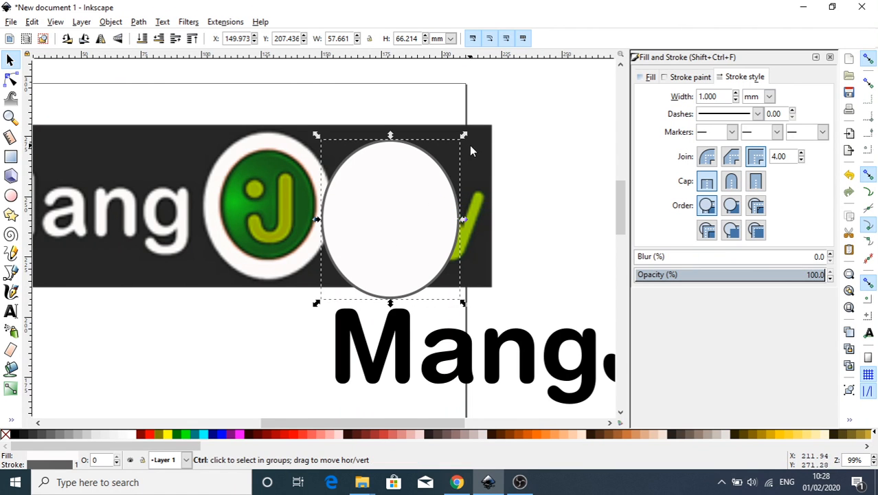
{"action": "mouse_move", "coordinate": [465, 139]}
{"action": "left_mouse_down"}
{"action": "mouse_move", "coordinate": [454, 156]}
{"action": "mouse_move", "coordinate": [392, 139]}
{"action": "mouse_move", "coordinate": [455, 137]}
{"action": "mouse_move", "coordinate": [441, 145]}
{"action": "left_mouse_up"}
{"action": "left_click_drag", "start_coordinate": [380, 245], "coordinate": [396, 235]}
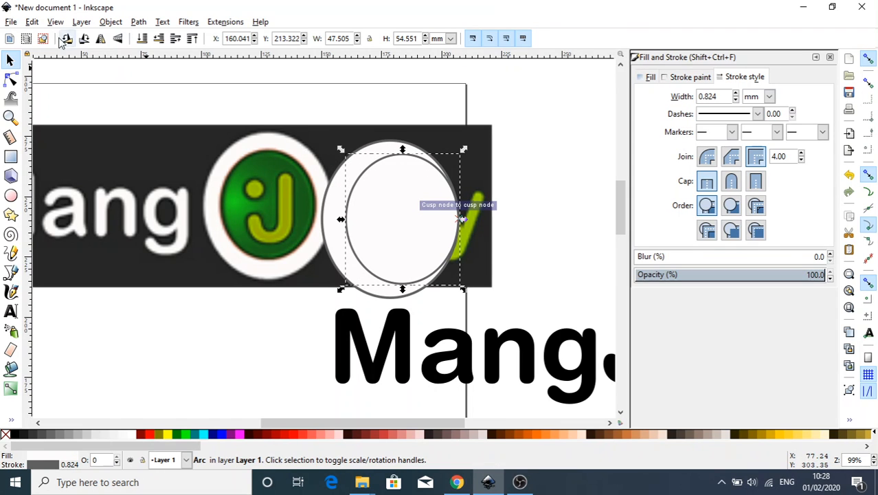
- Limit snapping to objects, grids and guides in the document properties to a snap distance of 1
{"action": "left_click", "coordinate": [12, 22]}
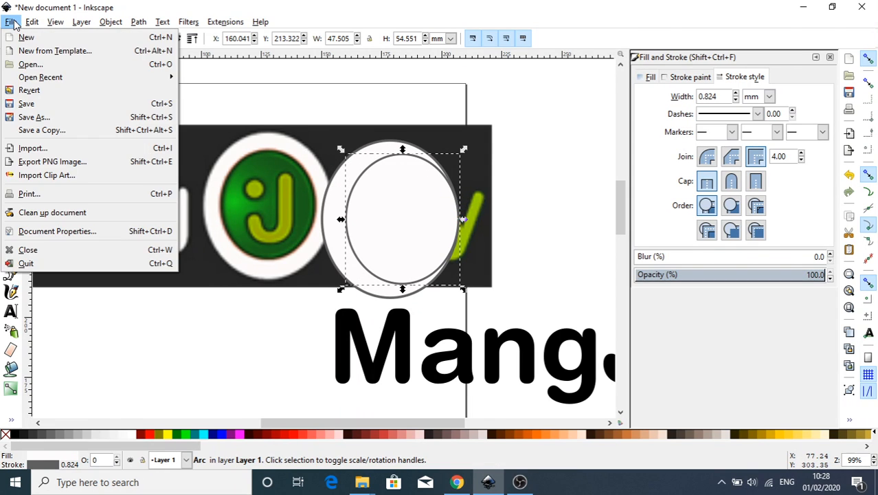
{"action": "left_click", "coordinate": [86, 231]}
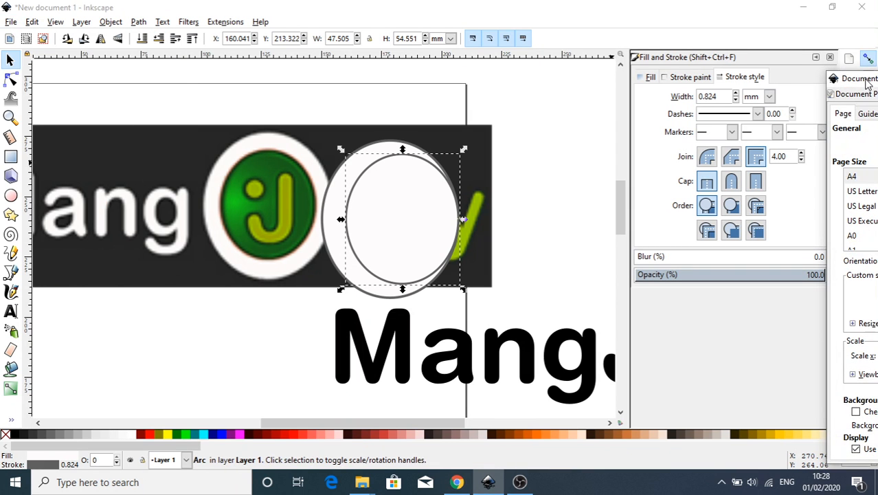
{"action": "left_click_drag", "start_coordinate": [868, 83], "coordinate": [433, 95]}
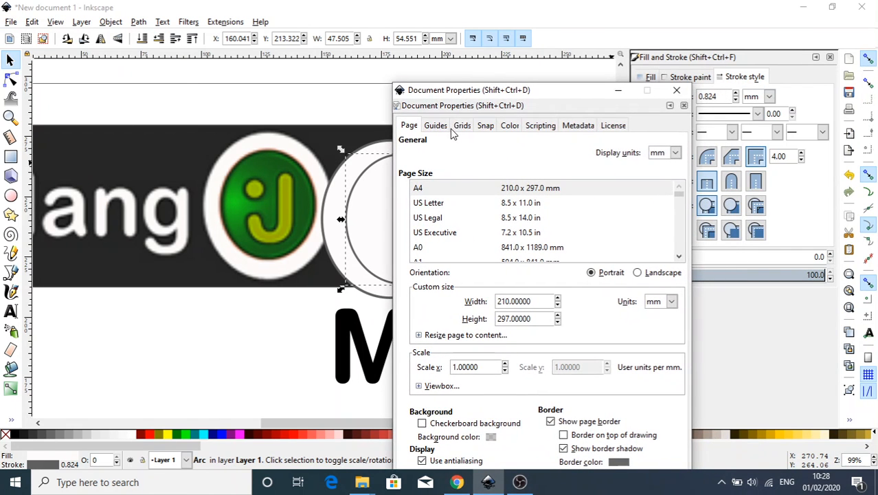
{"action": "left_click", "coordinate": [486, 125]}
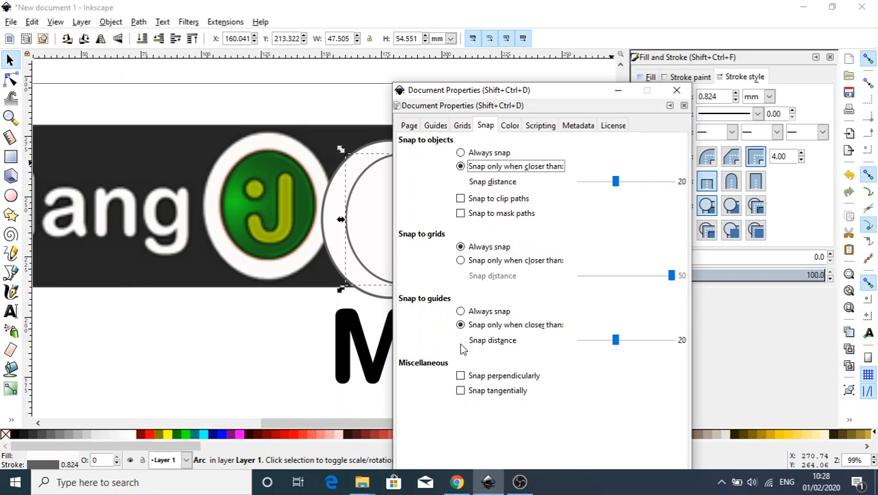
{"action": "left_click", "coordinate": [461, 262]}
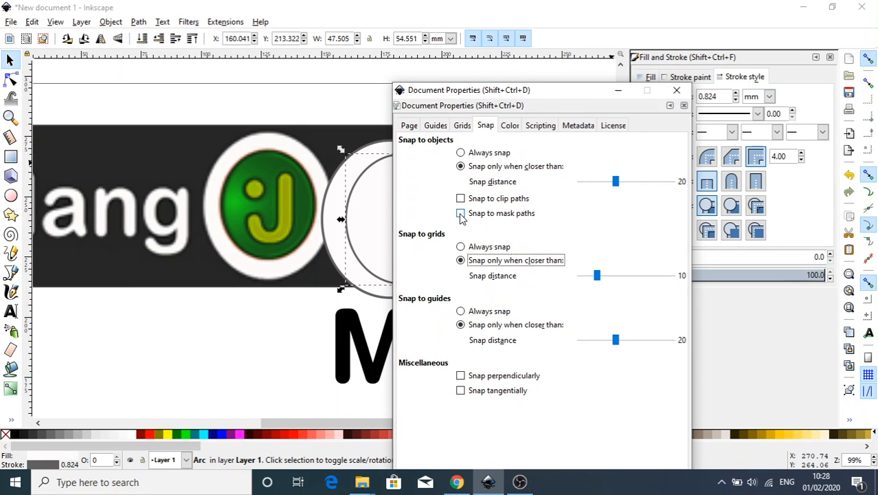
{"action": "left_click_drag", "start_coordinate": [616, 181], "coordinate": [548, 183]}
{"action": "left_click_drag", "start_coordinate": [616, 339], "coordinate": [556, 342]}
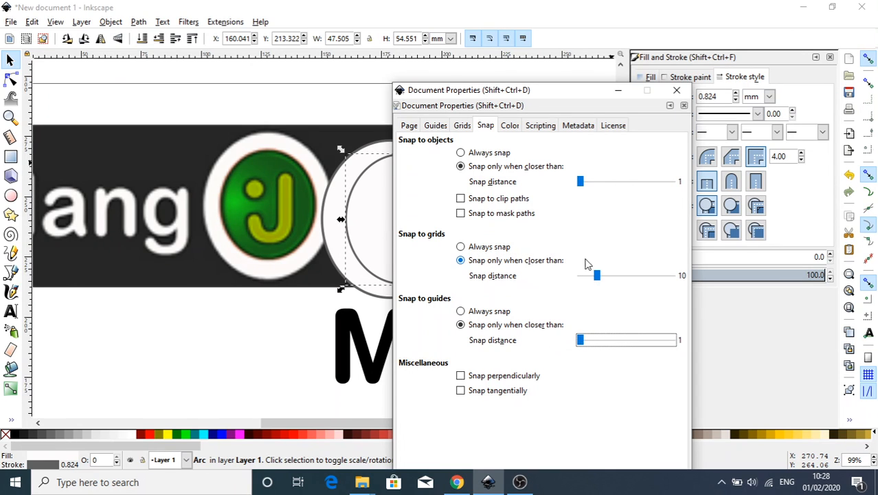
{"action": "left_click", "coordinate": [560, 259]}
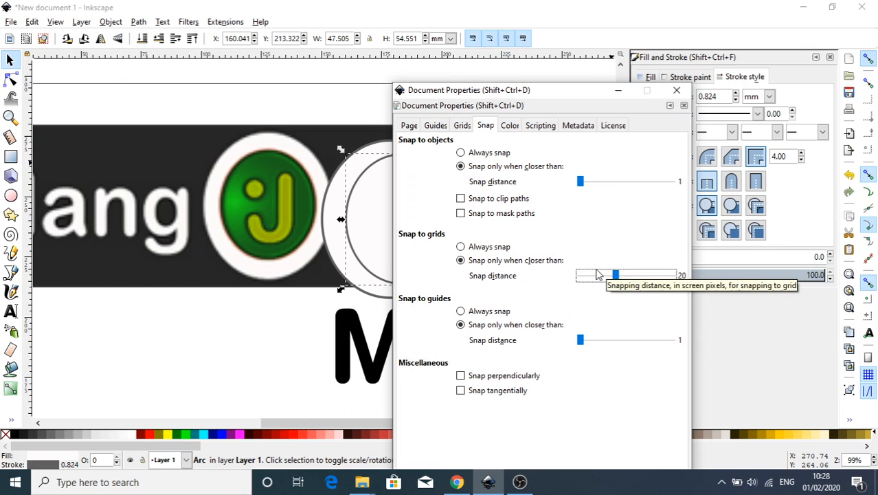
{"action": "left_click_drag", "start_coordinate": [598, 275], "coordinate": [578, 285]}
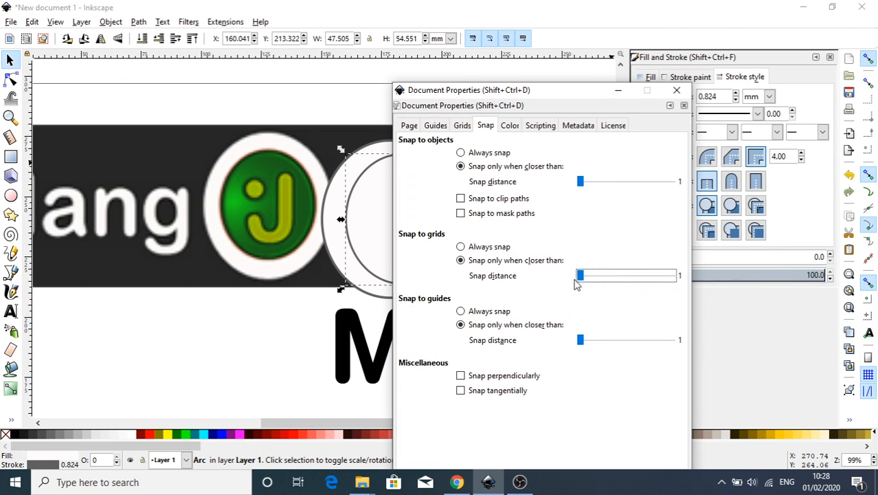
{"action": "left_click", "coordinate": [677, 90]}
- Shrink the inner ellipse proportionally to about 43.5 by 50 mm and centre it inside the outer ellipse
{"action": "left_click_drag", "start_coordinate": [372, 260], "coordinate": [369, 255]}
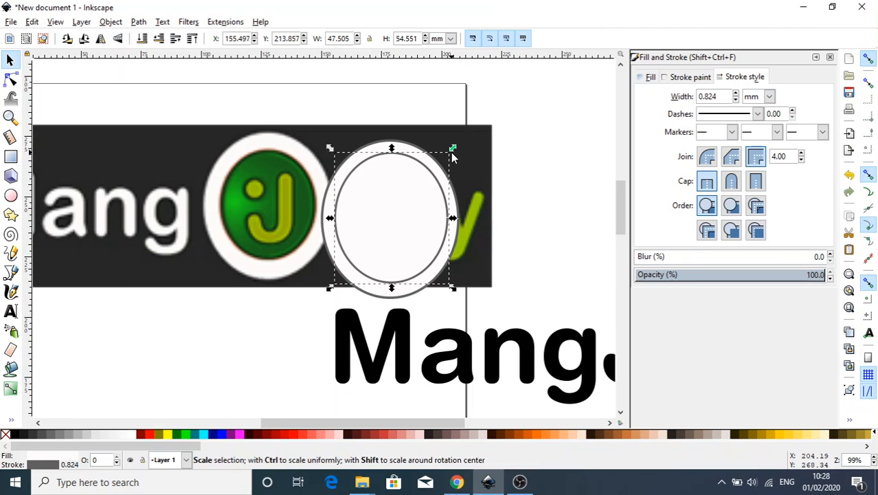
{"action": "key", "text": "ctrl"}
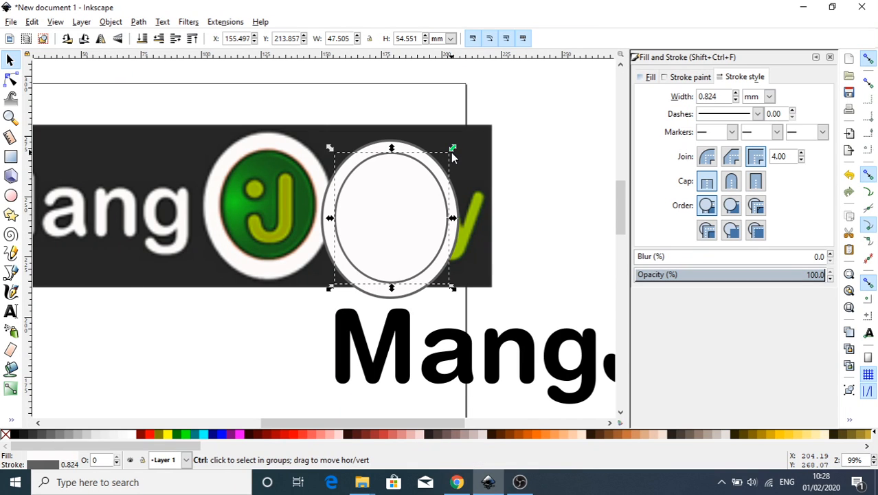
{"action": "left_click_drag", "start_coordinate": [452, 155], "coordinate": [446, 163]}
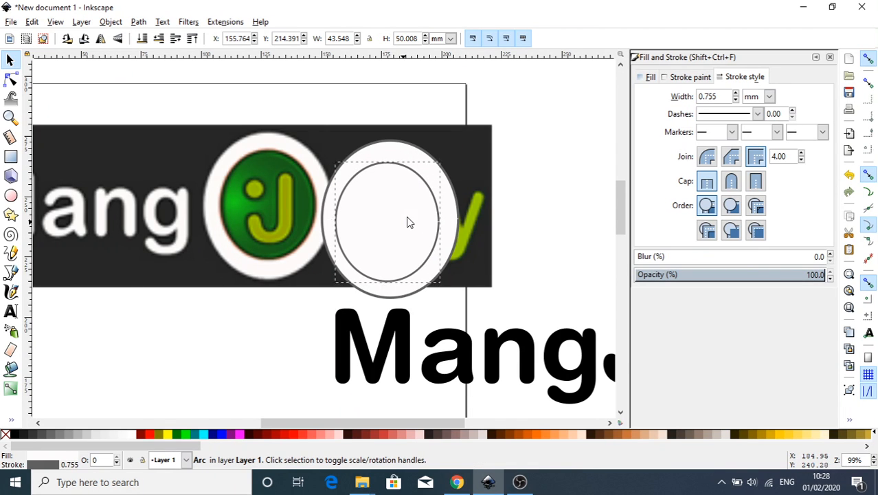
{"action": "left_click_drag", "start_coordinate": [407, 222], "coordinate": [410, 221]}
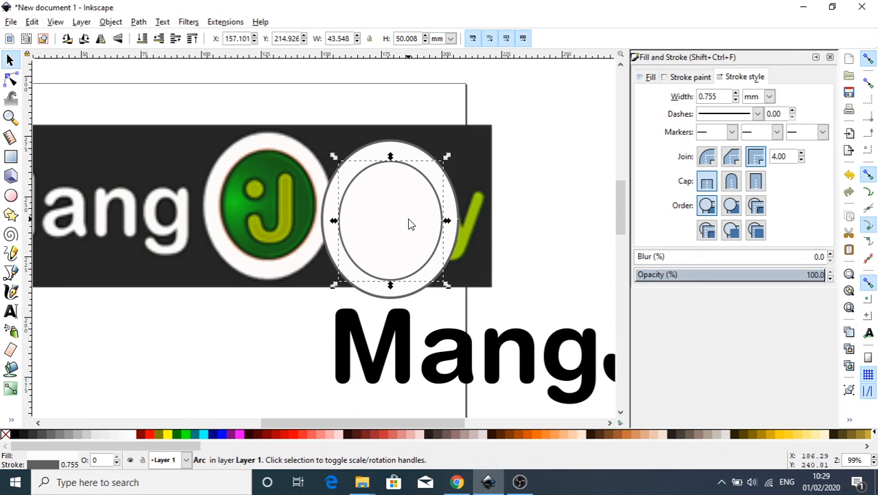
- Scale the inner ellipse down to about 41 by 47 mm and nudge it to the centre of the outer ellipse
{"action": "left_click", "coordinate": [526, 184]}
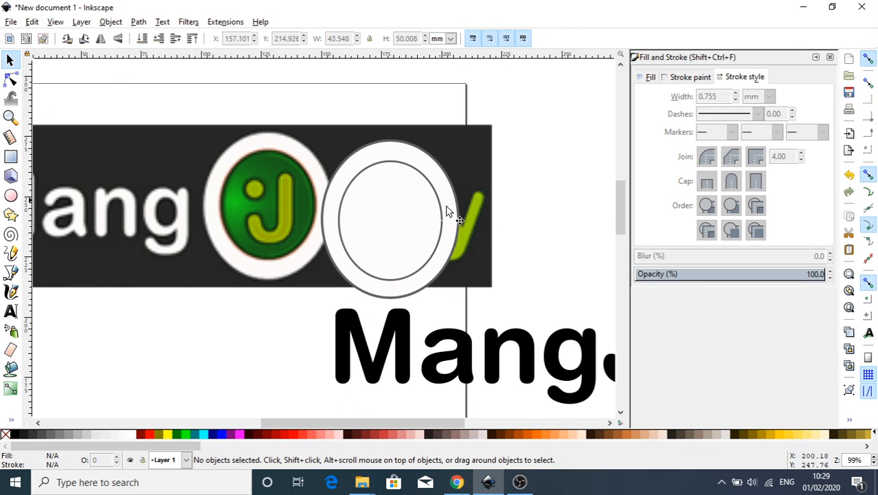
{"action": "left_click", "coordinate": [421, 216]}
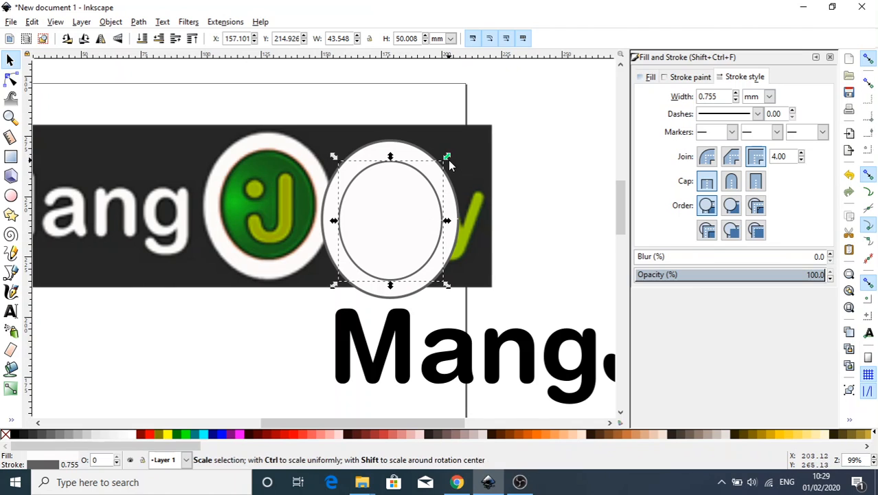
{"action": "key", "text": "ctrl"}
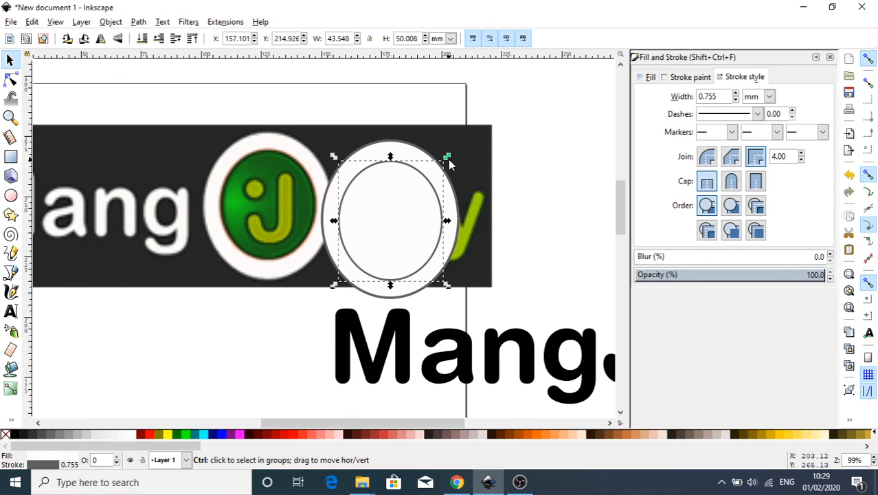
{"action": "left_click_drag", "start_coordinate": [447, 160], "coordinate": [444, 167]}
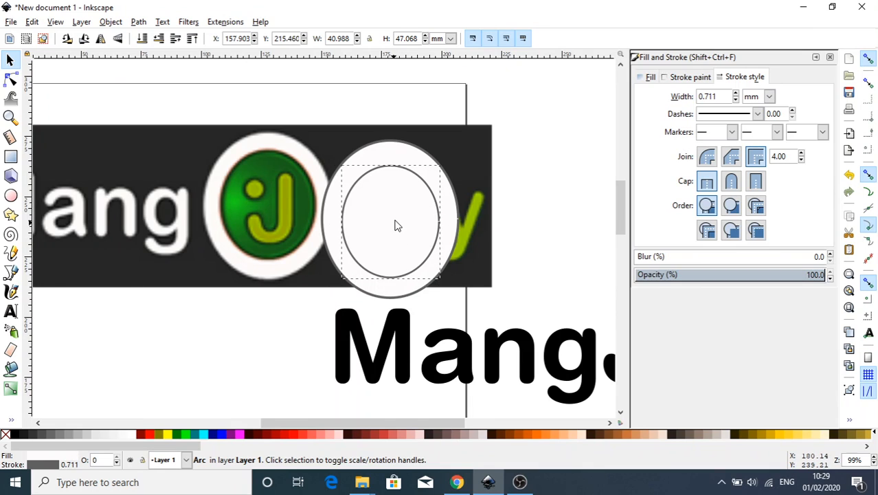
{"action": "left_click_drag", "start_coordinate": [395, 225], "coordinate": [397, 227]}
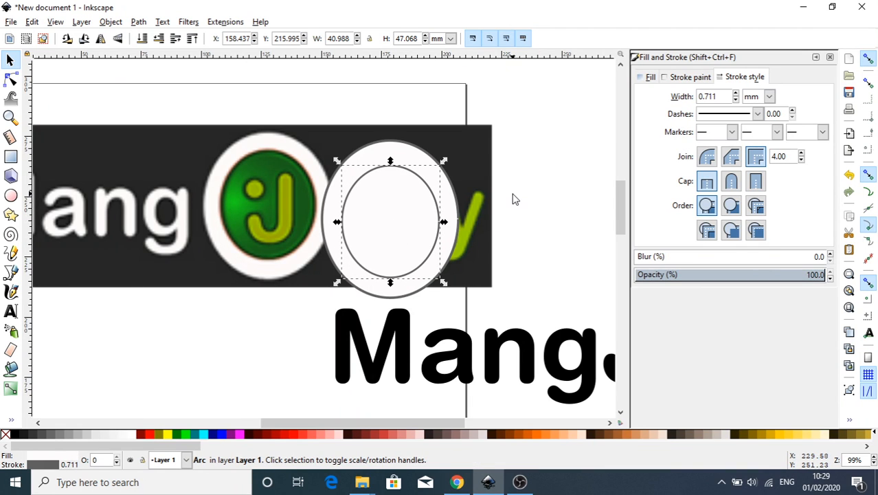
{"action": "key", "text": "Right"}
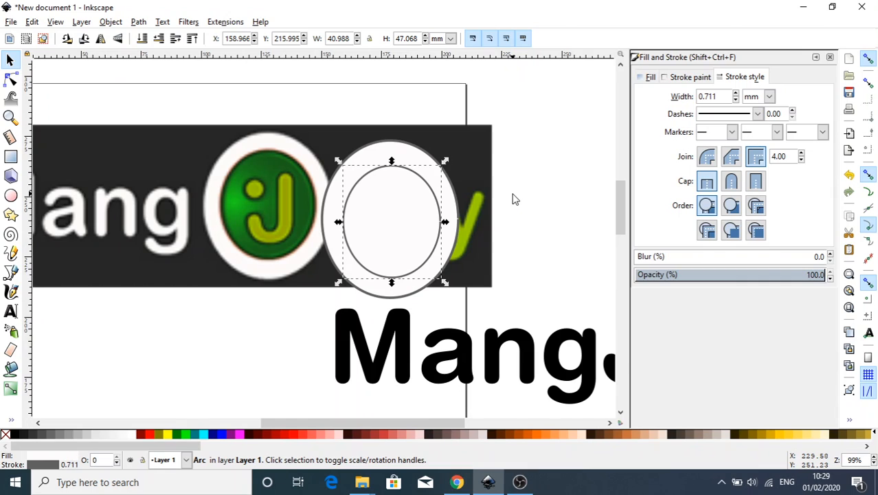
{"action": "key", "text": "Left"}
{"action": "key", "text": "Up"}
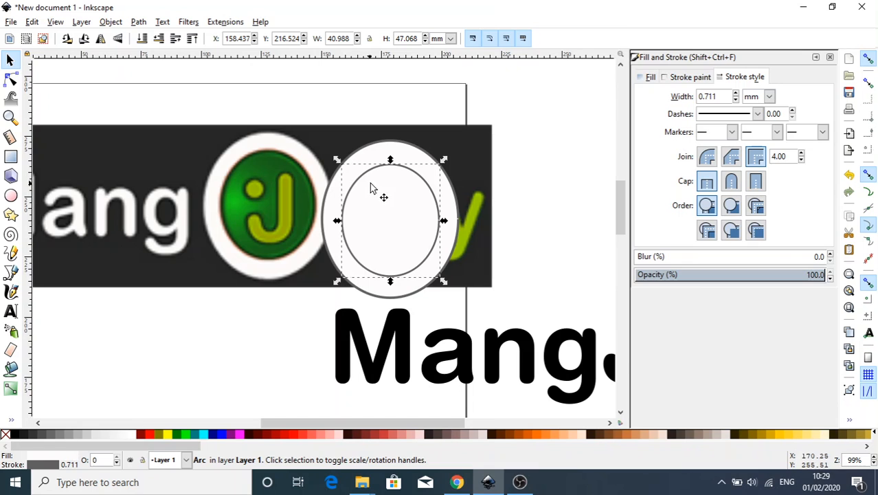
- Fill the inner ellipse with the dark green 1a611bff sampled from the original emblem
{"action": "left_click", "coordinate": [649, 77]}
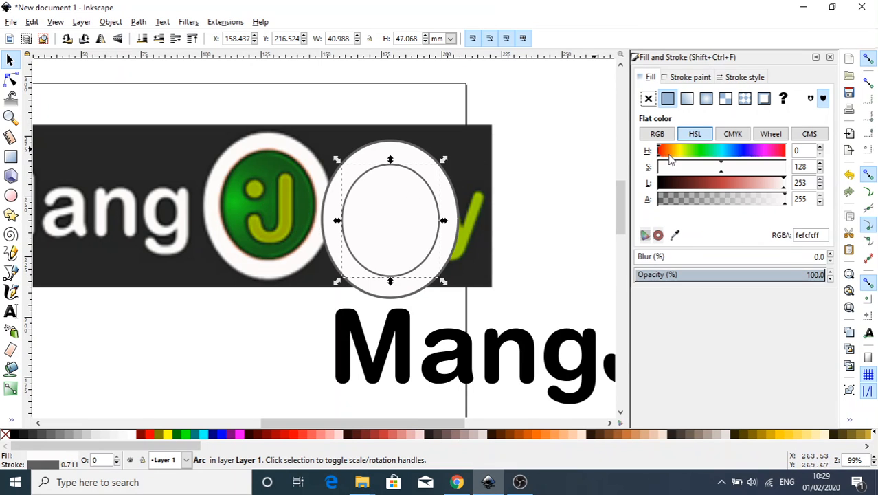
{"action": "left_click", "coordinate": [675, 235]}
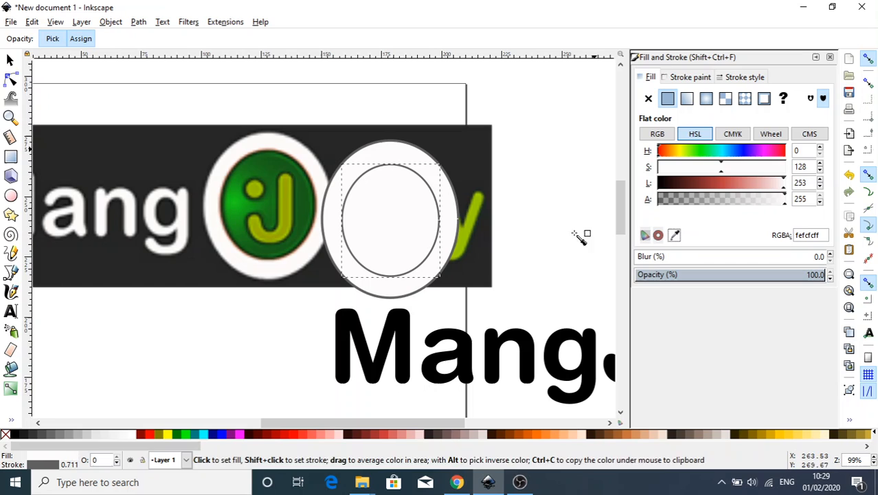
{"action": "left_click", "coordinate": [301, 203]}
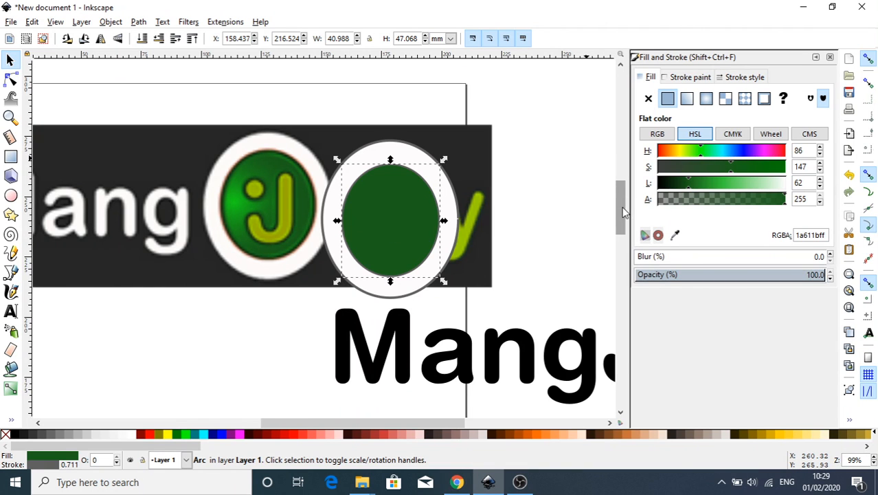
- Move the black letter J onto the green ellipse, raise it to the front and centre it there
{"action": "left_click_drag", "start_coordinate": [623, 207], "coordinate": [626, 234]}
{"action": "left_click", "coordinate": [10, 62]}
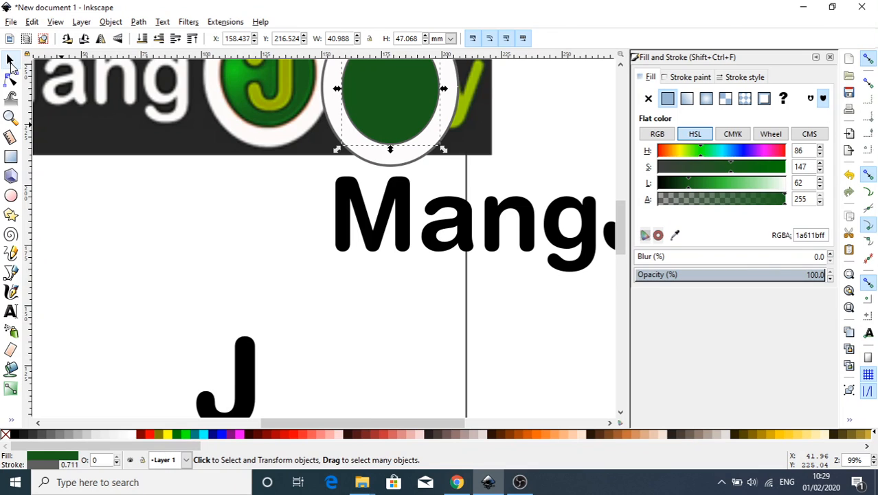
{"action": "left_click_drag", "start_coordinate": [247, 379], "coordinate": [404, 80]}
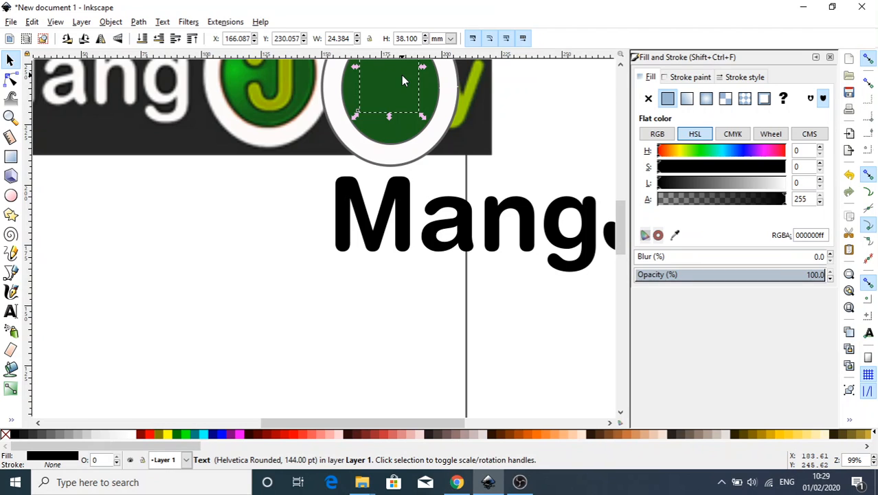
{"action": "key", "text": "Home"}
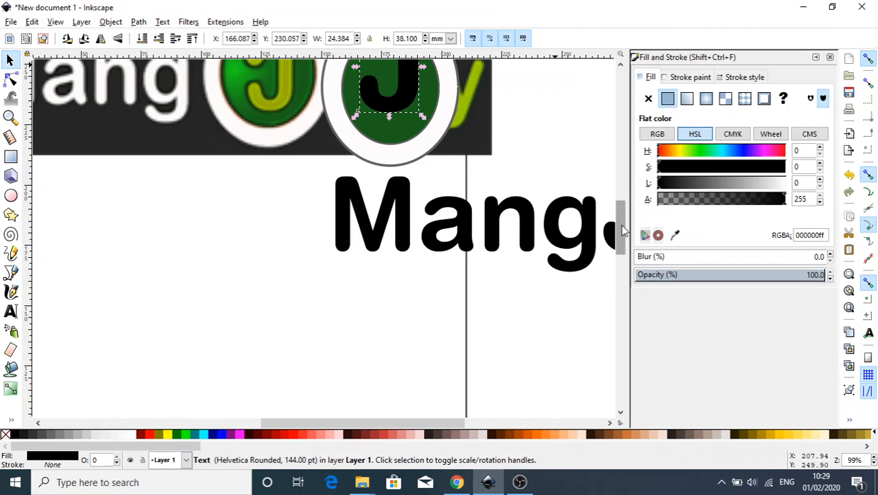
{"action": "scroll", "coordinate": [620, 215], "scroll_direction": "up", "scroll_amount": 5}
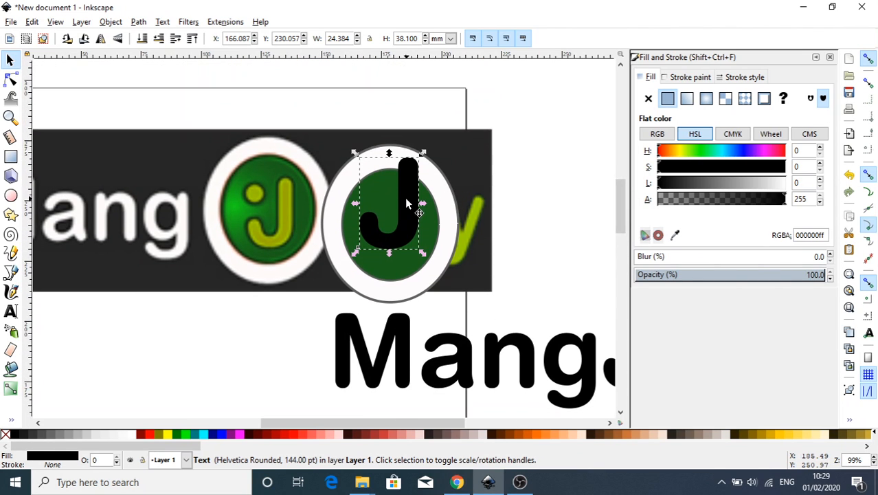
{"action": "left_click_drag", "start_coordinate": [408, 203], "coordinate": [407, 225]}
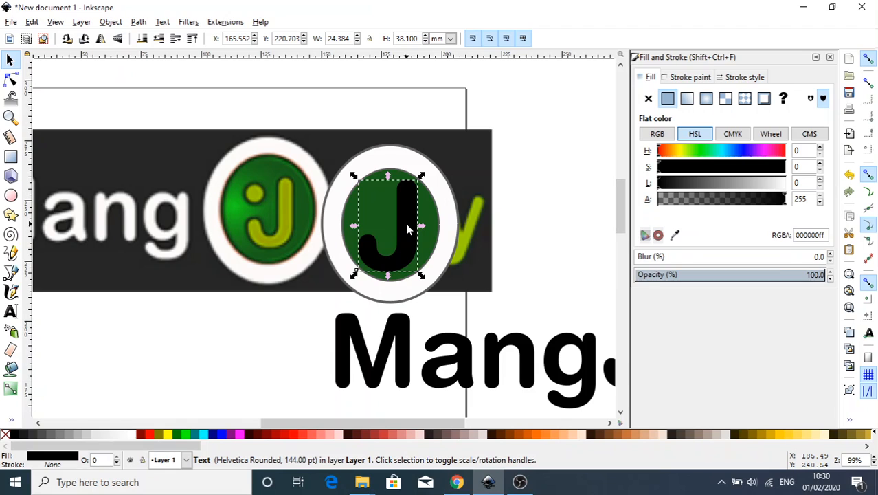
- Fill the letter J with the olive green 99ac00ff sampled from the J in the original emblem
{"action": "key", "text": "Page_Down"}
{"action": "key", "text": "Page_Up"}
{"action": "left_click", "coordinate": [676, 236]}
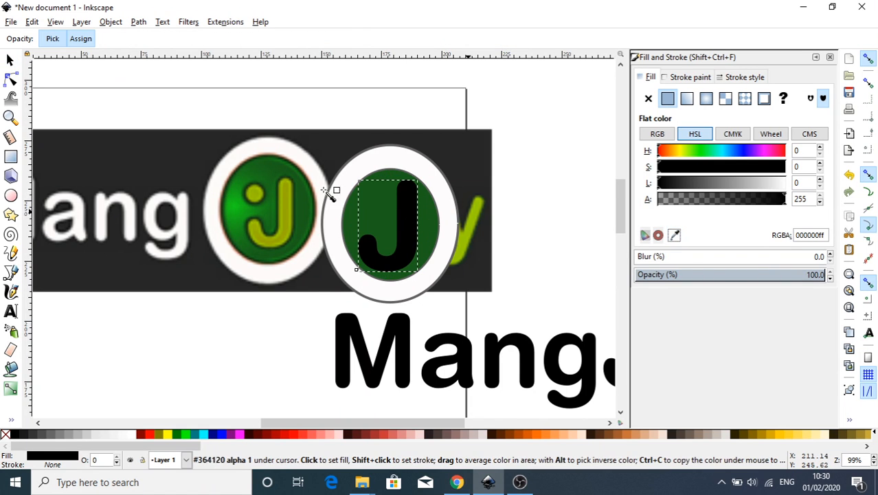
{"action": "left_click", "coordinate": [285, 211]}
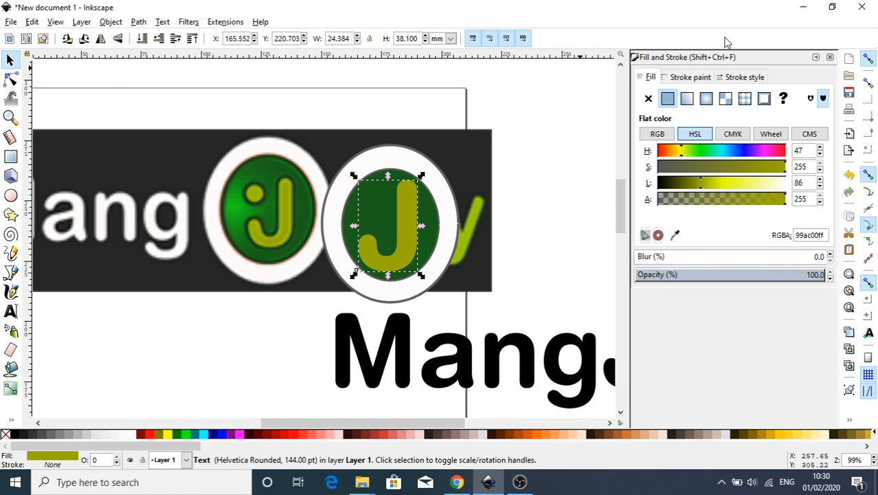
- Give the J a flat dark green 124717ff stroke, sampled from the shadow beside the original J
{"action": "left_click", "coordinate": [705, 78]}
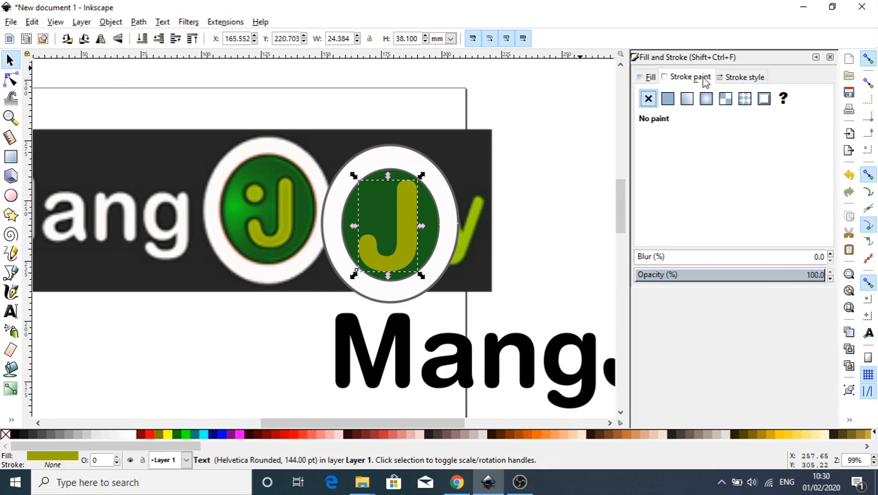
{"action": "left_click", "coordinate": [668, 99]}
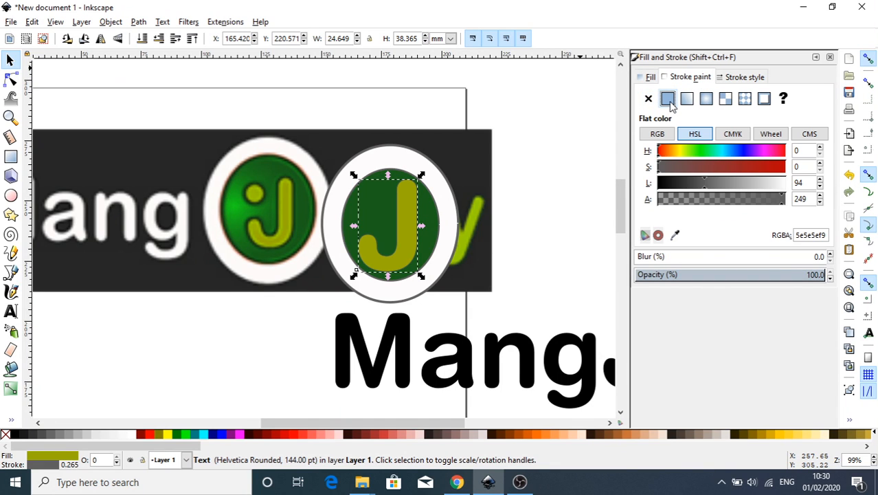
{"action": "left_click", "coordinate": [676, 235]}
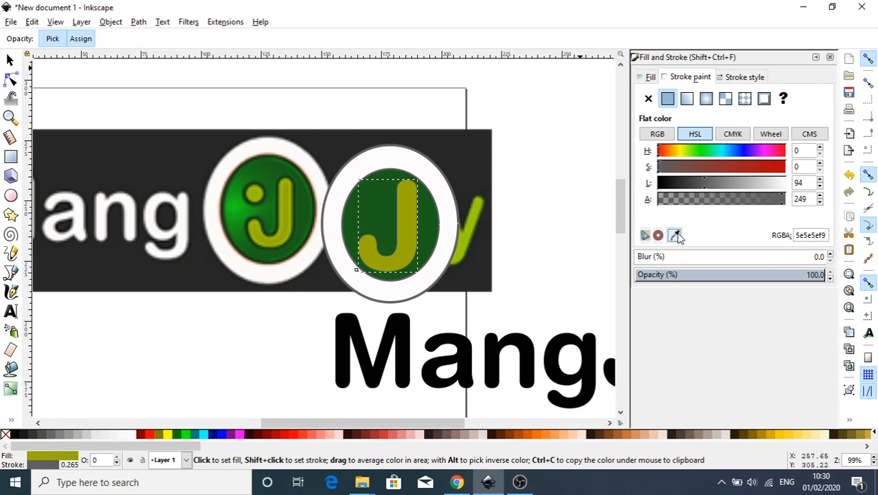
{"action": "left_click", "coordinate": [293, 206], "text": "shift"}
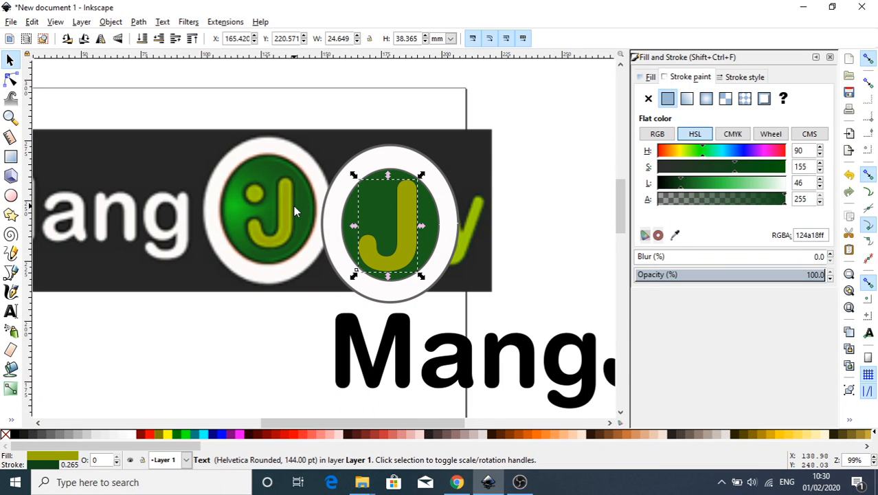
{"action": "key", "text": "plus"}
{"action": "key", "text": "plus"}
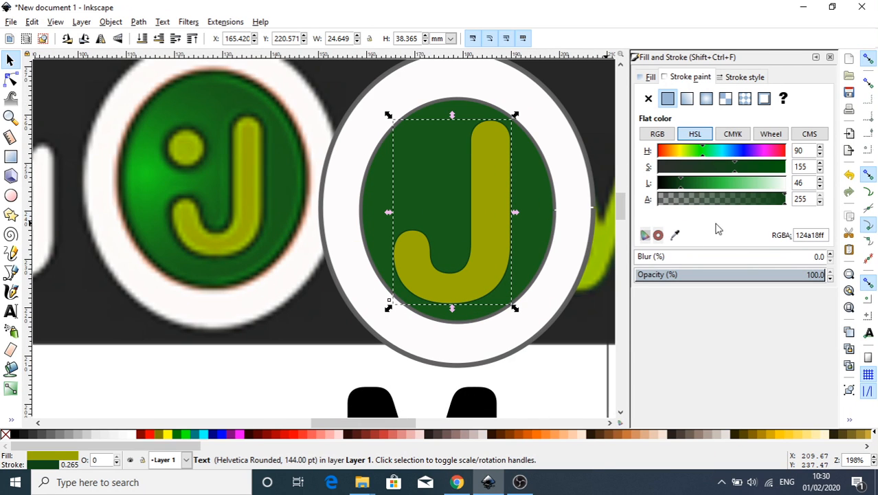
{"action": "left_click", "coordinate": [675, 235]}
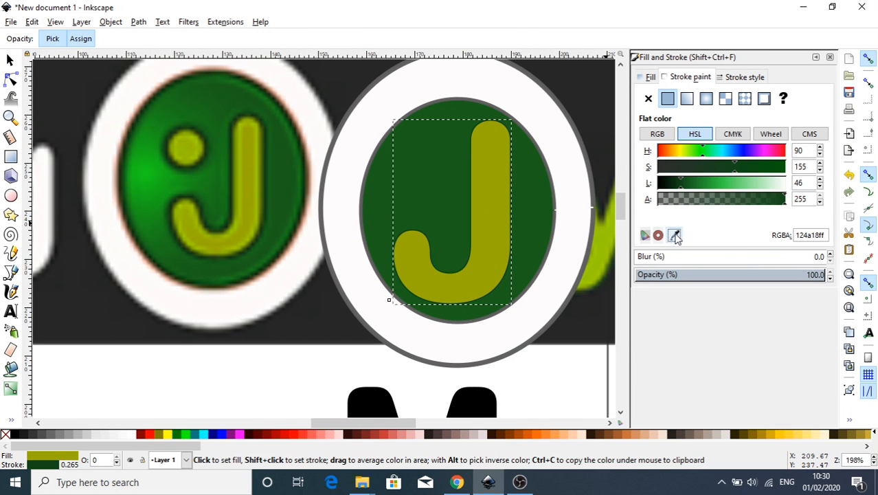
{"action": "left_click", "coordinate": [268, 186]}
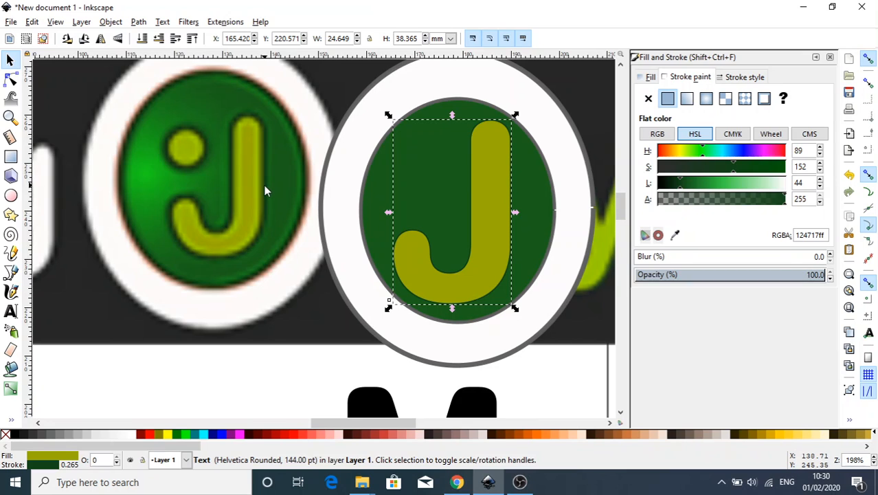
- Set the J's stroke width to 0.5 mm and scale the letter down about its centre to about 21 by 34 mm
{"action": "left_click", "coordinate": [744, 76]}
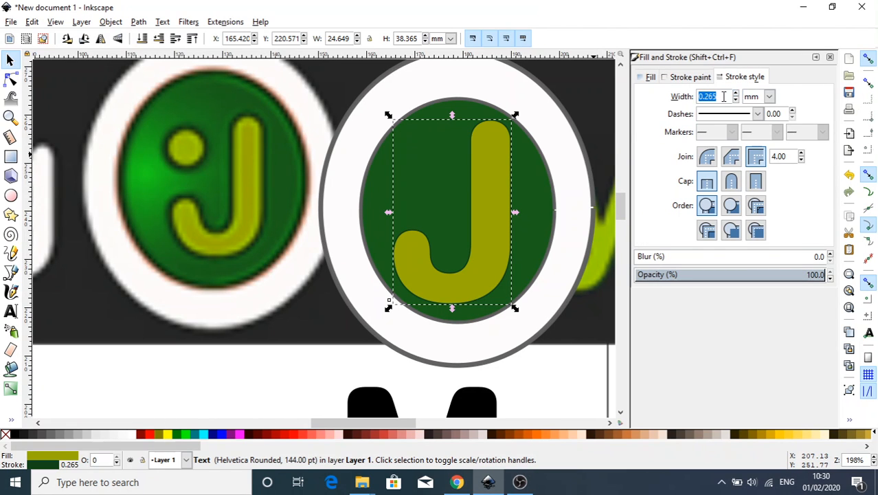
{"action": "type", "text": "0.5"}
{"action": "key", "text": "Return"}
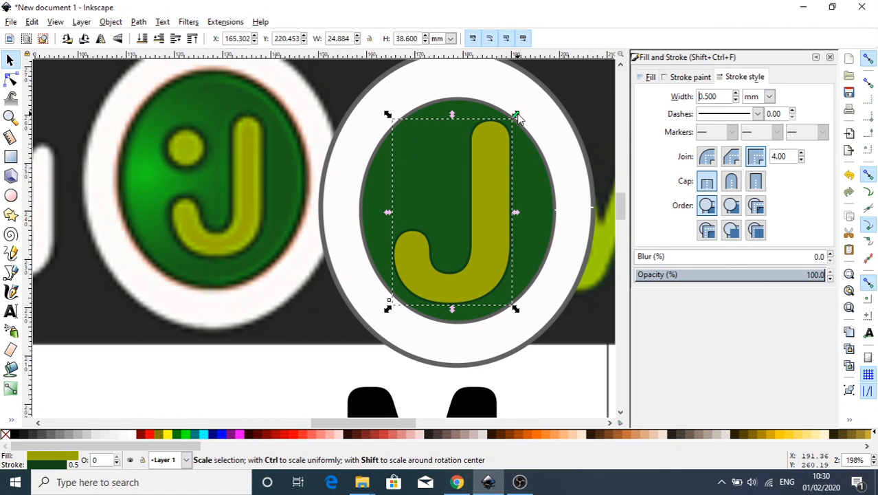
{"action": "mouse_move", "coordinate": [518, 118]}
{"action": "left_mouse_down"}
{"action": "mouse_move", "coordinate": [501, 138]}
{"action": "mouse_move", "coordinate": [508, 127]}
{"action": "left_mouse_up"}
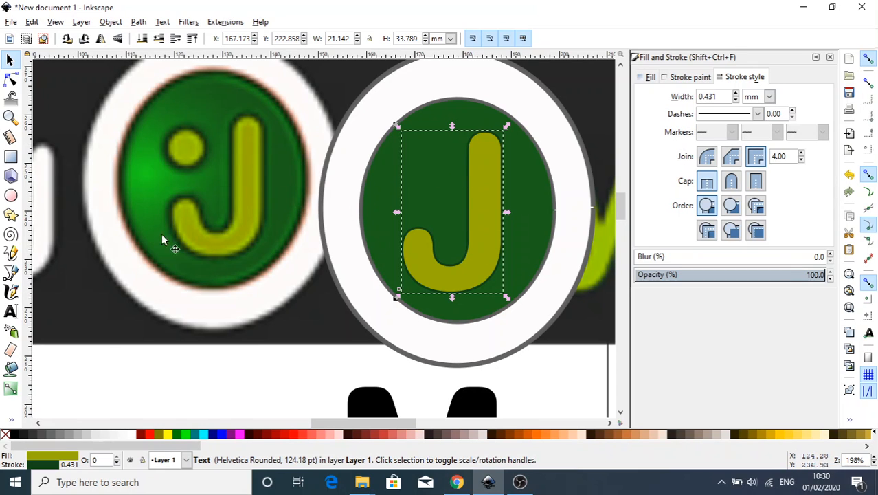
- Add a lowercase letter j in Helvetica Rounded Bold at size 144 in the blank area below the original emblem
{"action": "left_click", "coordinate": [11, 198]}
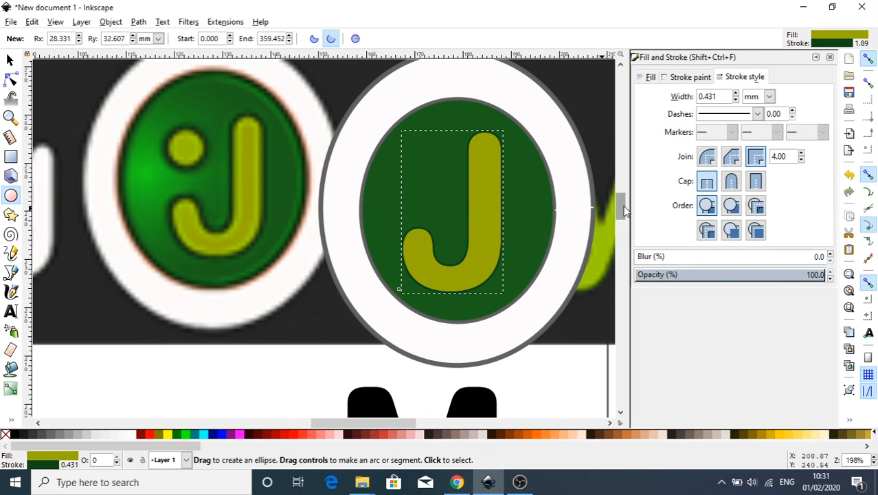
{"action": "mouse_move", "coordinate": [617, 200]}
{"action": "left_mouse_down"}
{"action": "mouse_move", "coordinate": [622, 219]}
{"action": "mouse_move", "coordinate": [623, 204]}
{"action": "left_mouse_up"}
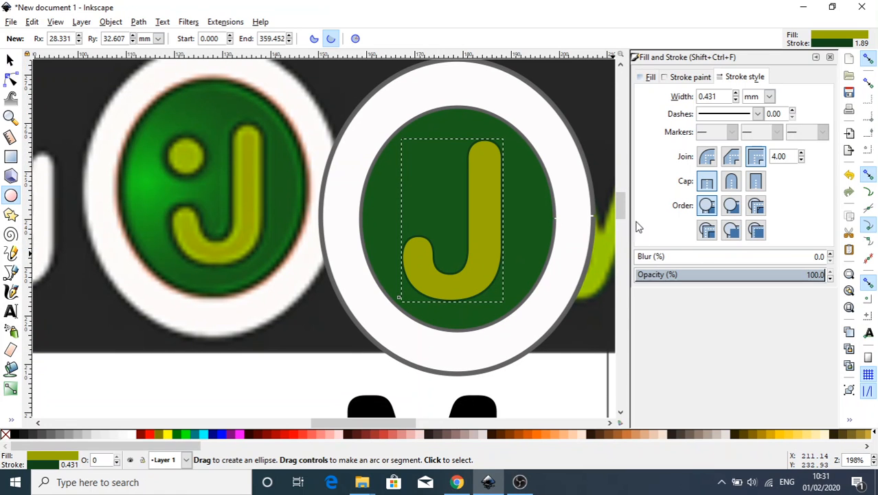
{"action": "left_click_drag", "start_coordinate": [622, 215], "coordinate": [623, 226]}
{"action": "left_click_drag", "start_coordinate": [622, 236], "coordinate": [620, 218]}
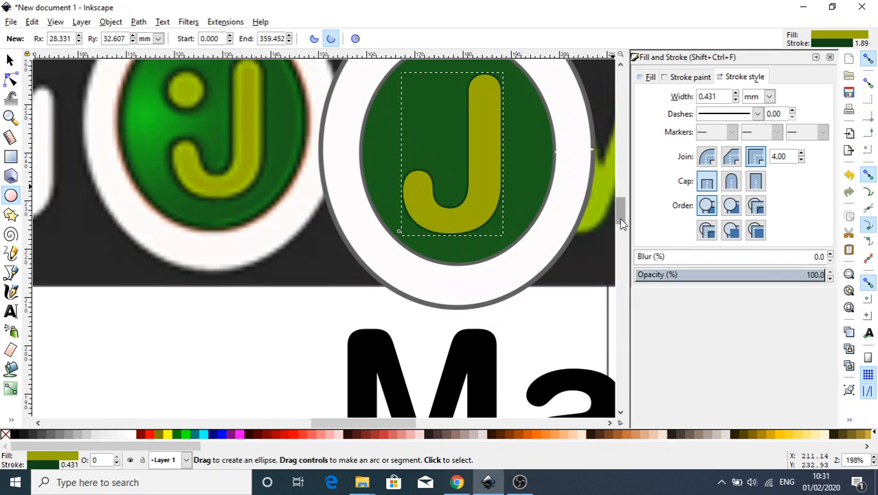
{"action": "left_click", "coordinate": [11, 311]}
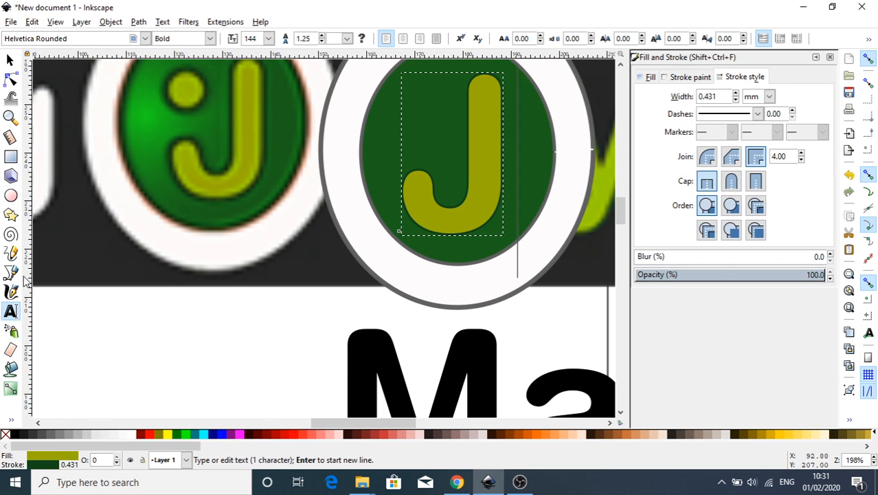
{"action": "left_click", "coordinate": [142, 377]}
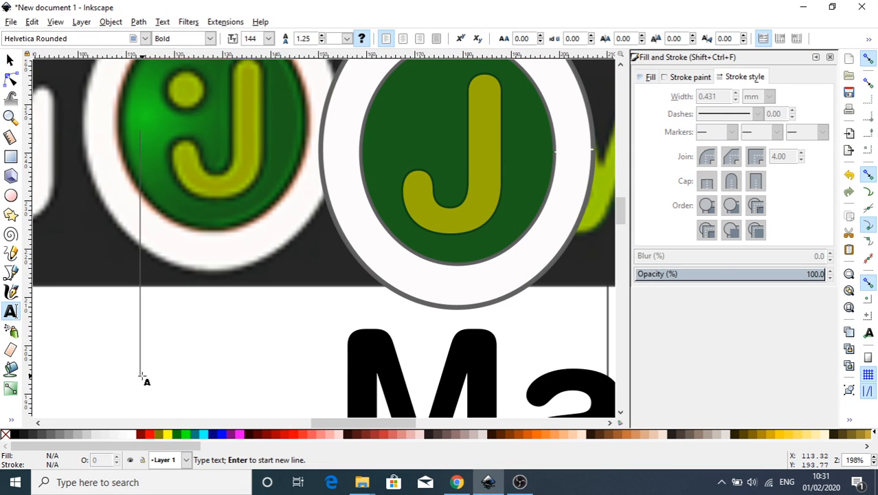
{"action": "type", "text": "j"}
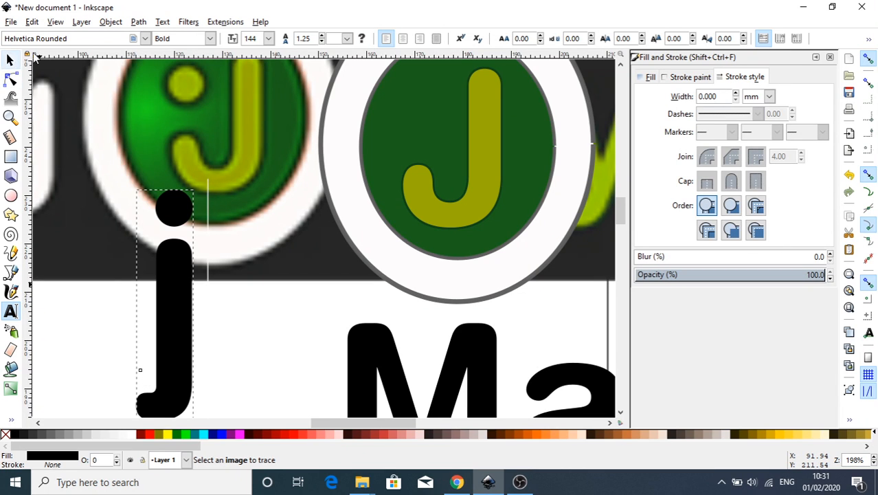
- Convert the lowercase j text object to a path
{"action": "left_click", "coordinate": [138, 22]}
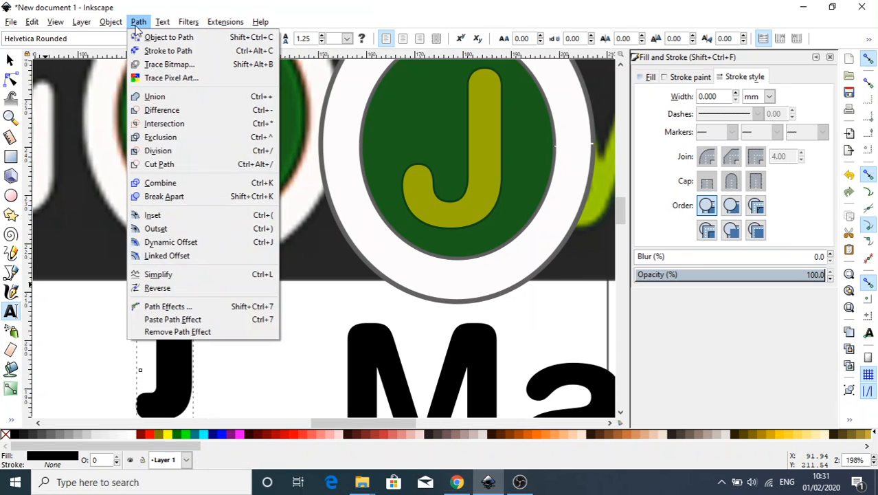
{"action": "left_click", "coordinate": [165, 37]}
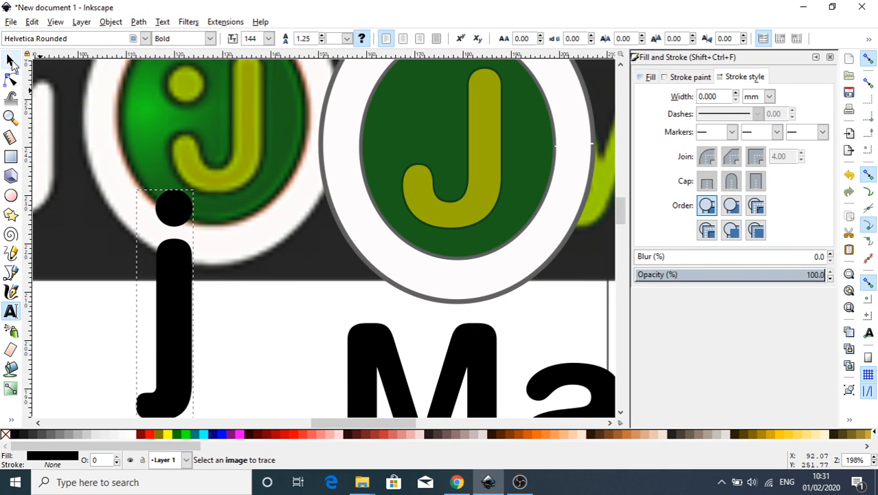
{"action": "left_click", "coordinate": [11, 60]}
{"action": "left_click", "coordinate": [232, 310]}
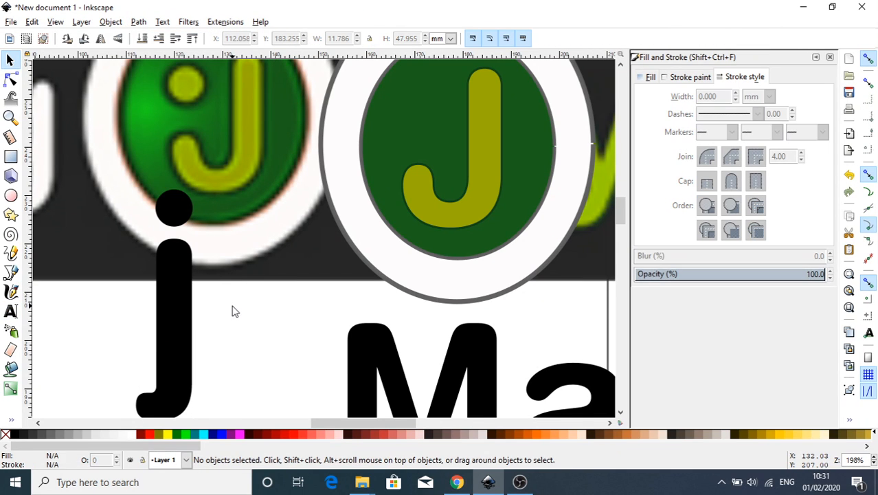
- Edit the nodes of the converted j inside its group and delete all nodes of the stem, keeping only the dot
{"action": "left_click", "coordinate": [178, 308]}
{"action": "double_click", "coordinate": [179, 308]}
{"action": "left_click", "coordinate": [177, 297]}
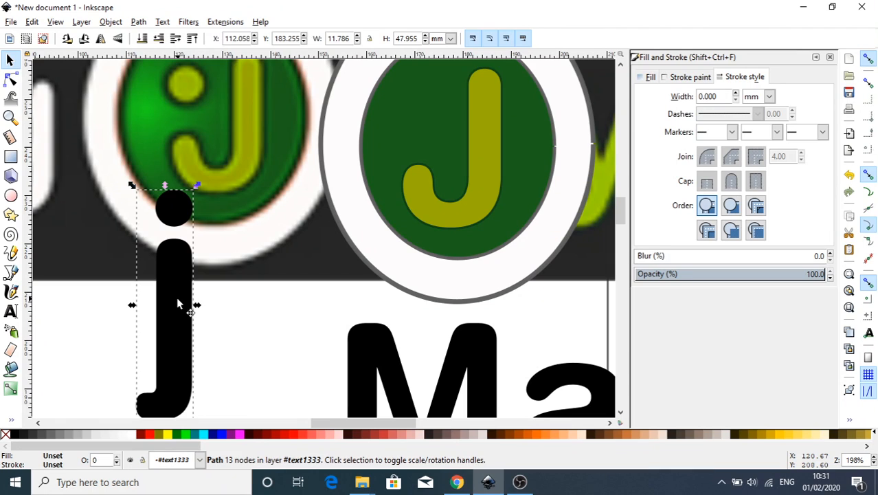
{"action": "double_click", "coordinate": [177, 304]}
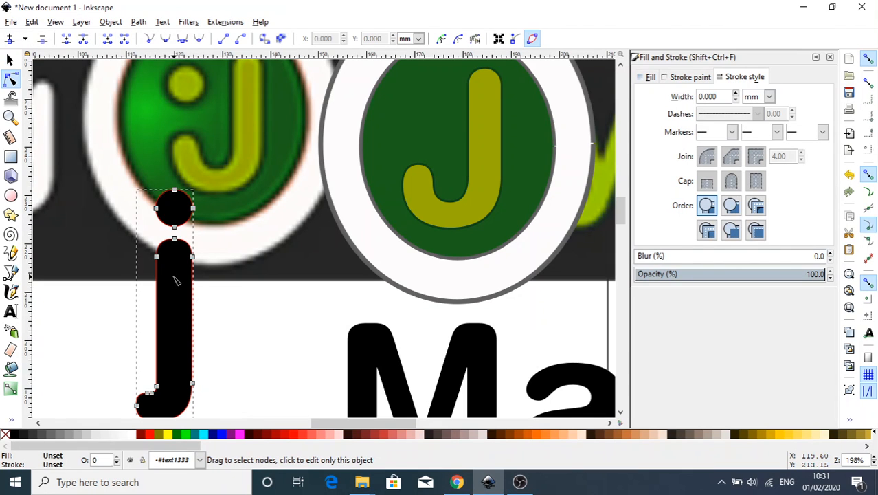
{"action": "left_click", "coordinate": [10, 61]}
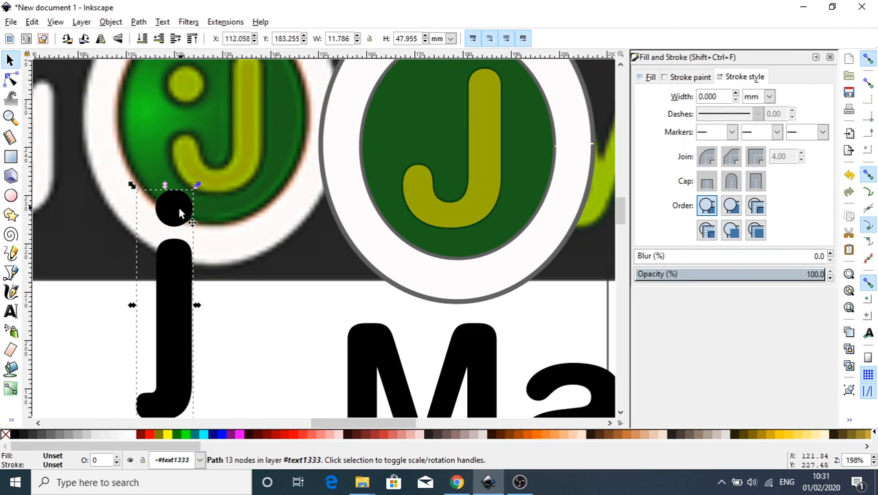
{"action": "double_click", "coordinate": [182, 254]}
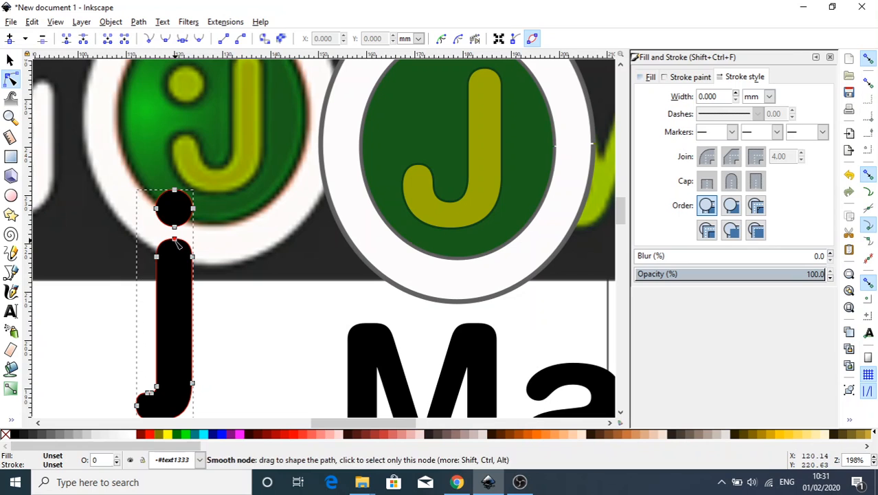
{"action": "left_click_drag", "start_coordinate": [175, 240], "coordinate": [181, 295]}
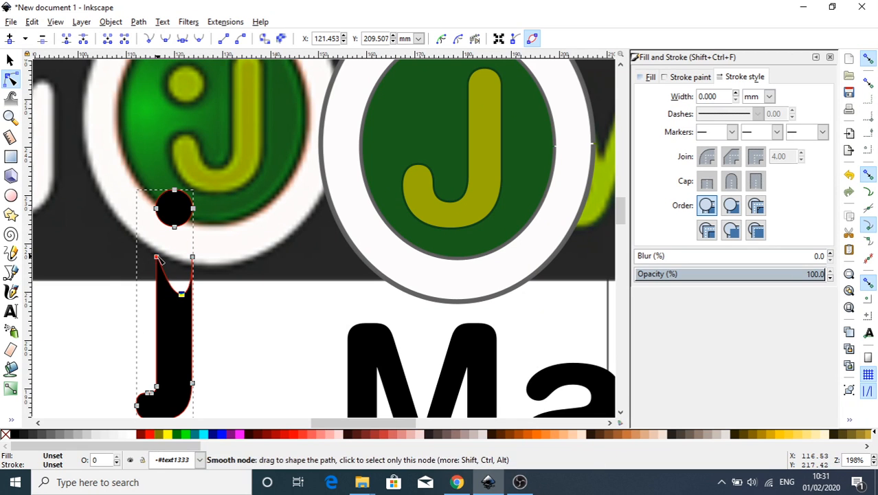
{"action": "left_click_drag", "start_coordinate": [157, 257], "coordinate": [231, 255]}
{"action": "left_click_drag", "start_coordinate": [102, 242], "coordinate": [229, 402]}
{"action": "key", "text": "Delete"}
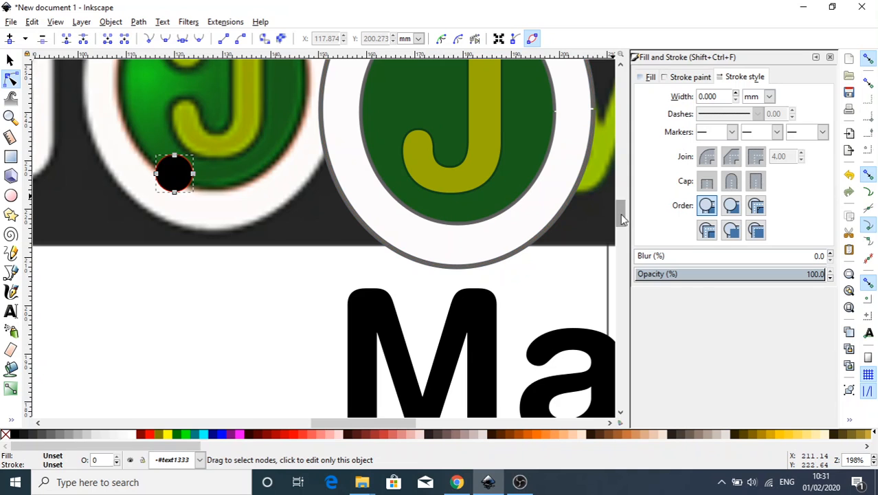
- Move the black dot onto the green ellipse, above the hook of the J and beside its stem
{"action": "left_click_drag", "start_coordinate": [621, 214], "coordinate": [621, 206]}
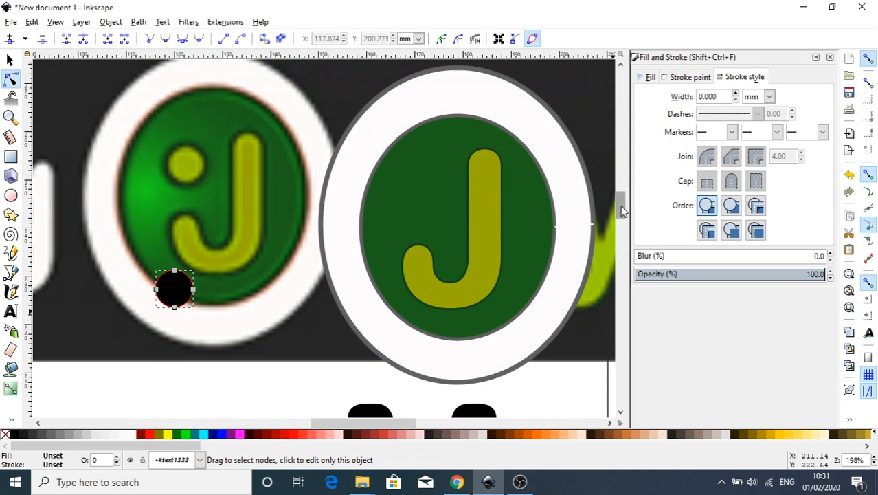
{"action": "left_click", "coordinate": [11, 60]}
{"action": "left_click", "coordinate": [171, 289]}
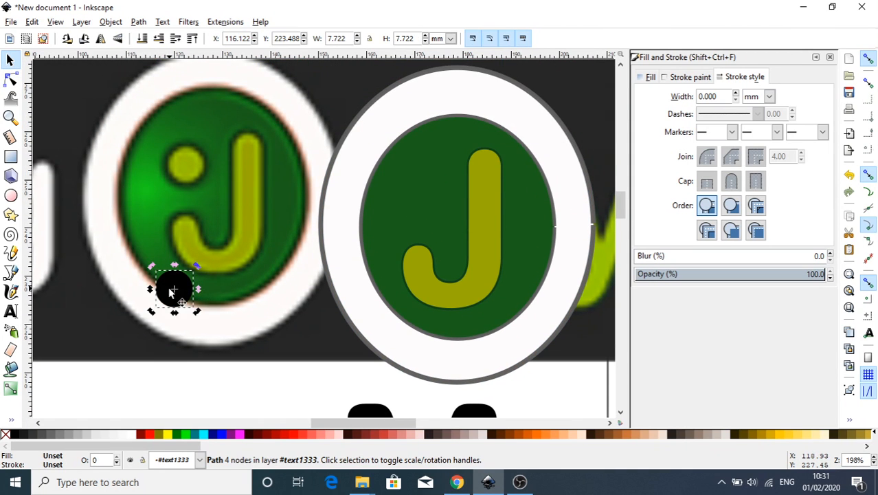
{"action": "mouse_move", "coordinate": [171, 291]}
{"action": "left_mouse_down"}
{"action": "mouse_move", "coordinate": [403, 227]}
{"action": "mouse_move", "coordinate": [416, 186]}
{"action": "left_mouse_up"}
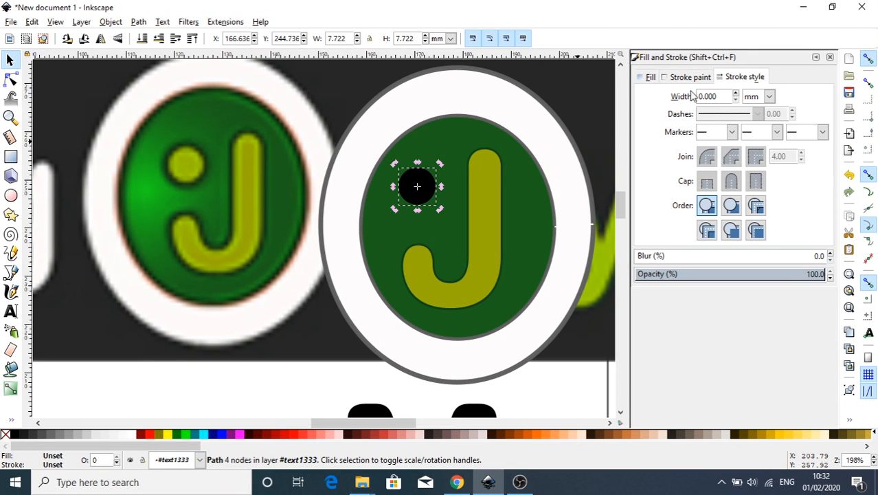
- Give the dot a flat fill of yellow-green 98bd00ff sampled from the dot in the original emblem
{"action": "left_click", "coordinate": [691, 77]}
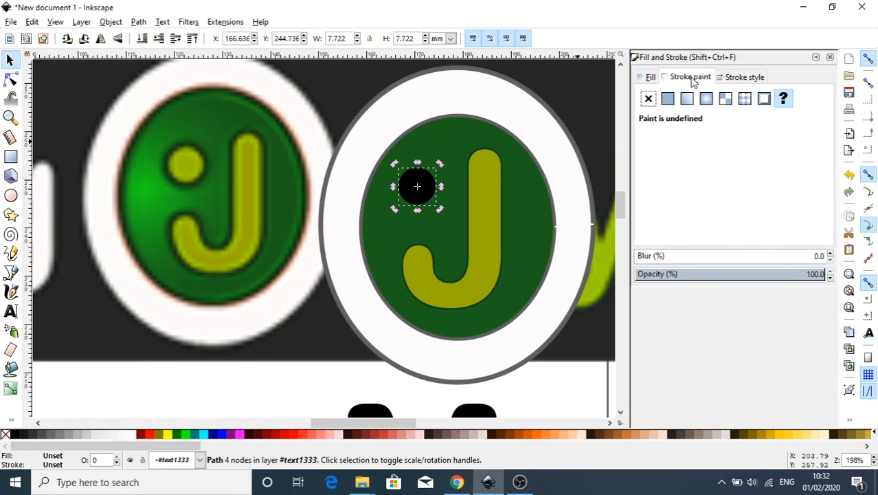
{"action": "left_click", "coordinate": [654, 80]}
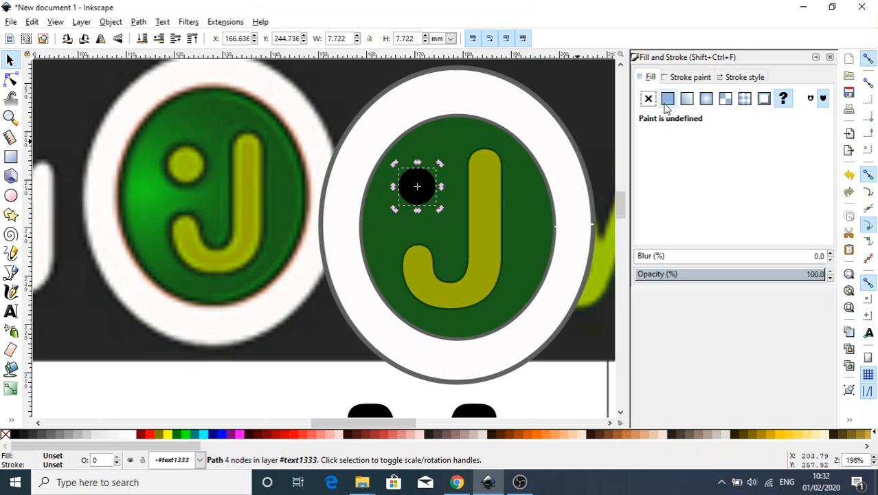
{"action": "left_click", "coordinate": [668, 99]}
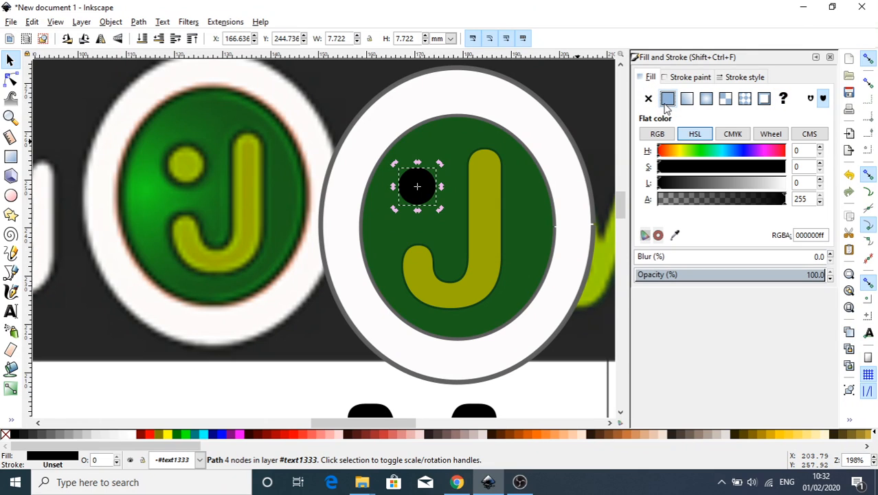
{"action": "left_click", "coordinate": [675, 235]}
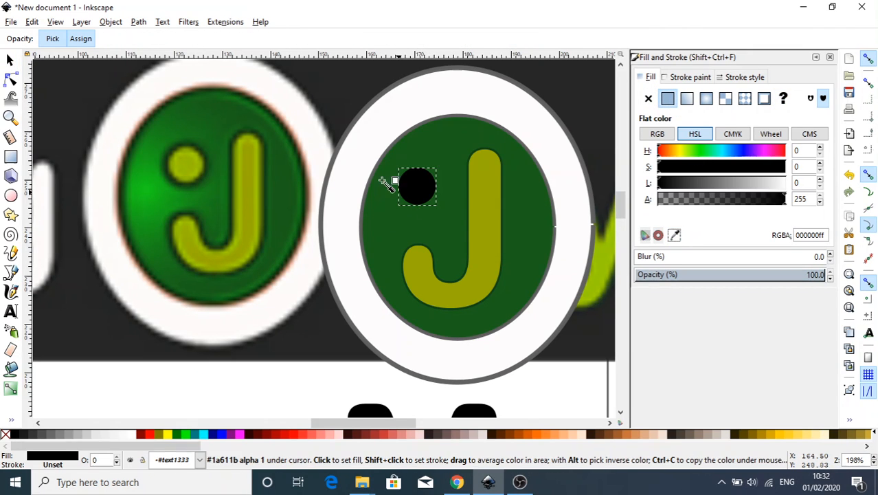
{"action": "left_click", "coordinate": [190, 166]}
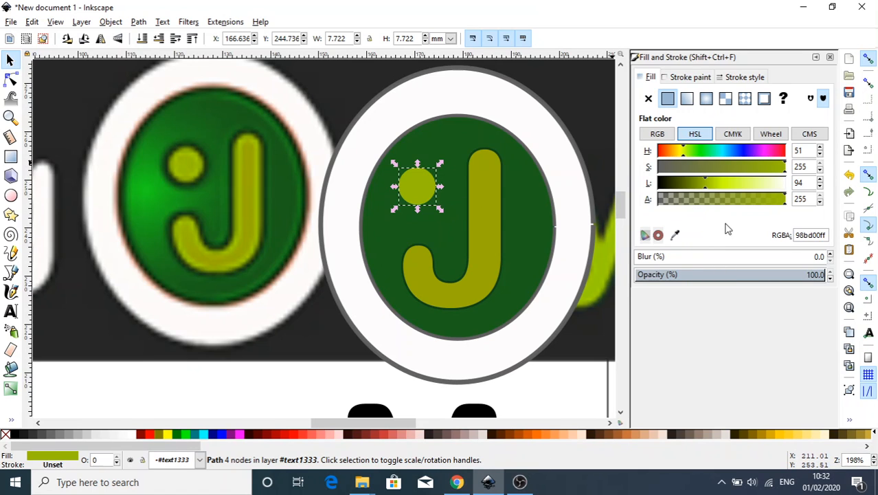
- Match the dot's fill to the J by sampling its olive colour 99ac00ff from the J's stem
{"action": "left_click", "coordinate": [675, 235]}
{"action": "left_click", "coordinate": [474, 225]}
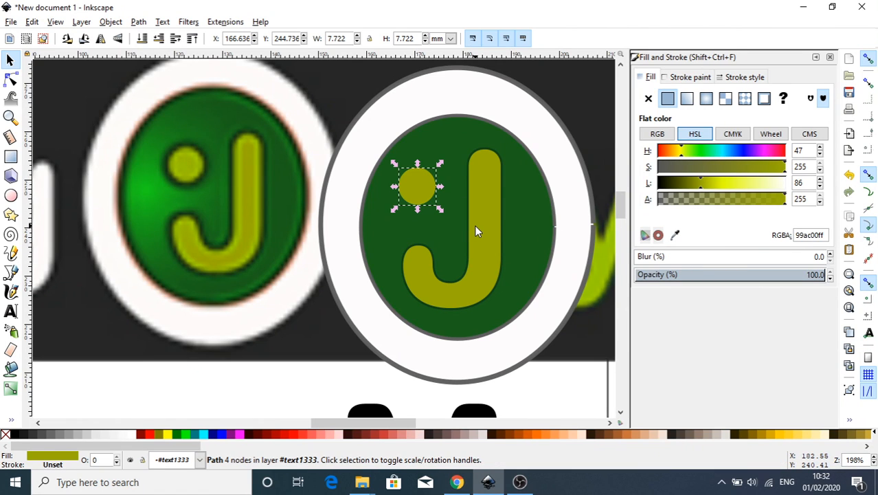
- Try to give the dot a stroke width that matches the J's outline
{"action": "left_click", "coordinate": [736, 77]}
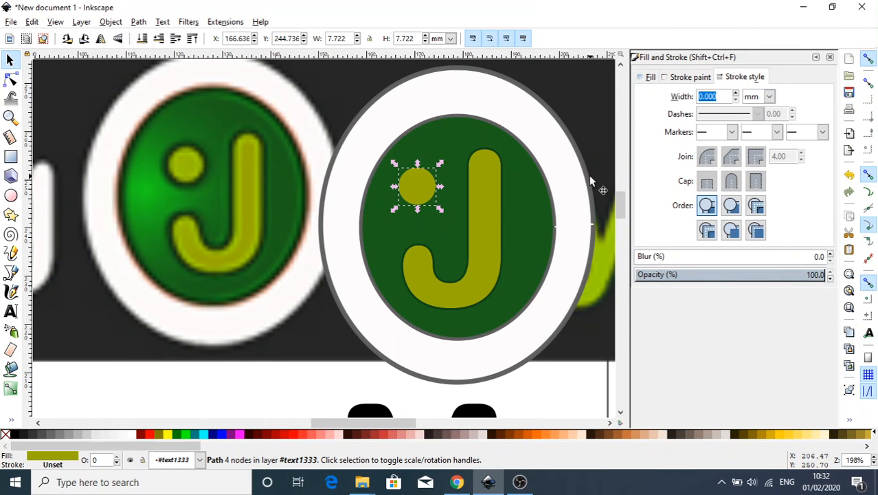
{"action": "left_click", "coordinate": [484, 193]}
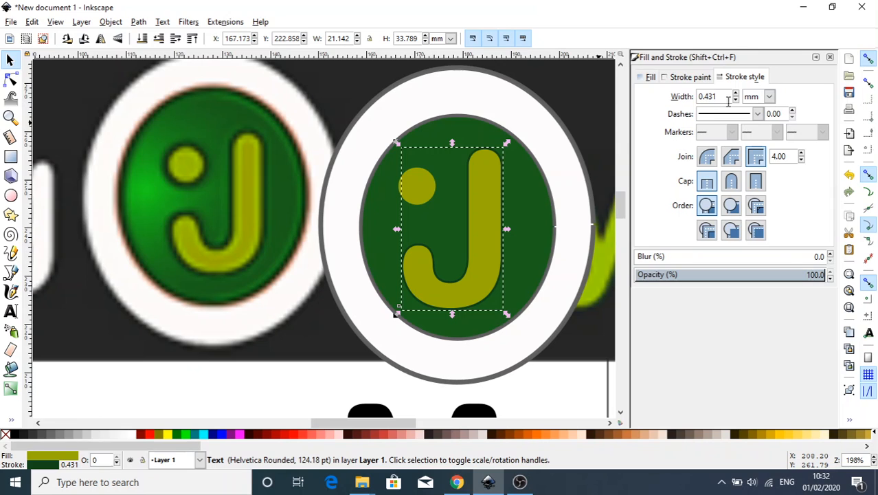
{"action": "left_click", "coordinate": [418, 187]}
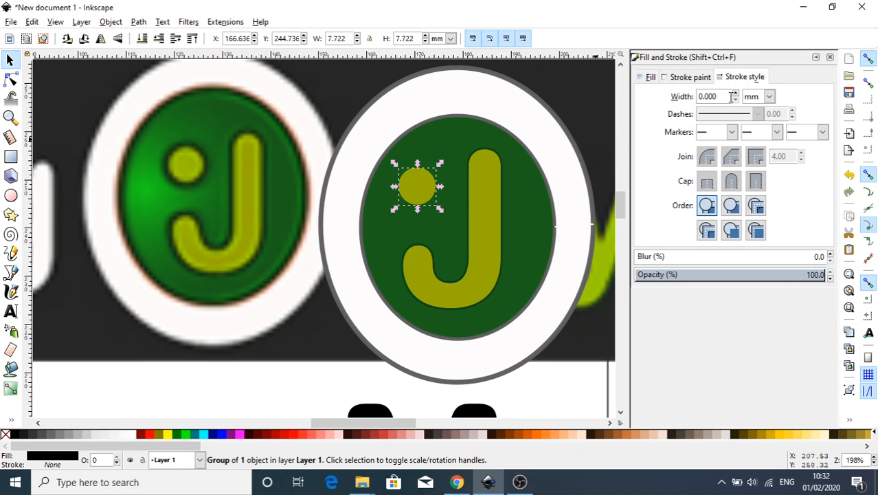
{"action": "left_click_drag", "start_coordinate": [731, 97], "coordinate": [694, 97]}
{"action": "type", "text": "0"}
{"action": "left_click", "coordinate": [477, 220]}
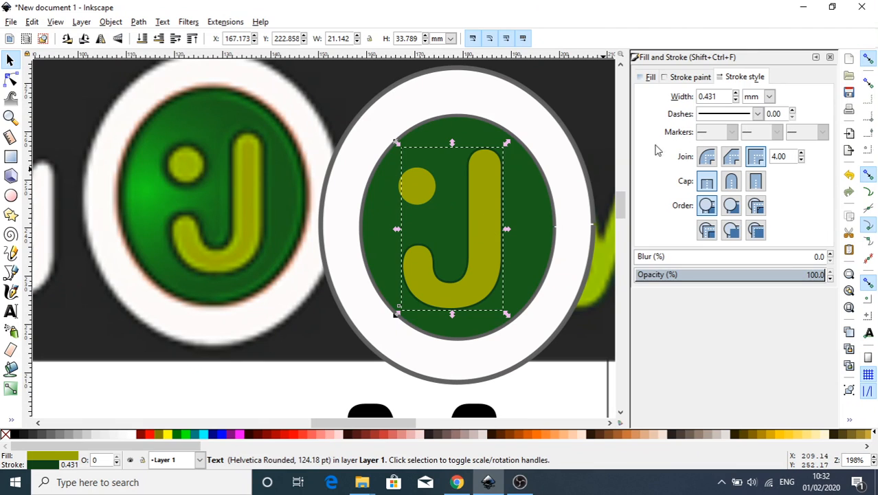
{"action": "left_click", "coordinate": [414, 181]}
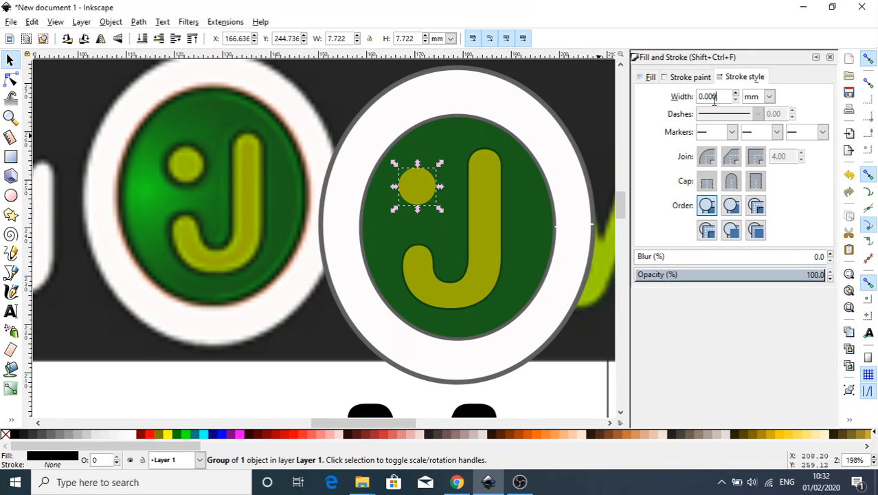
{"action": "left_click_drag", "start_coordinate": [714, 100], "coordinate": [684, 103]}
{"action": "type", "text": "0"}
- Give the dot a flat stroke in dark green 124717ff
{"action": "left_click", "coordinate": [697, 81]}
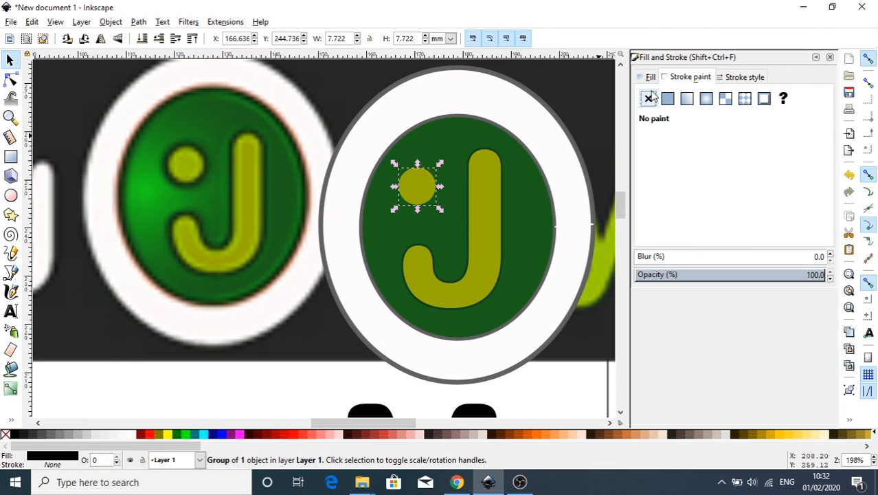
{"action": "left_click", "coordinate": [667, 98]}
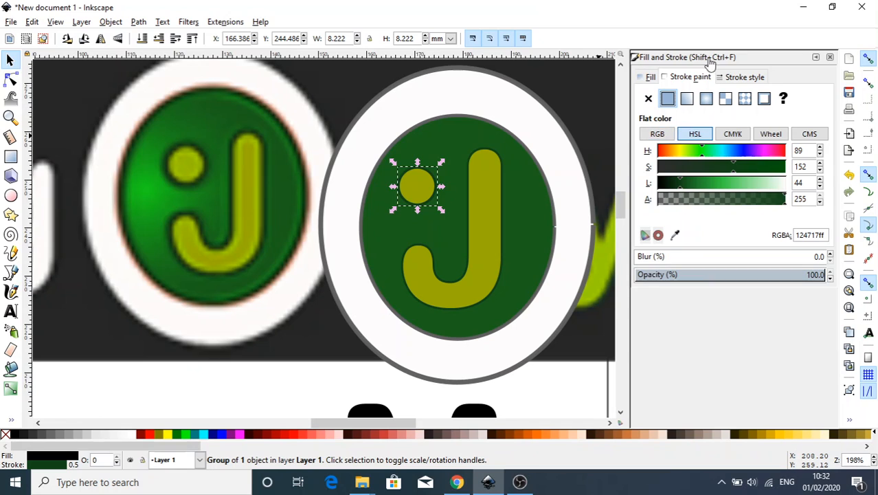
{"action": "left_click", "coordinate": [737, 78]}
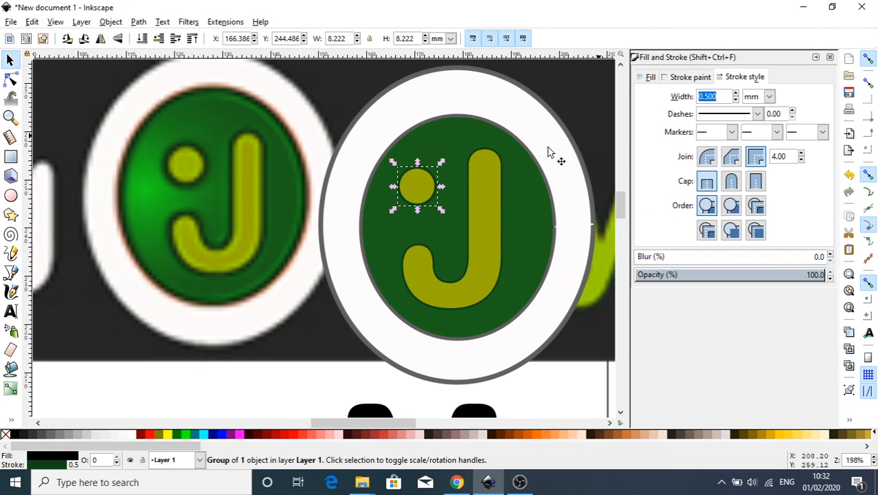
- Set the J's stroke width to 0.5 mm so that it matches the dot's outline
{"action": "left_click", "coordinate": [486, 189]}
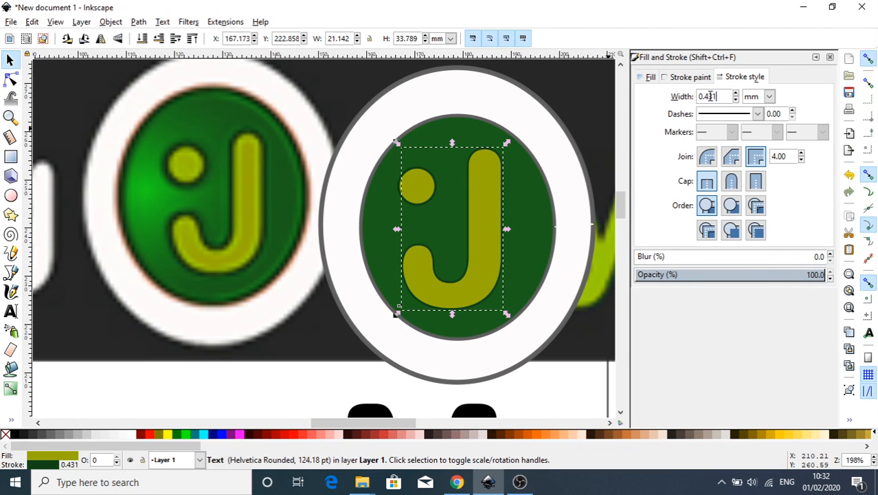
{"action": "triple_click", "coordinate": [708, 96]}
{"action": "type", "text": "0.5"}
{"action": "key", "text": "Return"}
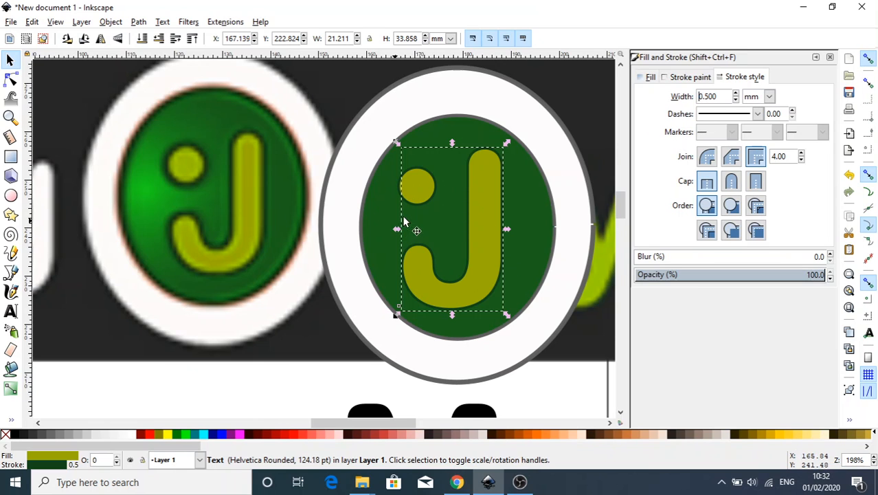
{"action": "left_click", "coordinate": [316, 328]}
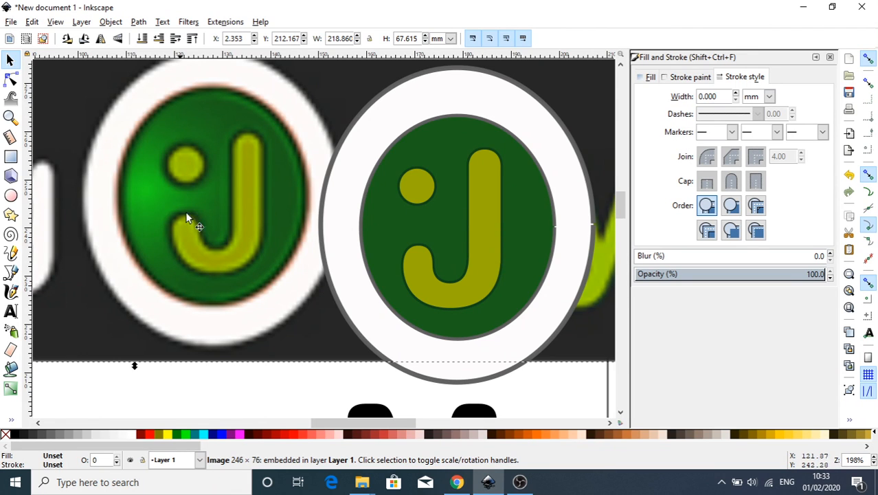
{"action": "left_click", "coordinate": [412, 187]}
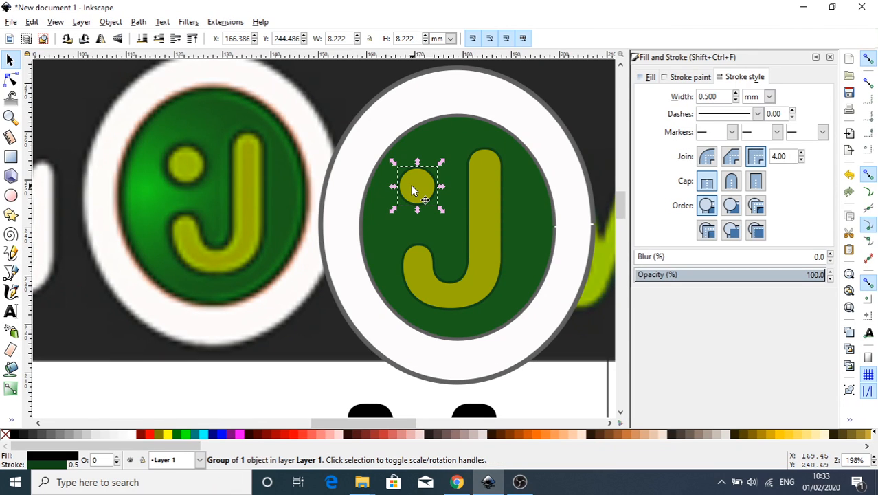
- Group the outer ellipse, the green ellipse, the dot and the J into one emblem
{"action": "left_click", "coordinate": [522, 111]}
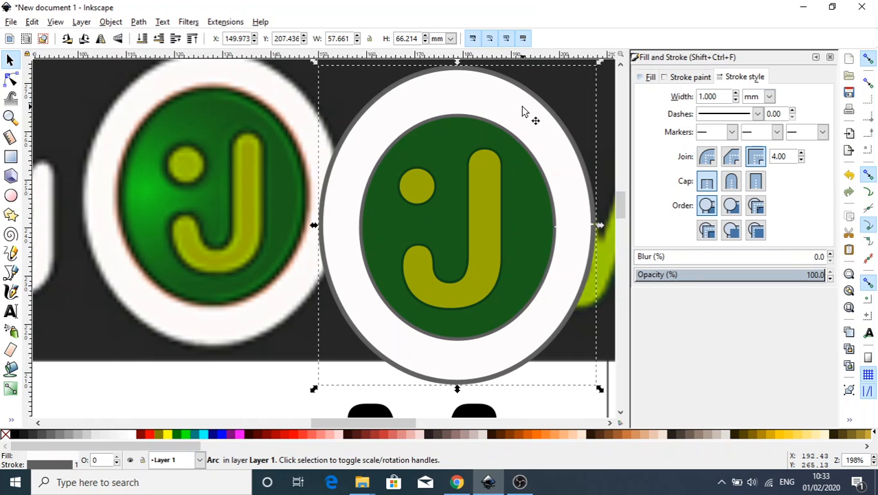
{"action": "left_click", "coordinate": [489, 129], "text": "shift"}
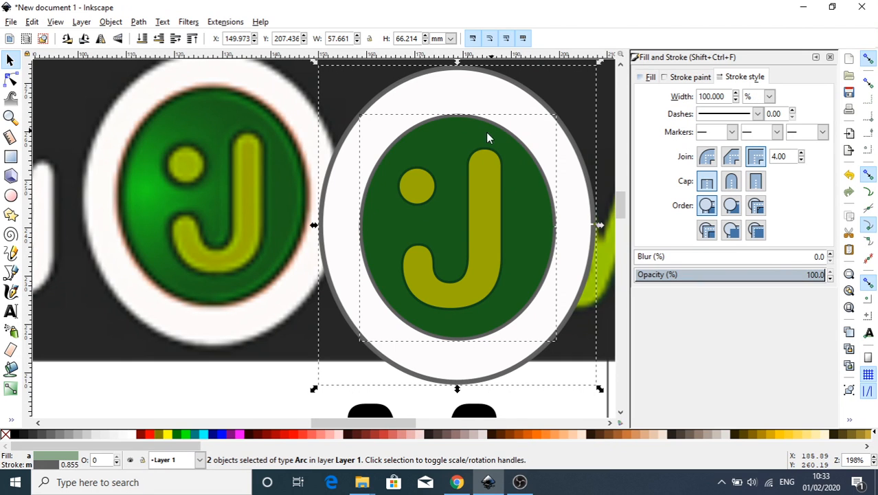
{"action": "left_click", "coordinate": [416, 194], "text": "shift"}
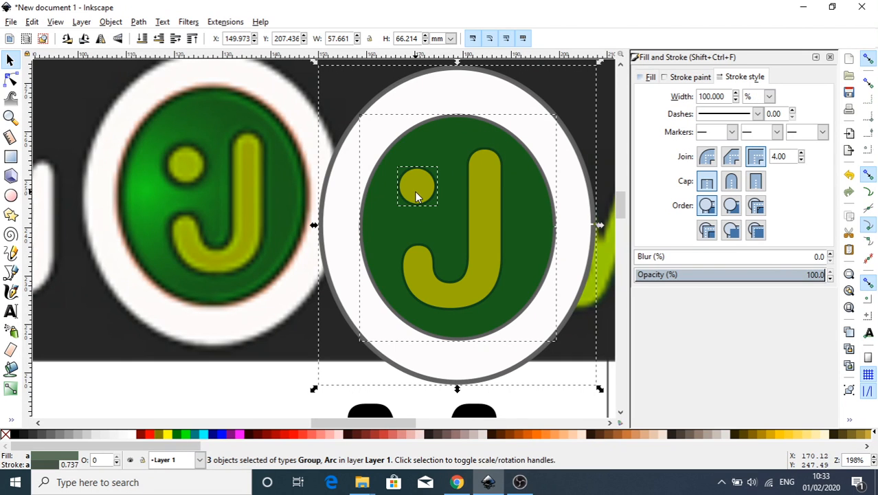
{"action": "left_click", "coordinate": [490, 212], "text": "shift"}
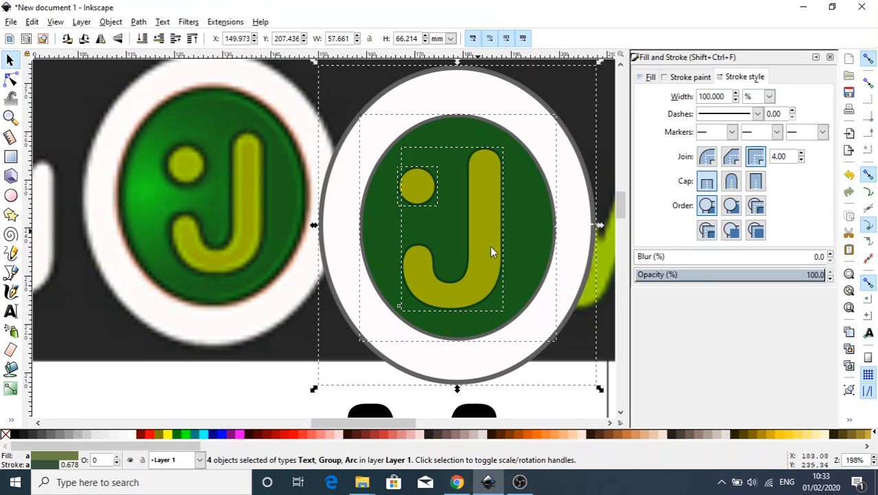
{"action": "right_click", "coordinate": [478, 262]}
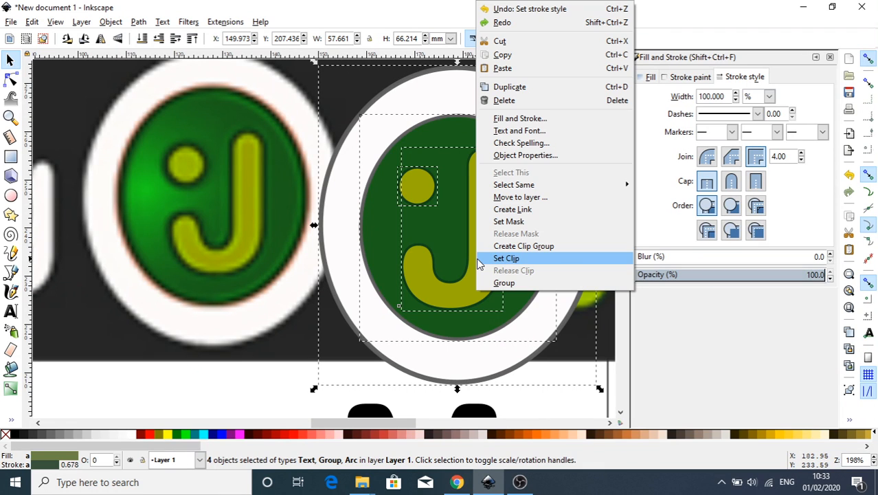
{"action": "left_click", "coordinate": [529, 282]}
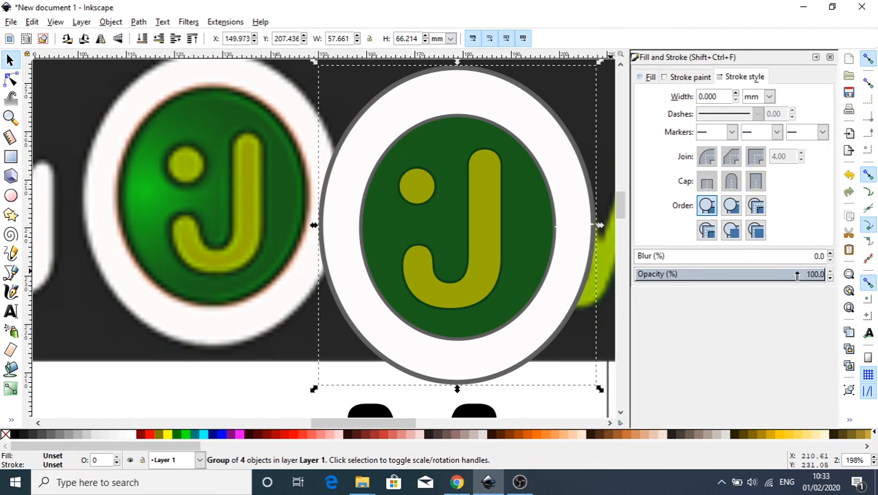
- Lower the emblem group's opacity to 74.3% and move it over the original emblem in the logo image
{"action": "left_click_drag", "start_coordinate": [797, 274], "coordinate": [776, 275]}
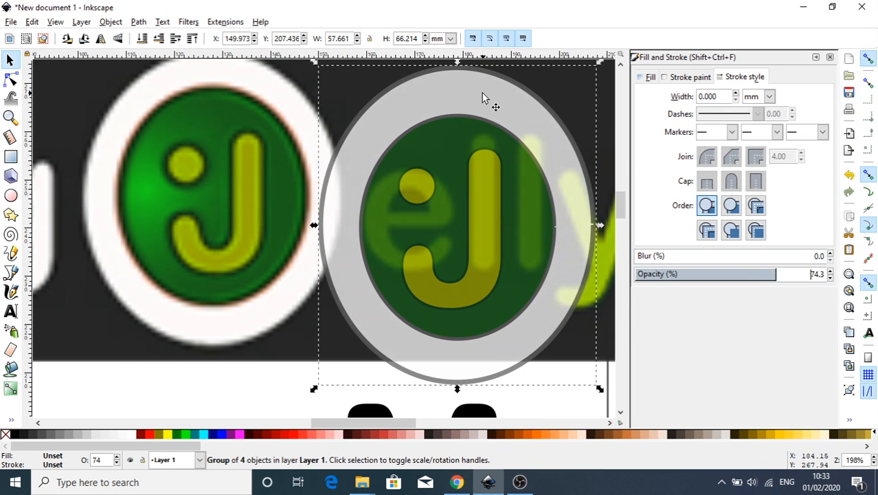
{"action": "left_click_drag", "start_coordinate": [483, 94], "coordinate": [231, 70]}
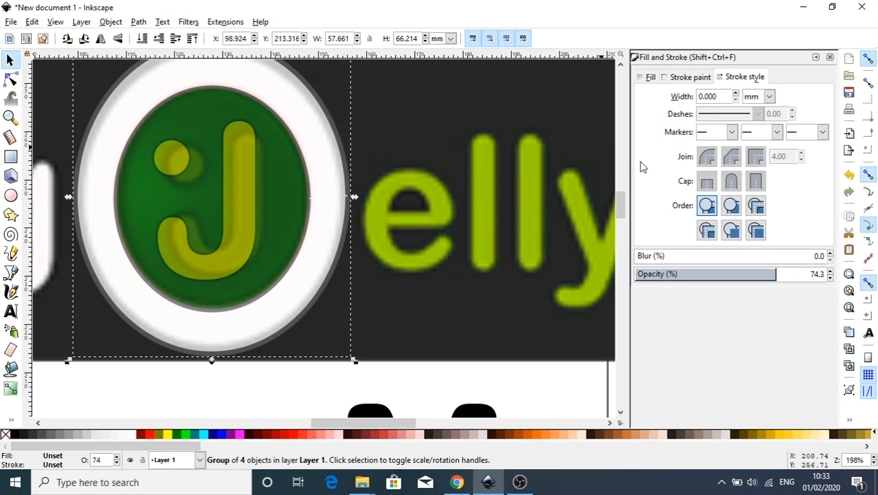
- Nudge the original logo image slightly upward behind the semi-transparent emblem group
{"action": "scroll", "coordinate": [616, 202], "scroll_direction": "up", "scroll_amount": 2}
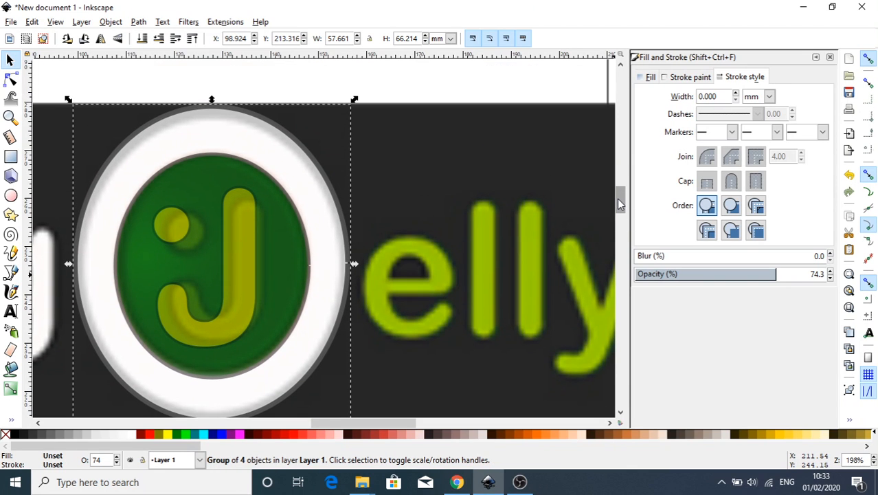
{"action": "scroll", "coordinate": [617, 199], "scroll_direction": "down", "scroll_amount": 1}
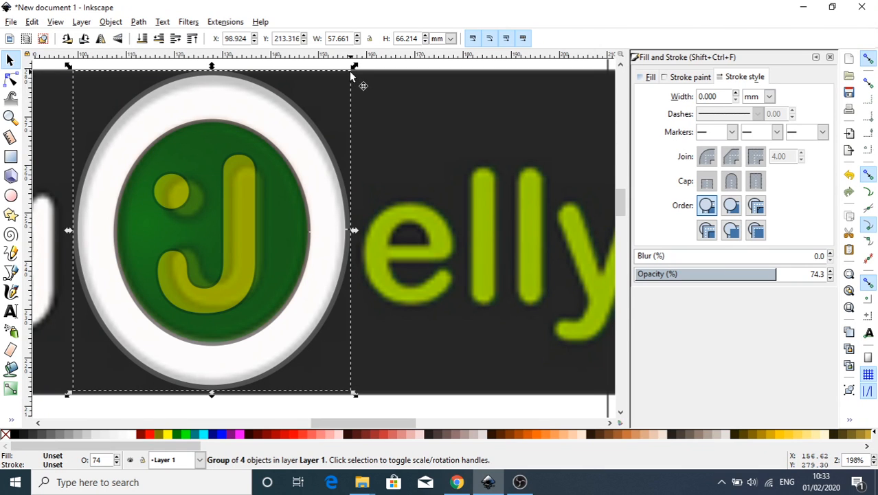
{"action": "left_click", "coordinate": [406, 141]}
{"action": "mouse_move", "coordinate": [396, 166]}
{"action": "left_mouse_down"}
{"action": "mouse_move", "coordinate": [422, 166]}
{"action": "mouse_move", "coordinate": [407, 158]}
{"action": "mouse_move", "coordinate": [402, 165]}
{"action": "left_mouse_up"}
- Lower the emblem group's opacity to 46.3% and shift it 2.41 mm right and 2.27 mm up toward the original J
{"action": "left_click", "coordinate": [278, 220]}
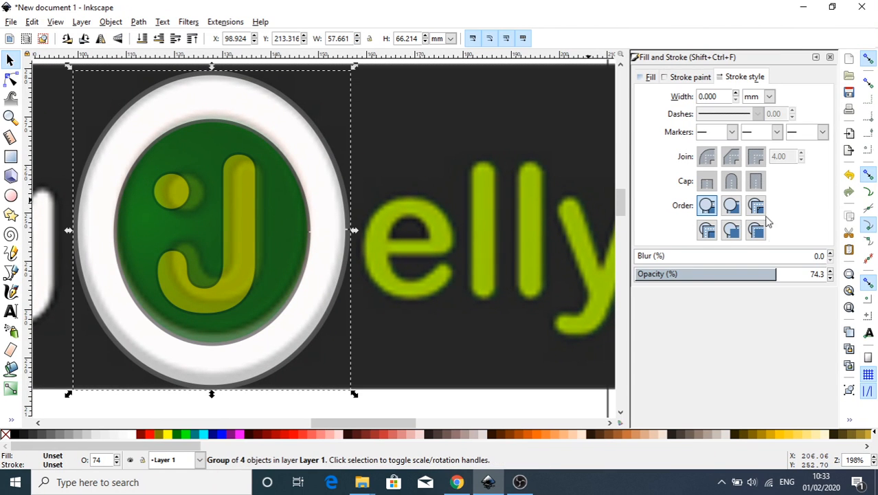
{"action": "left_click_drag", "start_coordinate": [771, 277], "coordinate": [723, 276]}
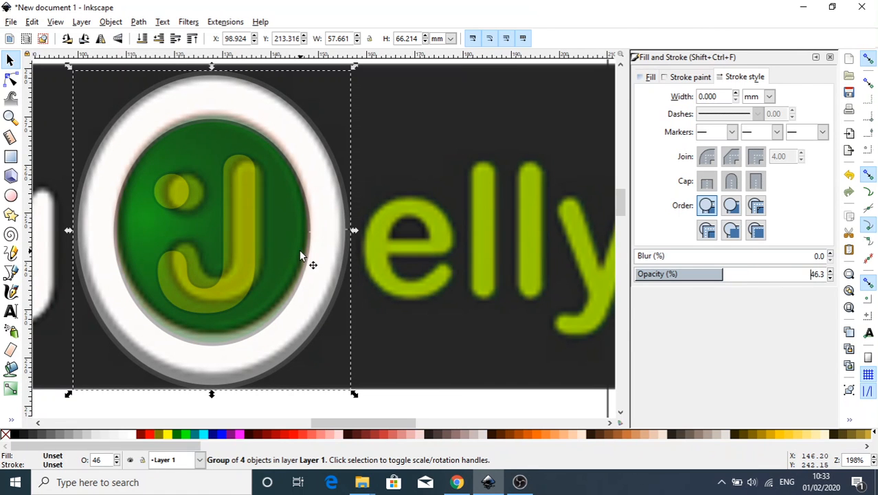
{"action": "left_click_drag", "start_coordinate": [300, 255], "coordinate": [318, 242]}
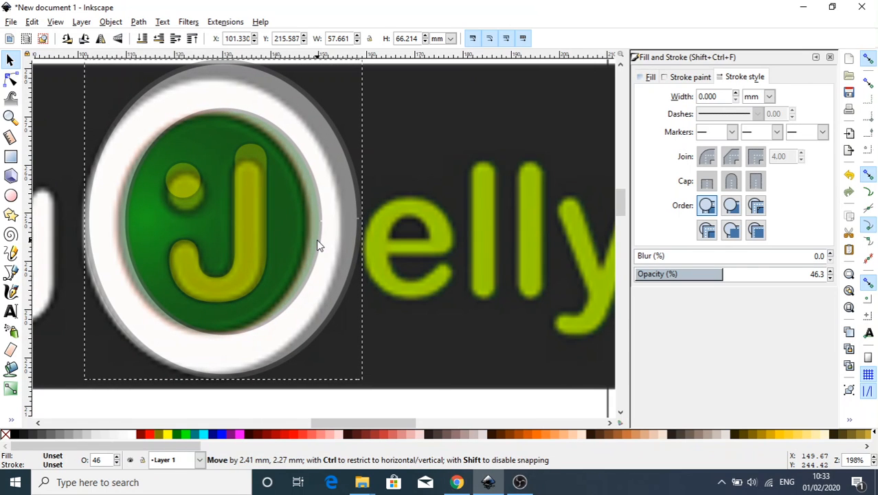
{"action": "left_click_drag", "start_coordinate": [317, 246], "coordinate": [317, 243]}
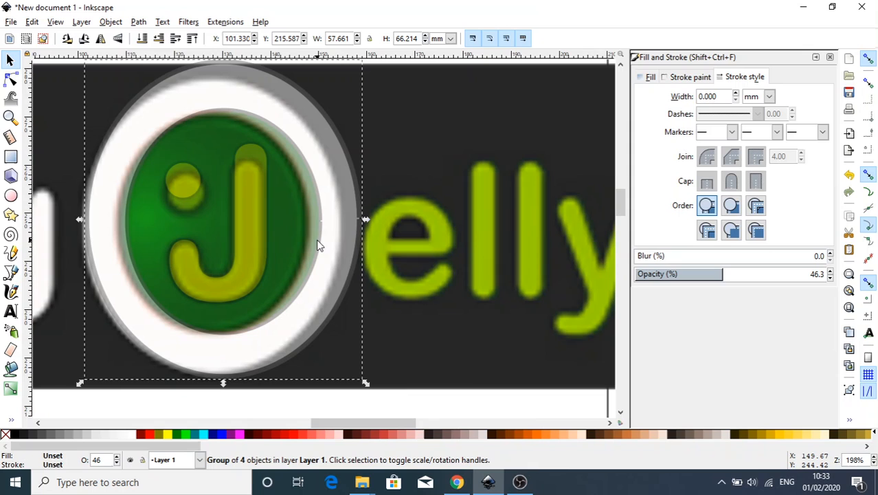
- Enter the emblem group and select the green ellipse inside it for individual editing
{"action": "key", "text": "Escape"}
{"action": "double_click", "coordinate": [272, 250]}
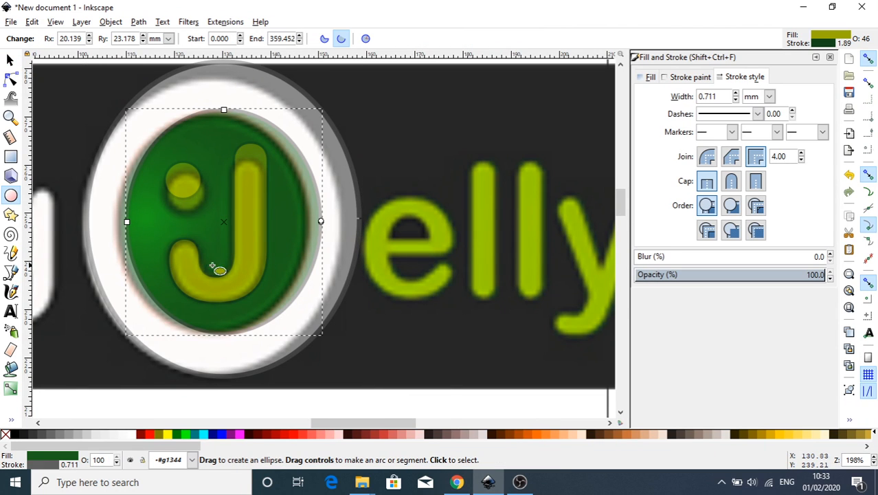
{"action": "left_click", "coordinate": [10, 60]}
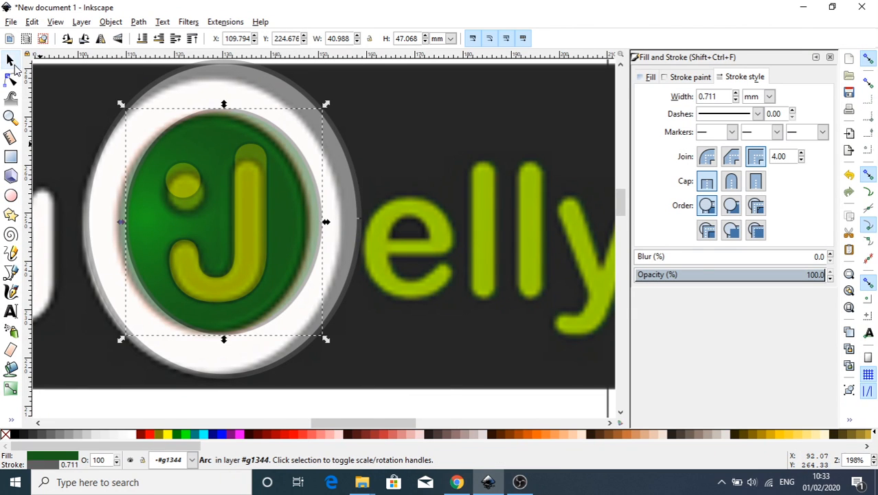
{"action": "right_click", "coordinate": [224, 180]}
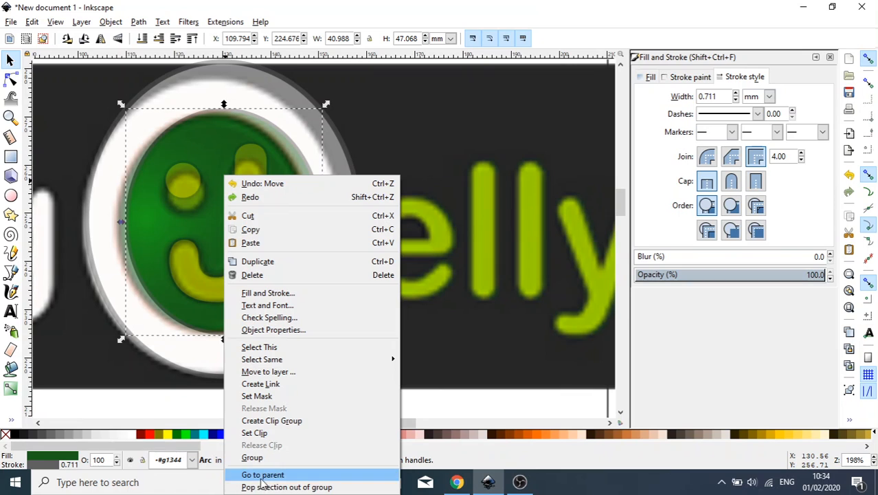
{"action": "left_click", "coordinate": [106, 225]}
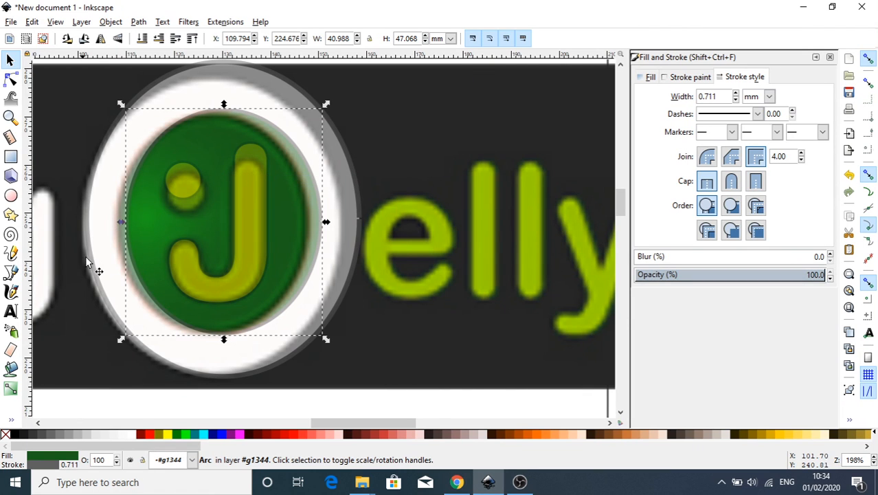
{"action": "left_click", "coordinate": [88, 415]}
{"action": "left_click", "coordinate": [197, 363]}
{"action": "right_click", "coordinate": [201, 364]}
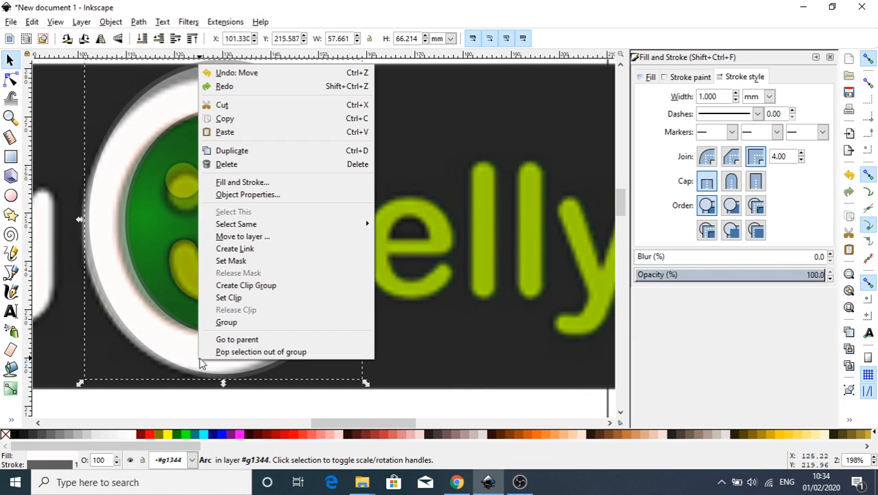
{"action": "left_click", "coordinate": [155, 329]}
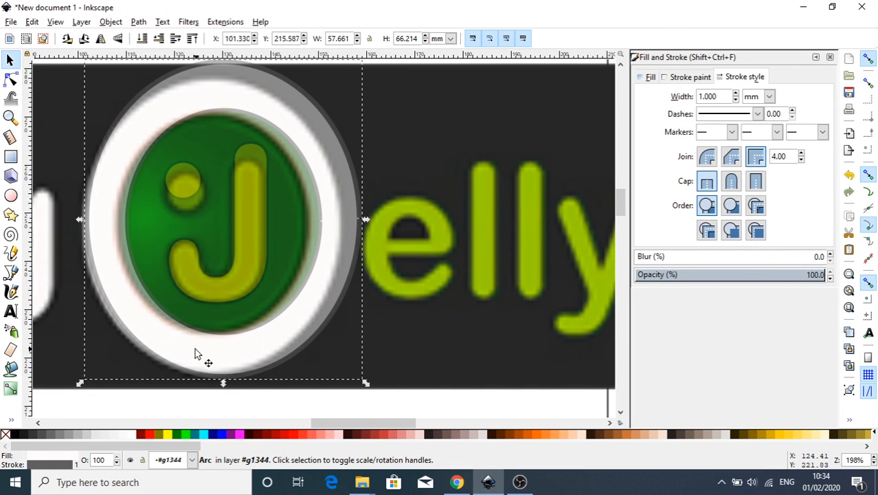
{"action": "key", "text": "e"}
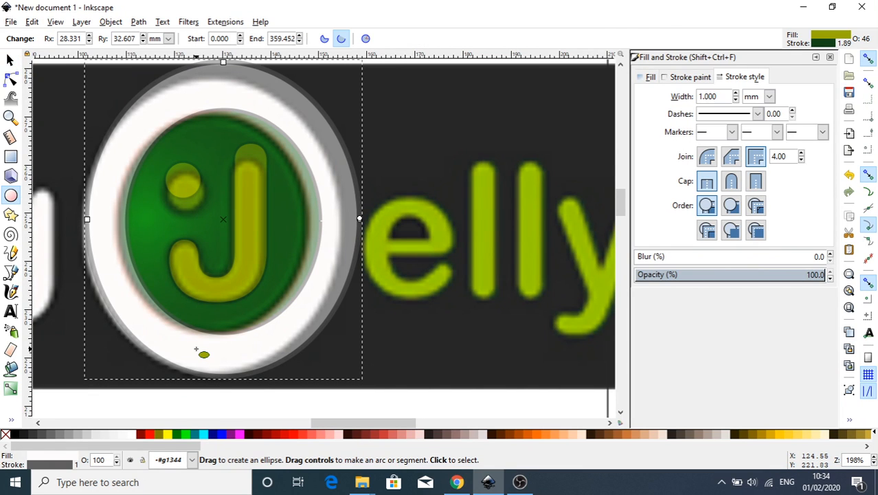
{"action": "left_click", "coordinate": [10, 61]}
{"action": "left_click", "coordinate": [192, 172]}
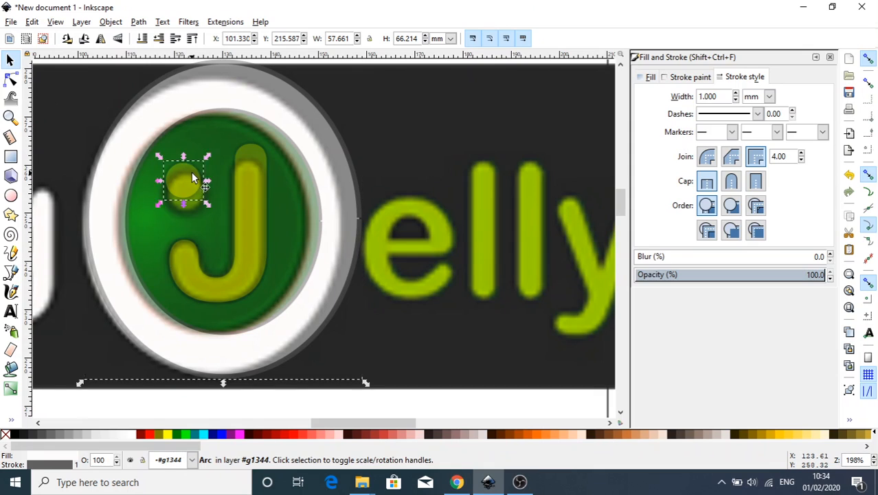
{"action": "key", "text": "Escape"}
{"action": "left_click", "coordinate": [213, 130]}
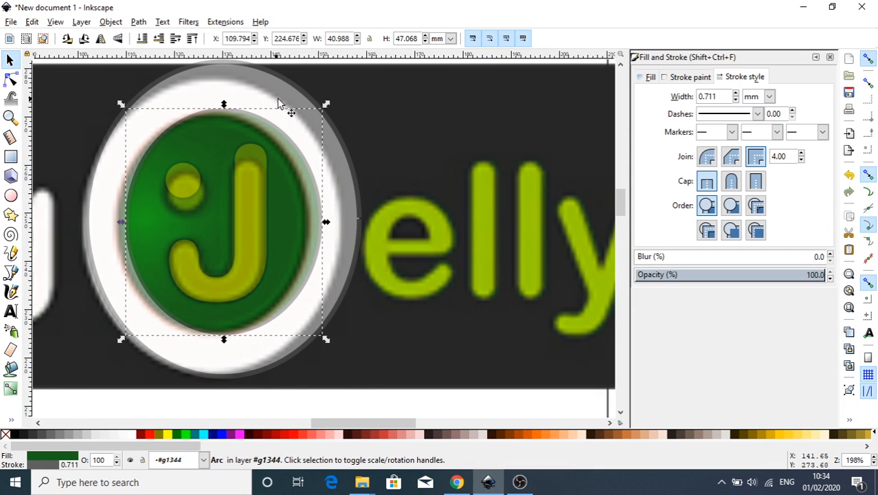
{"action": "left_click", "coordinate": [251, 86]}
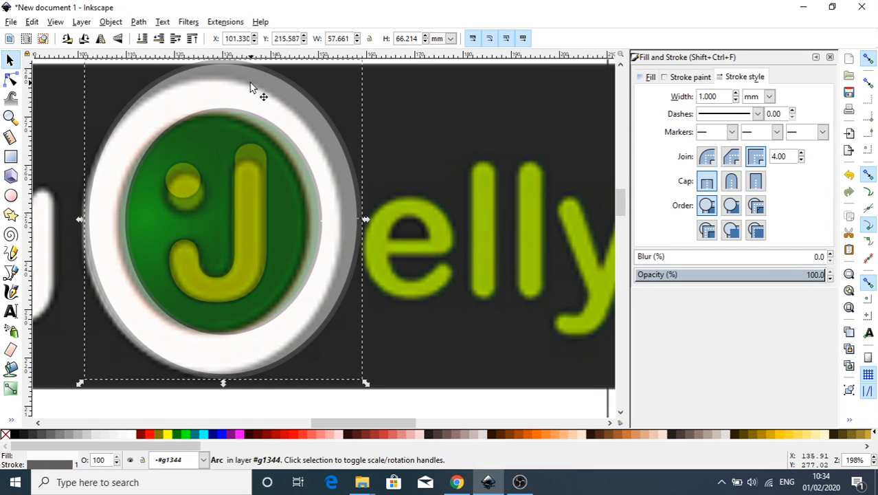
{"action": "right_click", "coordinate": [222, 135]}
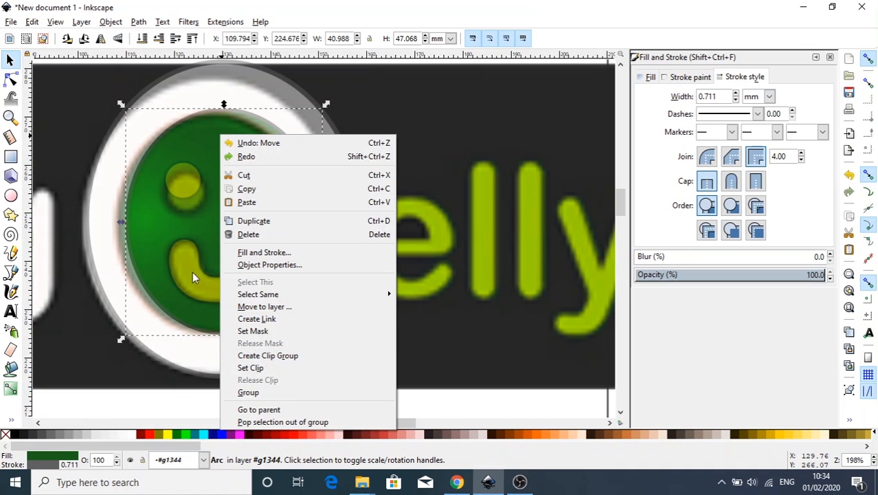
{"action": "left_click", "coordinate": [165, 278]}
- Move the emblem's outer ellipse about 0.5 mm left and 1.6 mm down, and raise its lower edge to make it about 64.9 mm high
{"action": "left_click", "coordinate": [103, 274]}
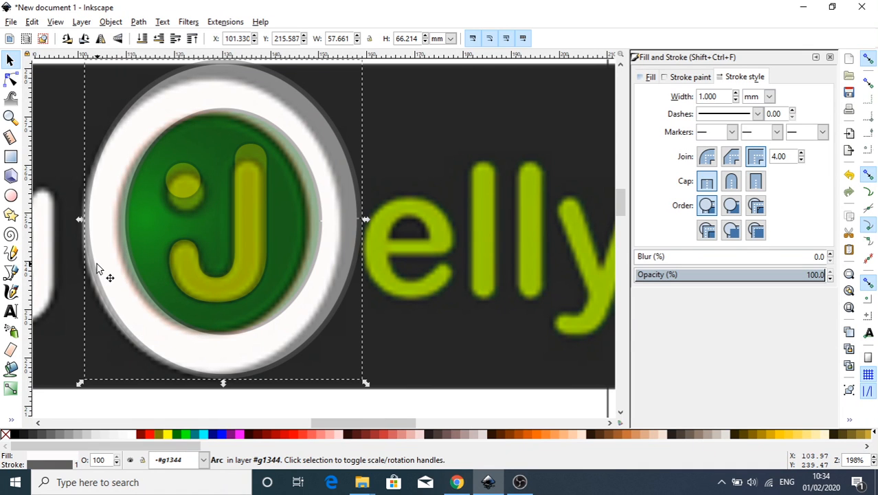
{"action": "left_click_drag", "start_coordinate": [124, 289], "coordinate": [96, 279]}
{"action": "key", "text": "Right"}
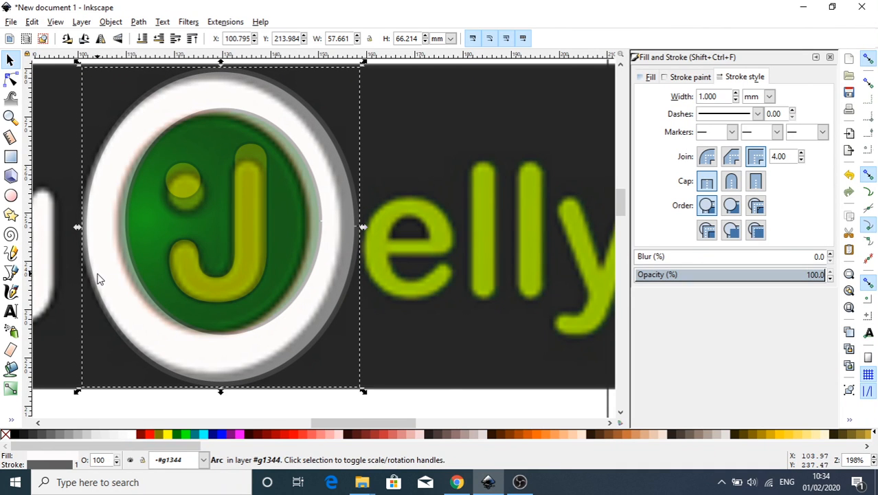
{"action": "left_click_drag", "start_coordinate": [221, 393], "coordinate": [221, 385]}
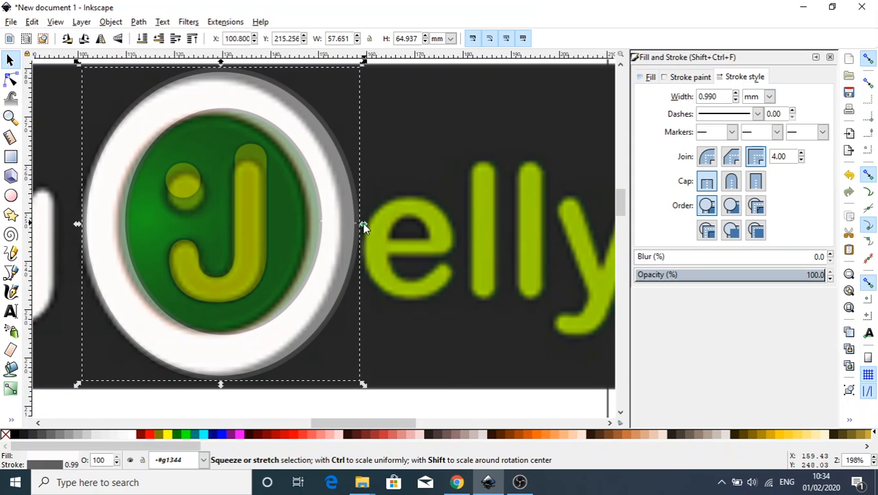
- Fit the white outer ellipse to the reference badge at about 55 × 63 mm, moving the green ellipse aside onto the "elly" lettering
{"action": "left_click_drag", "start_coordinate": [364, 227], "coordinate": [348, 223]}
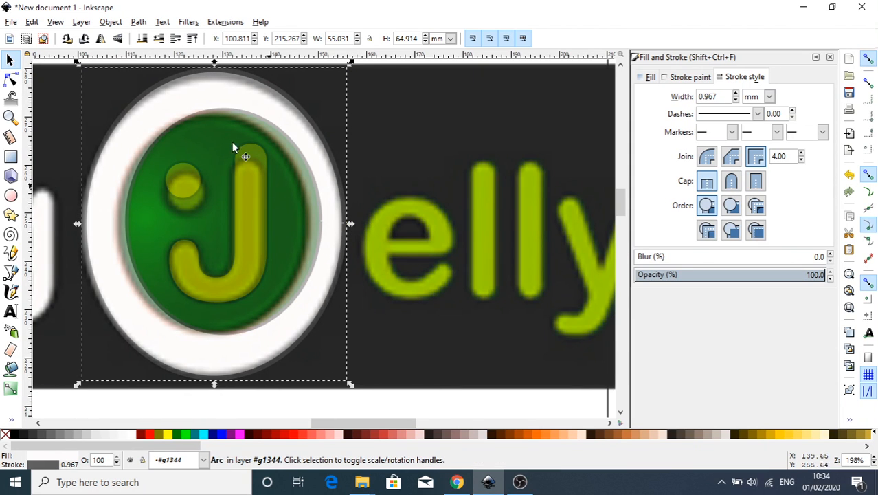
{"action": "left_click_drag", "start_coordinate": [215, 63], "coordinate": [218, 73]}
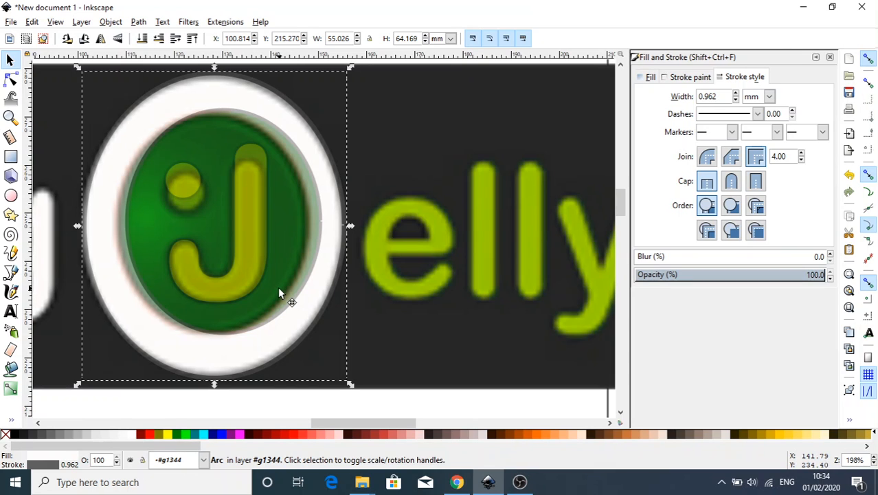
{"action": "left_click_drag", "start_coordinate": [279, 293], "coordinate": [542, 301]}
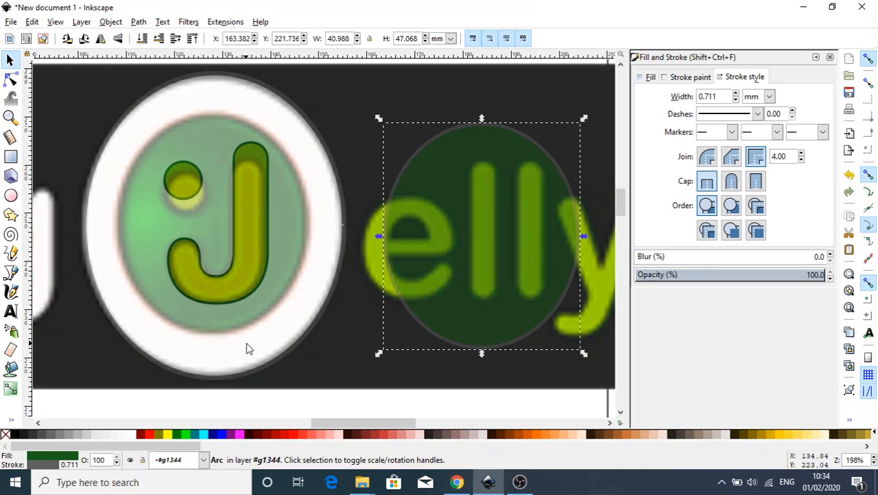
{"action": "mouse_move", "coordinate": [237, 353]}
{"action": "left_mouse_down"}
{"action": "mouse_move", "coordinate": [279, 355]}
{"action": "mouse_move", "coordinate": [239, 356]}
{"action": "left_mouse_up"}
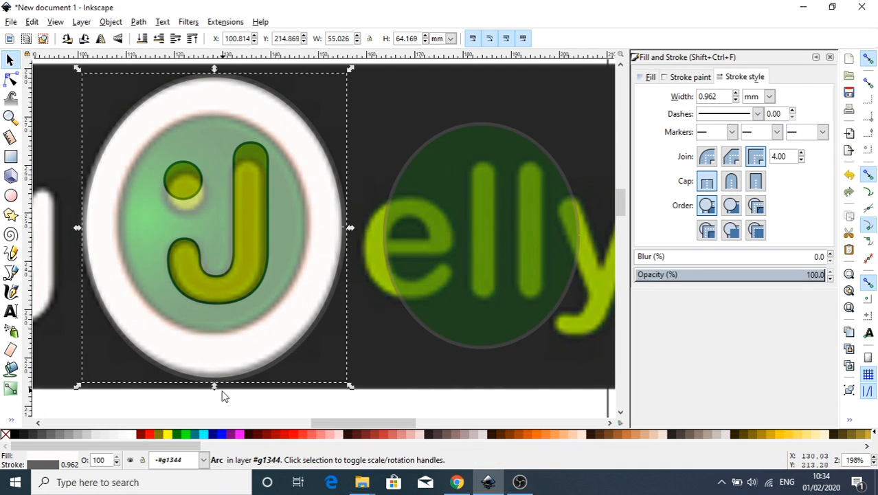
{"action": "left_click_drag", "start_coordinate": [215, 387], "coordinate": [215, 381]}
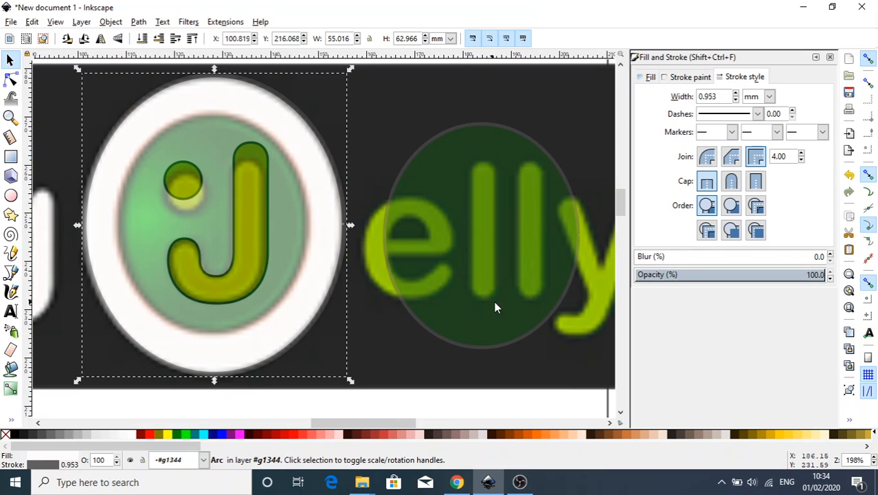
- Move the green ellipse back inside the white ring and resize it to about 39.8 × 45.4 mm to match the reference
{"action": "left_click_drag", "start_coordinate": [495, 302], "coordinate": [225, 293]}
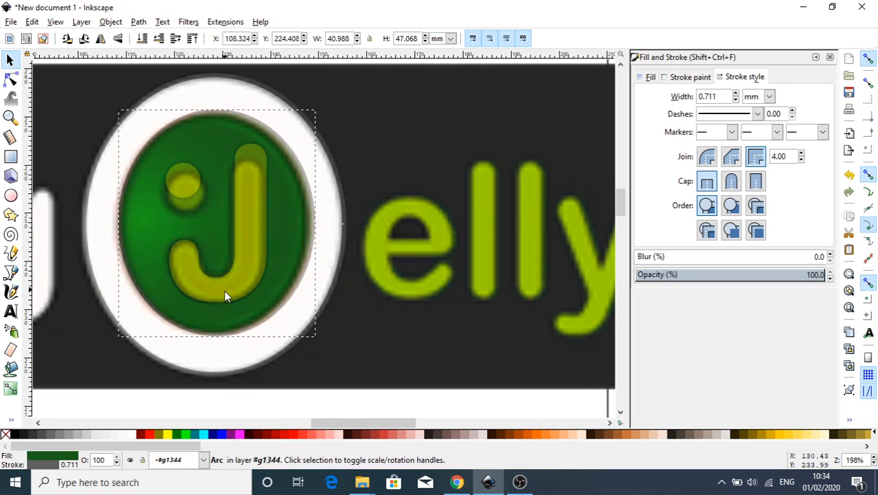
{"action": "left_click_drag", "start_coordinate": [216, 343], "coordinate": [218, 335]}
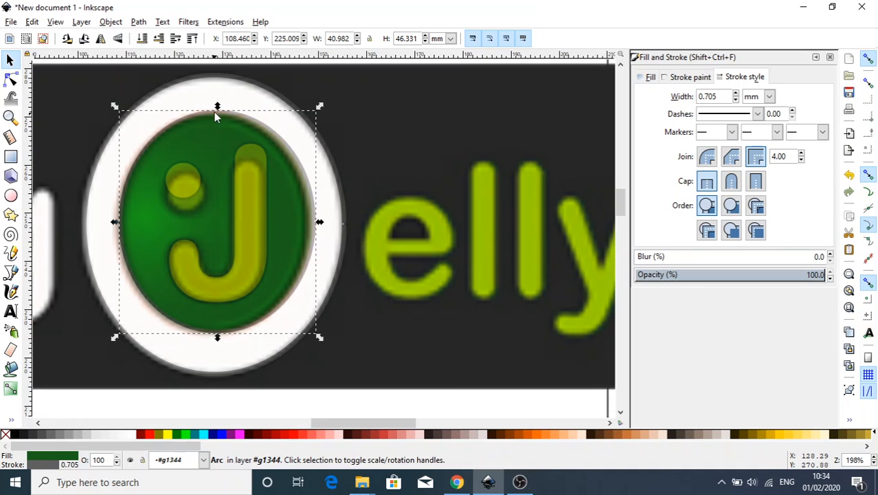
{"action": "left_click_drag", "start_coordinate": [216, 114], "coordinate": [215, 118]}
{"action": "left_click_drag", "start_coordinate": [320, 223], "coordinate": [314, 228]}
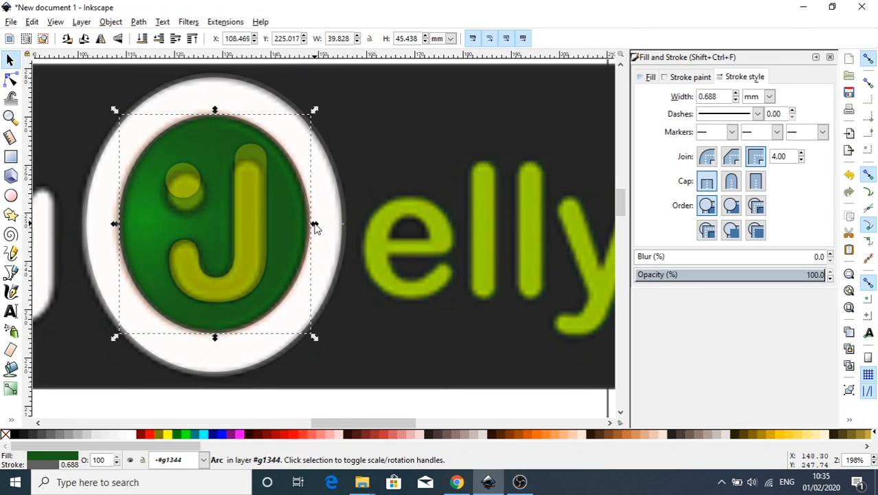
- Reposition the letter J over the reference J and resize it to about 20.1 × 29.2 mm
{"action": "left_click", "coordinate": [246, 217]}
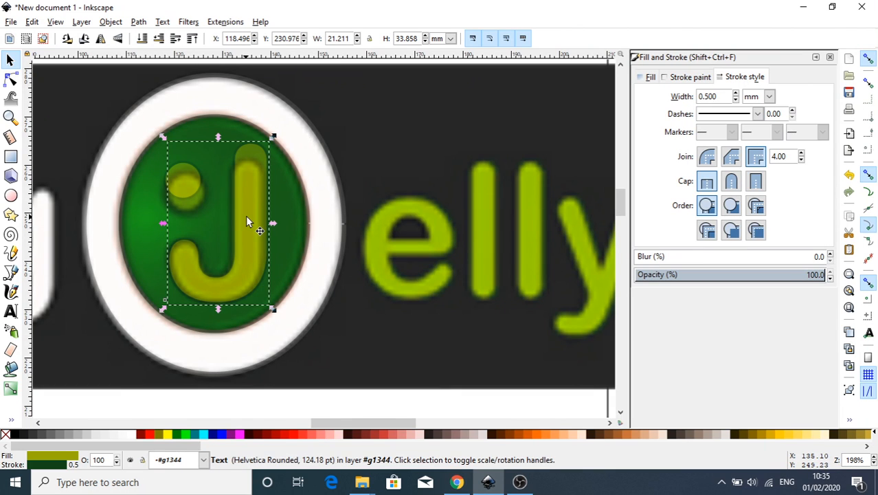
{"action": "mouse_move", "coordinate": [247, 221]}
{"action": "left_mouse_down"}
{"action": "mouse_move", "coordinate": [244, 233]}
{"action": "mouse_move", "coordinate": [245, 222]}
{"action": "left_mouse_up"}
{"action": "left_click_drag", "start_coordinate": [218, 137], "coordinate": [219, 152]}
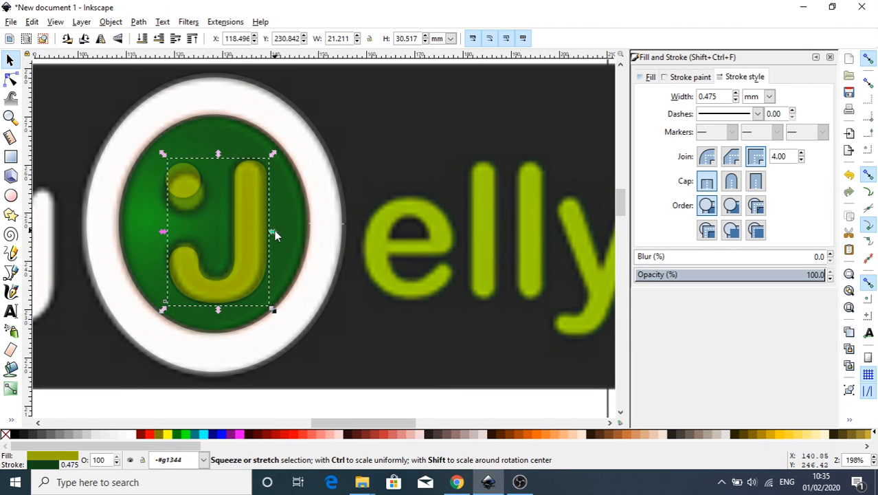
{"action": "left_click_drag", "start_coordinate": [274, 231], "coordinate": [268, 231]}
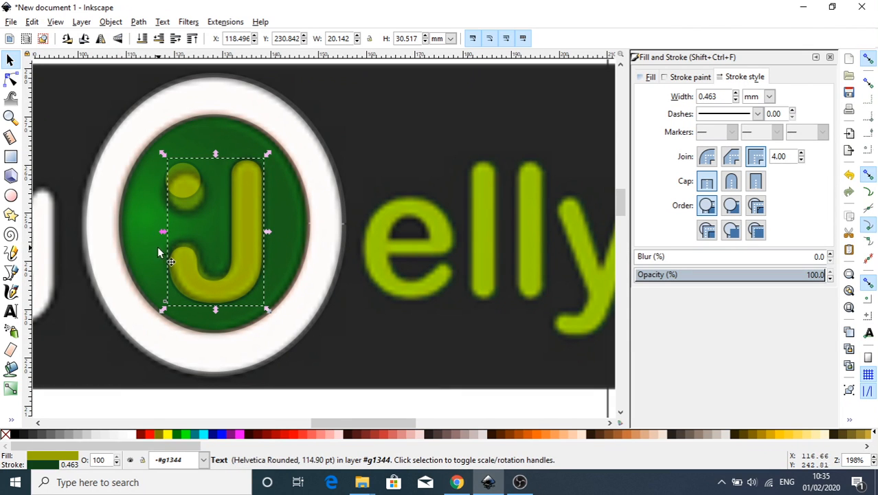
{"action": "left_click_drag", "start_coordinate": [186, 264], "coordinate": [187, 259]}
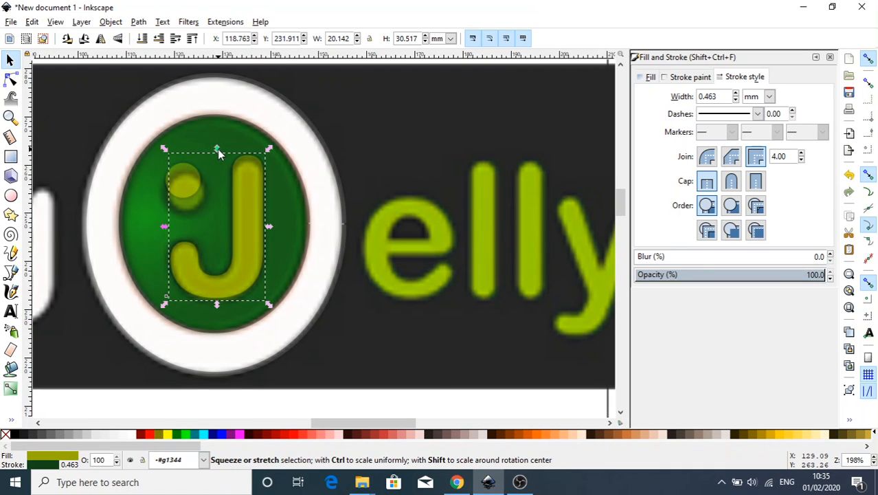
{"action": "left_click_drag", "start_coordinate": [218, 149], "coordinate": [217, 155]}
- Move the yellow dot onto the reference dot and enlarge it proportionally to about 9.2 mm
{"action": "left_click", "coordinate": [192, 193]}
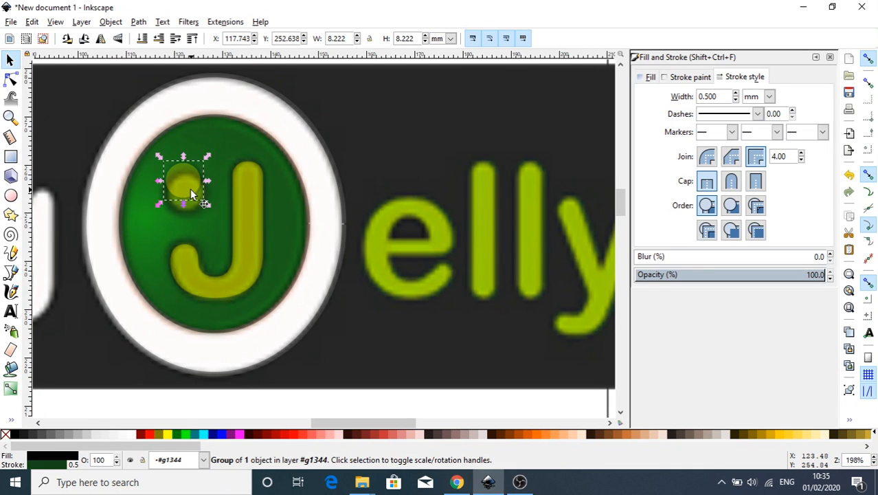
{"action": "left_click_drag", "start_coordinate": [192, 195], "coordinate": [193, 204]}
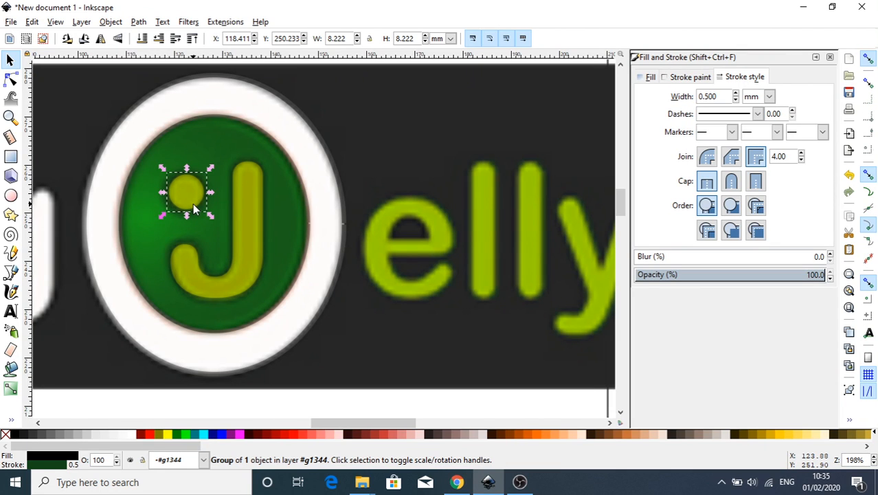
{"action": "left_click", "coordinate": [214, 220]}
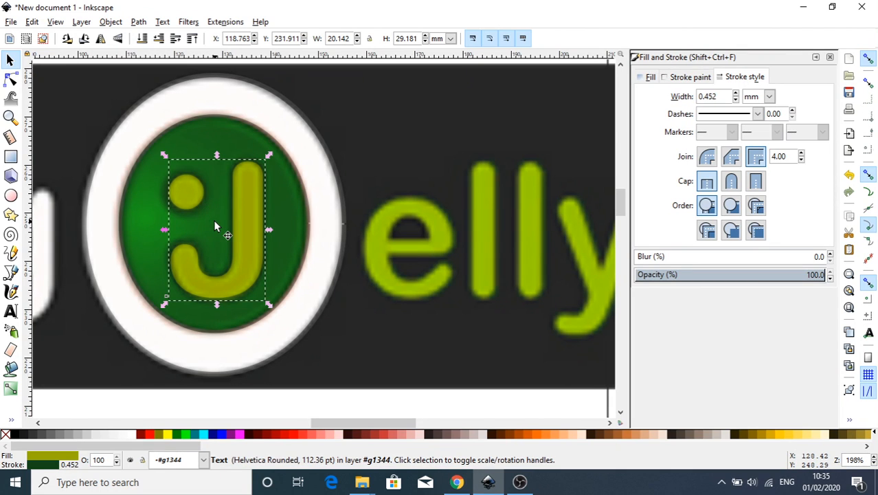
{"action": "left_click", "coordinate": [189, 200]}
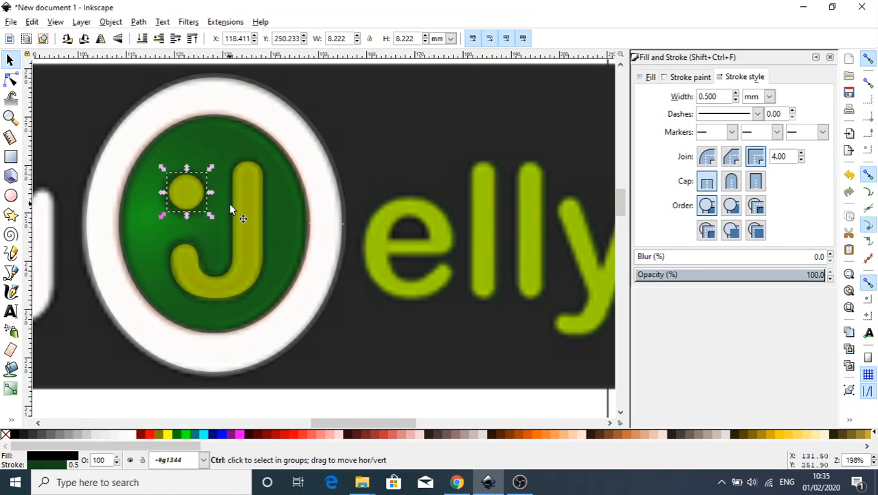
{"action": "left_click_drag", "start_coordinate": [209, 215], "coordinate": [189, 198]}
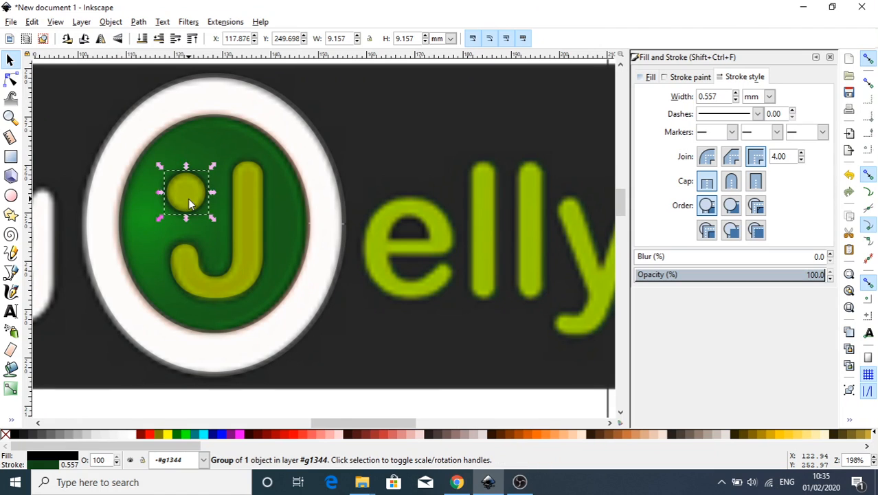
{"action": "left_click", "coordinate": [226, 286]}
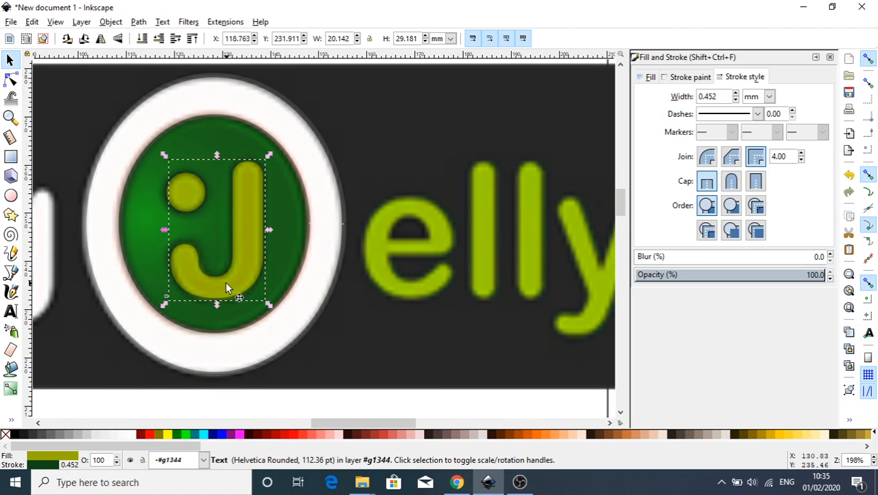
{"action": "left_click", "coordinate": [185, 186]}
{"action": "left_click", "coordinate": [246, 216]}
- Group the white ellipse, green ellipse, letter J and dot into one badge object, shifting them slightly down together
{"action": "left_click", "coordinate": [313, 159]}
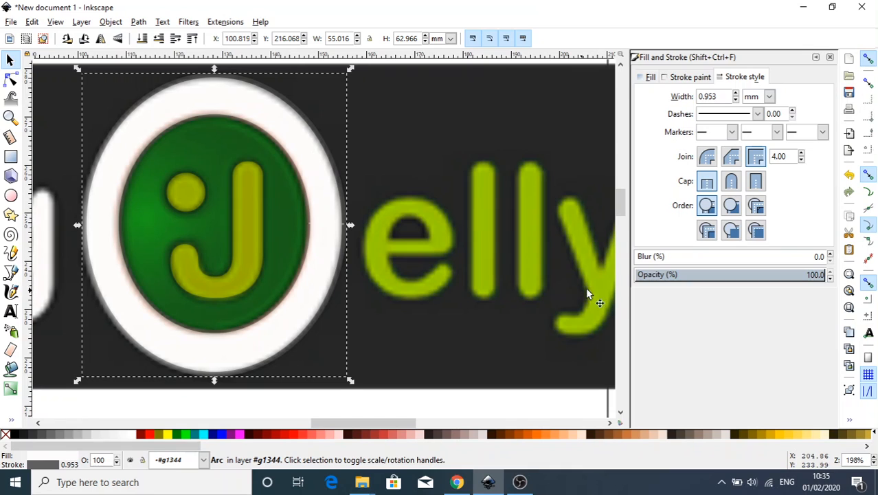
{"action": "left_click", "coordinate": [239, 315], "text": "shift"}
{"action": "left_click", "coordinate": [226, 284], "text": "shift"}
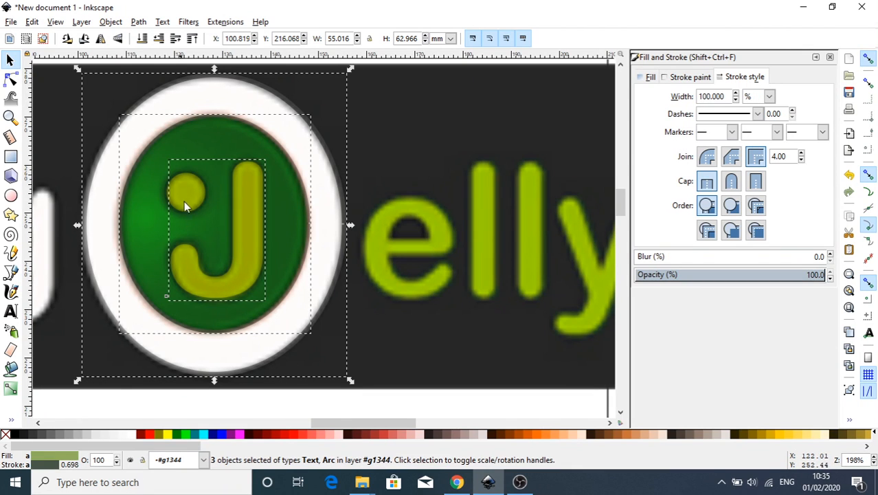
{"action": "left_click", "coordinate": [184, 201], "text": "shift"}
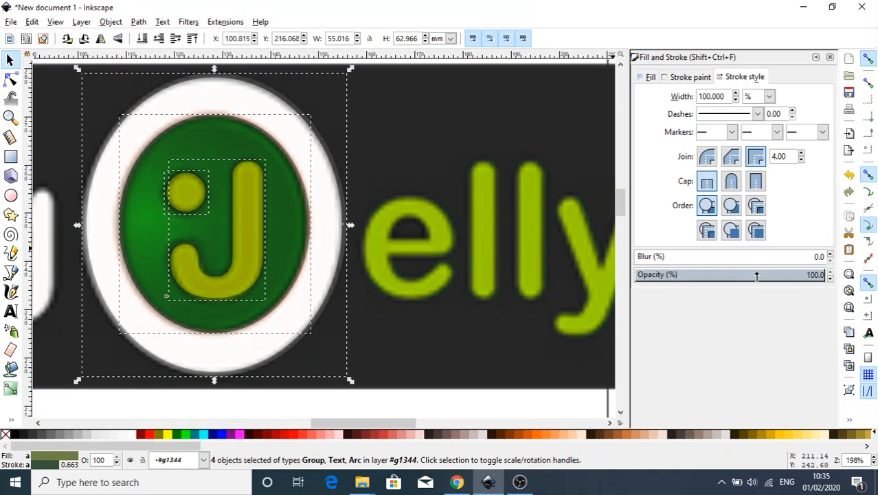
{"action": "mouse_move", "coordinate": [319, 206]}
{"action": "left_mouse_down"}
{"action": "mouse_move", "coordinate": [443, 235]}
{"action": "mouse_move", "coordinate": [308, 214]}
{"action": "mouse_move", "coordinate": [479, 277]}
{"action": "mouse_move", "coordinate": [323, 220]}
{"action": "left_mouse_up"}
{"action": "right_click", "coordinate": [321, 202]}
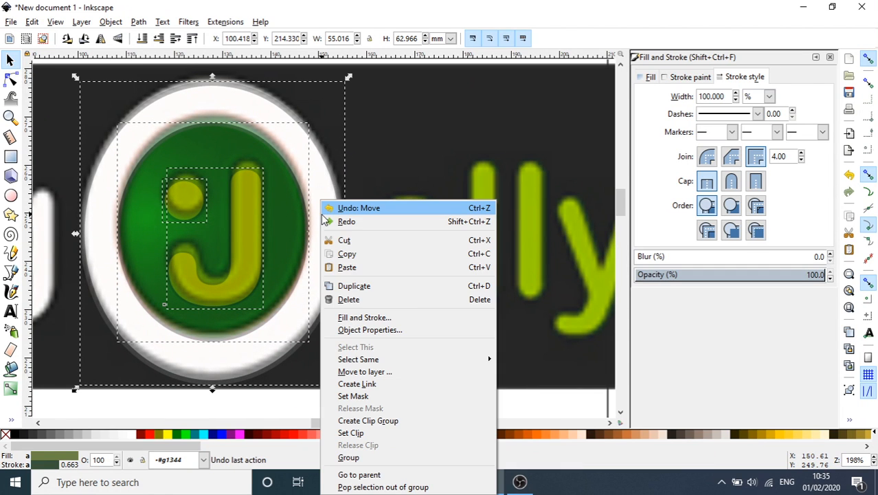
{"action": "left_click", "coordinate": [381, 458]}
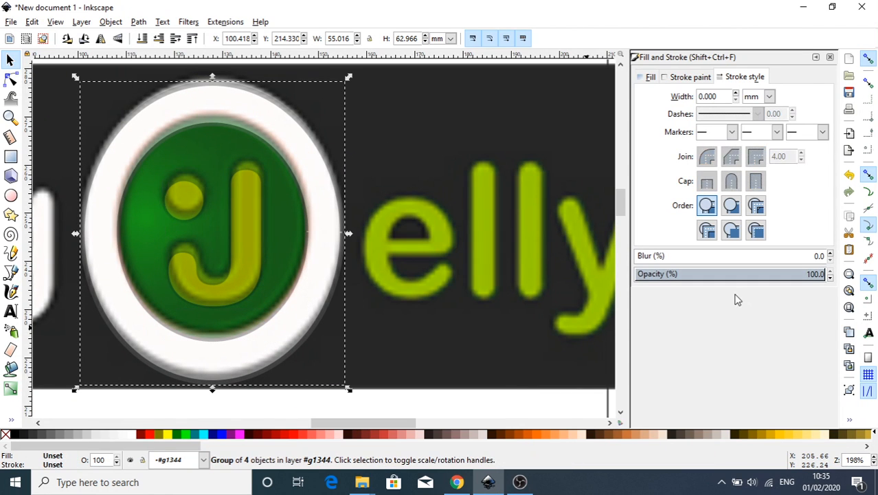
- Close the Fill and Stroke settings and show the Objects list, enlarged enough to display all the entries
{"action": "left_click", "coordinate": [650, 78]}
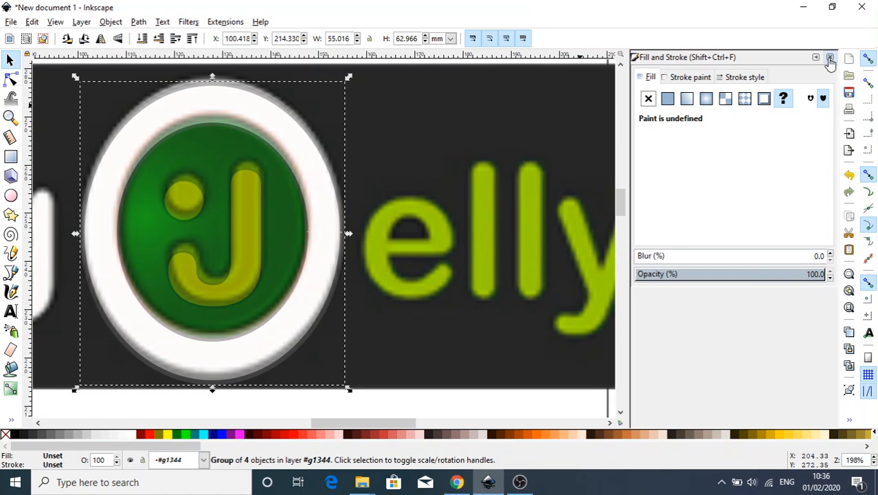
{"action": "left_click", "coordinate": [830, 58]}
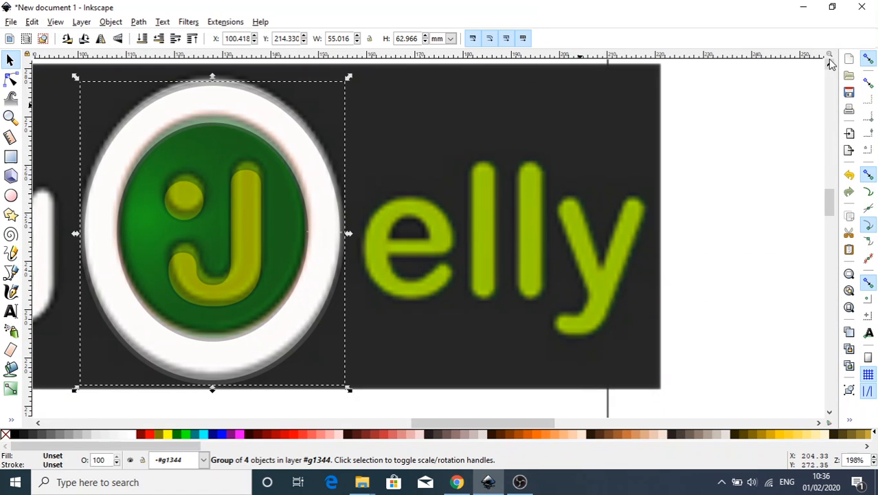
{"action": "left_click", "coordinate": [110, 23]}
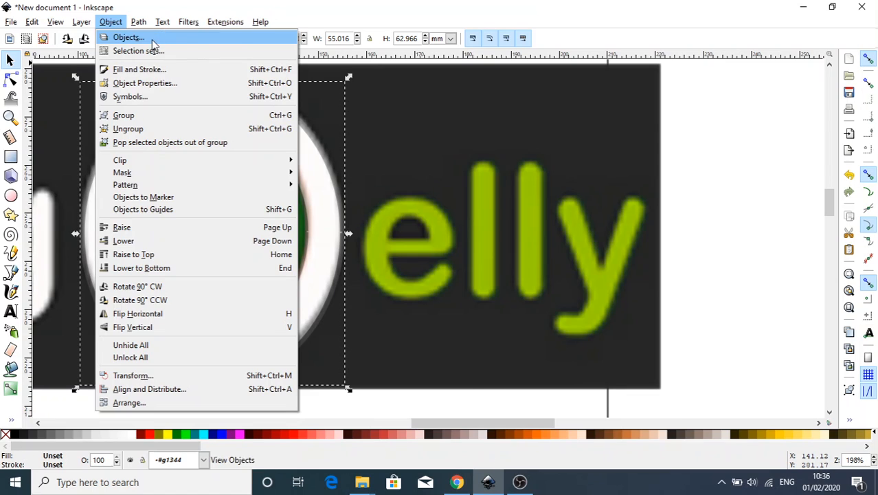
{"action": "left_click", "coordinate": [129, 38]}
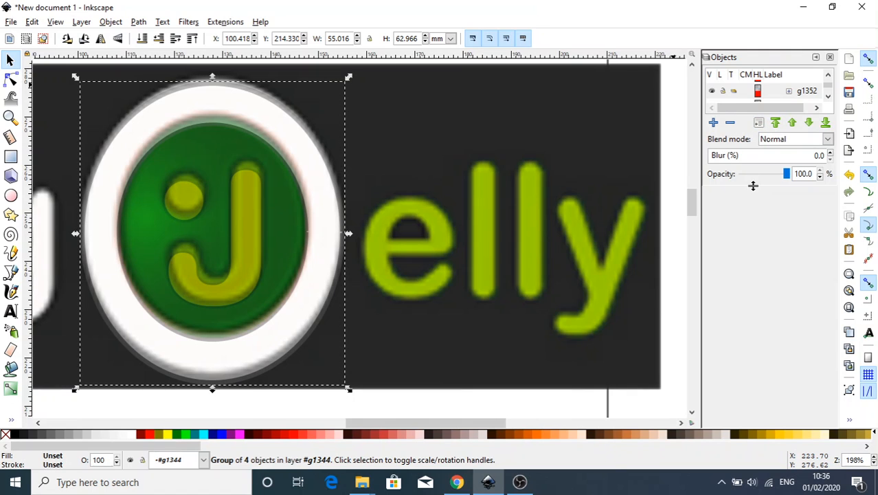
{"action": "left_click_drag", "start_coordinate": [754, 191], "coordinate": [769, 339]}
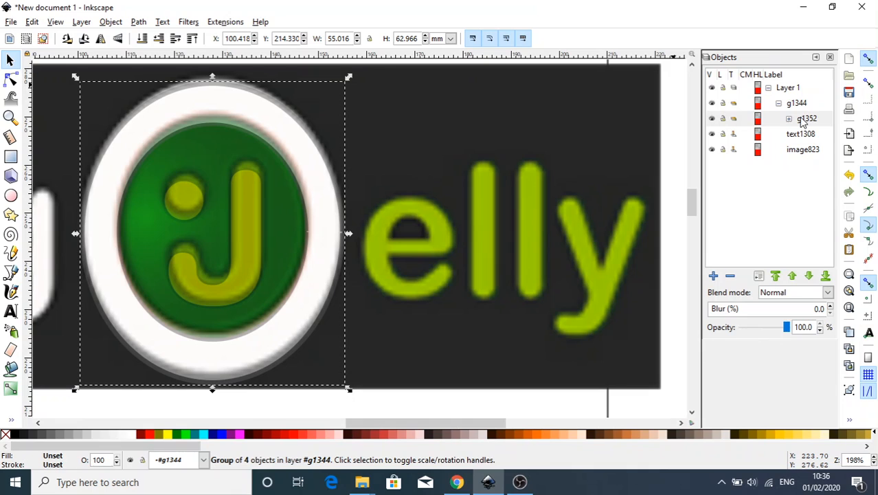
- Expand the nested badge group in the Objects list and set the opacity of group g1344 to 100%
{"action": "left_click", "coordinate": [790, 104]}
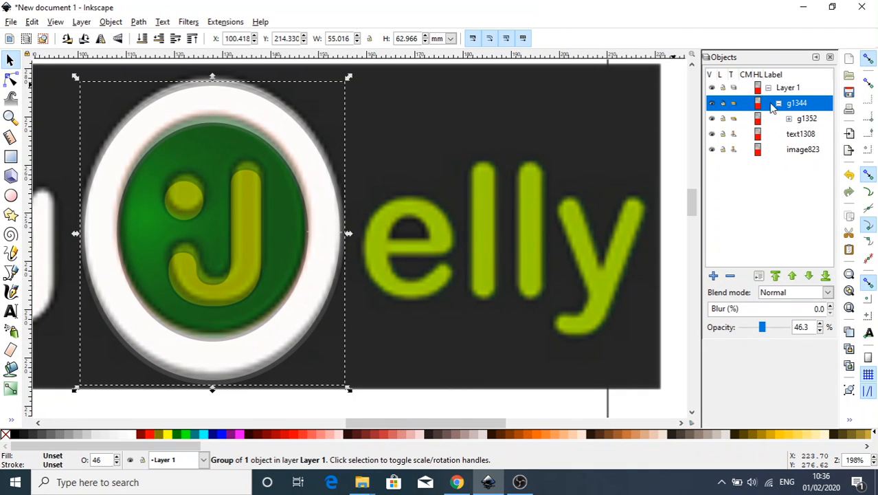
{"action": "left_click", "coordinate": [790, 119]}
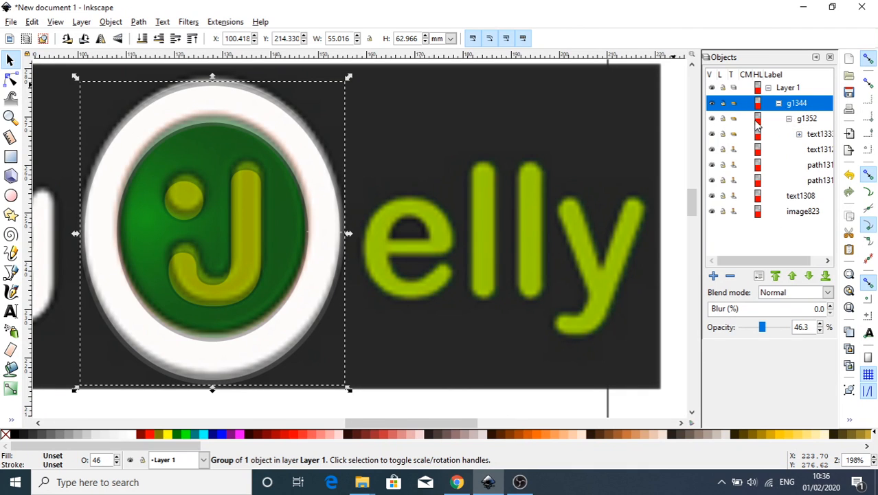
{"action": "left_click", "coordinate": [806, 119]}
{"action": "left_click", "coordinate": [791, 103]}
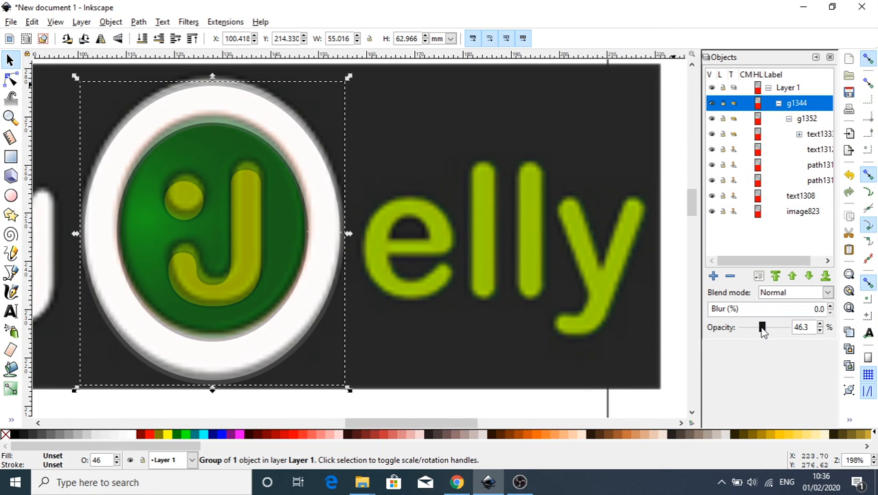
{"action": "left_click_drag", "start_coordinate": [763, 331], "coordinate": [805, 328]}
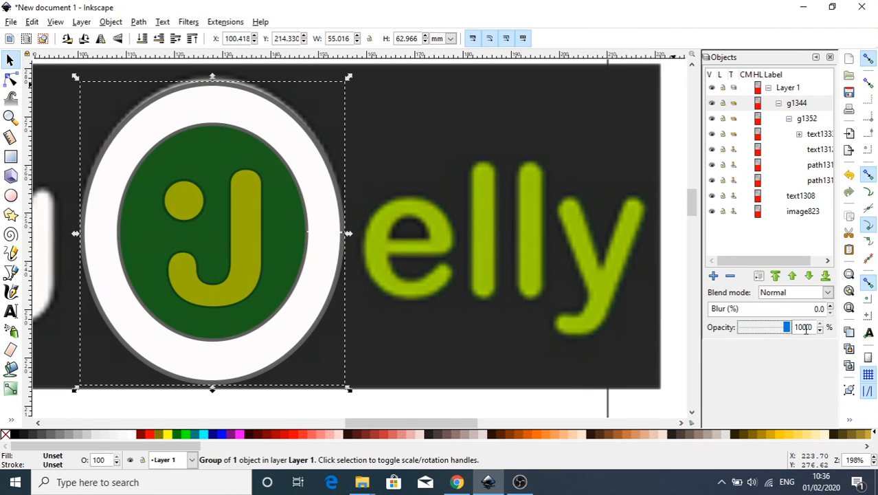
- Move the badge group off the reference badge to just beside it, over the "elly" lettering, for comparison
{"action": "left_click_drag", "start_coordinate": [237, 125], "coordinate": [507, 110]}
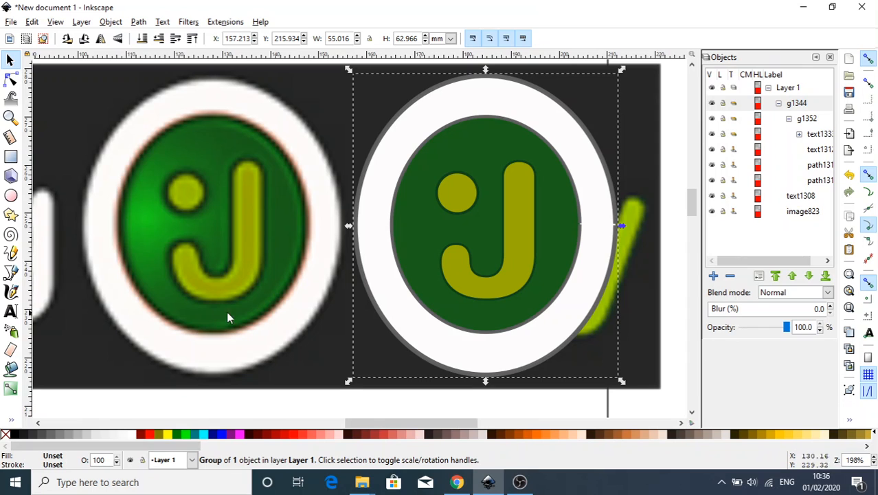
{"action": "key", "text": "minus"}
{"action": "key", "text": "minus"}
{"action": "key", "text": "minus"}
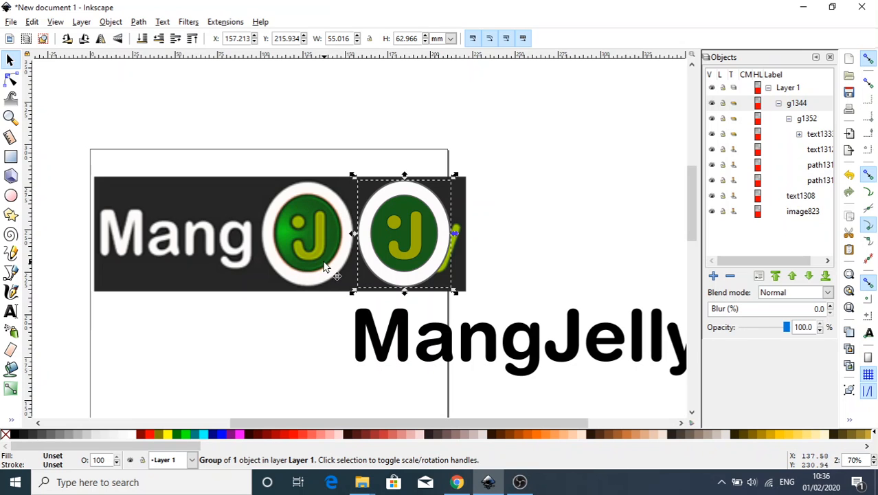
{"action": "key", "text": "minus"}
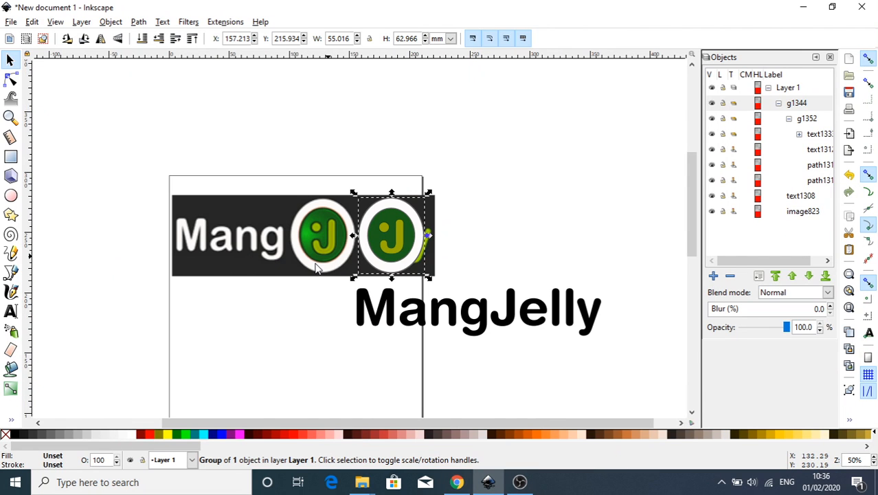
- Enter the nested badge group, duplicate its dark green inner ellipse and place the copy roughly over the original
{"action": "scroll", "coordinate": [316, 268], "scroll_direction": "up", "scroll_amount": 3}
{"action": "key", "text": "plus"}
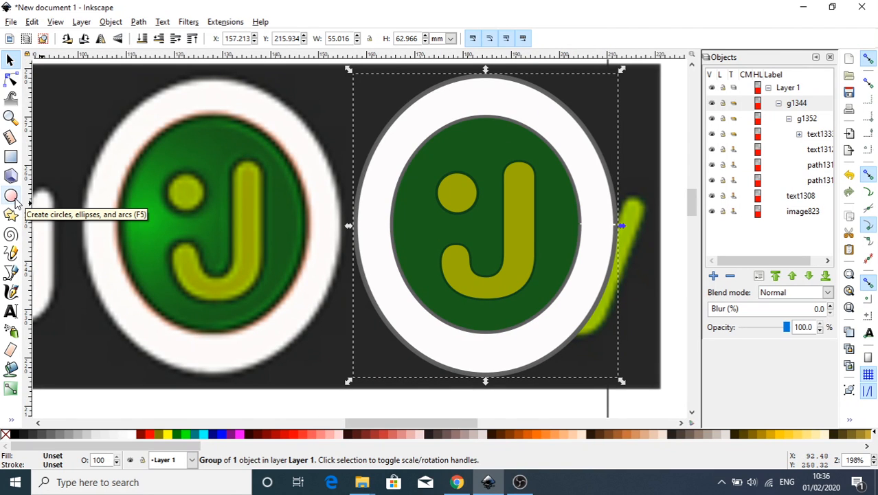
{"action": "double_click", "coordinate": [555, 212]}
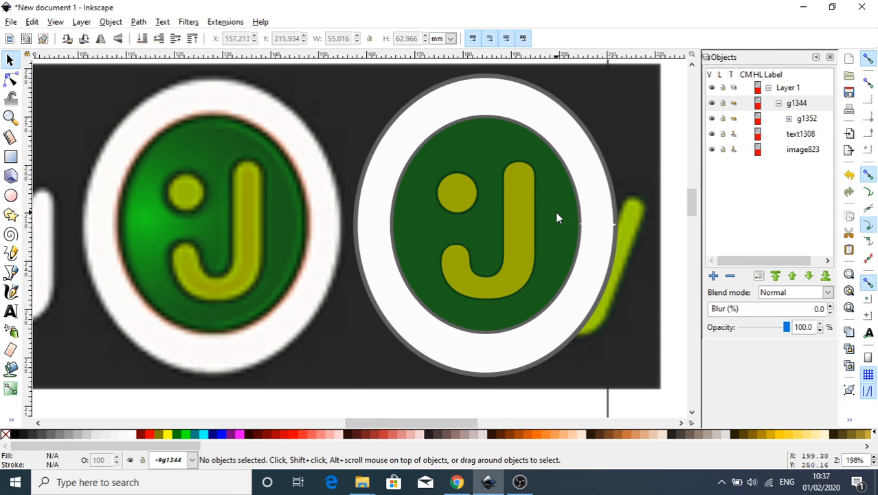
{"action": "left_click", "coordinate": [555, 213]}
{"action": "double_click", "coordinate": [556, 216]}
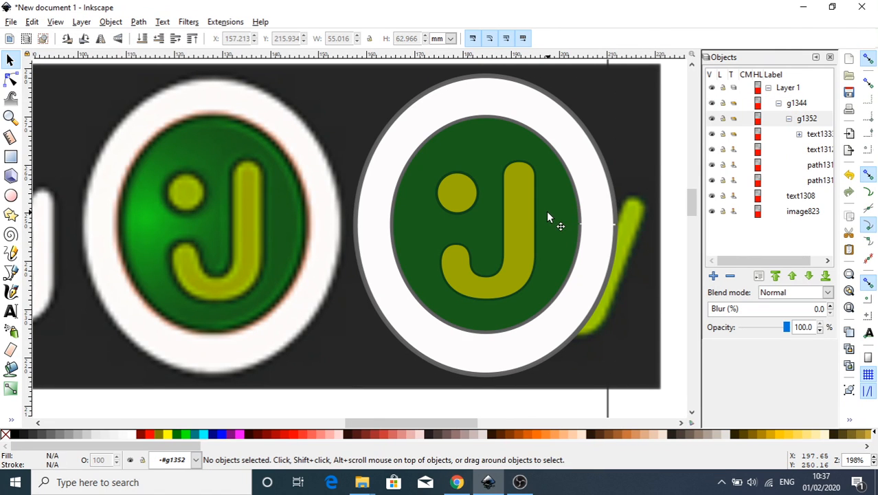
{"action": "left_click", "coordinate": [548, 215]}
{"action": "right_click", "coordinate": [549, 215]}
{"action": "left_click", "coordinate": [479, 375]}
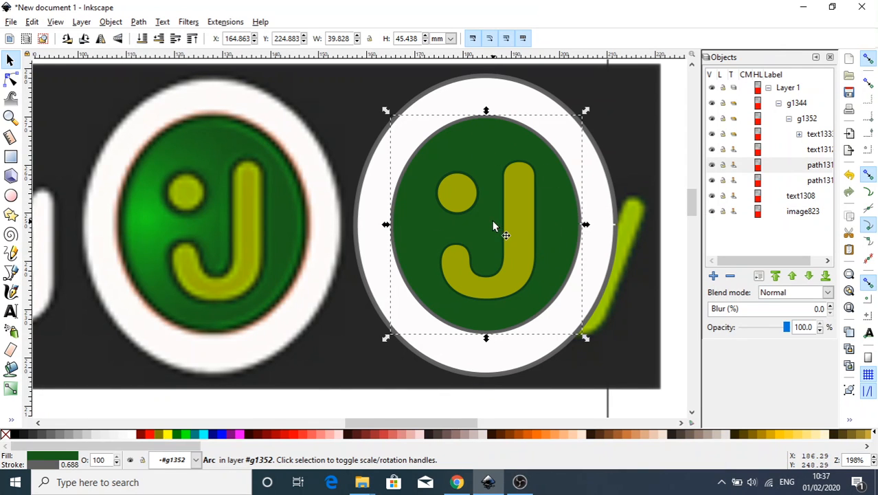
{"action": "key", "text": "ctrl+v"}
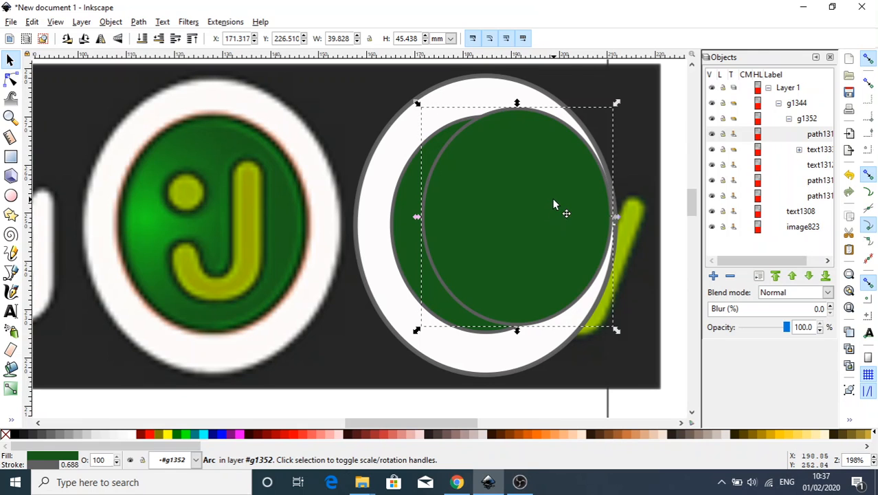
{"action": "left_click_drag", "start_coordinate": [553, 203], "coordinate": [534, 215]}
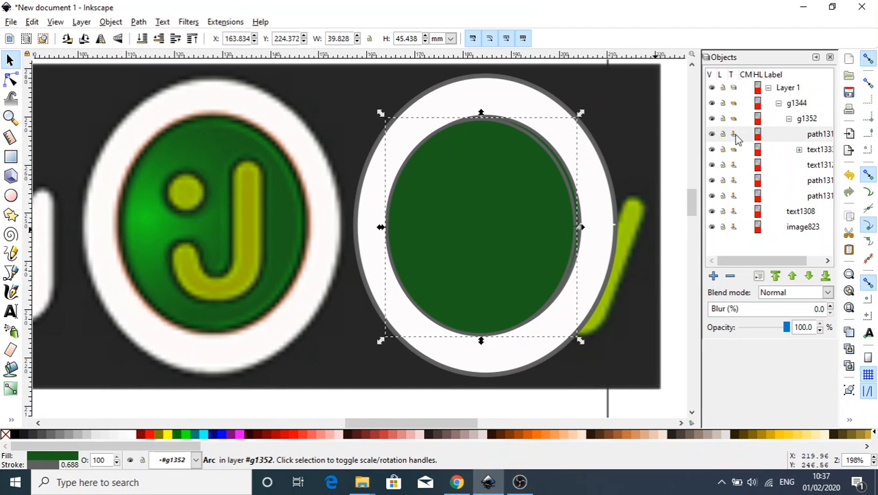
- Remove the duplicate ellipse's fill and set its stroke to white with lightness 255
{"action": "left_click", "coordinate": [136, 23]}
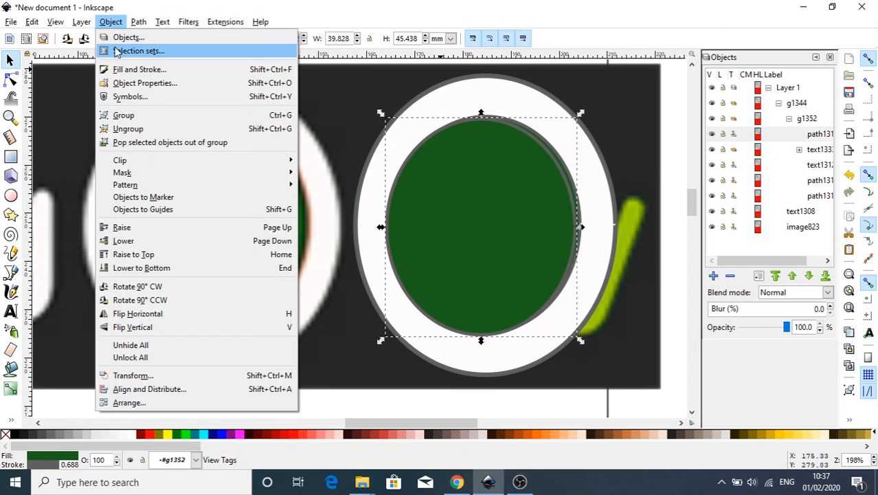
{"action": "left_click", "coordinate": [134, 70]}
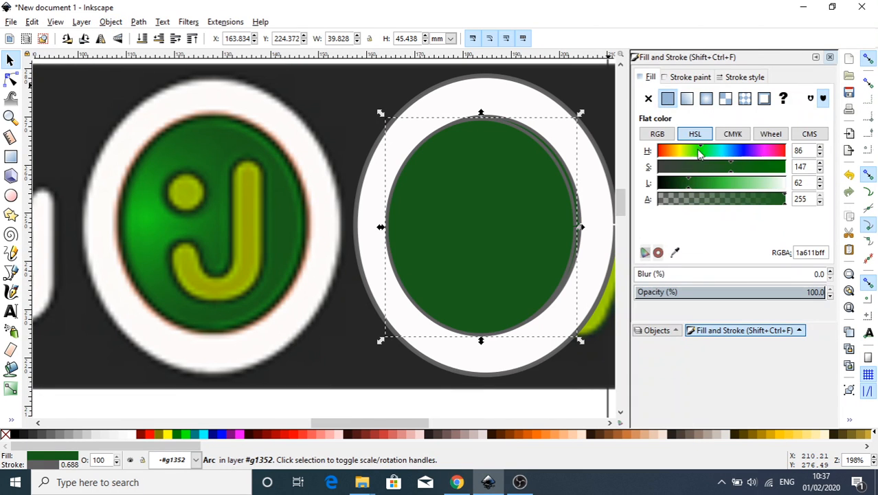
{"action": "left_click", "coordinate": [649, 99]}
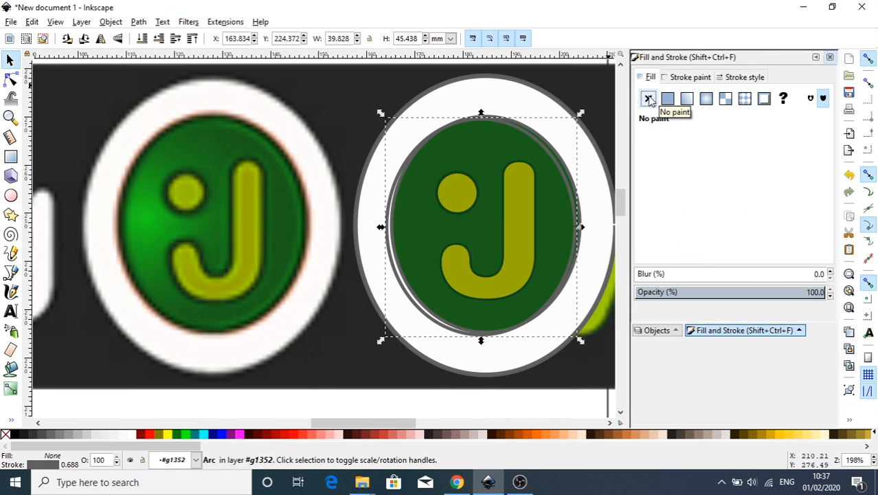
{"action": "left_click", "coordinate": [691, 78]}
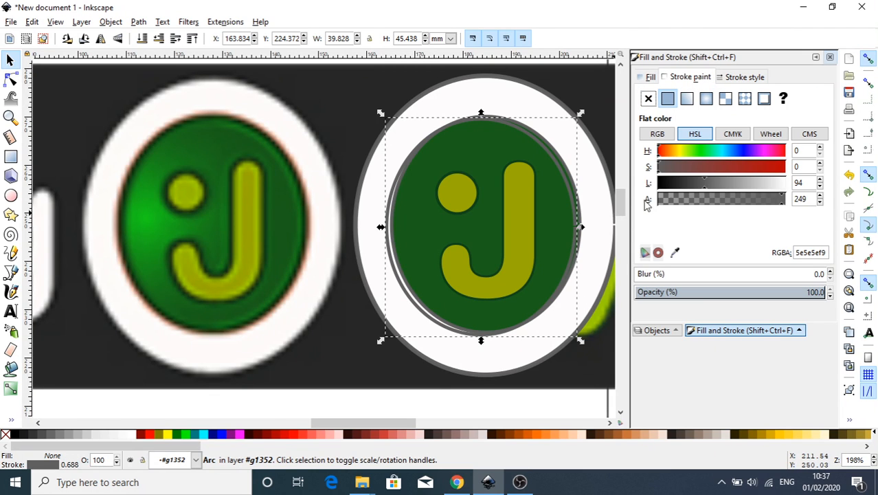
{"action": "left_click", "coordinate": [675, 254]}
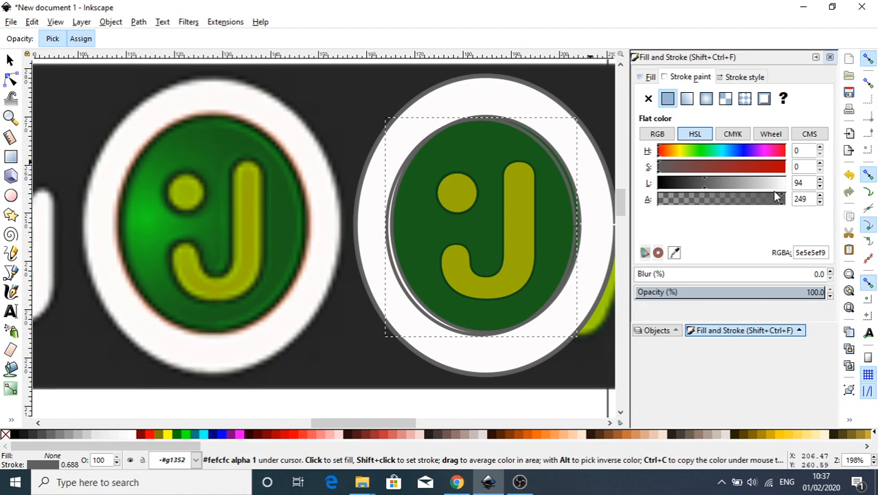
{"action": "left_click_drag", "start_coordinate": [760, 191], "coordinate": [786, 185]}
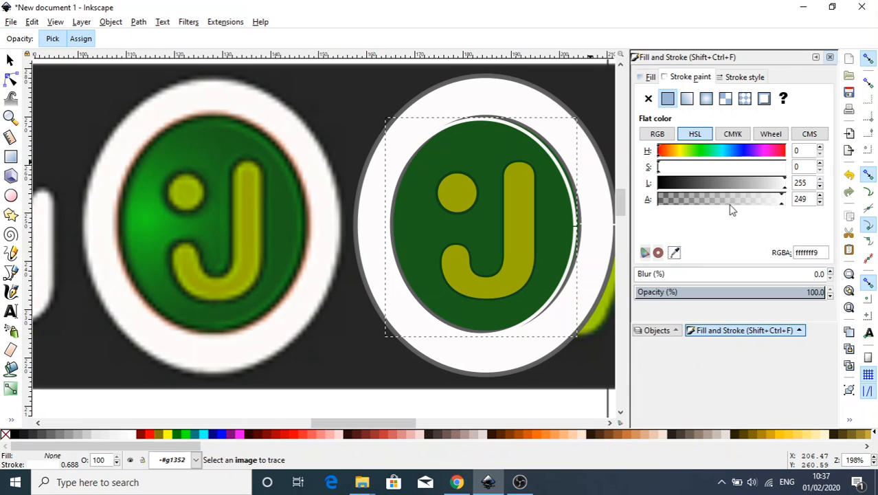
{"action": "left_click", "coordinate": [10, 59]}
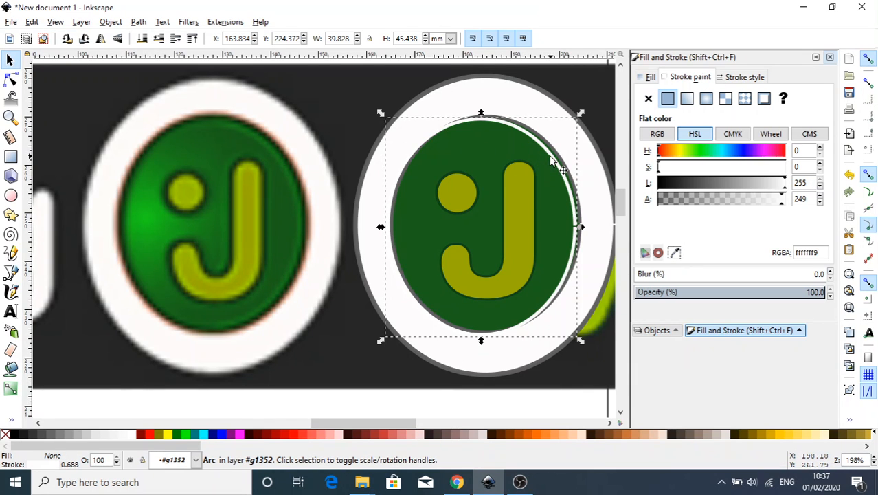
- Shift the white ring slightly over the green ellipse and scale it down proportionally to about 38.9 by 44.4 mm
{"action": "left_click_drag", "start_coordinate": [554, 163], "coordinate": [556, 160]}
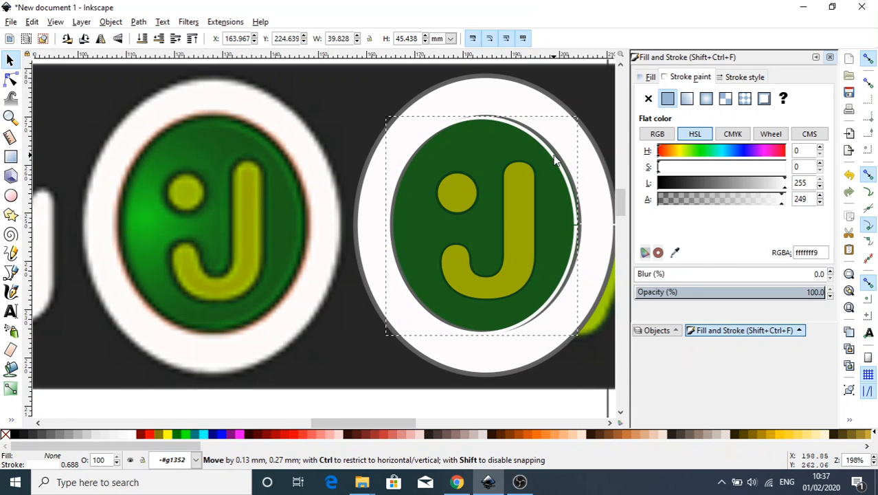
{"action": "left_click_drag", "start_coordinate": [556, 159], "coordinate": [552, 154]}
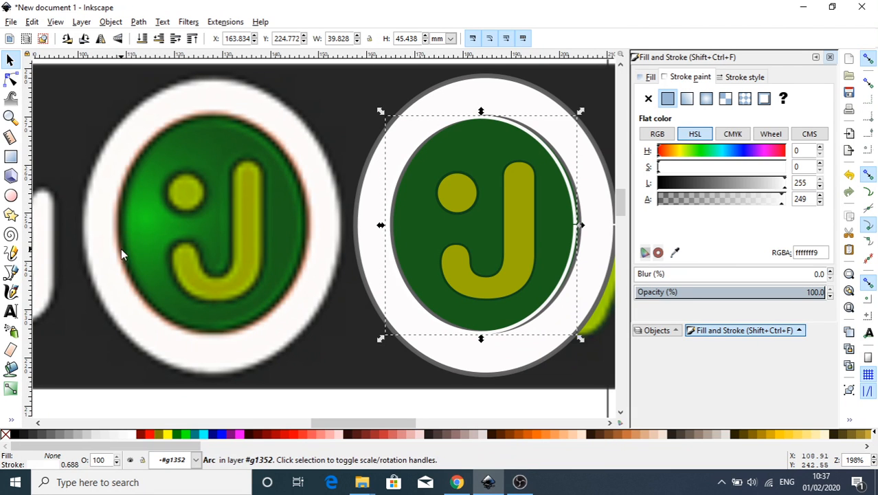
{"action": "key", "text": "minus"}
{"action": "key", "text": "minus"}
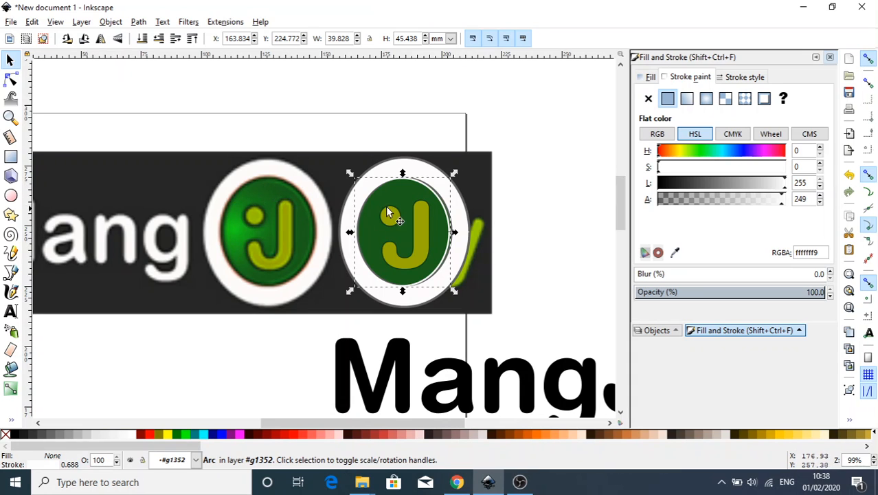
{"action": "key", "text": "ctrl"}
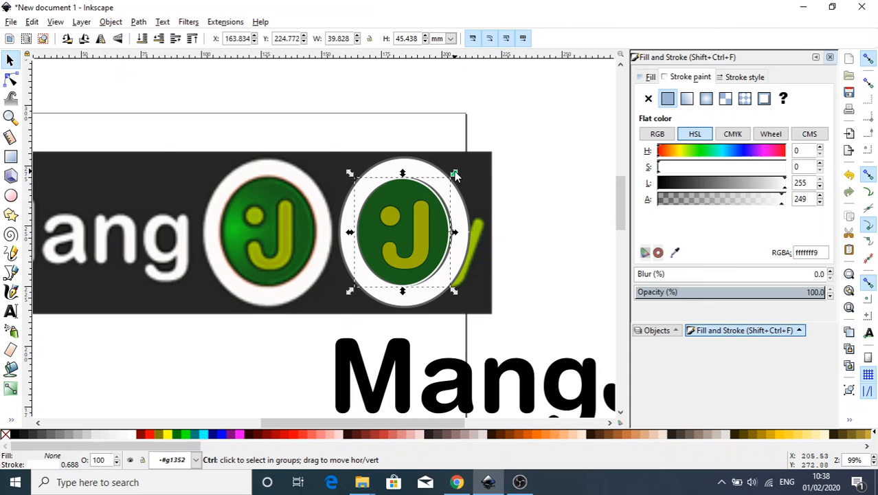
{"action": "left_click_drag", "start_coordinate": [454, 176], "coordinate": [453, 175]}
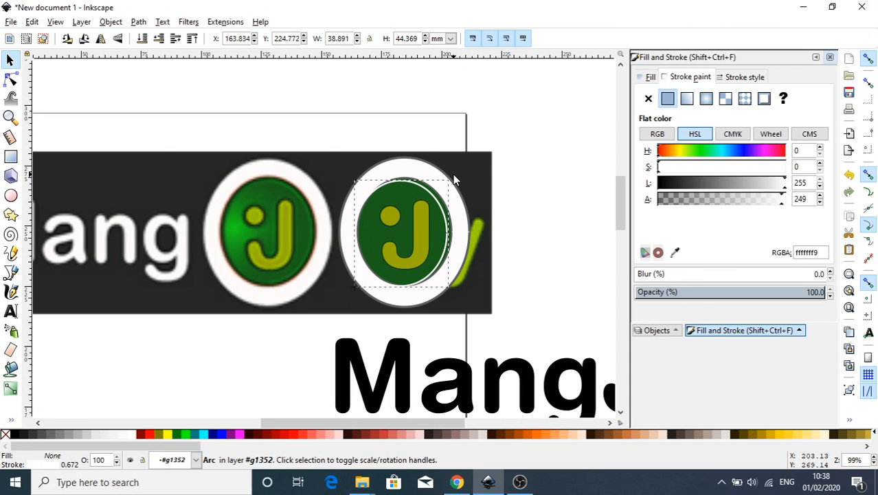
- Undo the accidental move of the green ellipse and centre the white ring over it instead
{"action": "left_click_drag", "start_coordinate": [414, 199], "coordinate": [417, 198]}
{"action": "key", "text": "ctrl+z"}
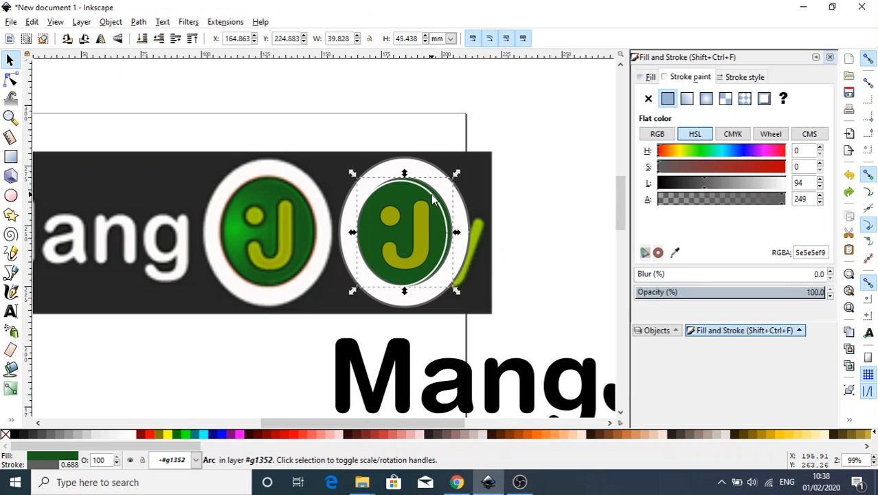
{"action": "left_click", "coordinate": [431, 194]}
{"action": "left_click_drag", "start_coordinate": [431, 193], "coordinate": [437, 196]}
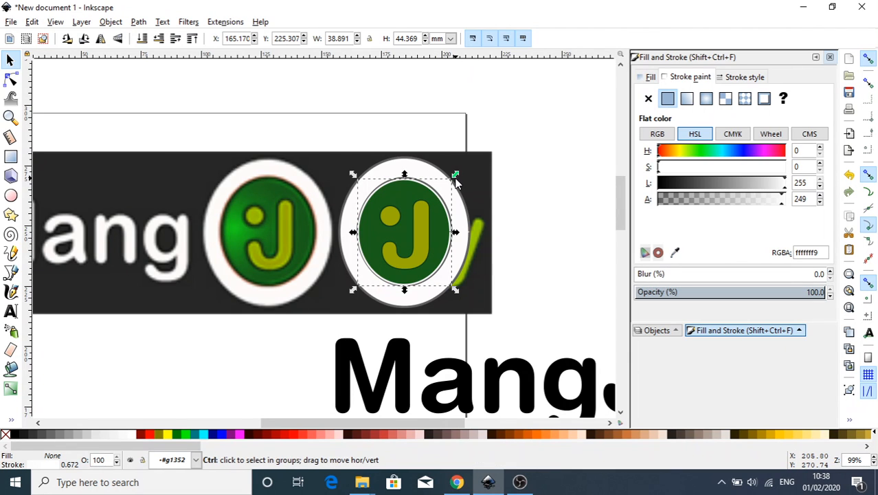
- Scale the white ring down proportionally to about 38 by 43.3 mm and nudge it up and right to recentre it
{"action": "left_click_drag", "start_coordinate": [456, 179], "coordinate": [454, 181]}
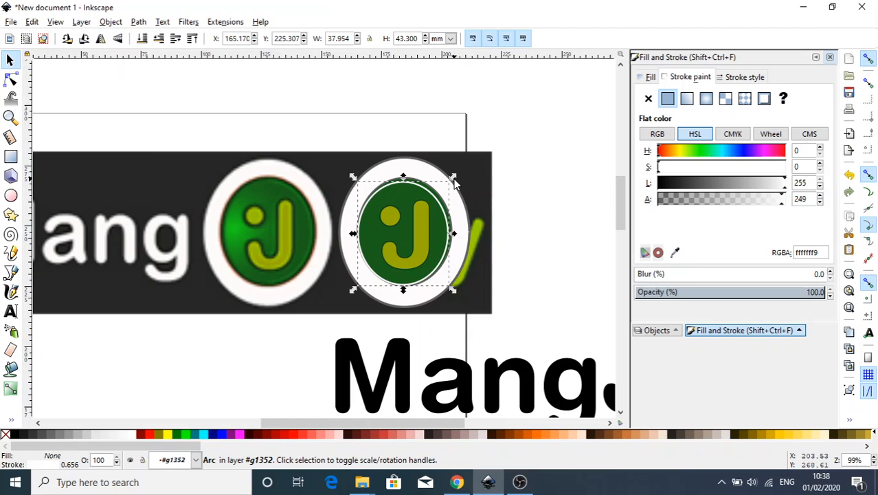
{"action": "key", "text": "Up"}
{"action": "key", "text": "Right"}
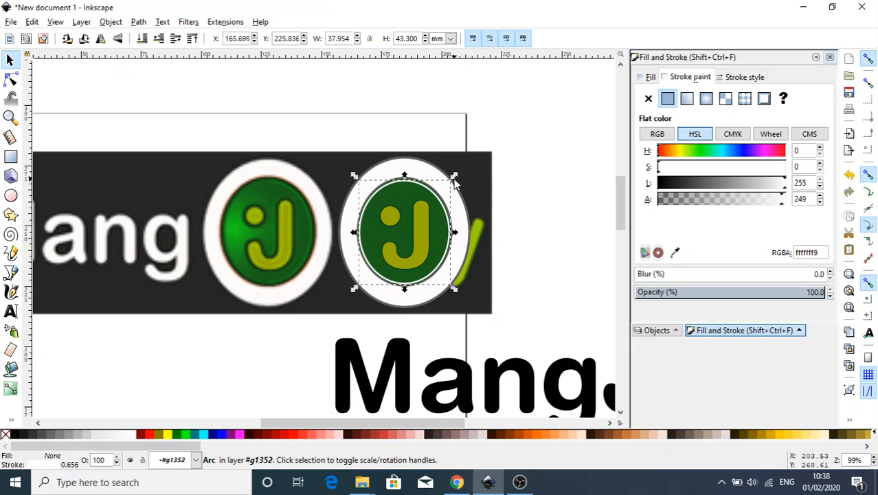
- Lower the white ring's opacity to 57.1% and widen its stroke to 1.056 mm
{"action": "left_click_drag", "start_coordinate": [783, 294], "coordinate": [744, 294]}
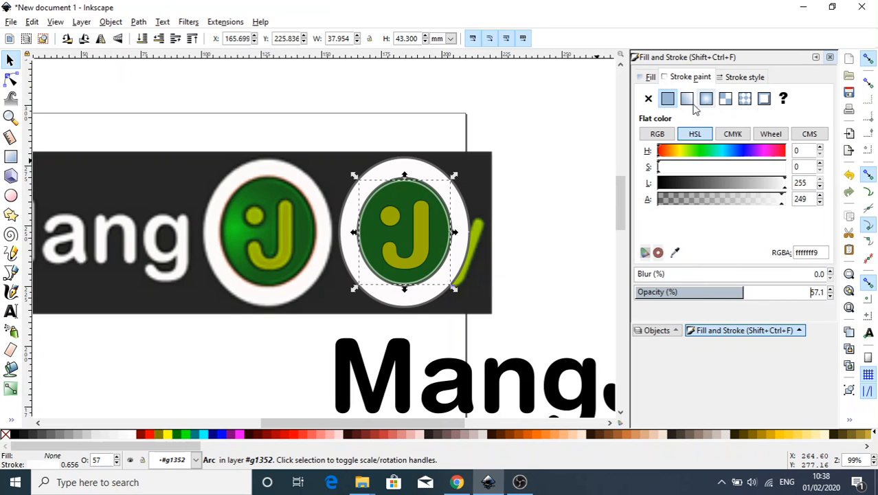
{"action": "left_click", "coordinate": [742, 74]}
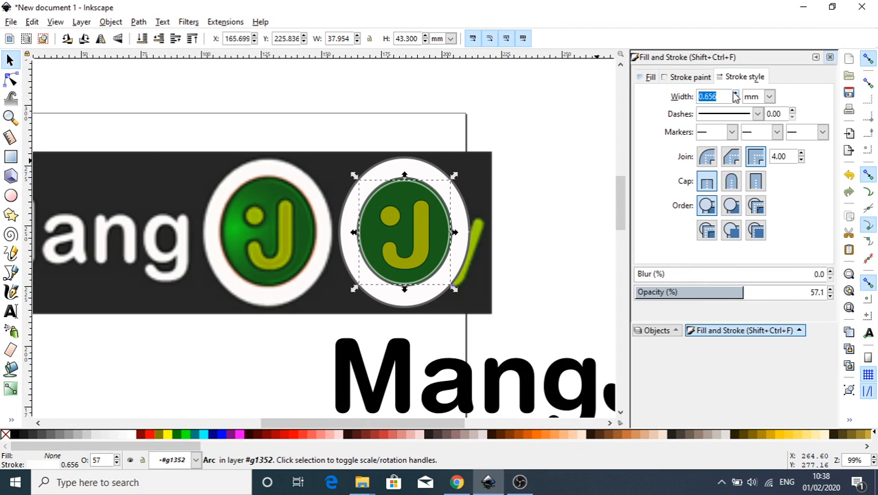
{"action": "left_click", "coordinate": [735, 95]}
{"action": "left_click", "coordinate": [734, 94]}
{"action": "left_click", "coordinate": [735, 94]}
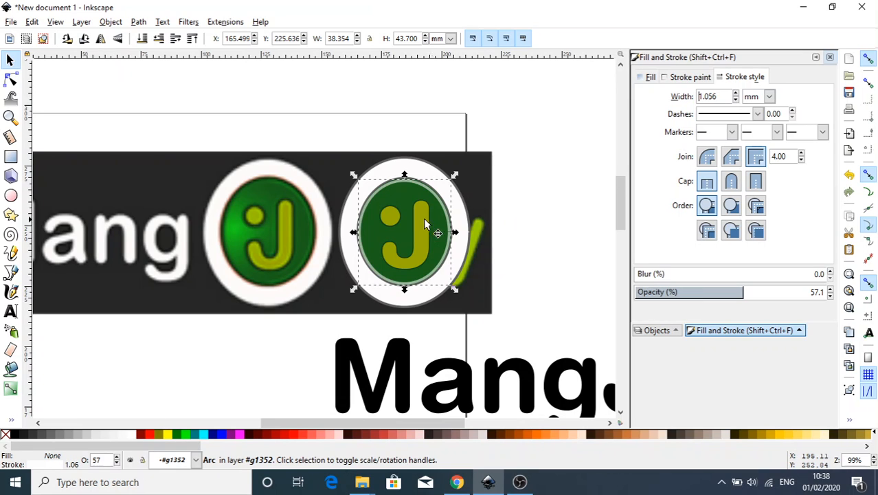
- Select the translucent white ring again and nudge it one step left within the green ellipse
{"action": "left_click", "coordinate": [436, 235]}
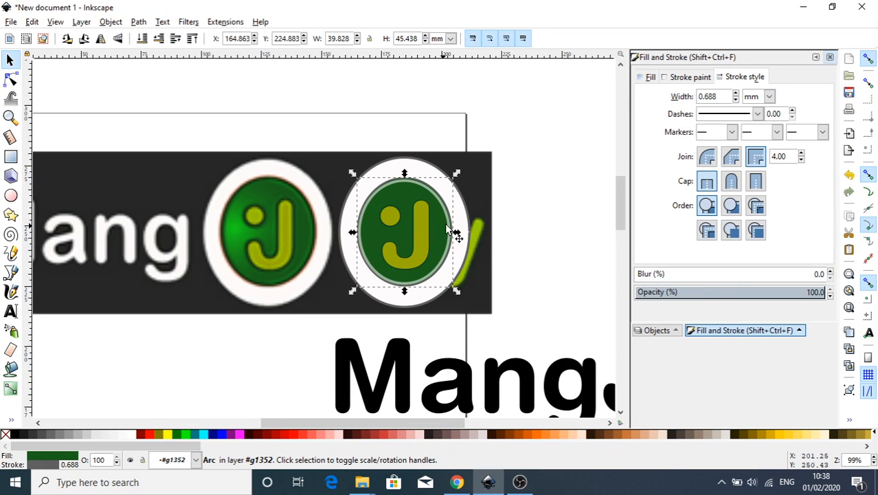
{"action": "left_click", "coordinate": [450, 225]}
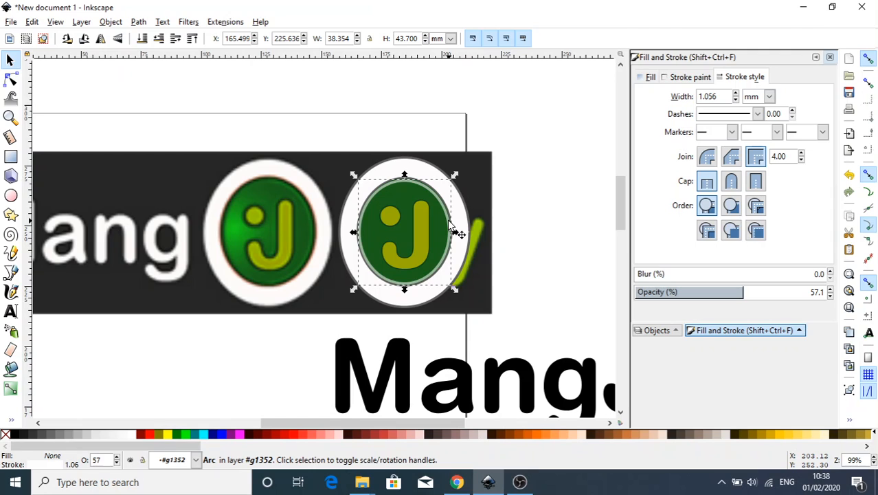
{"action": "key", "text": "Left"}
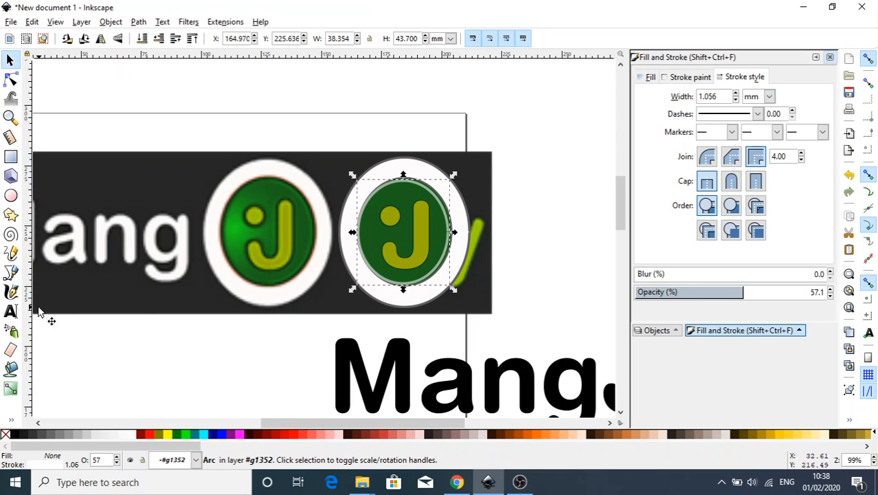
- Try to draw a linear gradient on the ring's fill from its right edge toward the centre
{"action": "left_click", "coordinate": [11, 389]}
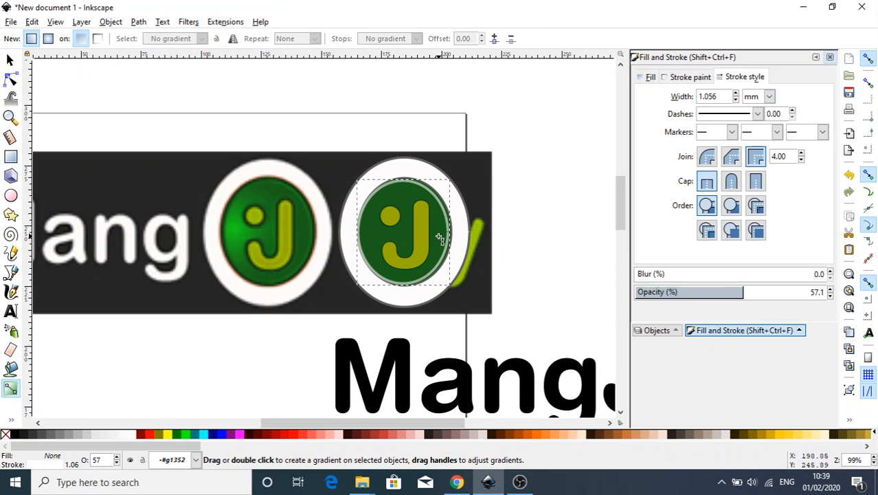
{"action": "left_click_drag", "start_coordinate": [447, 235], "coordinate": [410, 234]}
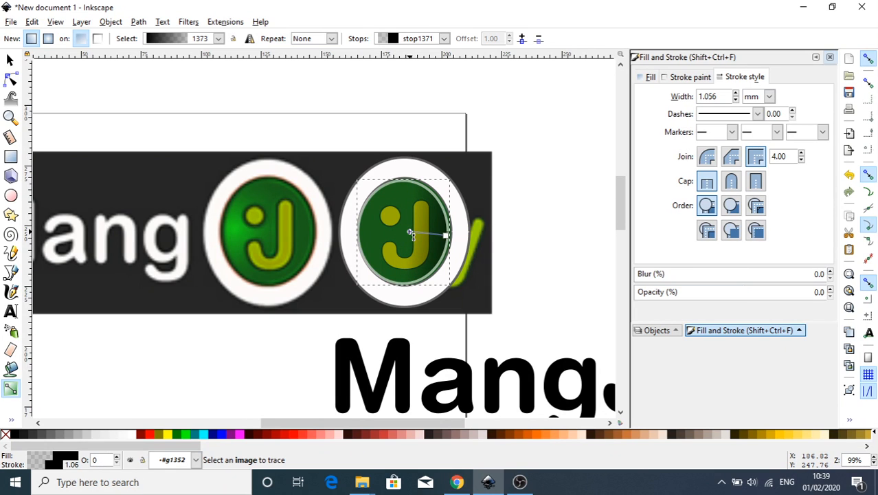
{"action": "key", "text": "Delete"}
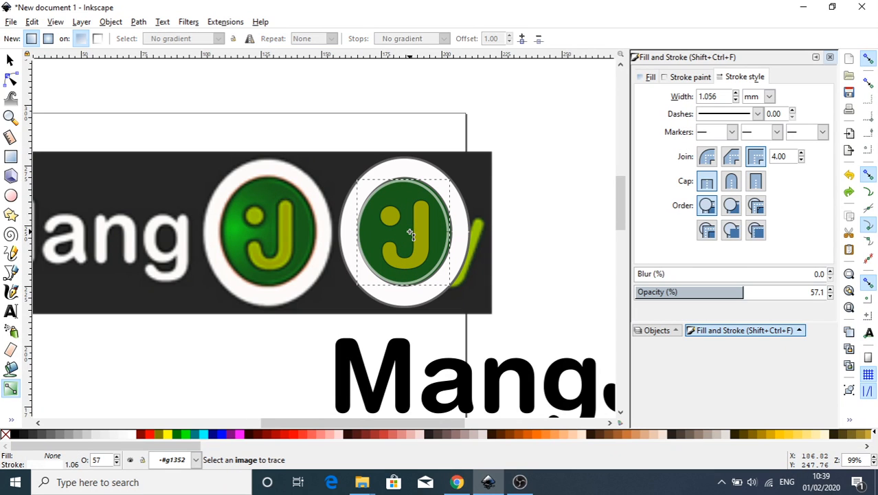
- Apply a linear gradient to the ring's stroke, with the transparent end at the ring's left edge and the white end beyond its right edge
{"action": "left_click", "coordinate": [692, 78]}
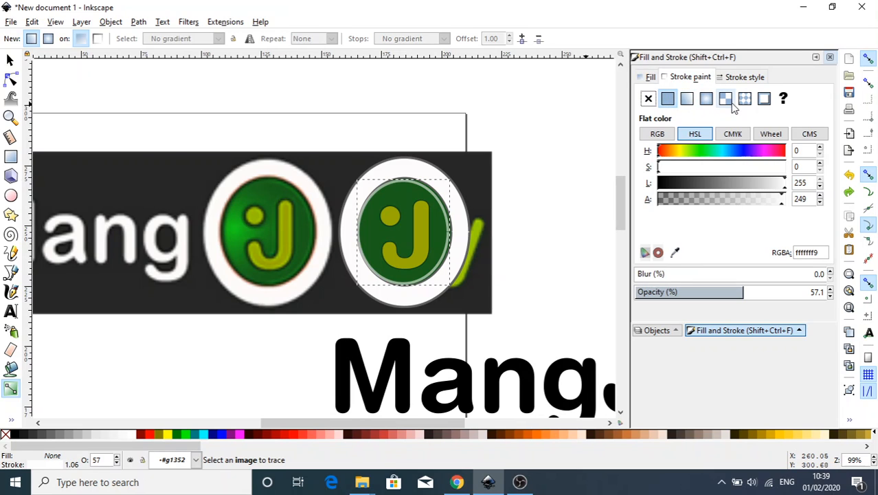
{"action": "left_click", "coordinate": [688, 99]}
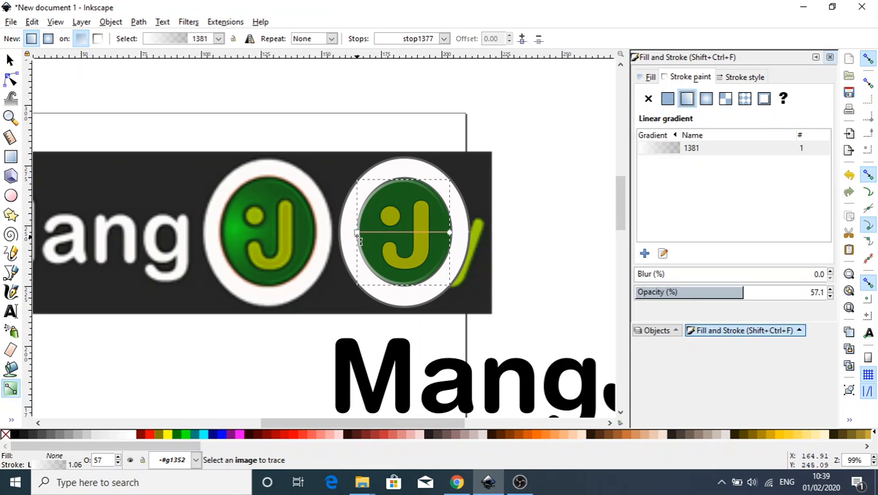
{"action": "left_click_drag", "start_coordinate": [357, 234], "coordinate": [402, 204]}
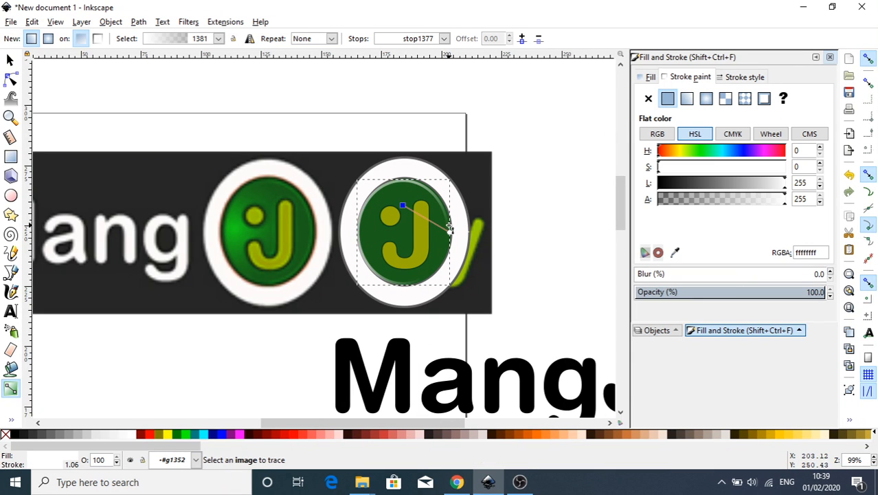
{"action": "mouse_move", "coordinate": [448, 233]}
{"action": "left_mouse_down"}
{"action": "mouse_move", "coordinate": [388, 264]}
{"action": "mouse_move", "coordinate": [347, 215]}
{"action": "mouse_move", "coordinate": [358, 229]}
{"action": "left_mouse_up"}
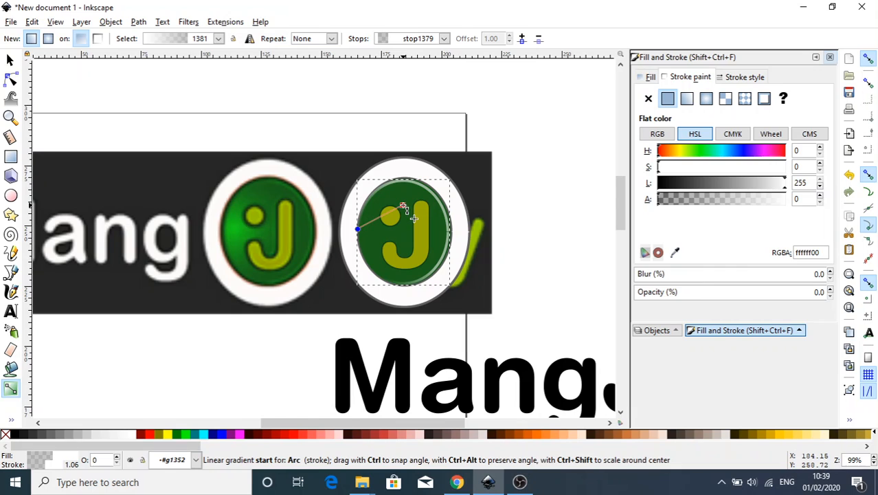
{"action": "mouse_move", "coordinate": [402, 205]}
{"action": "left_mouse_down"}
{"action": "mouse_move", "coordinate": [453, 245]}
{"action": "mouse_move", "coordinate": [602, 249]}
{"action": "mouse_move", "coordinate": [450, 239]}
{"action": "mouse_move", "coordinate": [479, 250]}
{"action": "mouse_move", "coordinate": [481, 243]}
{"action": "left_mouse_up"}
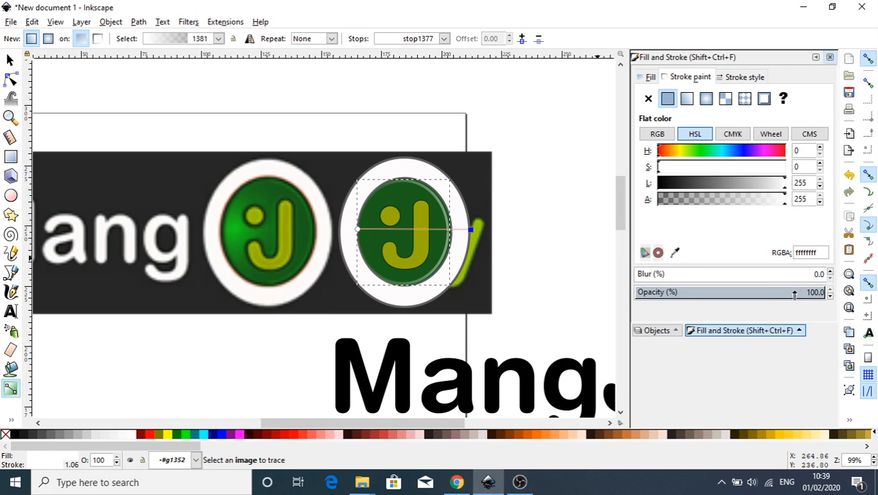
- Set the white gradient stop to 57.8% opacity and hue 45, and move it closer to the ring's right edge
{"action": "left_click_drag", "start_coordinate": [793, 293], "coordinate": [744, 293]}
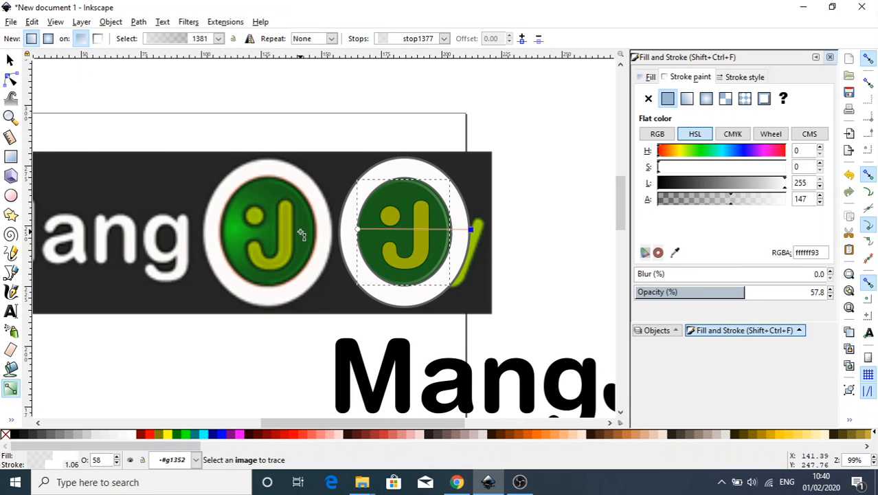
{"action": "left_click", "coordinate": [680, 152]}
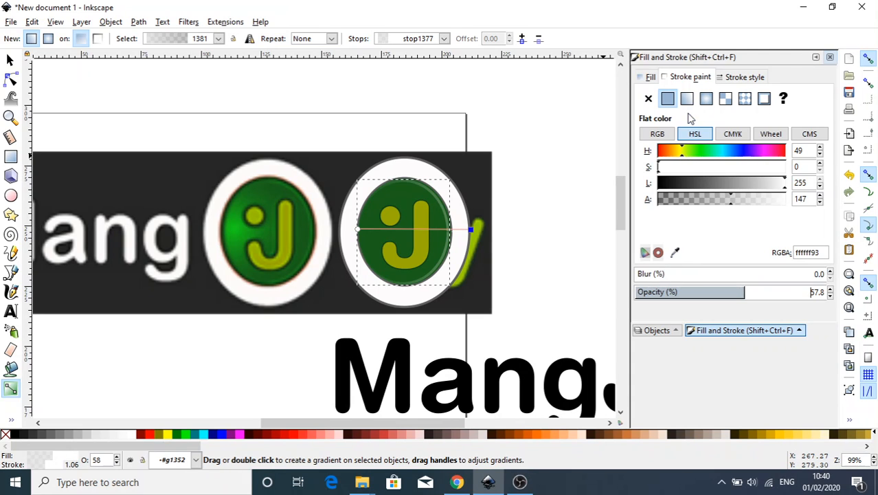
{"action": "mouse_move", "coordinate": [690, 153]}
{"action": "left_mouse_down"}
{"action": "mouse_move", "coordinate": [756, 152]}
{"action": "mouse_move", "coordinate": [682, 151]}
{"action": "left_mouse_up"}
{"action": "left_click_drag", "start_coordinate": [472, 228], "coordinate": [456, 229]}
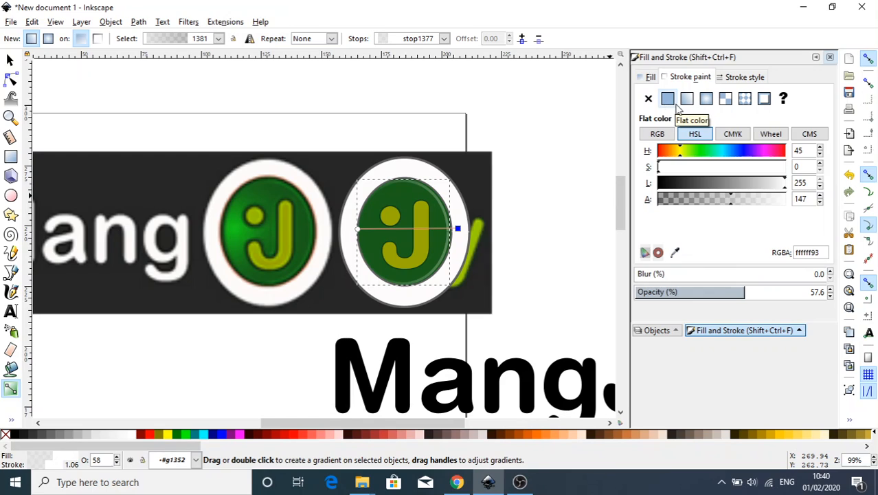
- Try tinting the ring's gradient stop by raising its stroke colour saturation to 151
{"action": "left_click", "coordinate": [651, 79]}
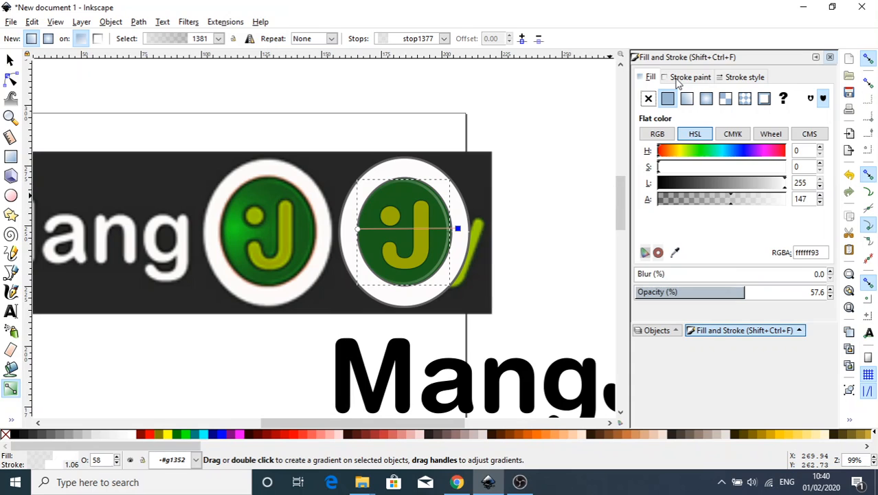
{"action": "left_click", "coordinate": [679, 78]}
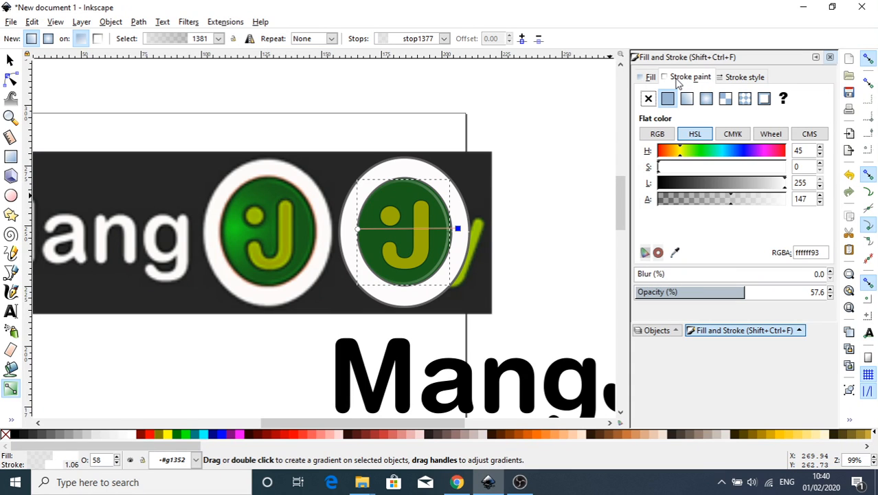
{"action": "left_click_drag", "start_coordinate": [670, 170], "coordinate": [732, 171]}
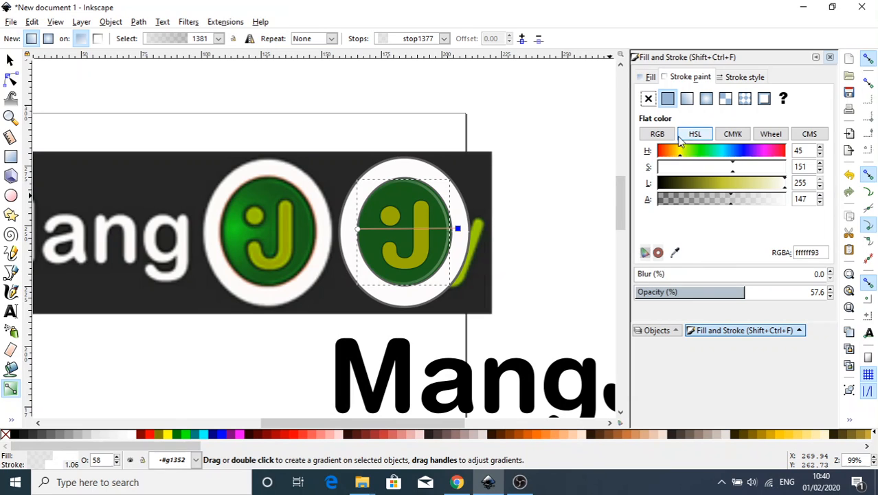
- Examine the ring's linear stroke gradient definition and the Gradient tool's preferences
{"action": "left_click", "coordinate": [687, 100]}
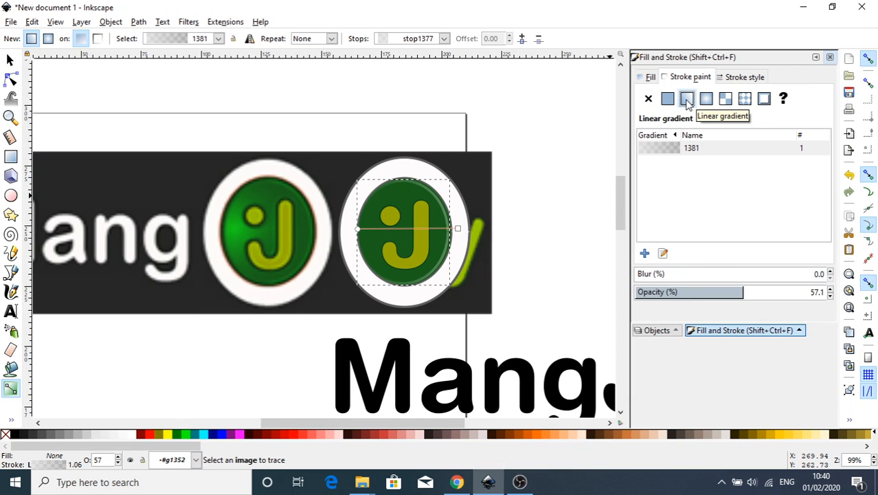
{"action": "left_click", "coordinate": [666, 151]}
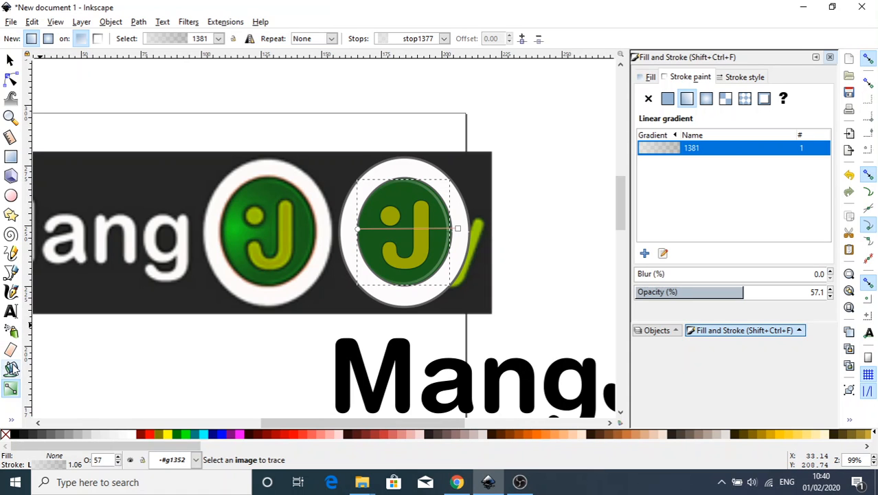
{"action": "left_click", "coordinate": [11, 389]}
{"action": "double_click", "coordinate": [10, 389]}
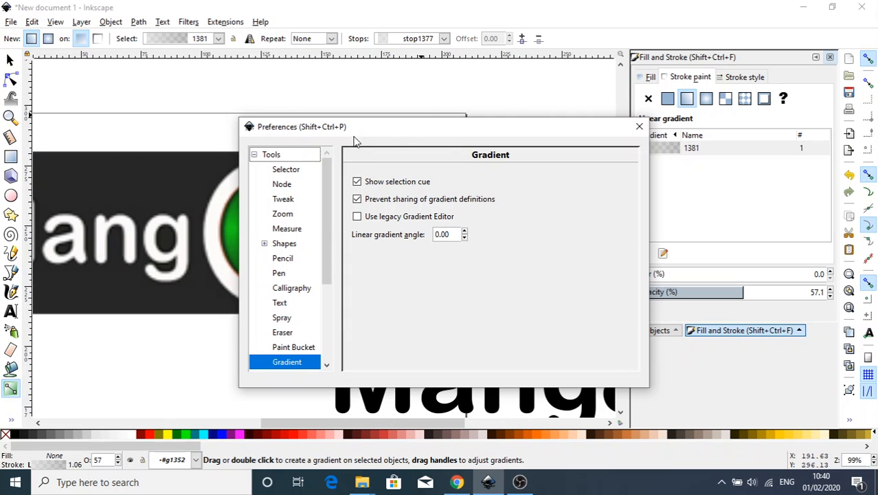
{"action": "left_click_drag", "start_coordinate": [383, 128], "coordinate": [156, 113]}
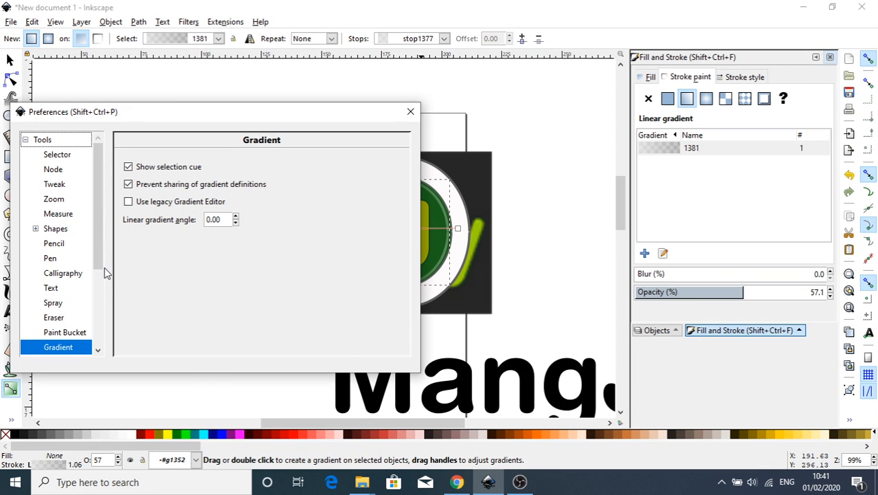
{"action": "left_click", "coordinate": [410, 112]}
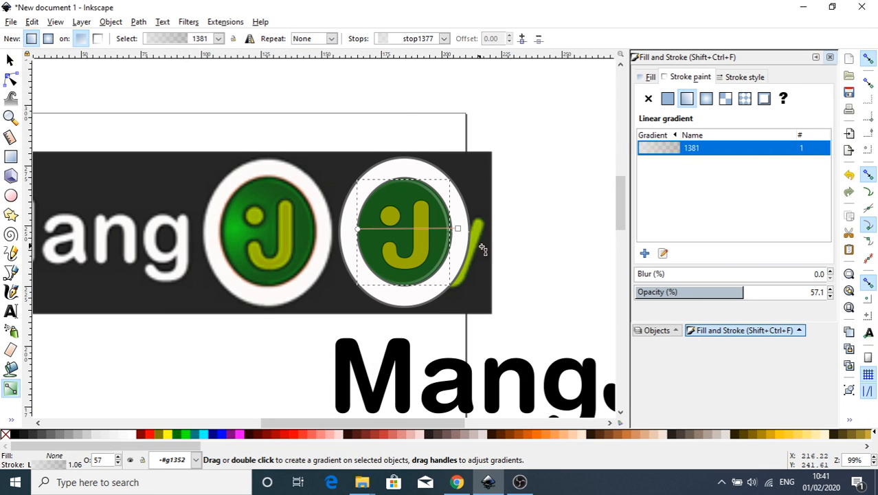
- Undo the last gradient handle move, try ending the gradient inside the ring's right edge, and reset the stroke to a flat colour
{"action": "key", "text": "ctrl+z"}
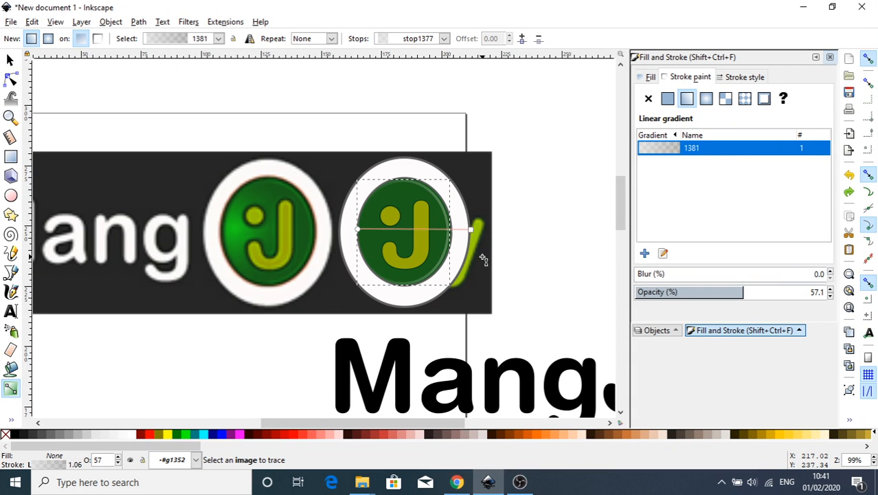
{"action": "mouse_move", "coordinate": [480, 244]}
{"action": "left_mouse_down"}
{"action": "mouse_move", "coordinate": [446, 232]}
{"action": "mouse_move", "coordinate": [388, 232]}
{"action": "mouse_move", "coordinate": [393, 219]}
{"action": "mouse_move", "coordinate": [453, 236]}
{"action": "mouse_move", "coordinate": [454, 244]}
{"action": "left_mouse_up"}
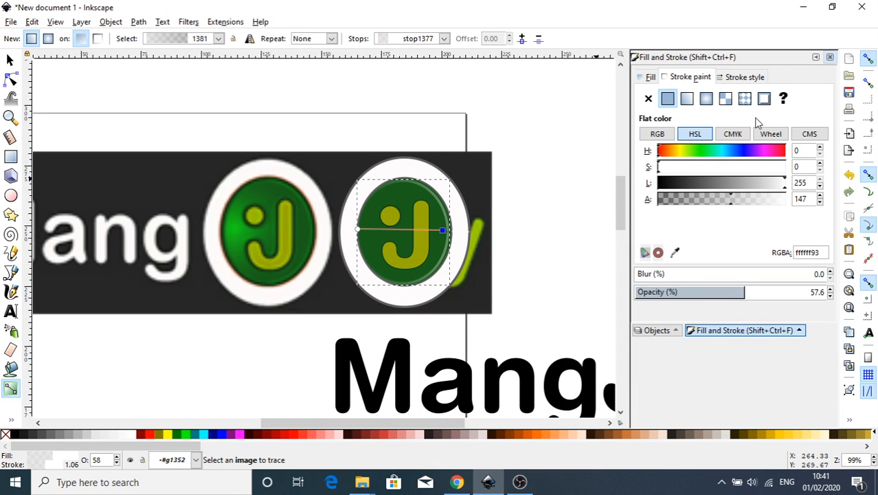
{"action": "left_click", "coordinate": [688, 100]}
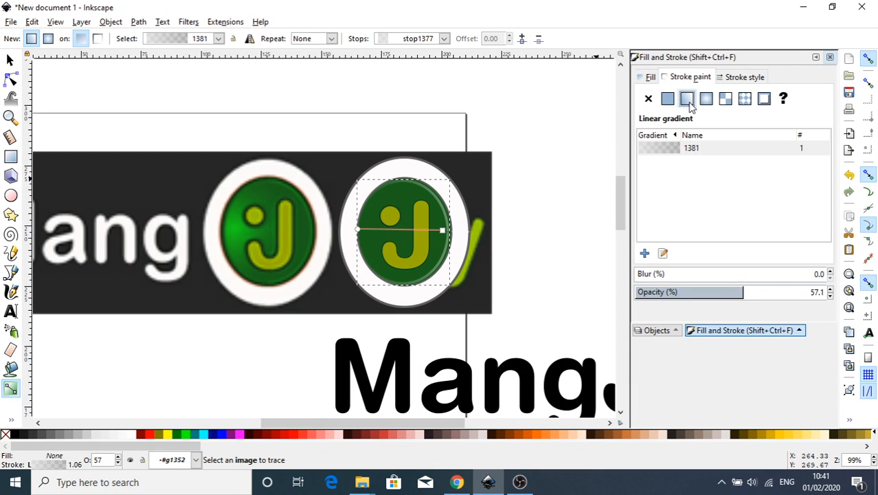
{"action": "left_click", "coordinate": [668, 101]}
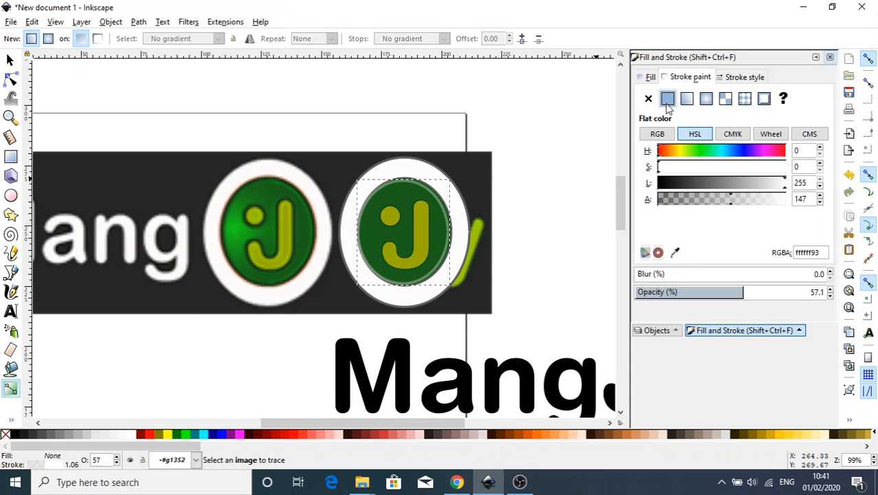
- Apply a fresh linear gradient to the ring's stroke, running from transparent beyond the ring's left side to opaque white beyond its right side
{"action": "left_click", "coordinate": [687, 99]}
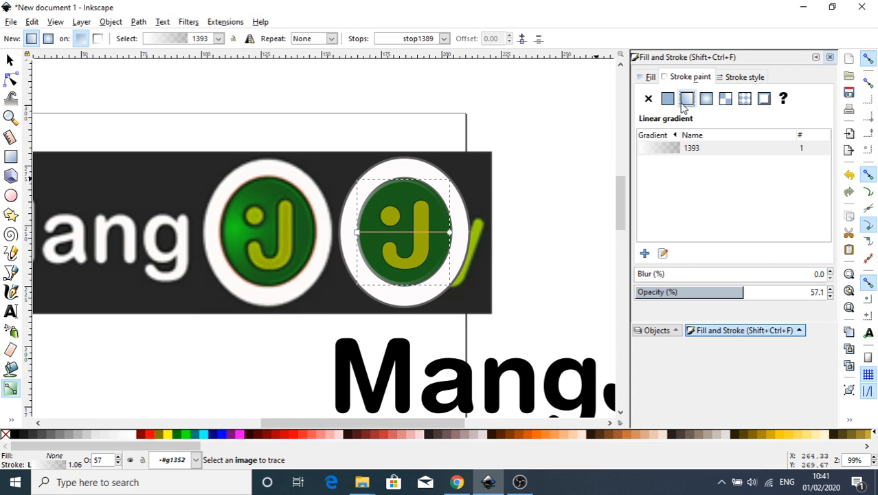
{"action": "left_click", "coordinate": [663, 150]}
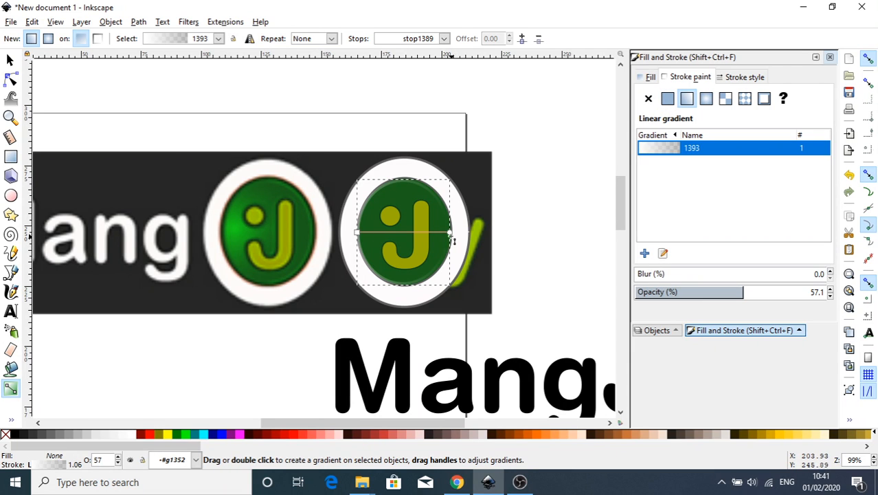
{"action": "mouse_move", "coordinate": [449, 234]}
{"action": "left_mouse_down"}
{"action": "mouse_move", "coordinate": [395, 237]}
{"action": "mouse_move", "coordinate": [451, 233]}
{"action": "mouse_move", "coordinate": [308, 222]}
{"action": "mouse_move", "coordinate": [318, 234]}
{"action": "mouse_move", "coordinate": [528, 225]}
{"action": "mouse_move", "coordinate": [471, 235]}
{"action": "mouse_move", "coordinate": [504, 237]}
{"action": "left_mouse_up"}
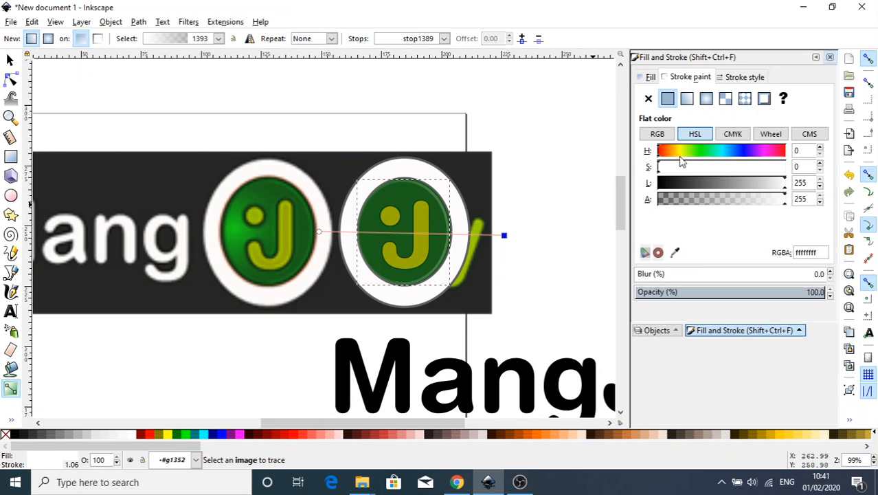
- Colour the opaque gradient stop yellow with hue 48, saturation 231 and lightness 130, and move it much farther right of the ring
{"action": "left_click_drag", "start_coordinate": [675, 167], "coordinate": [722, 182]}
{"action": "left_click", "coordinate": [770, 151]}
{"action": "left_click_drag", "start_coordinate": [779, 153], "coordinate": [684, 157]}
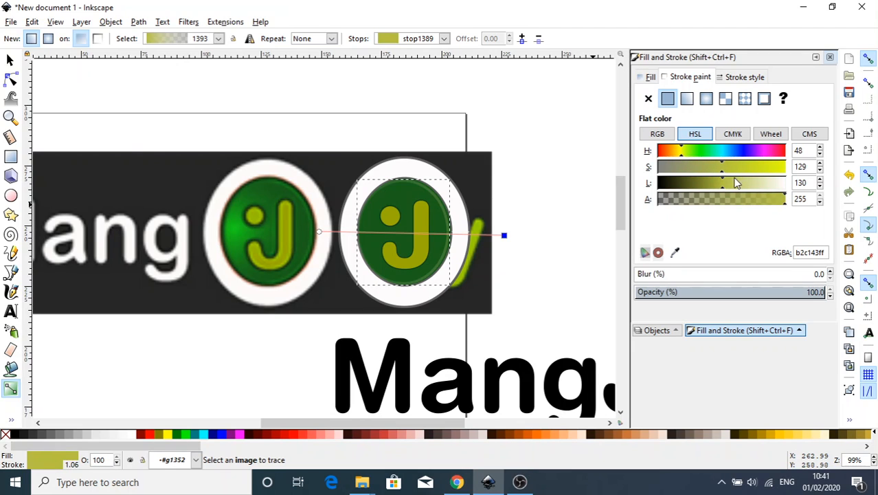
{"action": "left_click_drag", "start_coordinate": [725, 167], "coordinate": [773, 169]}
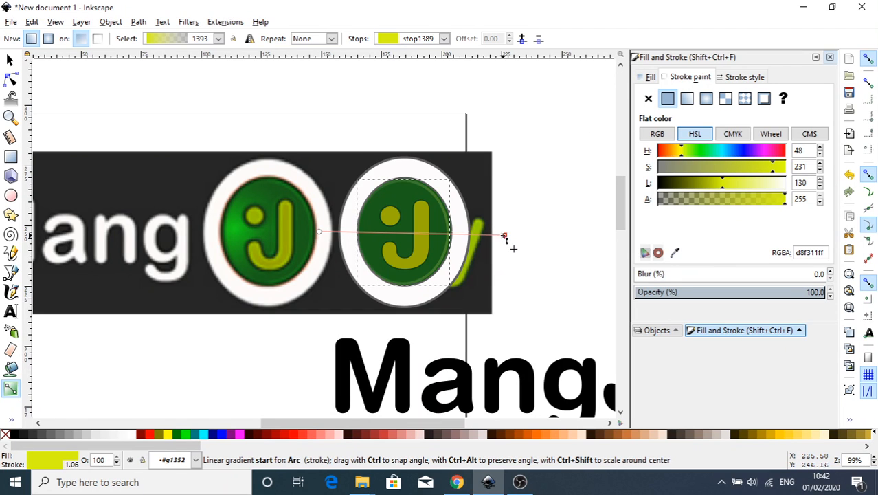
{"action": "left_click_drag", "start_coordinate": [506, 237], "coordinate": [575, 237]}
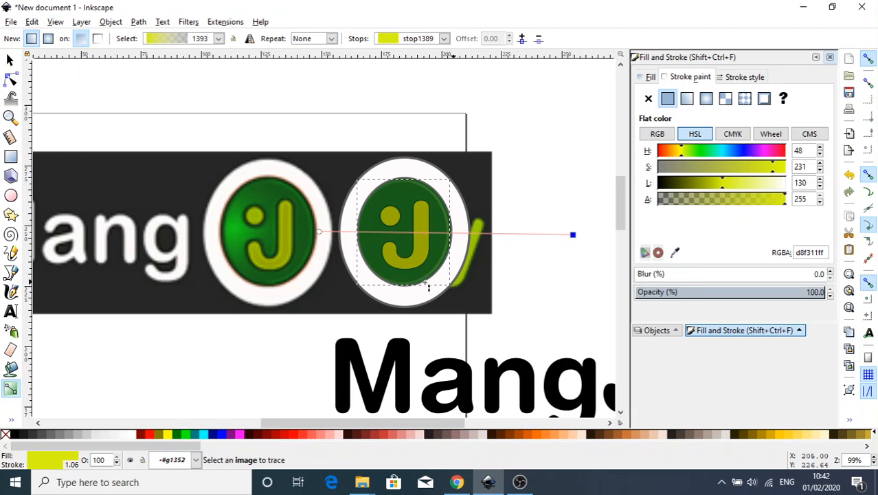
- Try nudging the ring left and right within the green ellipse
{"action": "left_click", "coordinate": [11, 61]}
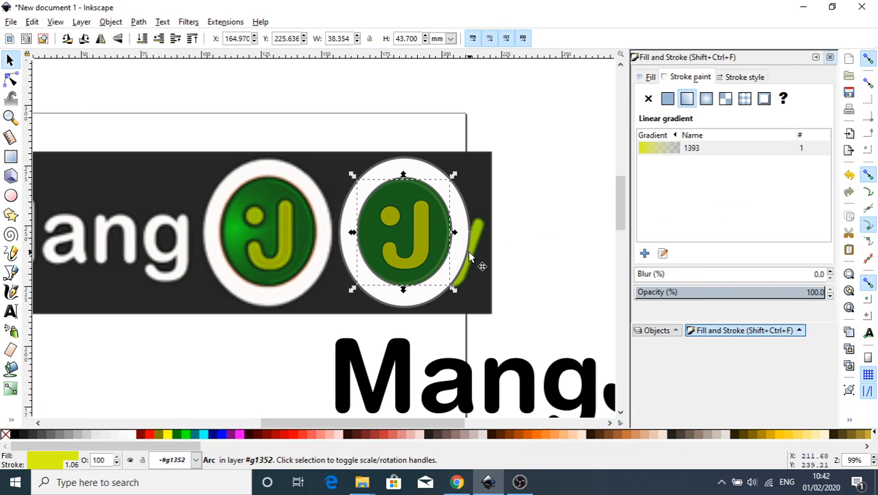
{"action": "key", "text": "Left"}
{"action": "key", "text": "Right"}
{"action": "key", "text": "Right"}
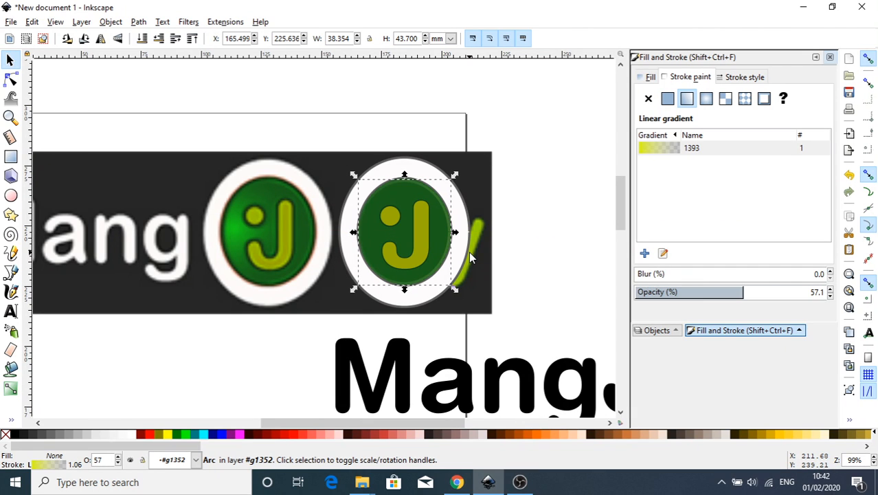
{"action": "key", "text": "Left"}
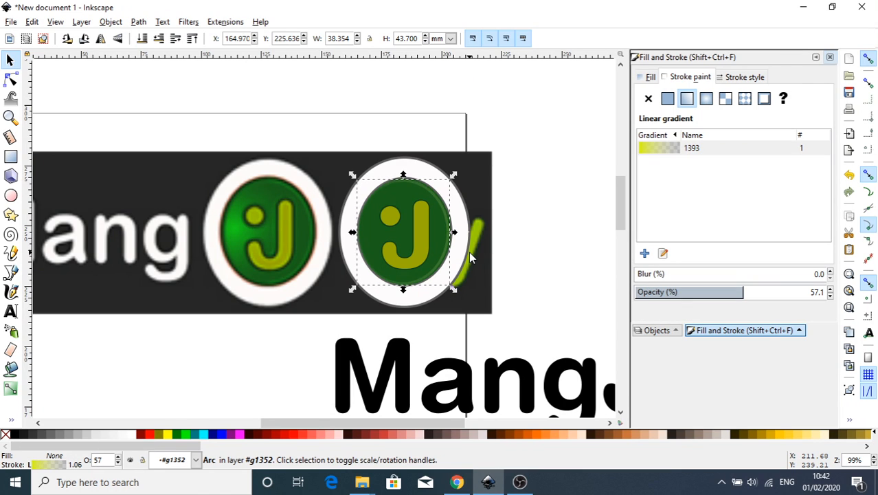
- Try a 2.0% blur on the gradient ring and deselect it to judge the effect
{"action": "left_click", "coordinate": [637, 275]}
{"action": "left_click_drag", "start_coordinate": [637, 275], "coordinate": [638, 274]}
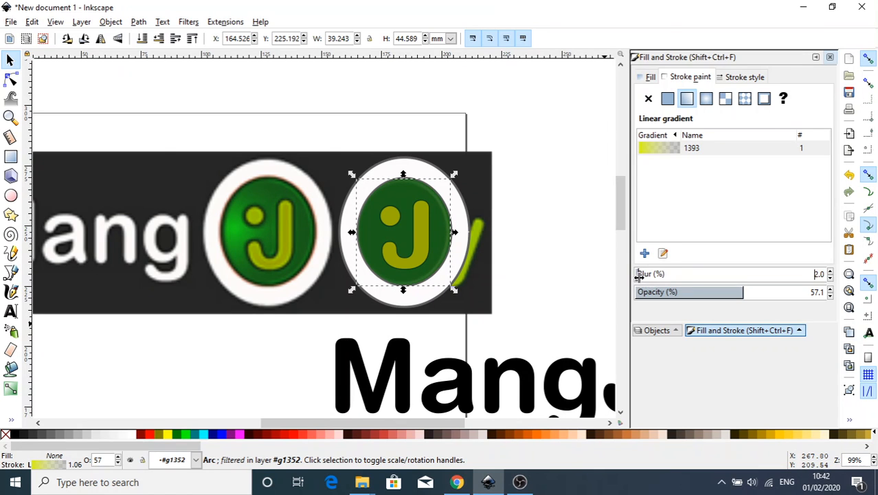
{"action": "left_click", "coordinate": [516, 255]}
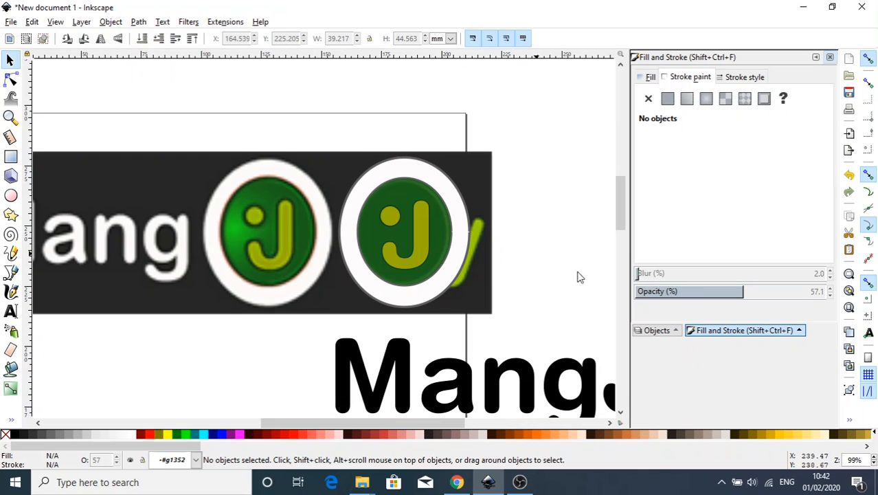
- Raise the gradient ring's opacity to 65.2% and set its blur to 1.0%
{"action": "left_click", "coordinate": [455, 239]}
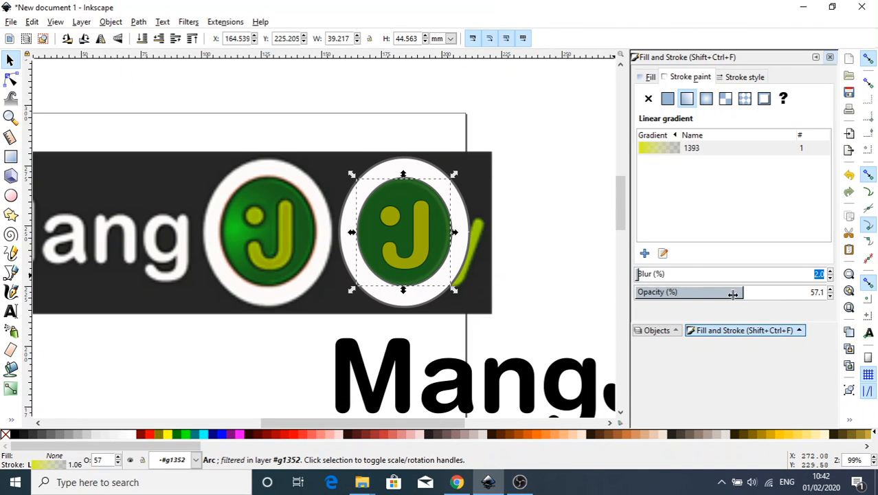
{"action": "left_click_drag", "start_coordinate": [741, 292], "coordinate": [783, 294]}
{"action": "left_click", "coordinate": [759, 292]}
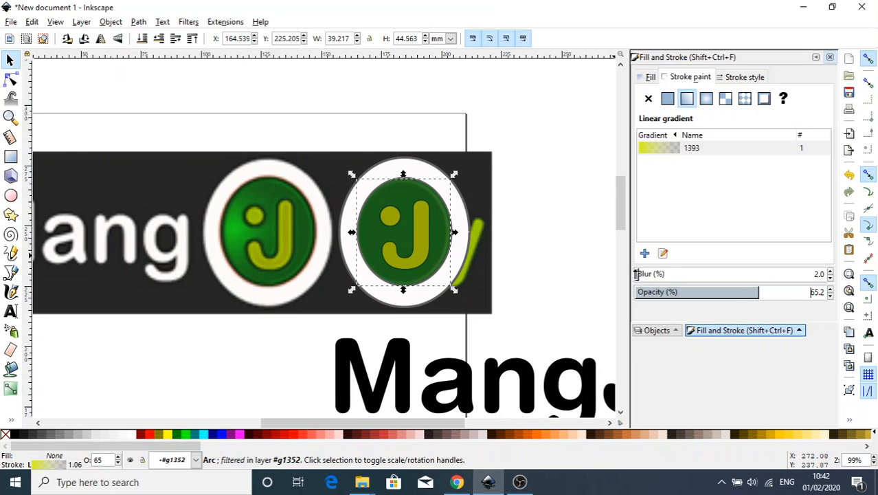
{"action": "left_click_drag", "start_coordinate": [638, 274], "coordinate": [631, 275]}
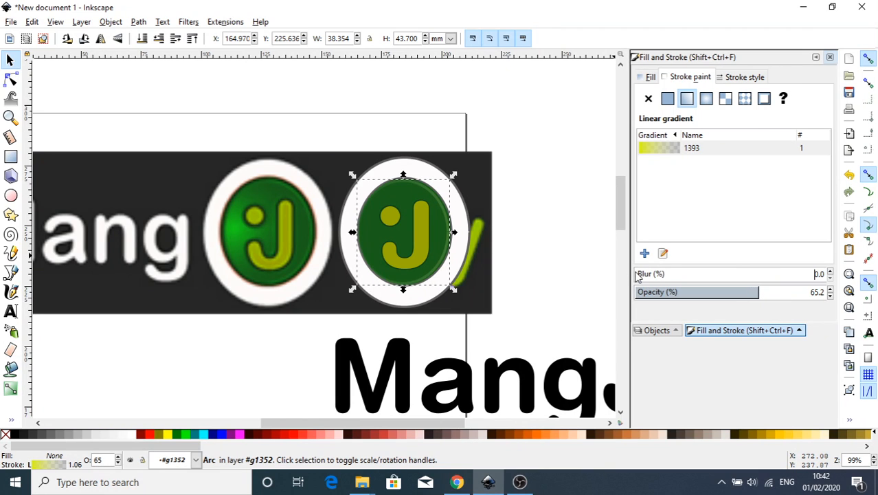
{"action": "left_click", "coordinate": [638, 275]}
{"action": "left_click", "coordinate": [638, 274]}
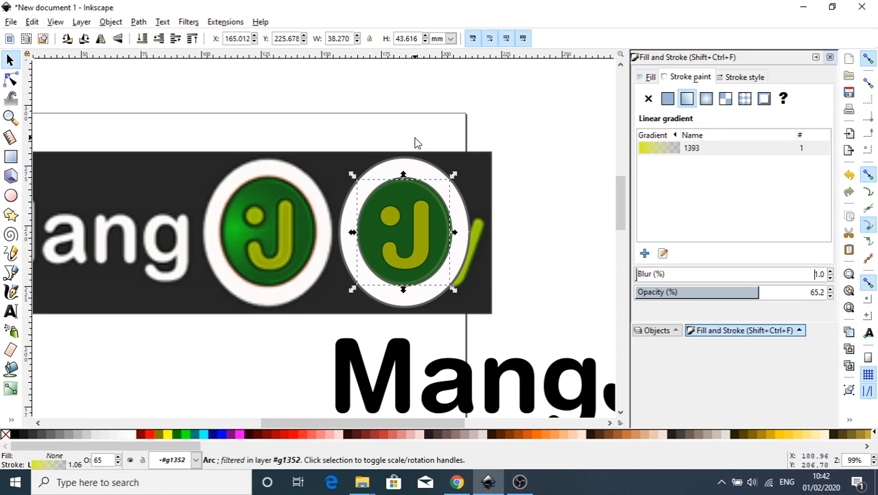
{"action": "left_click", "coordinate": [533, 209]}
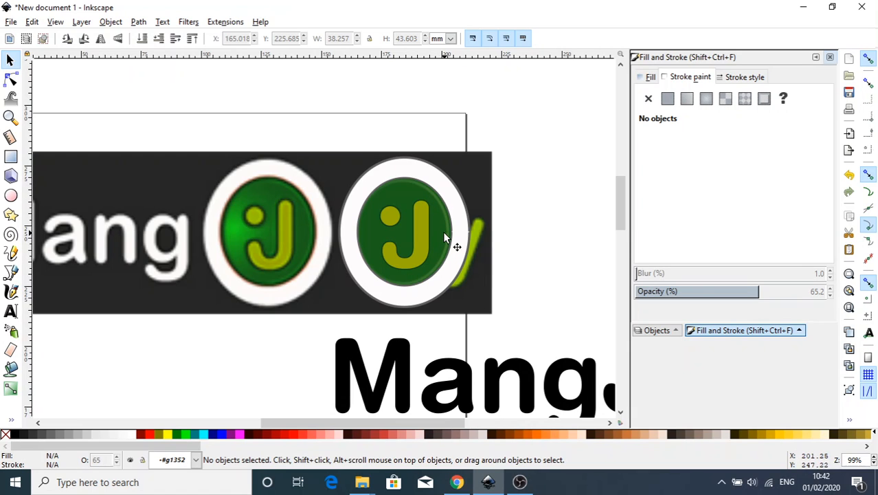
{"action": "left_click", "coordinate": [435, 195]}
{"action": "left_click_drag", "start_coordinate": [398, 198], "coordinate": [402, 224]}
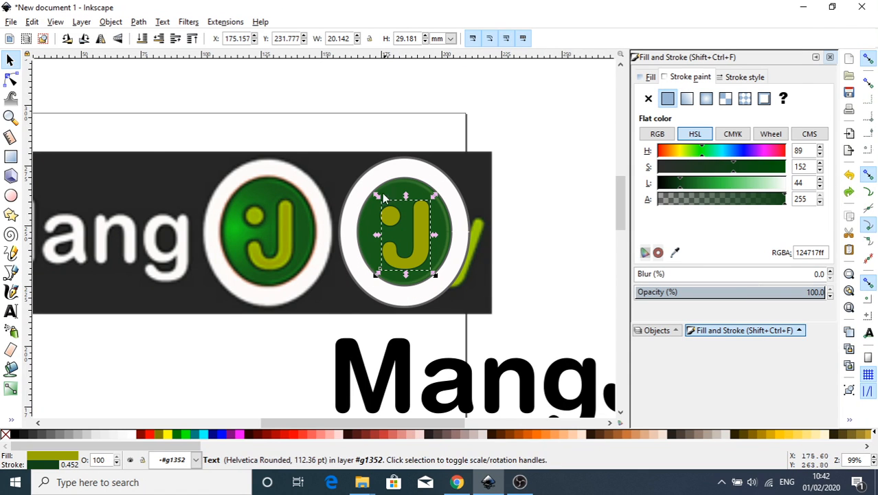
{"action": "left_click", "coordinate": [405, 186]}
{"action": "mouse_move", "coordinate": [406, 196]}
{"action": "left_mouse_down"}
{"action": "mouse_move", "coordinate": [373, 200]}
{"action": "mouse_move", "coordinate": [401, 199]}
{"action": "mouse_move", "coordinate": [390, 191]}
{"action": "mouse_move", "coordinate": [400, 190]}
{"action": "left_mouse_up"}
{"action": "key", "text": "ctrl+z"}
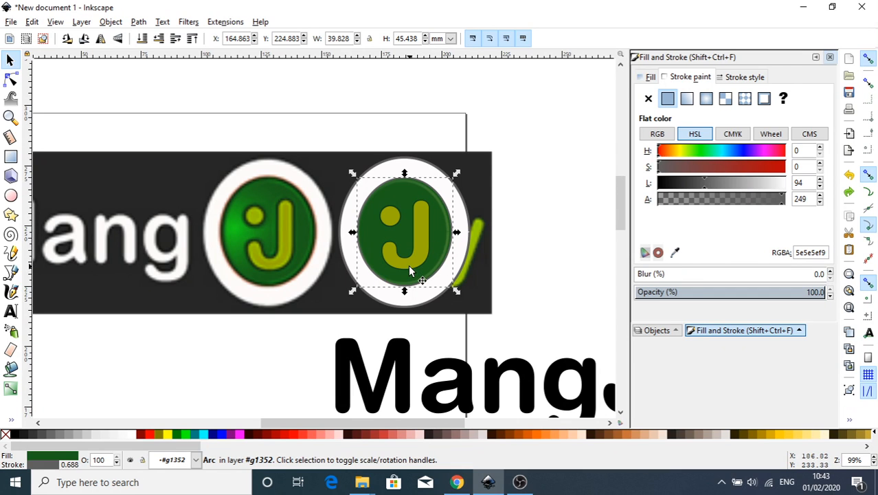
- Darken the inner green ellipse's outline to a lightness of 35
{"action": "left_click", "coordinate": [745, 77]}
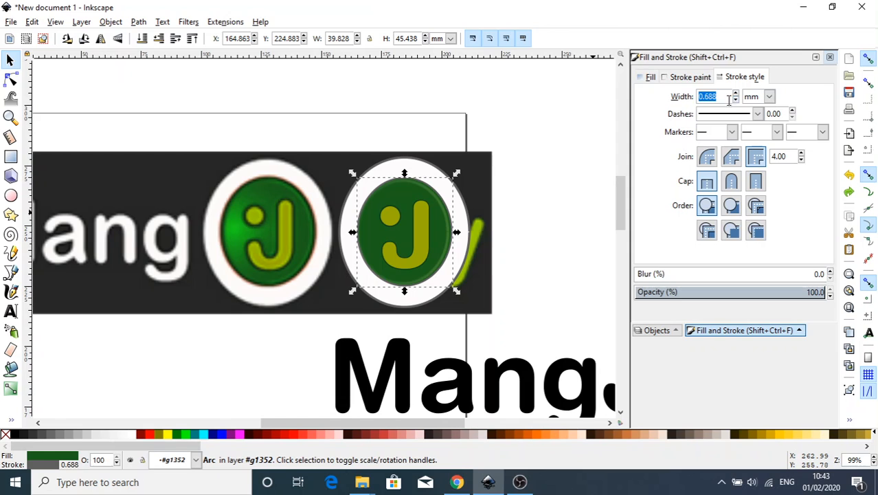
{"action": "left_click", "coordinate": [699, 78]}
{"action": "mouse_move", "coordinate": [701, 186]}
{"action": "left_mouse_down"}
{"action": "mouse_move", "coordinate": [645, 185]}
{"action": "mouse_move", "coordinate": [697, 185]}
{"action": "mouse_move", "coordinate": [677, 187]}
{"action": "left_mouse_up"}
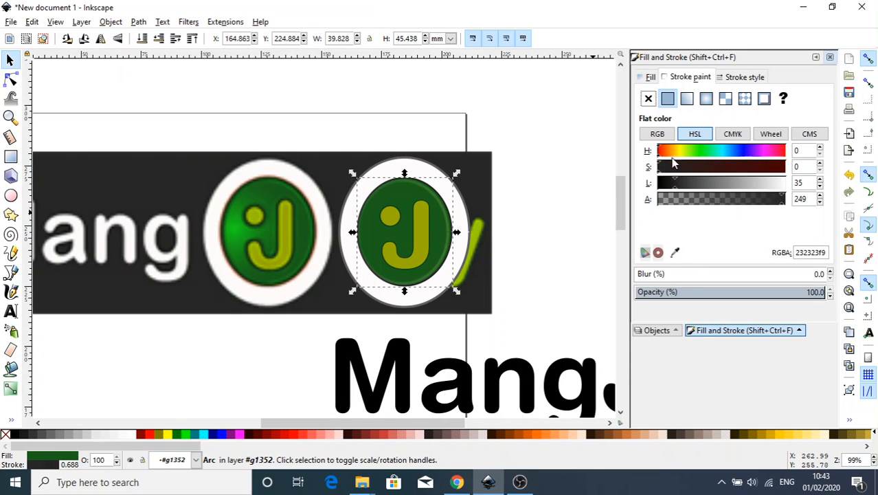
- Widen the green ellipse's outline to 0.788 mm, blur the ellipse by 1.4%, and deselect it
{"action": "left_click", "coordinate": [741, 77]}
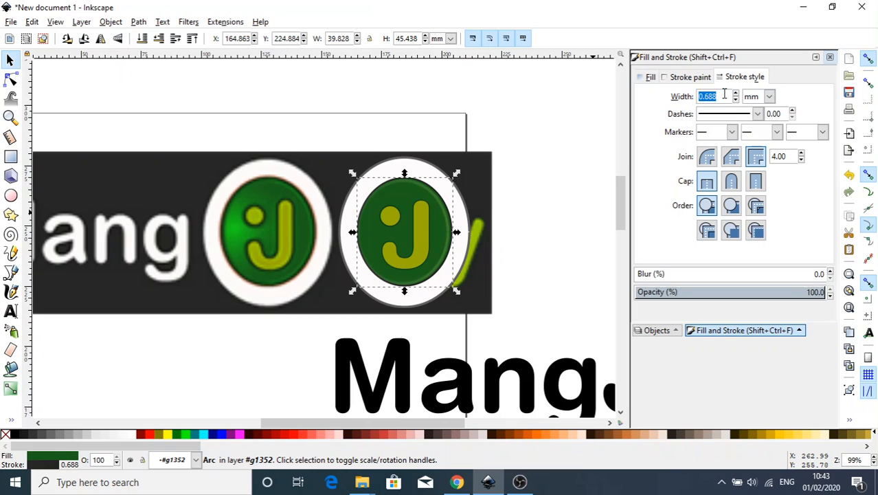
{"action": "left_click", "coordinate": [735, 94]}
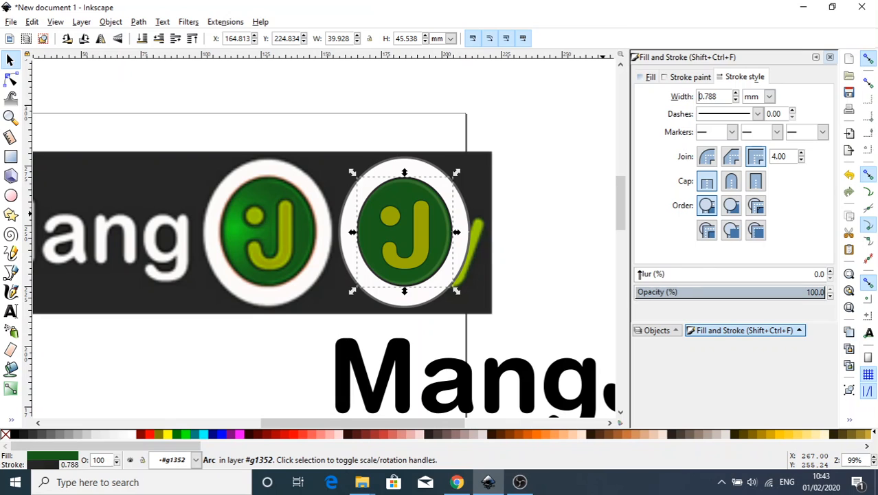
{"action": "left_click_drag", "start_coordinate": [637, 273], "coordinate": [638, 274]}
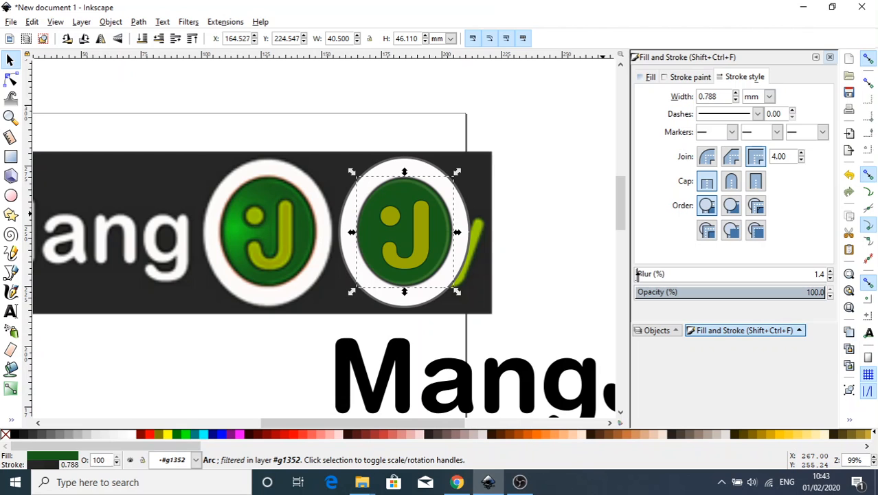
{"action": "left_click", "coordinate": [521, 237]}
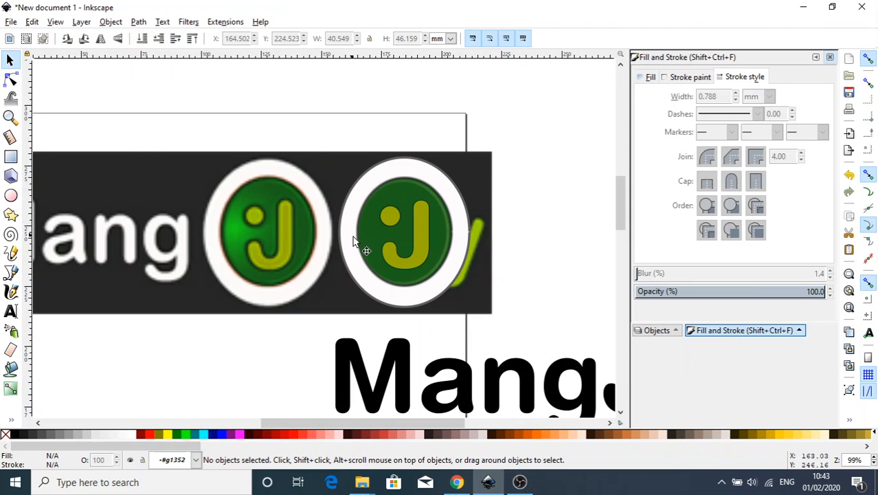
- Paste a copy of the inner green ellipse and remove the copy's outline
{"action": "left_click", "coordinate": [380, 231]}
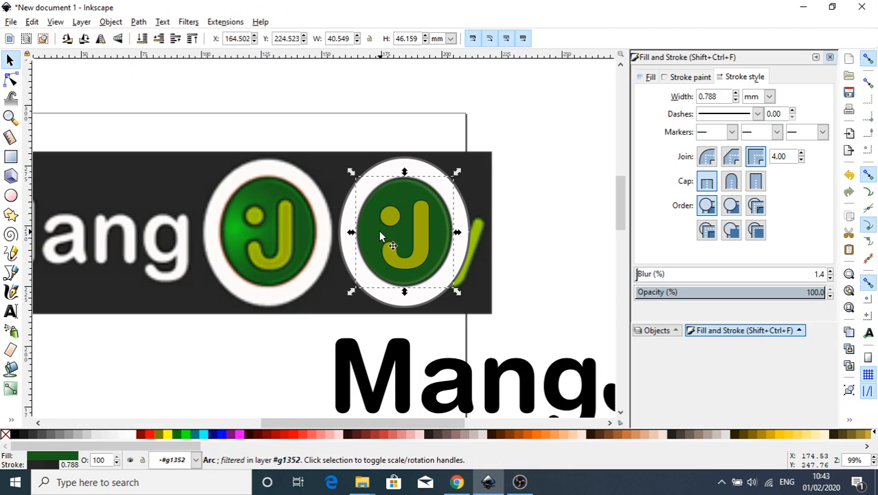
{"action": "key", "text": "ctrl+c"}
{"action": "key", "text": "ctrl+v"}
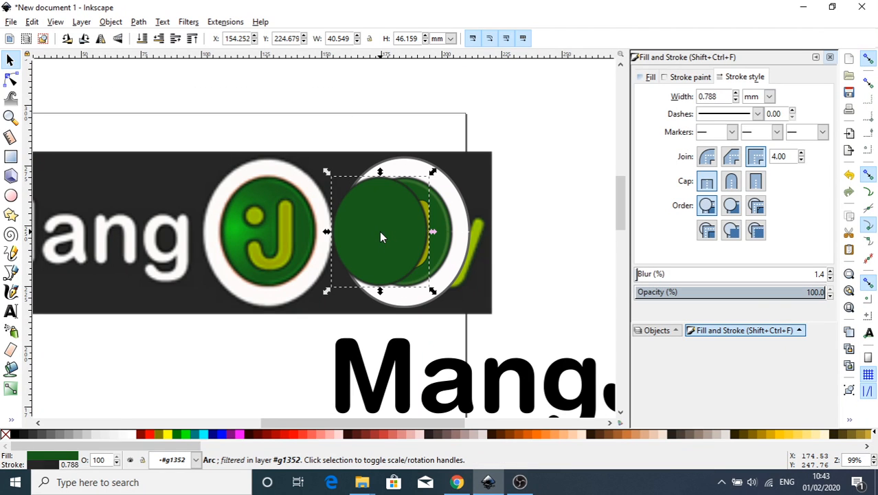
{"action": "right_click", "coordinate": [380, 236]}
{"action": "left_click", "coordinate": [365, 234]}
{"action": "left_click", "coordinate": [649, 81]}
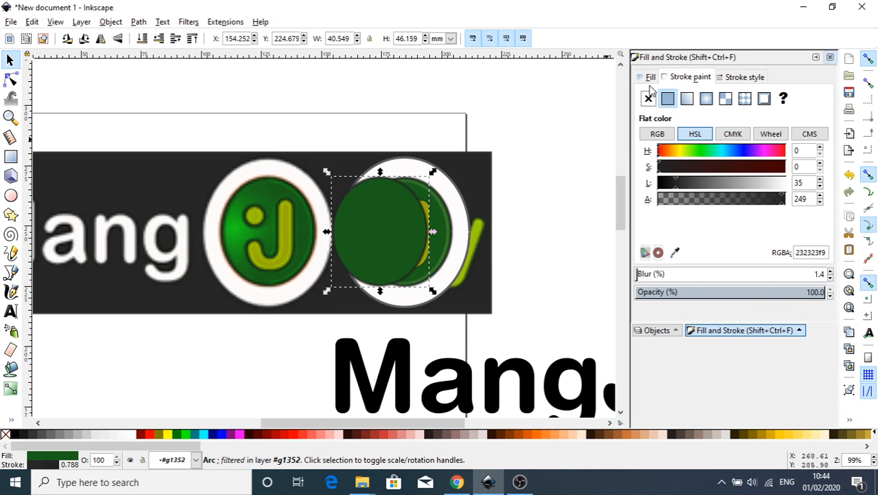
{"action": "left_click", "coordinate": [648, 98]}
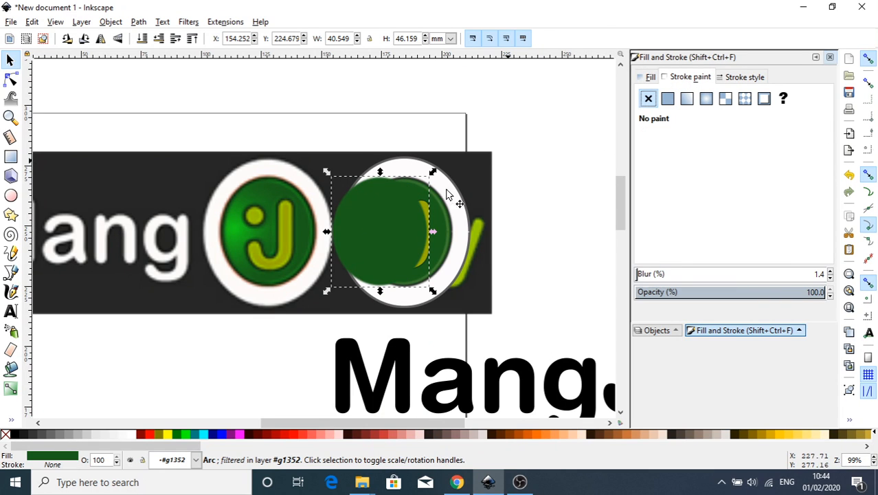
- Move the copied ellipse clear of the badge, below the reference banner, and set its blur to 0
{"action": "left_click_drag", "start_coordinate": [370, 239], "coordinate": [168, 378]}
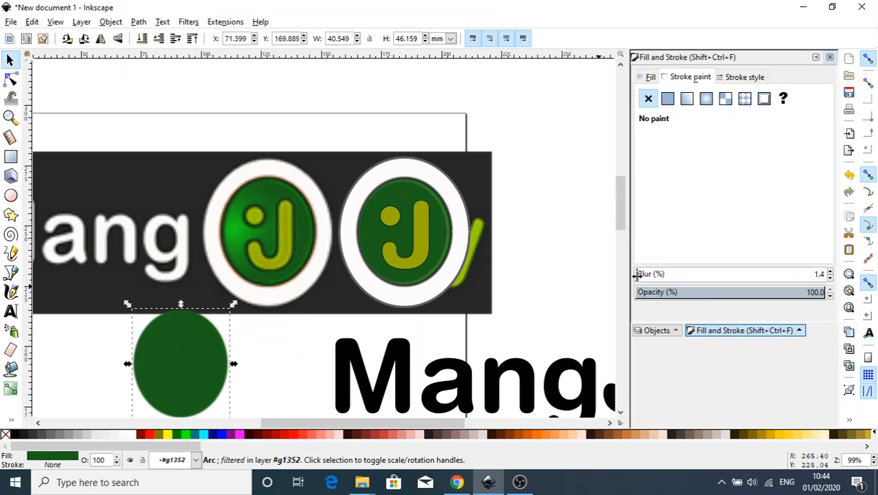
{"action": "left_click_drag", "start_coordinate": [637, 274], "coordinate": [606, 274]}
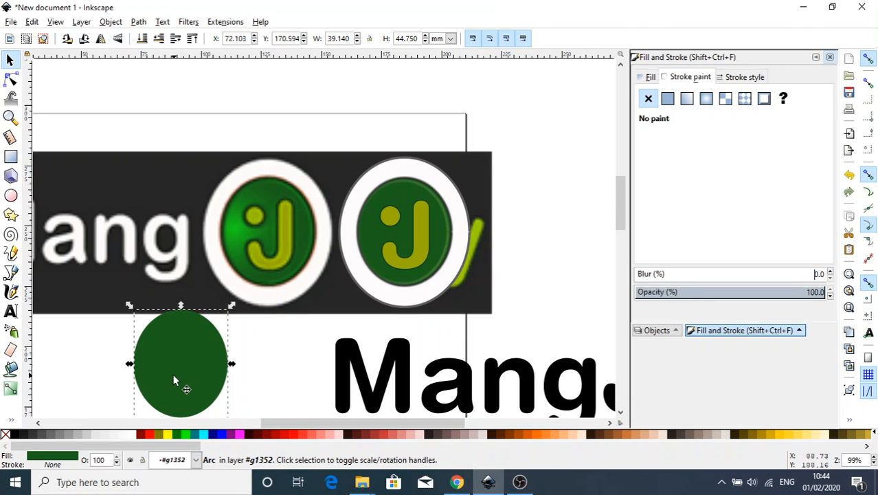
- Try a horizontal linear gradient on the copied ellipse, colouring its transparent end with the reference badge's bright green
{"action": "left_click", "coordinate": [11, 390]}
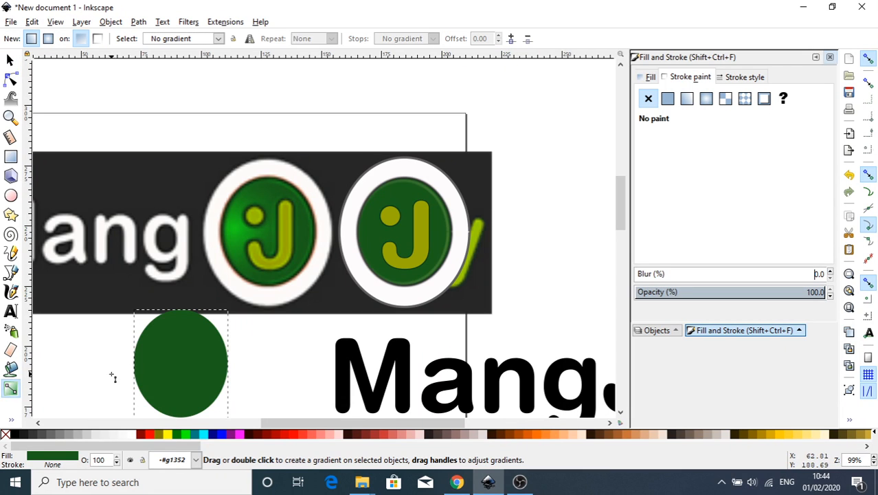
{"action": "mouse_move", "coordinate": [140, 371]}
{"action": "left_mouse_down"}
{"action": "mouse_move", "coordinate": [218, 374]}
{"action": "mouse_move", "coordinate": [182, 369]}
{"action": "mouse_move", "coordinate": [210, 374]}
{"action": "mouse_move", "coordinate": [196, 372]}
{"action": "left_mouse_up"}
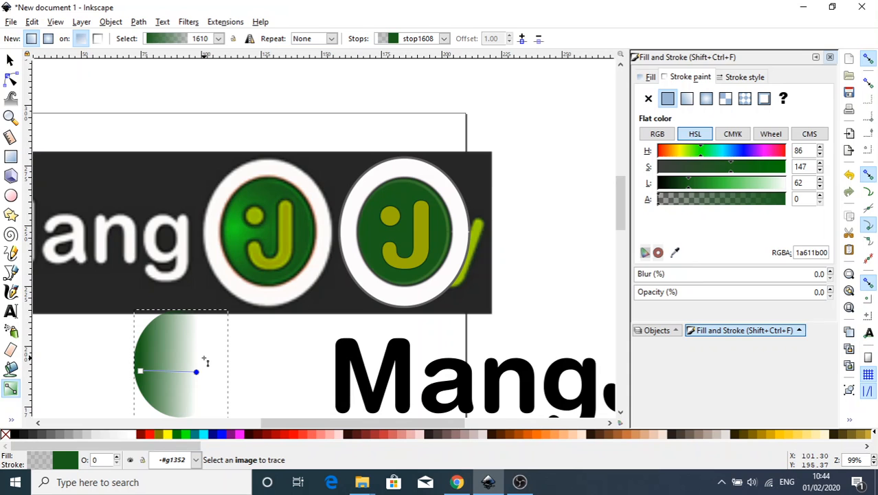
{"action": "left_click", "coordinate": [674, 253]}
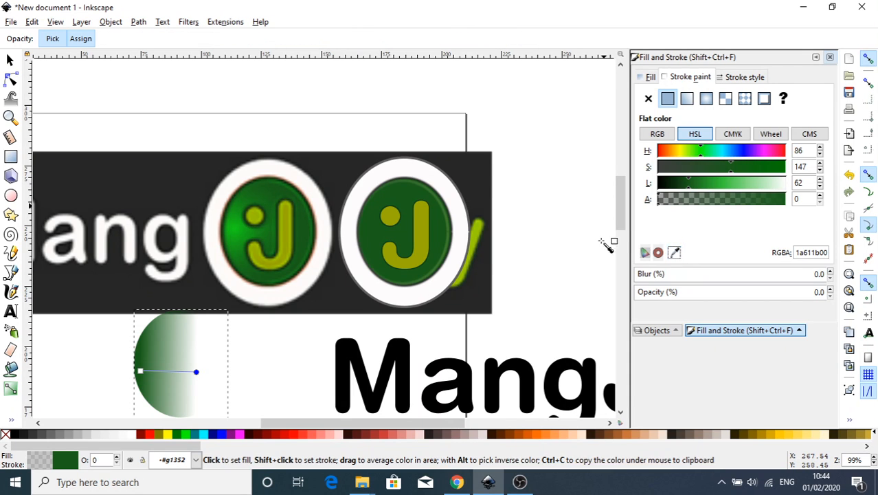
{"action": "left_click", "coordinate": [246, 236]}
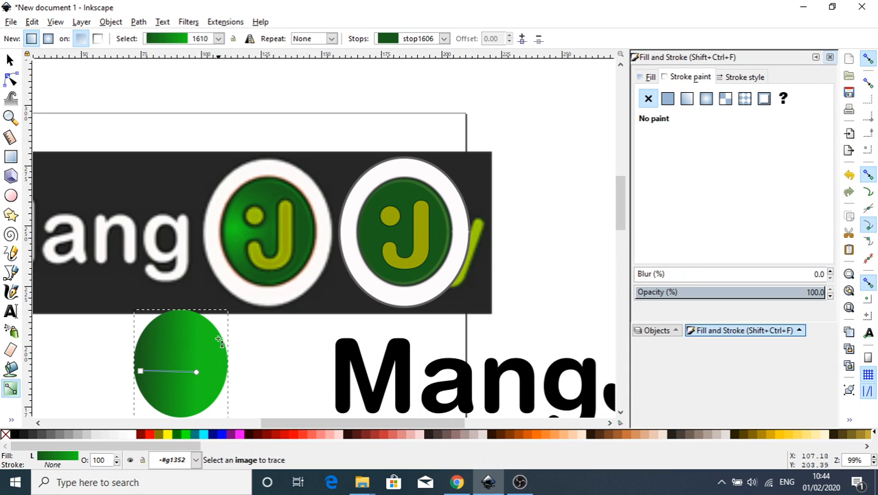
- Try reversing the gradient so bright green starts at the copied ellipse's left edge and dark green ends near its right edge
{"action": "left_click_drag", "start_coordinate": [140, 371], "coordinate": [261, 359]}
{"action": "left_click", "coordinate": [262, 360]}
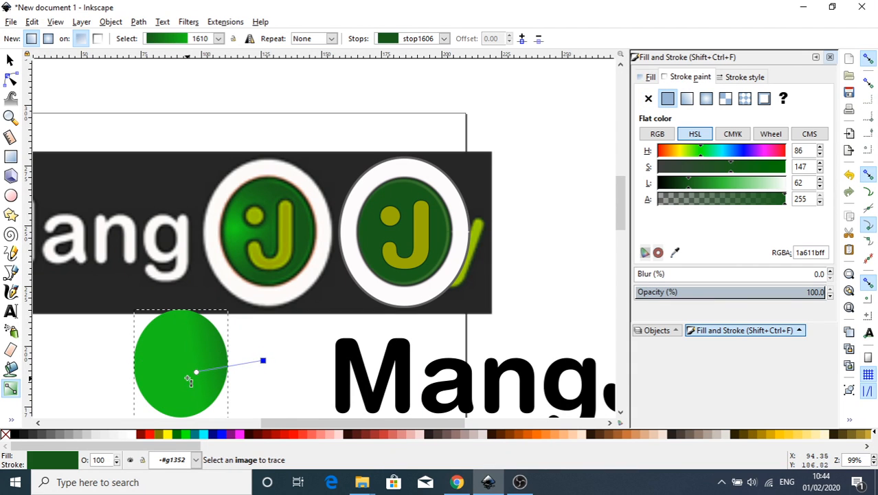
{"action": "left_click_drag", "start_coordinate": [198, 374], "coordinate": [133, 361]}
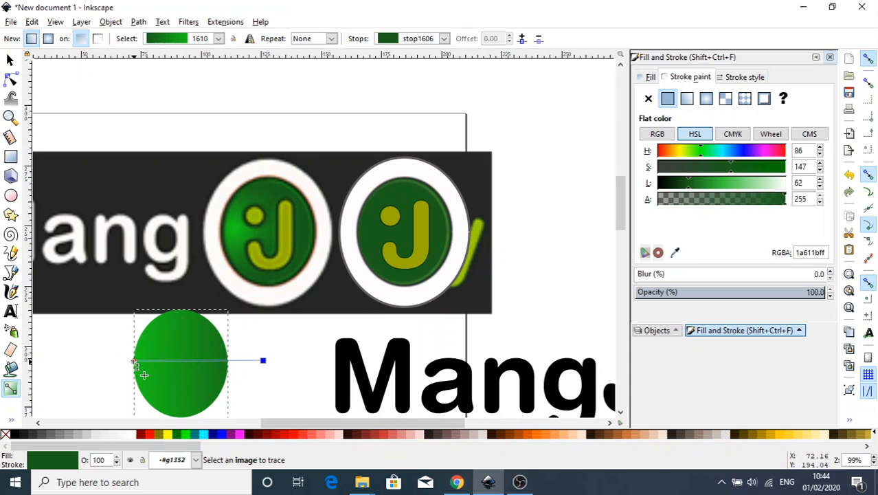
{"action": "left_click", "coordinate": [135, 360]}
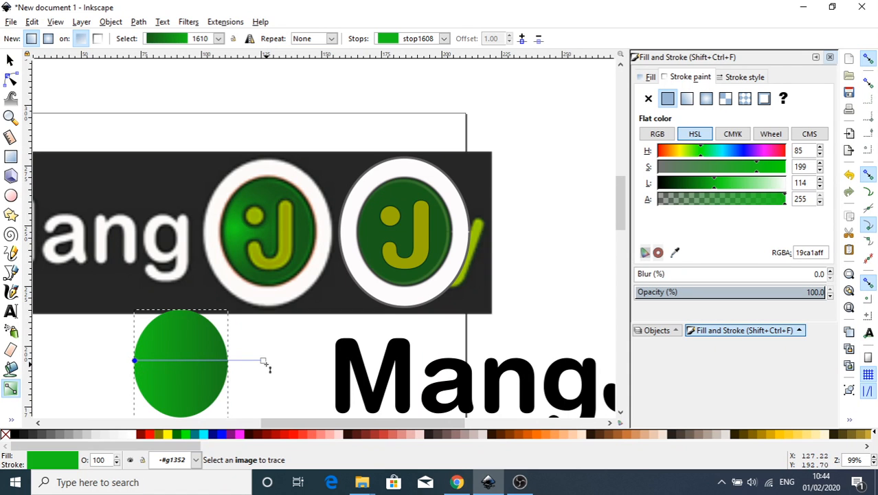
{"action": "left_click_drag", "start_coordinate": [263, 362], "coordinate": [222, 362]}
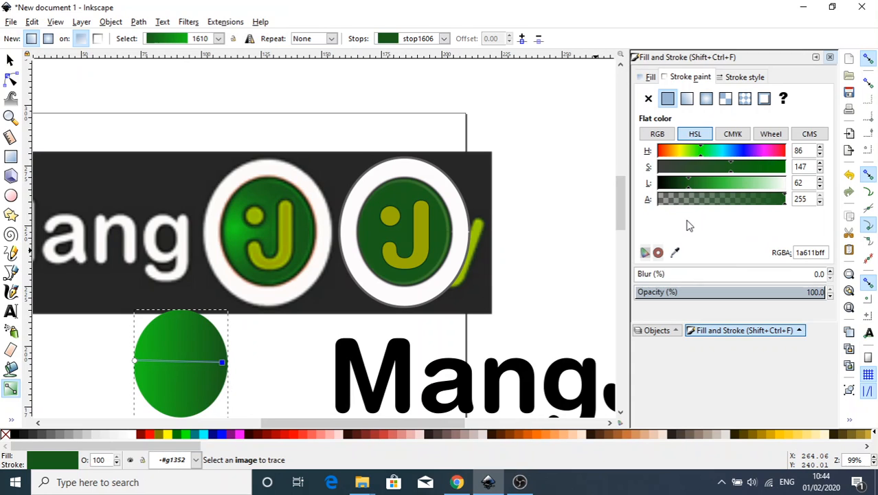
- Undo the gradient edits on the copied ellipse back to its flat dark green fill
{"action": "key", "text": "ctrl+z"}
{"action": "key", "text": "ctrl+z"}
{"action": "key", "text": "ctrl+z"}
{"action": "key", "text": "ctrl+z"}
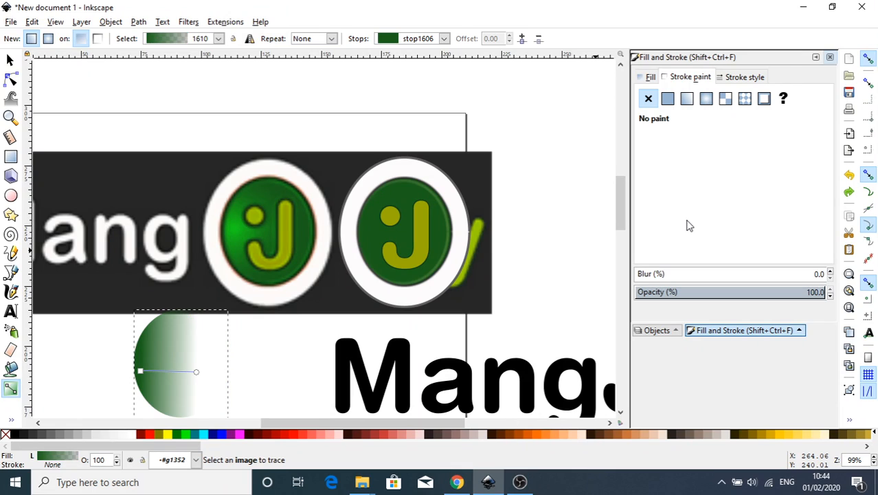
{"action": "key", "text": "ctrl+z"}
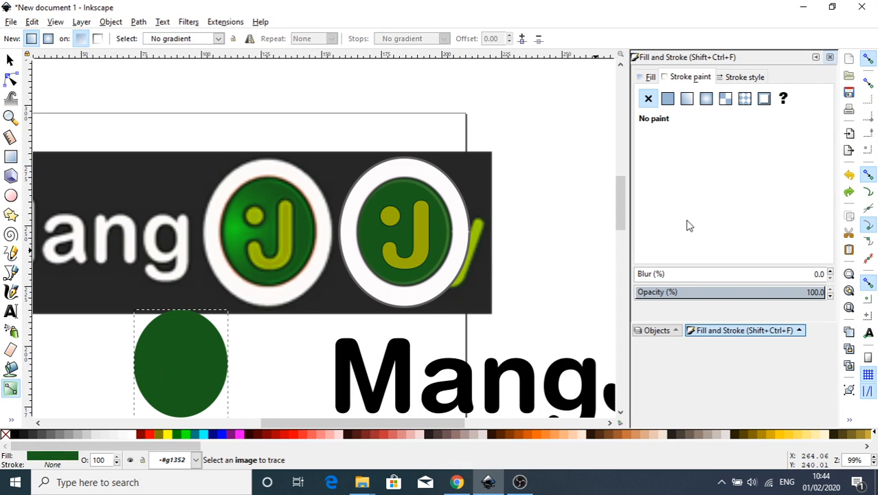
- Fill the copied ellipse with the reference badge's bright green without an outline, and raise the fill's lightness to 134
{"action": "left_click", "coordinate": [667, 98]}
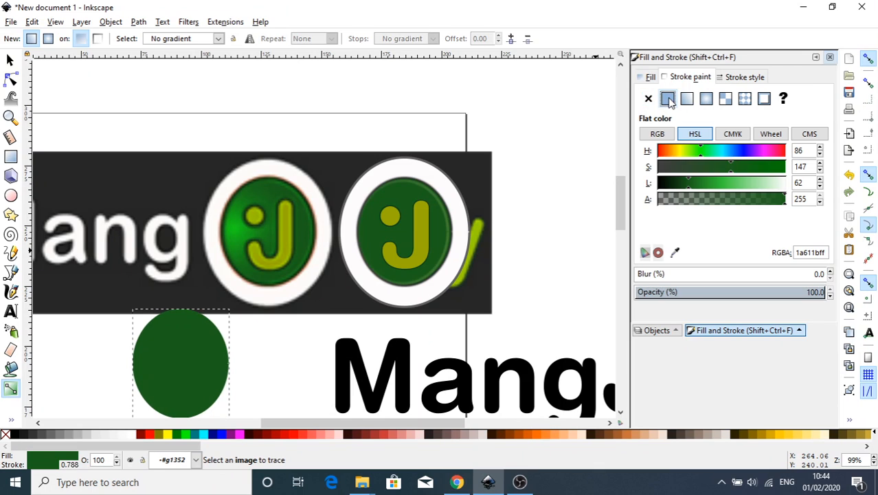
{"action": "left_click", "coordinate": [649, 99]}
{"action": "left_click", "coordinate": [648, 77]}
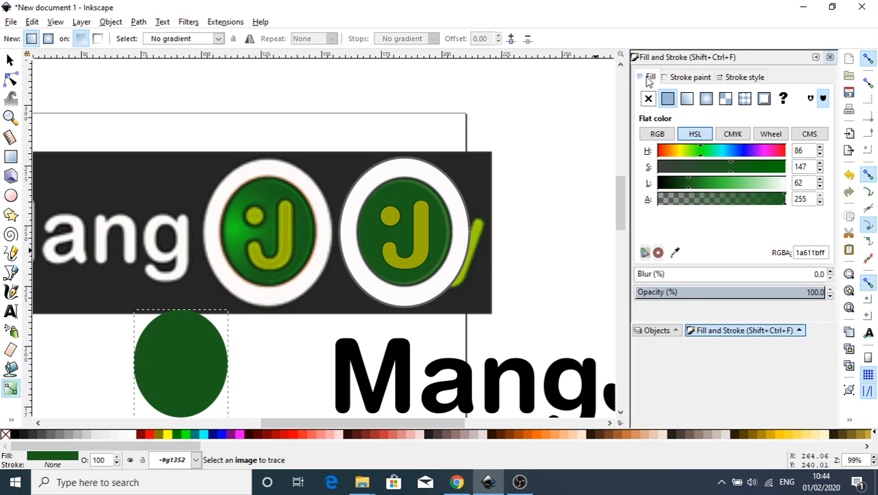
{"action": "left_click", "coordinate": [676, 253]}
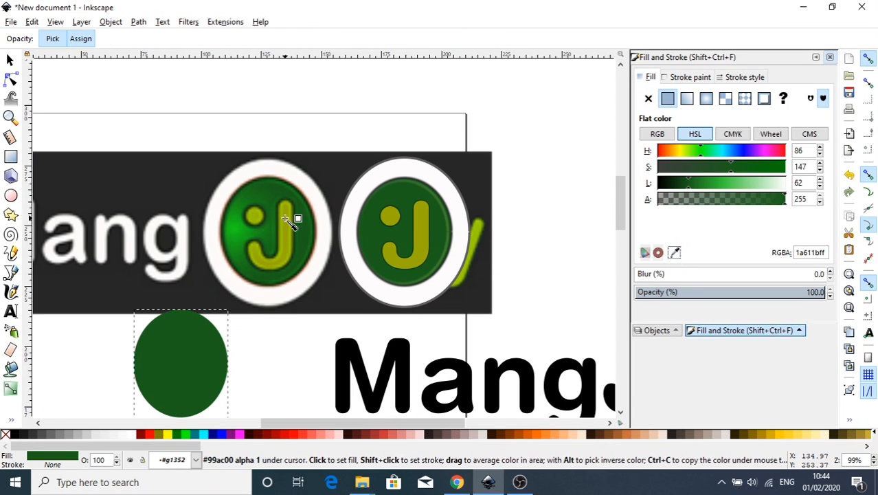
{"action": "left_click", "coordinate": [234, 229]}
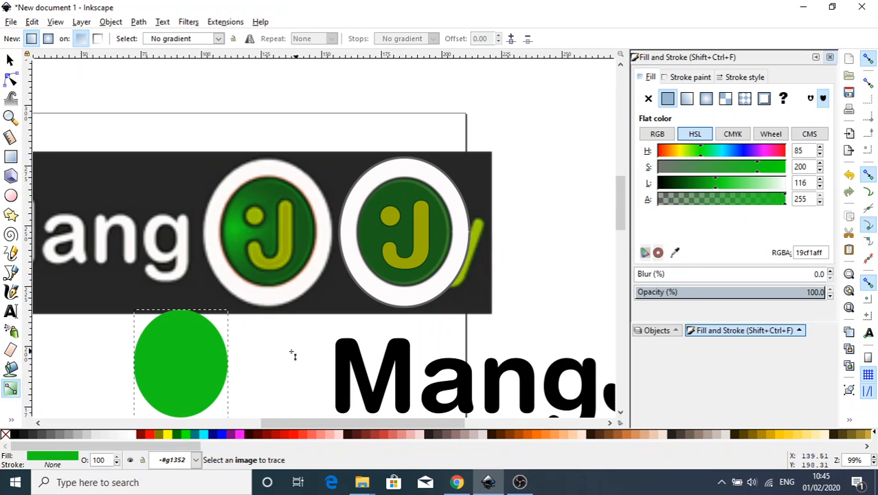
{"action": "left_click", "coordinate": [727, 183]}
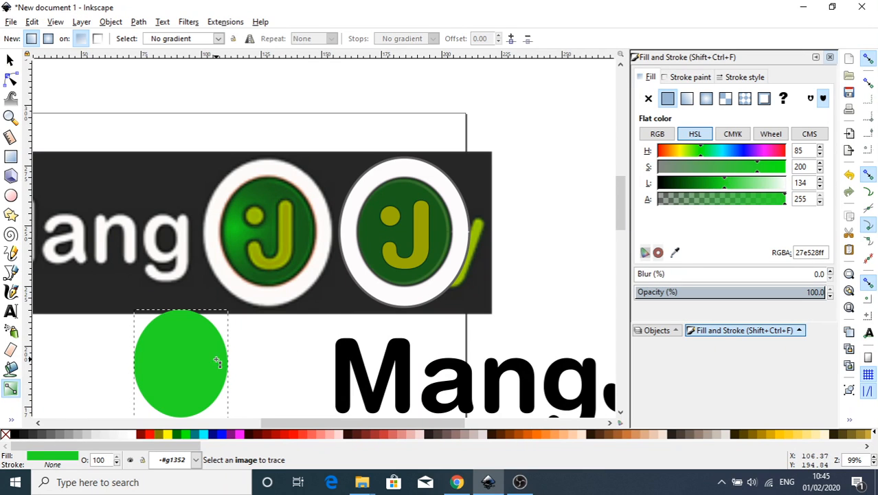
- Apply a roughly horizontal linear gradient to the copied ellipse, fading from opaque bright green at its left edge to transparent at its right
{"action": "left_click", "coordinate": [11, 389]}
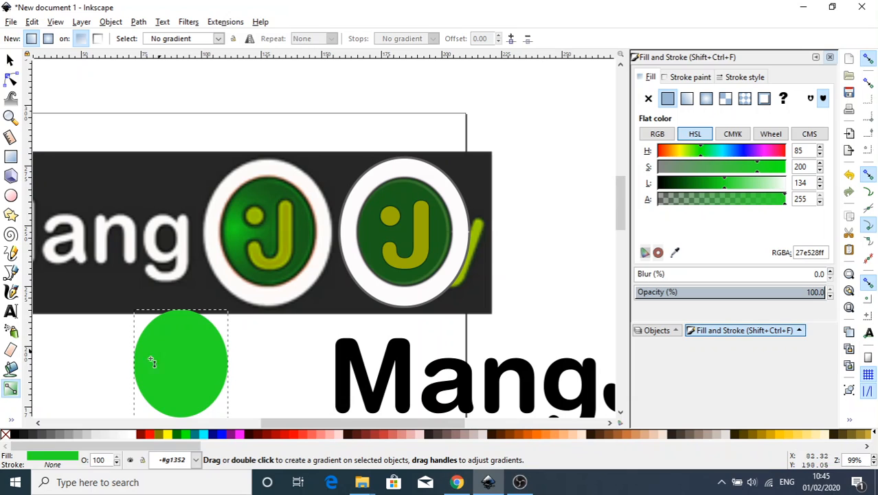
{"action": "left_click_drag", "start_coordinate": [137, 365], "coordinate": [220, 371]}
{"action": "left_click", "coordinate": [222, 369]}
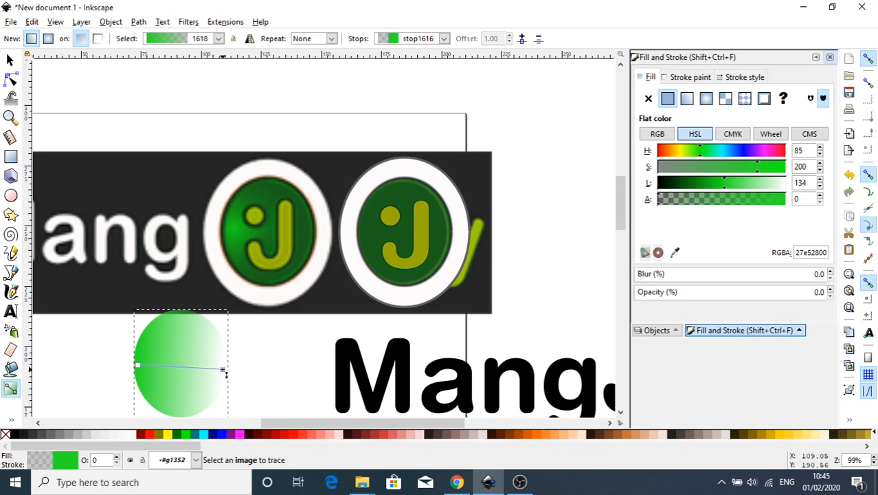
- Move the gradient ellipse onto the badge's green disc and stack it above the dark green ellipse but beneath the J
{"action": "left_click", "coordinate": [11, 60]}
{"action": "left_click_drag", "start_coordinate": [173, 343], "coordinate": [385, 218]}
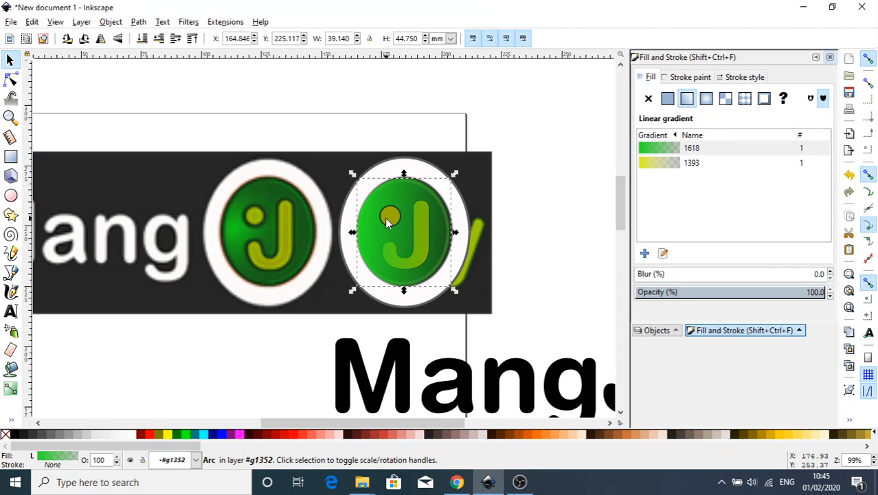
{"action": "key", "text": "Page_Down"}
{"action": "key", "text": "Page_Down"}
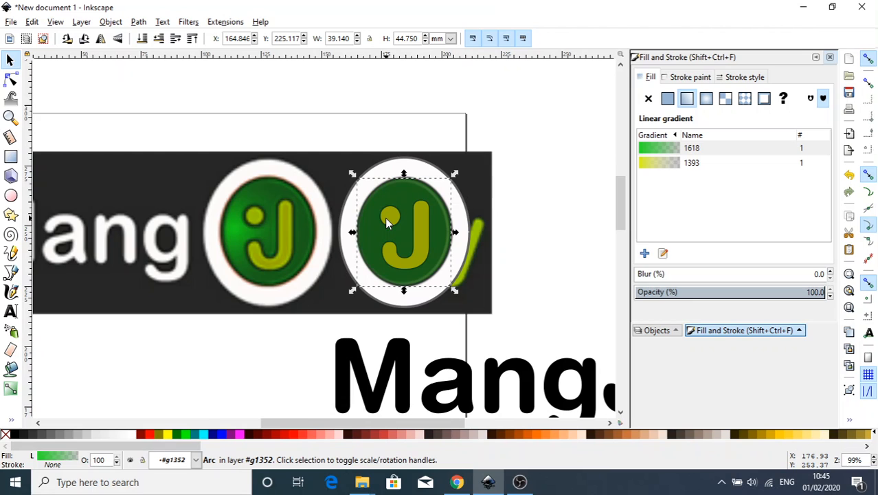
{"action": "key", "text": "Page_Up"}
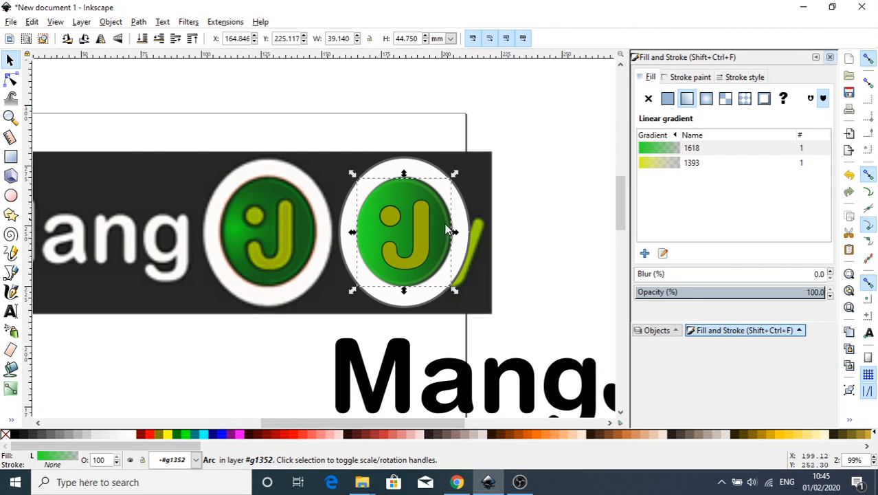
- Narrow the bright green gradient ellipse to about 32 mm wide and give it a 4.7% blur
{"action": "left_click_drag", "start_coordinate": [456, 235], "coordinate": [437, 231]}
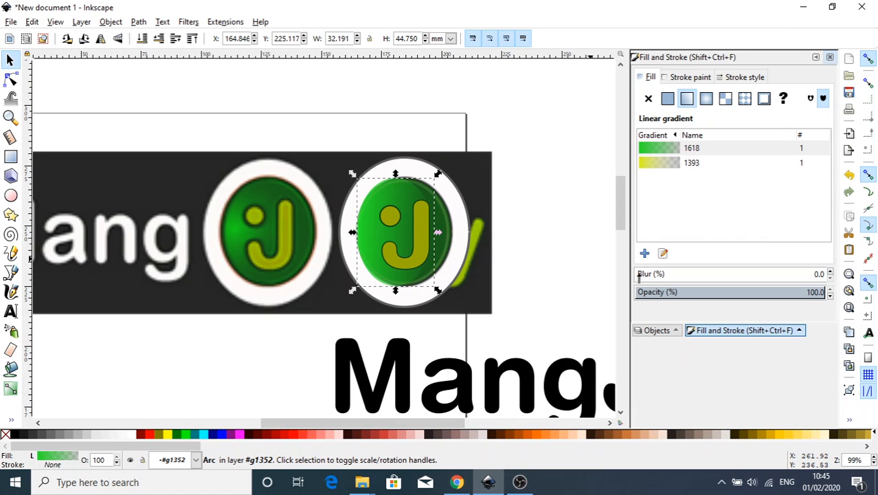
{"action": "left_click_drag", "start_coordinate": [639, 275], "coordinate": [644, 274]}
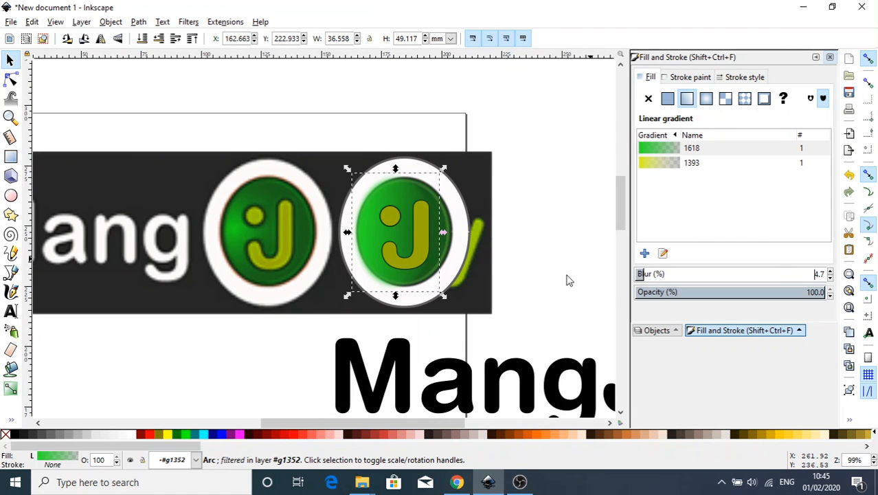
{"action": "left_click_drag", "start_coordinate": [382, 234], "coordinate": [395, 236]}
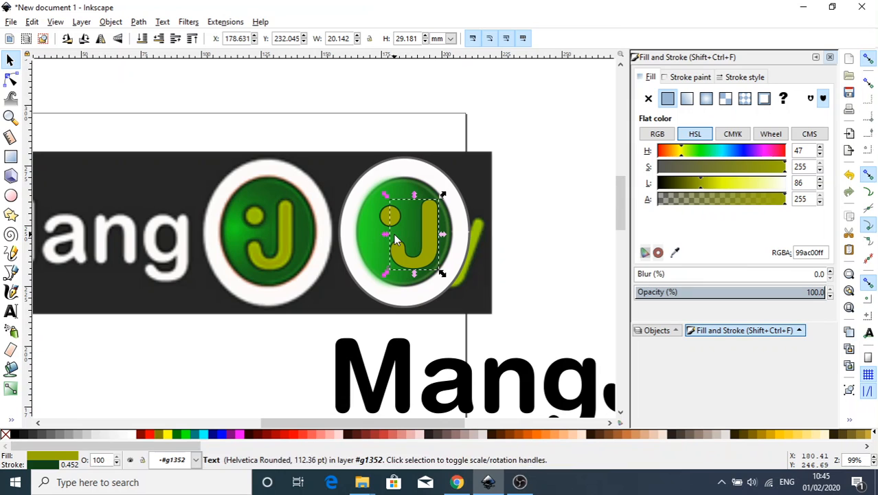
{"action": "key", "text": "ctrl+z"}
- Shrink the blurred gradient ellipse to about 32.5 mm wide and 32.3 mm high, and place it over the green disc's left side
{"action": "left_click", "coordinate": [373, 234]}
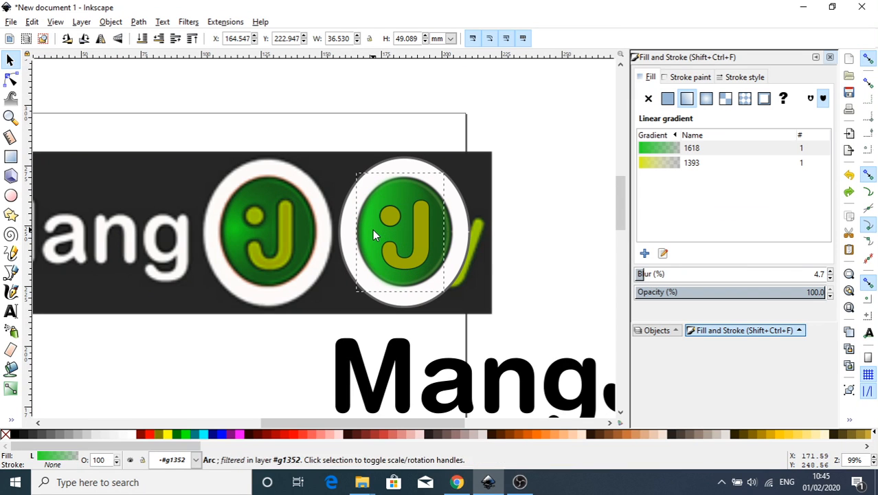
{"action": "left_click_drag", "start_coordinate": [373, 231], "coordinate": [372, 231]}
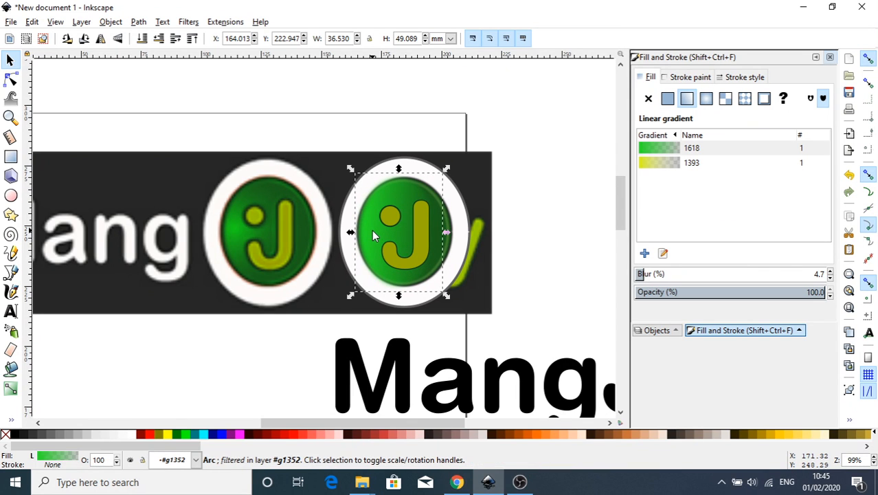
{"action": "left_click_drag", "start_coordinate": [448, 235], "coordinate": [440, 235]}
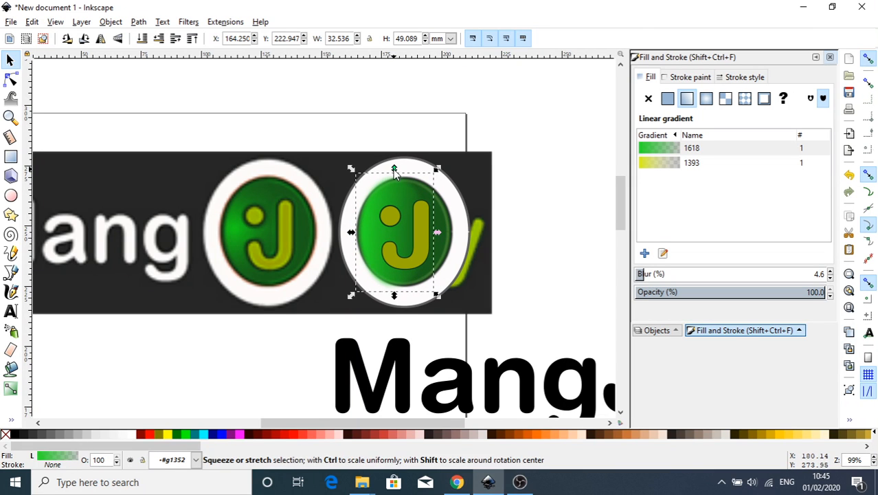
{"action": "left_click_drag", "start_coordinate": [393, 169], "coordinate": [398, 192]}
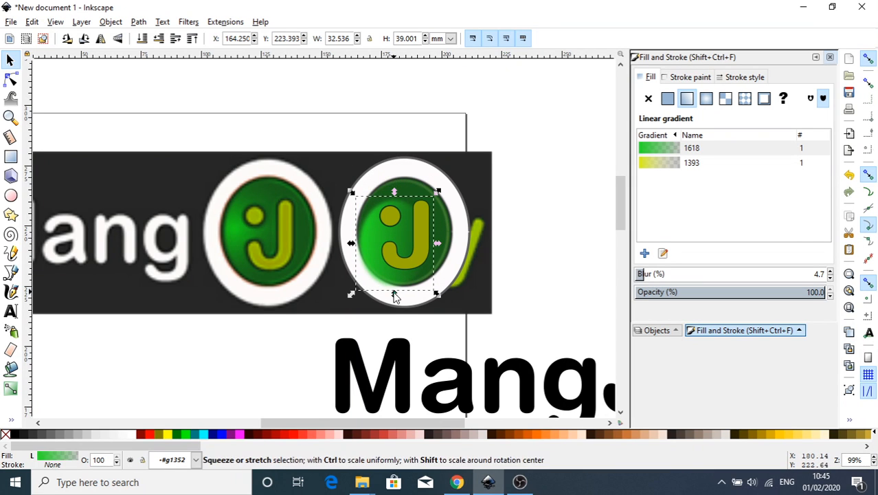
{"action": "left_click_drag", "start_coordinate": [394, 295], "coordinate": [395, 279]}
{"action": "left_click_drag", "start_coordinate": [374, 237], "coordinate": [370, 234]}
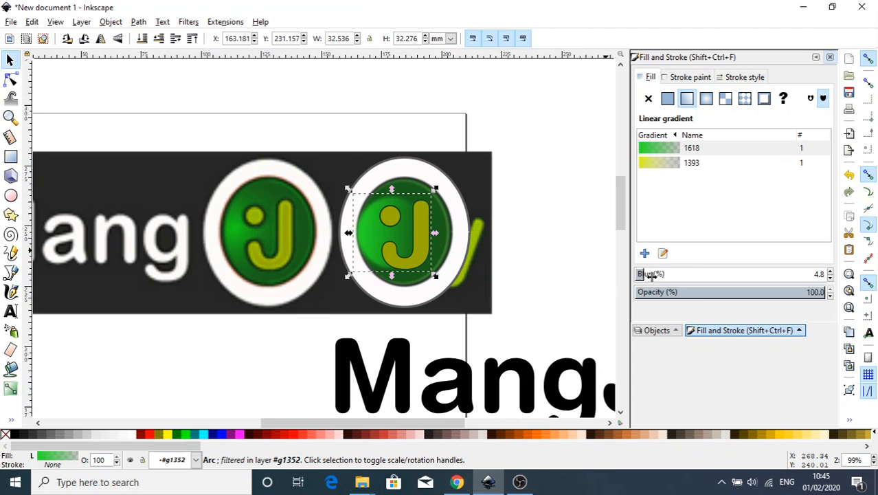
- Increase the gradient ellipse's blur to 22.6% and flatten it to about 39 mm high
{"action": "left_click_drag", "start_coordinate": [652, 275], "coordinate": [669, 275]}
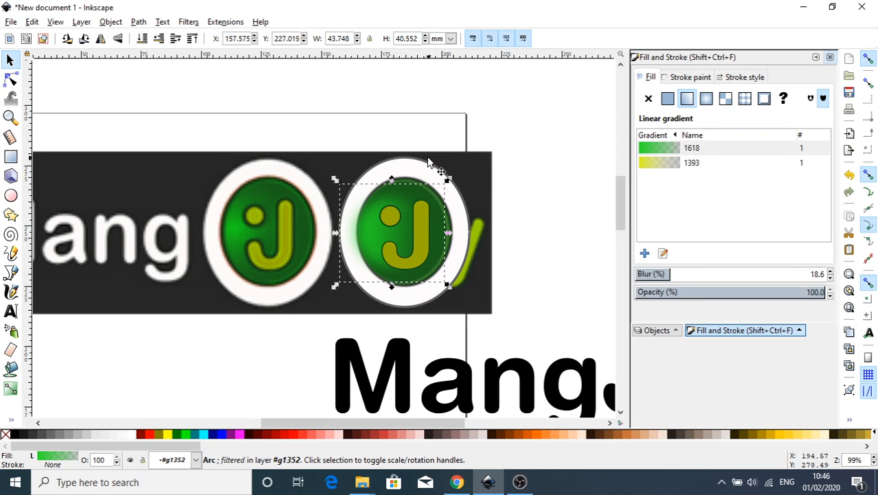
{"action": "left_click_drag", "start_coordinate": [392, 180], "coordinate": [390, 193]}
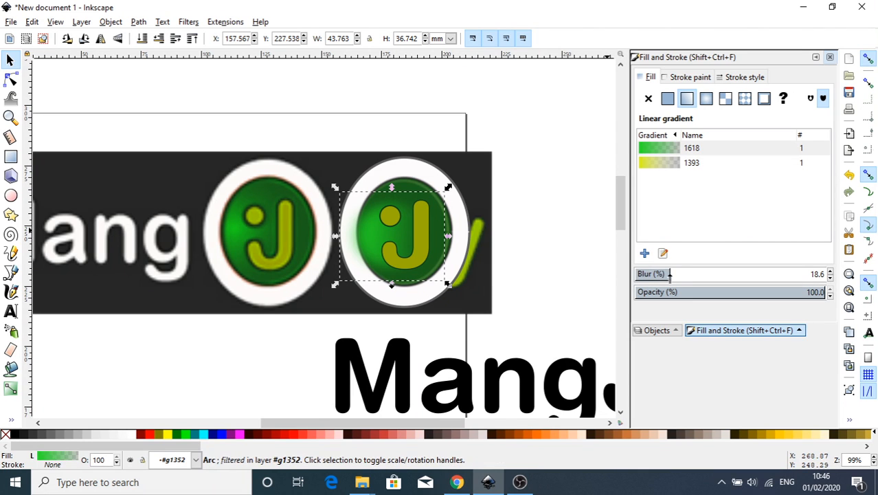
{"action": "left_click_drag", "start_coordinate": [668, 275], "coordinate": [676, 274]}
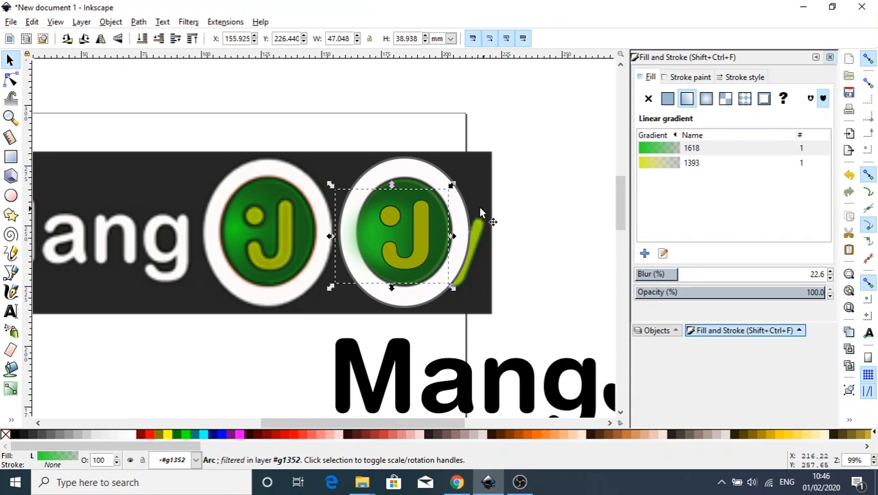
{"action": "left_click", "coordinate": [552, 253]}
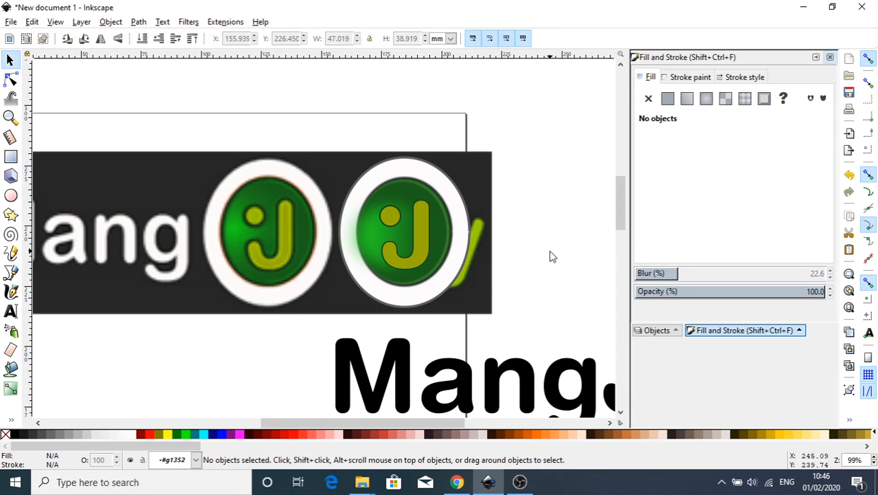
- Shift the blurred ellipse slightly inward on the green disc and resize it to about 47.3 mm wide and 35.6 mm high
{"action": "left_click", "coordinate": [375, 234]}
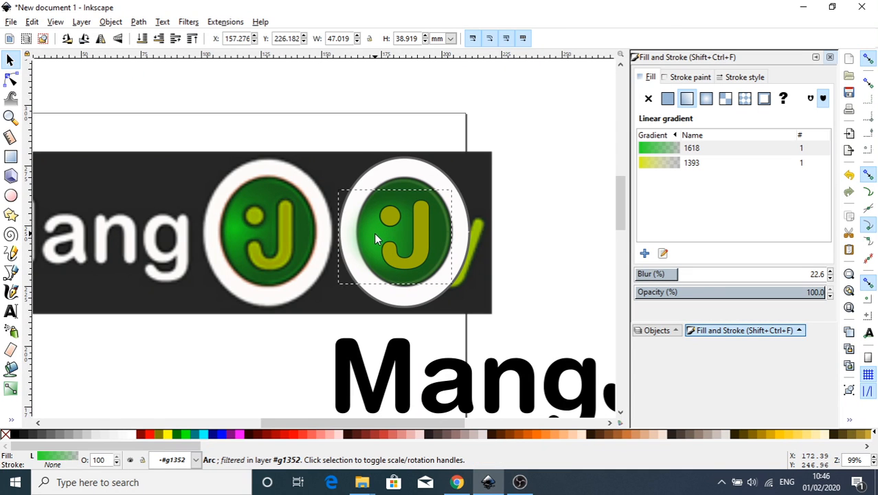
{"action": "left_click_drag", "start_coordinate": [374, 233], "coordinate": [378, 231]}
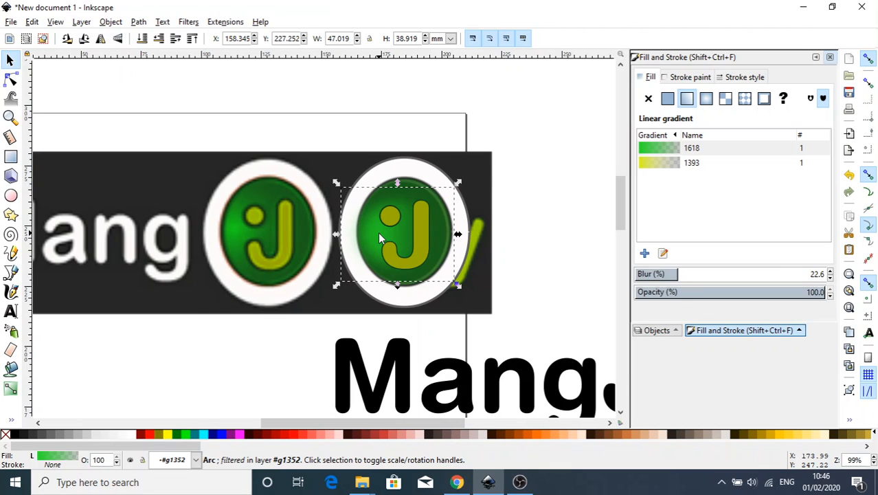
{"action": "key", "text": "Page_Down"}
{"action": "key", "text": "Page_Up"}
{"action": "mouse_move", "coordinate": [366, 235]}
{"action": "left_mouse_down"}
{"action": "mouse_move", "coordinate": [381, 237]}
{"action": "mouse_move", "coordinate": [371, 235]}
{"action": "left_mouse_up"}
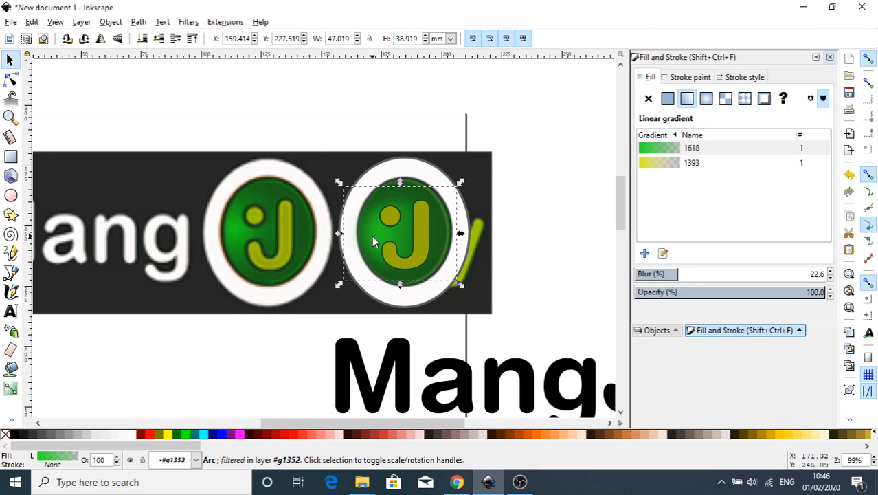
{"action": "left_click_drag", "start_coordinate": [400, 183], "coordinate": [402, 195]}
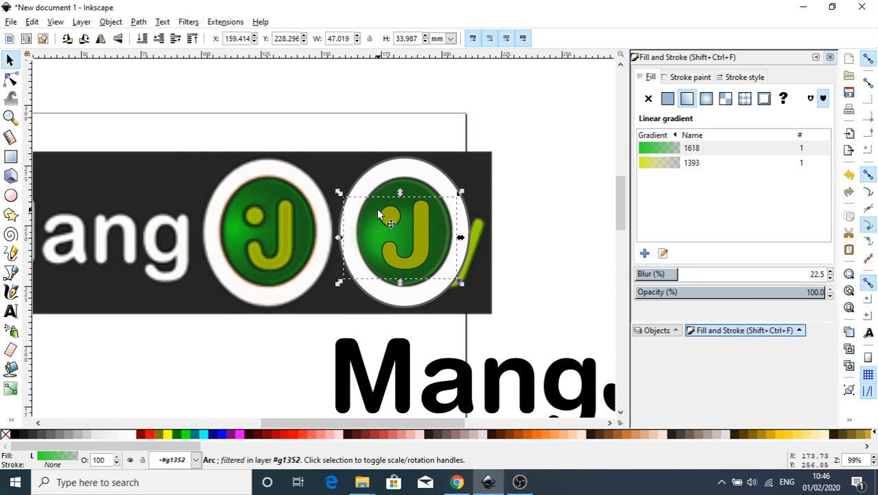
{"action": "left_click_drag", "start_coordinate": [339, 191], "coordinate": [336, 188]}
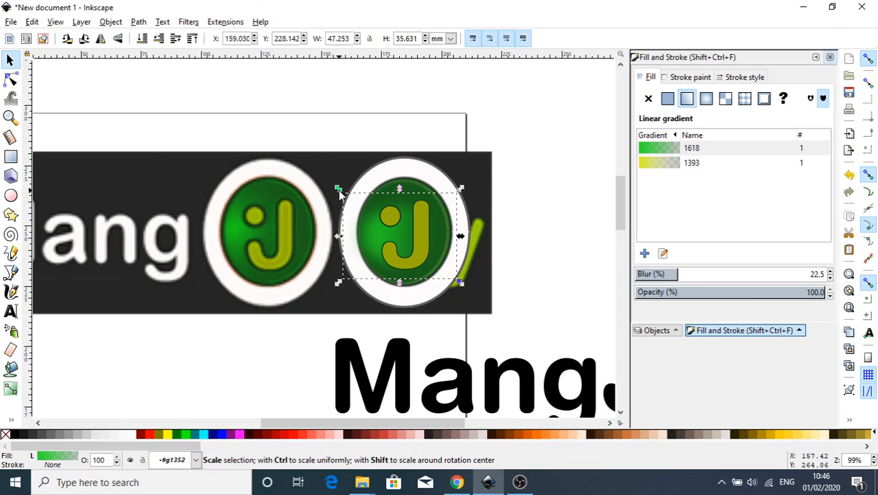
{"action": "left_click", "coordinate": [598, 276]}
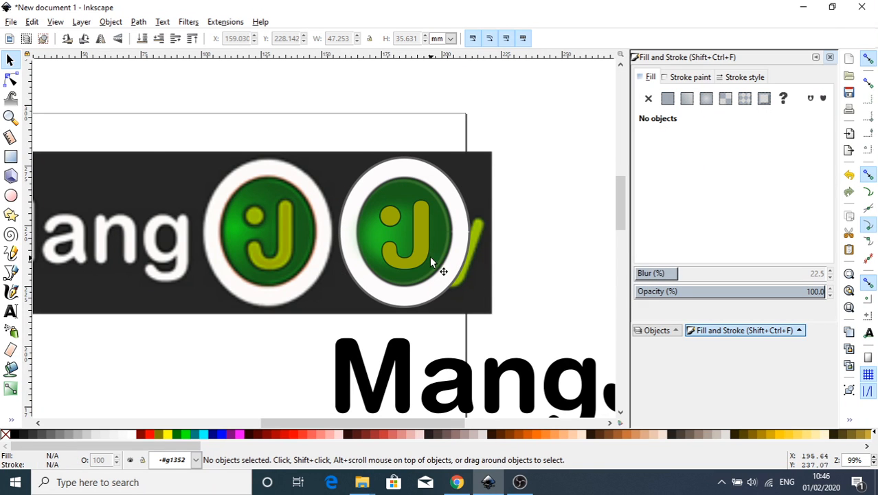
- Compare the rebuilt badge with the reference badge at a smaller view scale, with nothing selected
{"action": "left_click", "coordinate": [385, 225]}
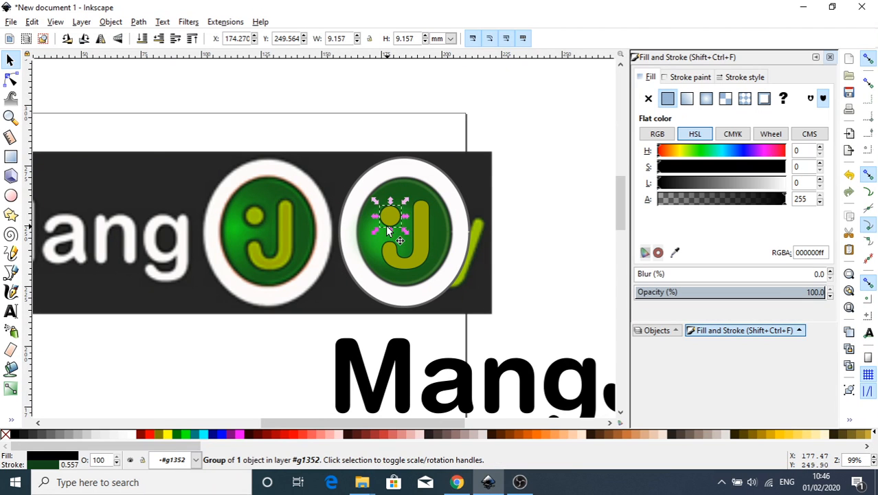
{"action": "key", "text": "minus"}
{"action": "key", "text": "minus"}
{"action": "left_click", "coordinate": [501, 201]}
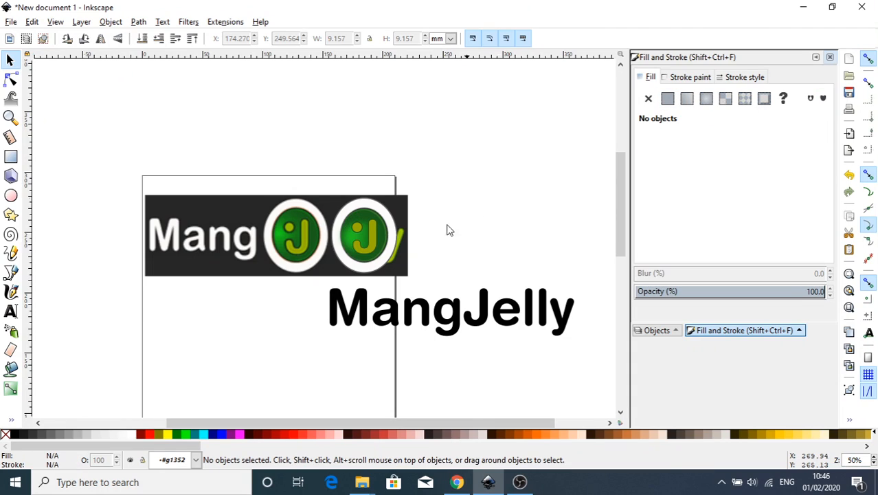
{"action": "left_click", "coordinate": [348, 241]}
{"action": "left_click", "coordinate": [493, 245]}
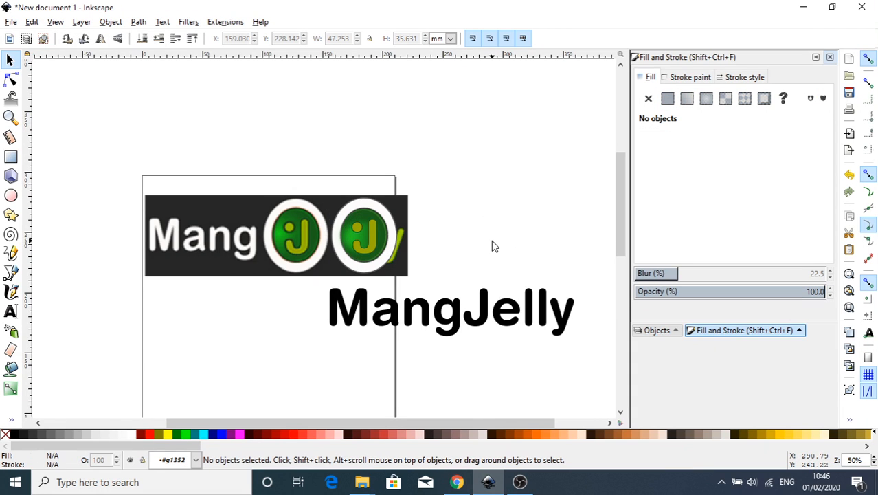
{"action": "scroll", "coordinate": [328, 254], "scroll_direction": "up", "scroll_amount": 3}
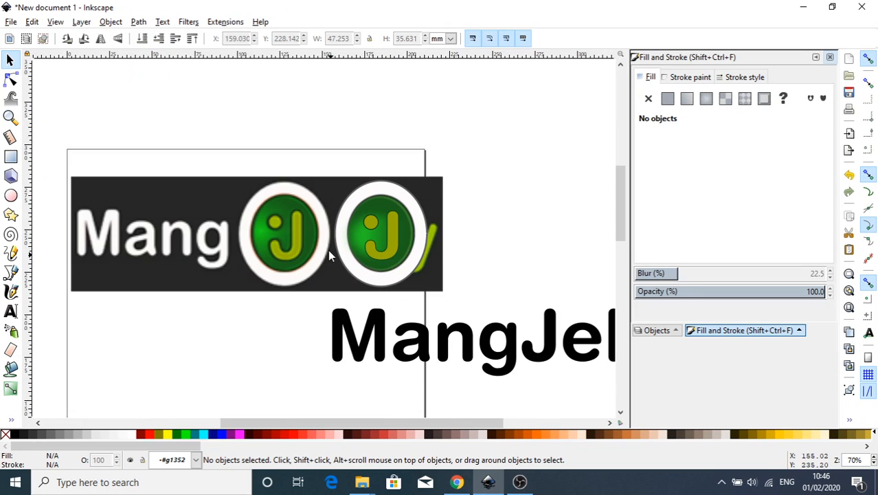
- Darken the green outline of the badge's J and dot together, lowering its lightness to about 28
{"action": "left_click", "coordinate": [415, 221]}
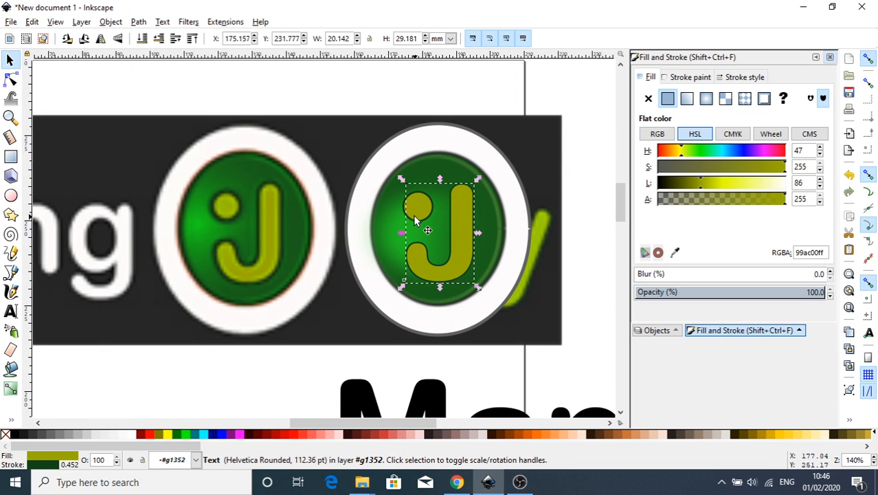
{"action": "left_click", "coordinate": [414, 206], "text": "shift"}
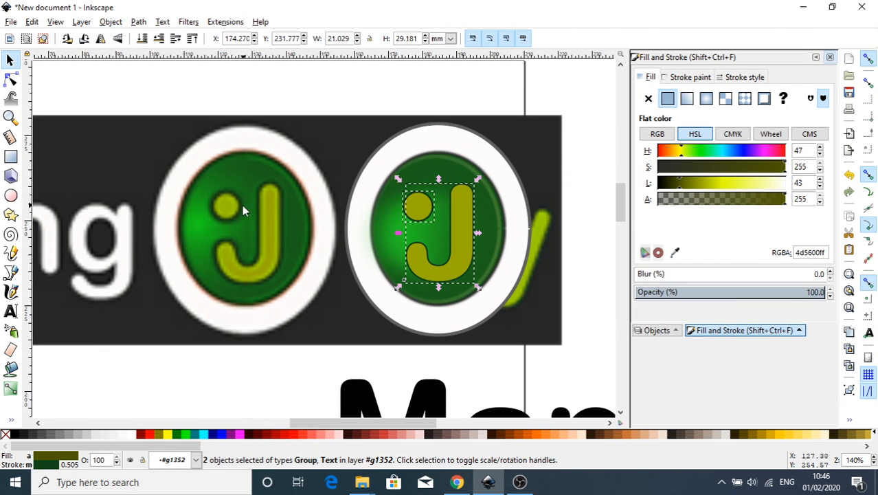
{"action": "left_click", "coordinate": [674, 182]}
{"action": "key", "text": "ctrl+z"}
{"action": "left_click", "coordinate": [691, 77]}
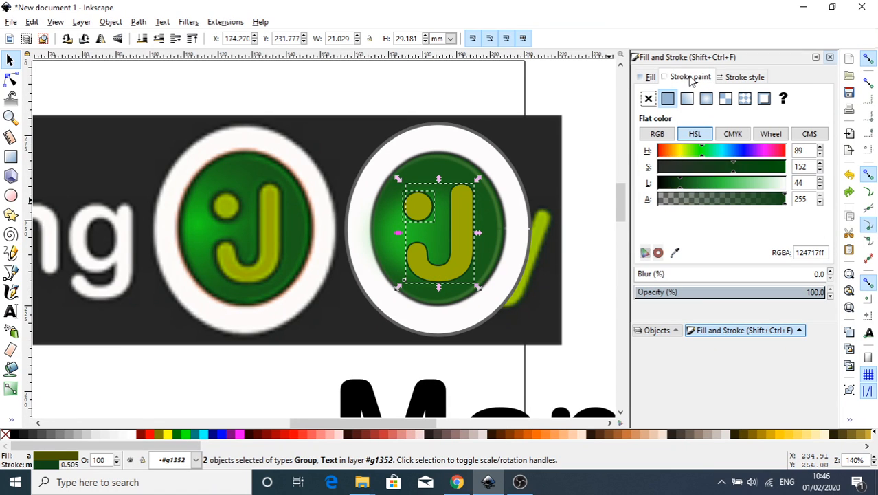
{"action": "left_click_drag", "start_coordinate": [681, 182], "coordinate": [674, 182]}
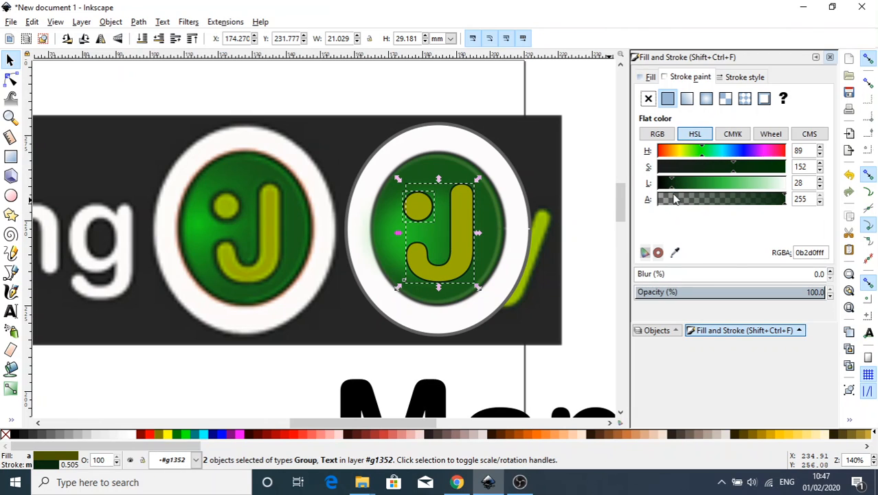
{"action": "mouse_move", "coordinate": [674, 182]}
{"action": "left_mouse_down"}
{"action": "mouse_move", "coordinate": [666, 183]}
{"action": "mouse_move", "coordinate": [674, 182]}
{"action": "left_mouse_up"}
{"action": "left_click", "coordinate": [674, 181]}
- Set the outline width of the dot beside the J to 0.5 mm
{"action": "left_click", "coordinate": [739, 82]}
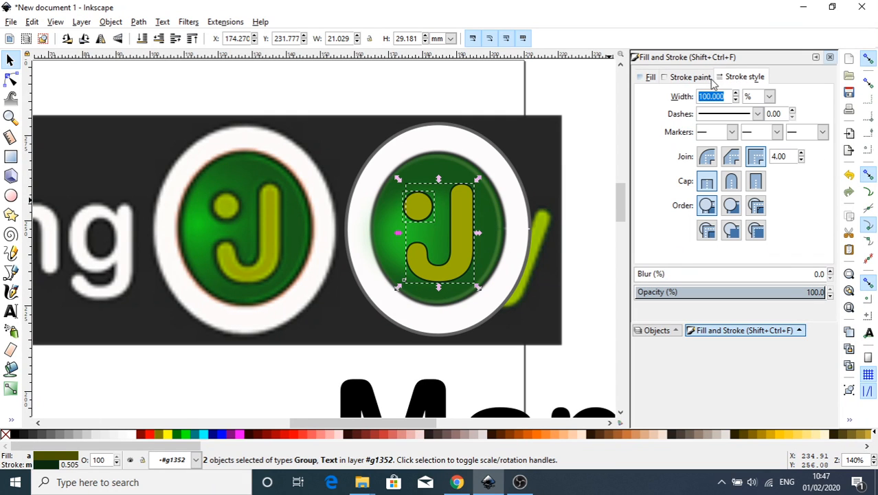
{"action": "left_click", "coordinate": [582, 177]}
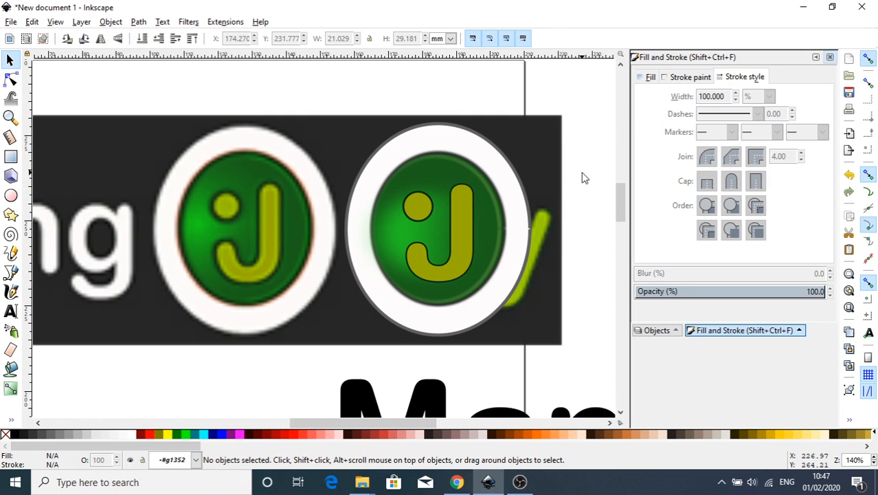
{"action": "left_click", "coordinate": [425, 200]}
{"action": "left_click", "coordinate": [465, 226]}
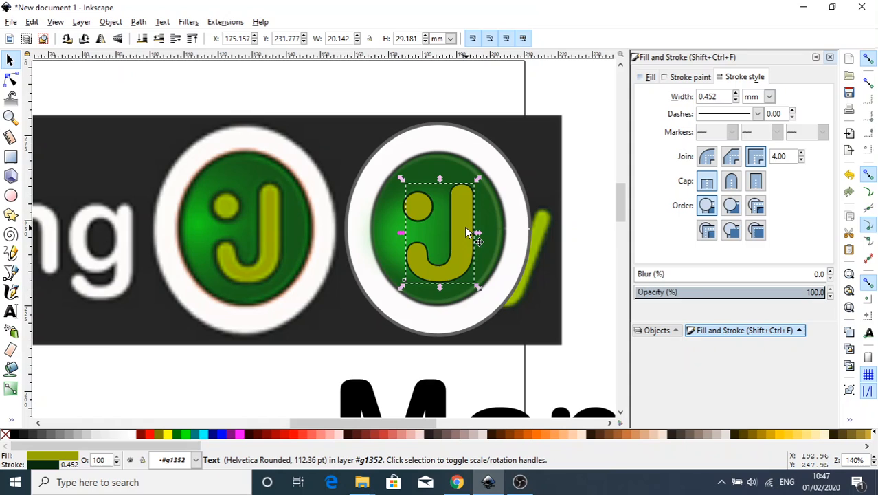
{"action": "left_click", "coordinate": [418, 204]}
{"action": "left_click_drag", "start_coordinate": [722, 96], "coordinate": [681, 95]}
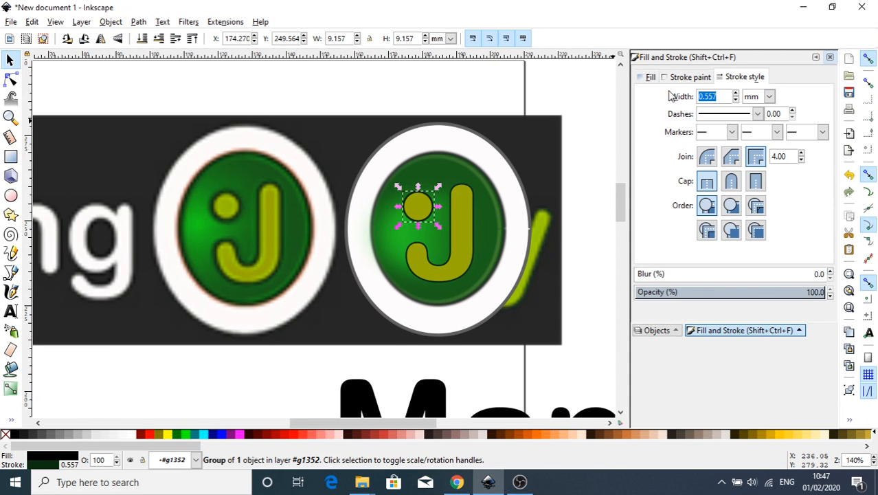
{"action": "type", "text": "0"}
{"action": "type", "text": ".45"}
- Set the outline width of the badge's J to 0.5 mm
{"action": "left_click", "coordinate": [456, 222]}
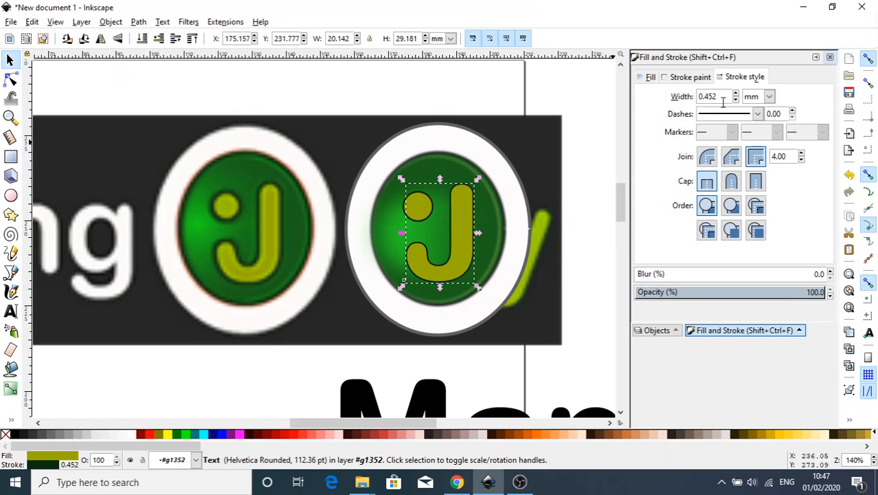
{"action": "left_click_drag", "start_coordinate": [723, 101], "coordinate": [667, 98]}
{"action": "type", "text": "0"}
{"action": "key", "text": "Return"}
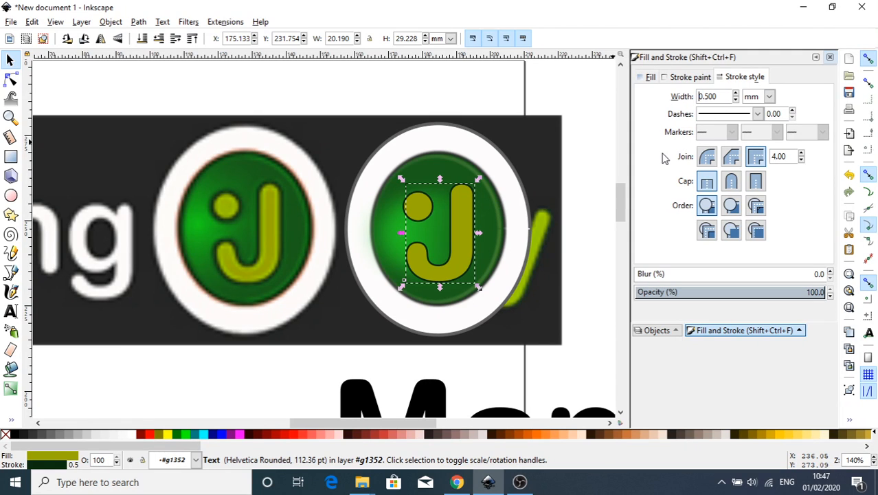
{"action": "left_click", "coordinate": [579, 182]}
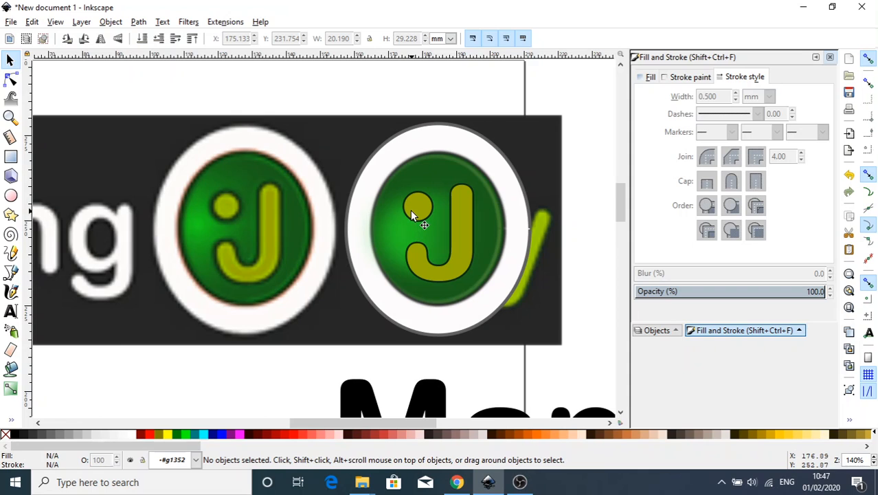
- Apply a blur of about 1.4% to the rebuilt badge's J and dot together
{"action": "left_click", "coordinate": [421, 213]}
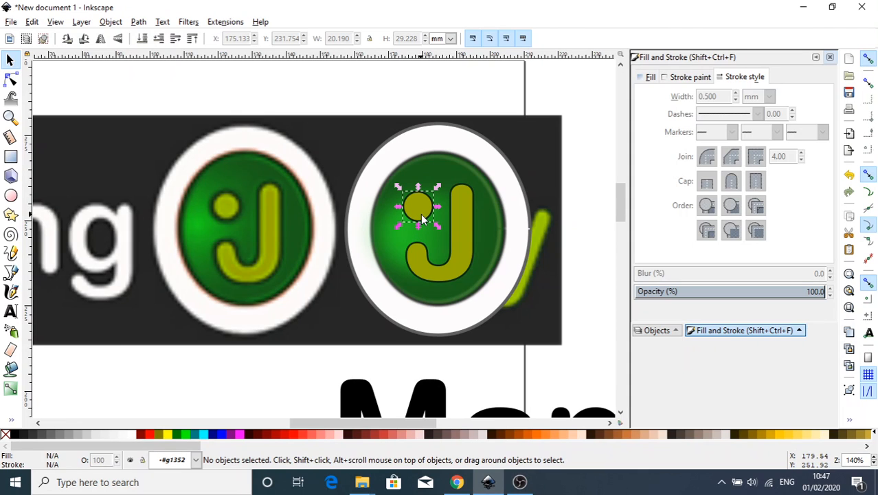
{"action": "left_click", "coordinate": [465, 222], "text": "shift"}
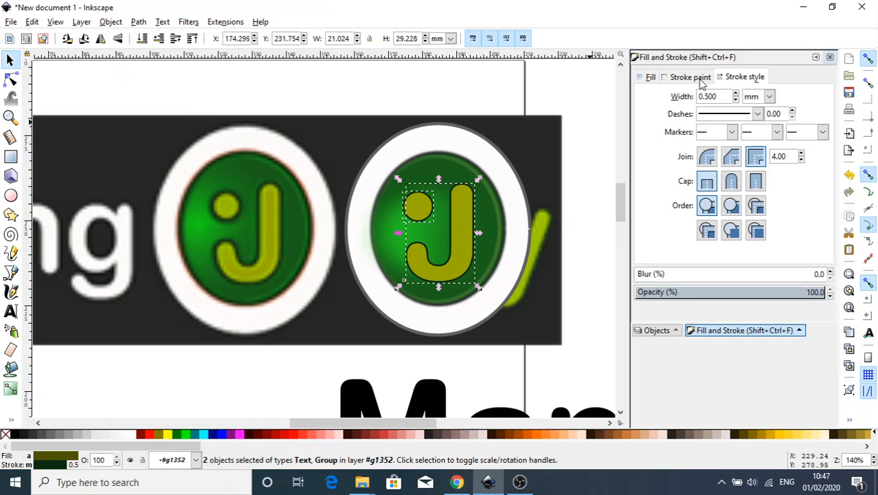
{"action": "left_click", "coordinate": [690, 77]}
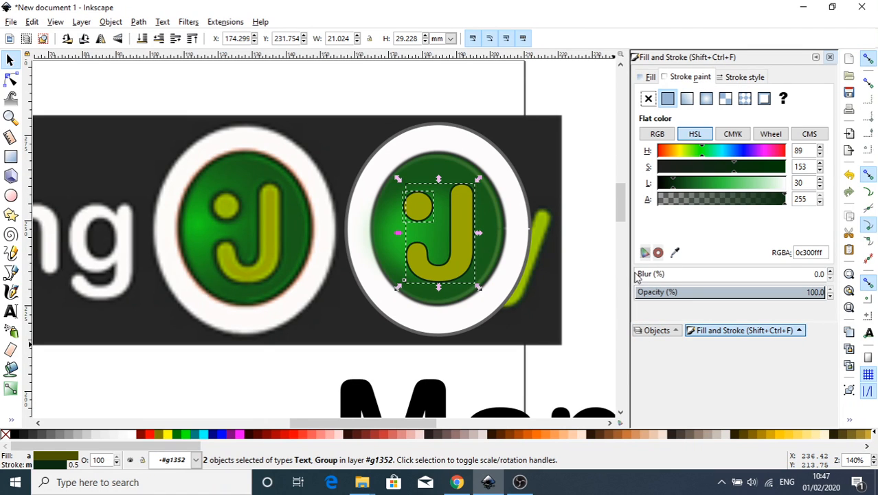
{"action": "left_click_drag", "start_coordinate": [635, 273], "coordinate": [638, 273]}
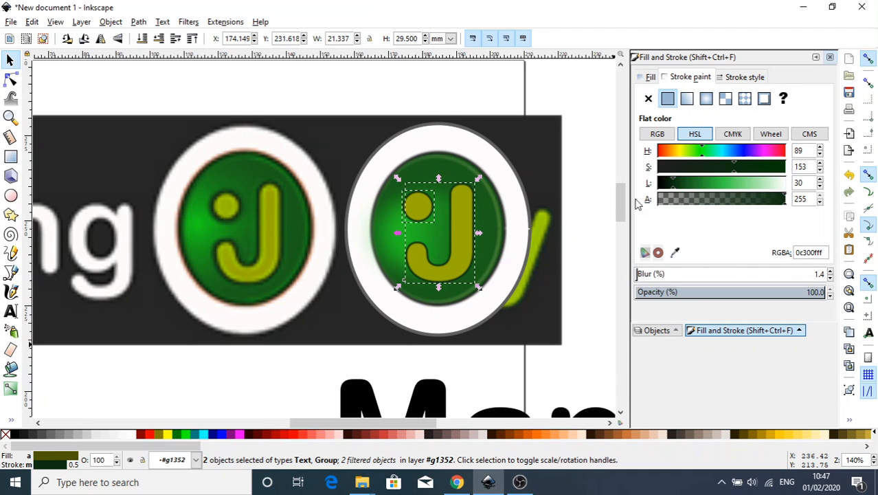
{"action": "left_click", "coordinate": [570, 314]}
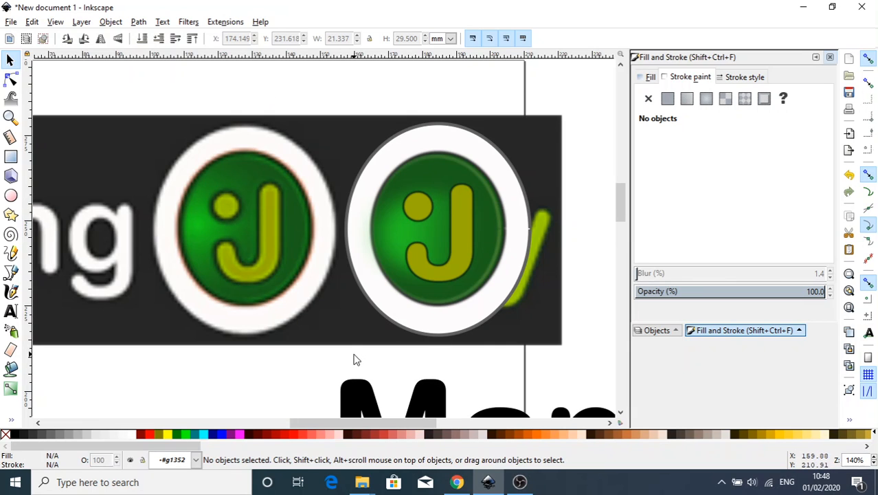
- Try to group the rebuilt badge's outer ring with its J, dot and inner ovals
{"action": "mouse_move", "coordinate": [353, 353]}
{"action": "left_mouse_down"}
{"action": "mouse_move", "coordinate": [547, 191]}
{"action": "mouse_move", "coordinate": [547, 109]}
{"action": "left_mouse_up"}
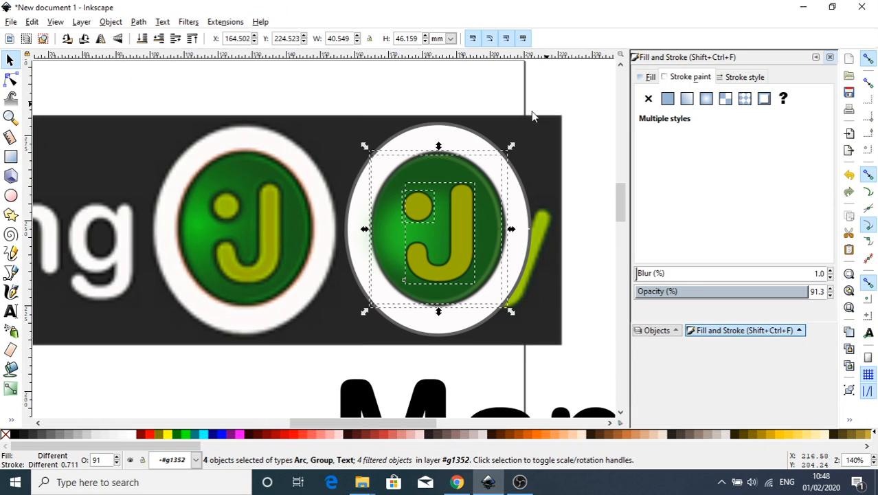
{"action": "left_click", "coordinate": [356, 227], "text": "shift"}
{"action": "right_click", "coordinate": [357, 226]}
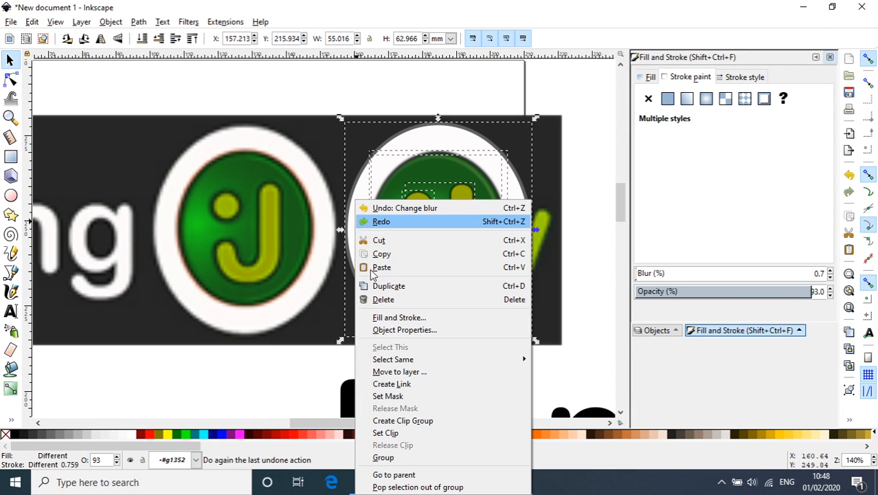
{"action": "left_click", "coordinate": [435, 458]}
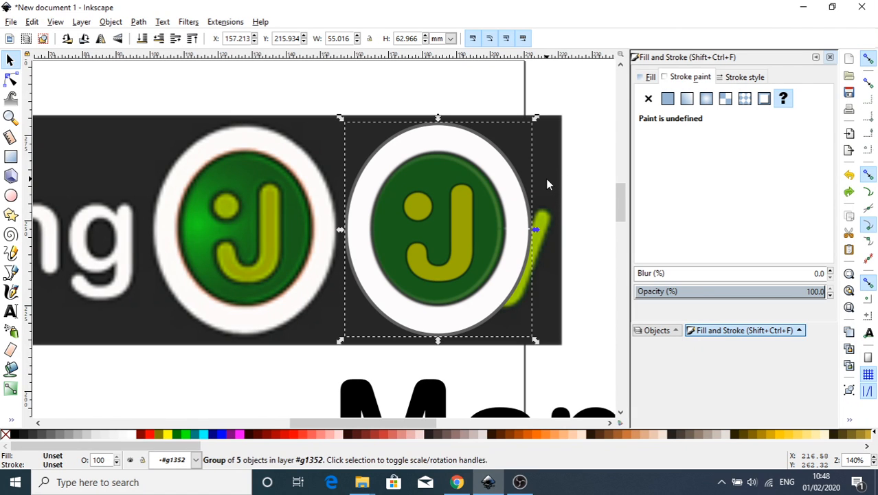
{"action": "key", "text": "Escape"}
- Examine the rebuilt badge's highlight, J, dot and inner ring one by one to identify its separate objects
{"action": "left_click", "coordinate": [398, 245]}
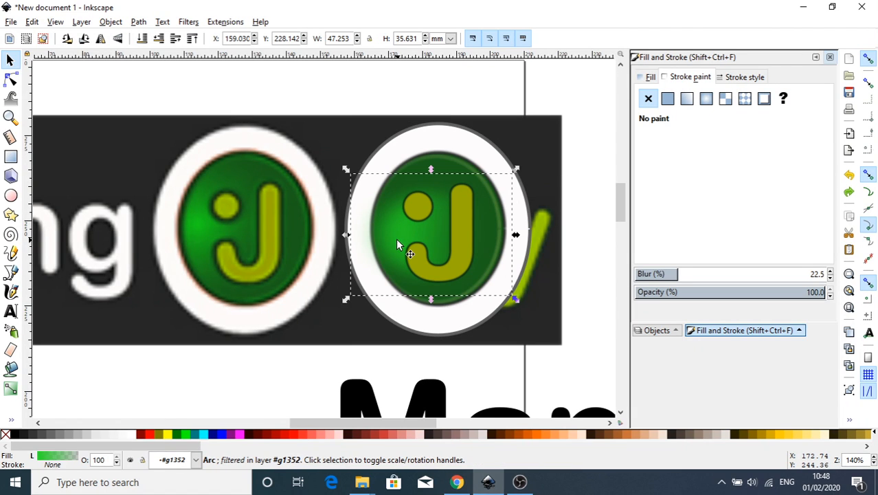
{"action": "left_click", "coordinate": [411, 231]}
{"action": "left_click", "coordinate": [393, 230]}
{"action": "left_click", "coordinate": [407, 231]}
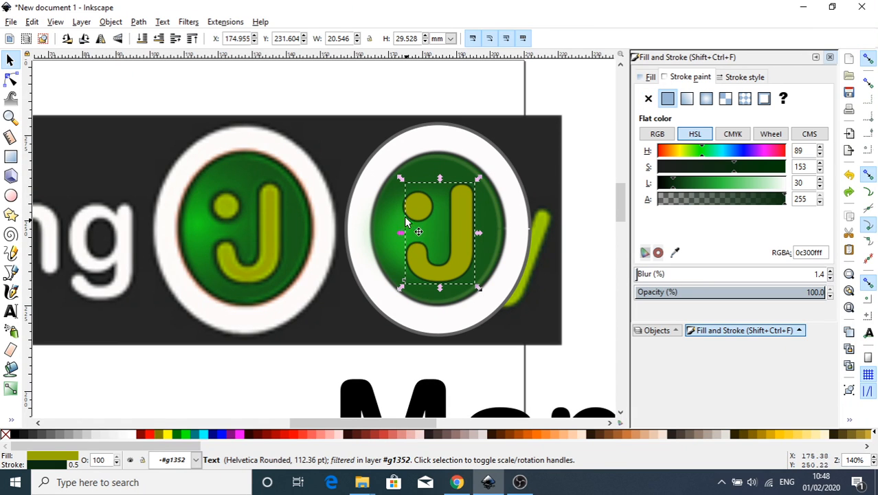
{"action": "left_click", "coordinate": [423, 211]}
{"action": "left_click", "coordinate": [459, 219]}
{"action": "left_click", "coordinate": [464, 233]}
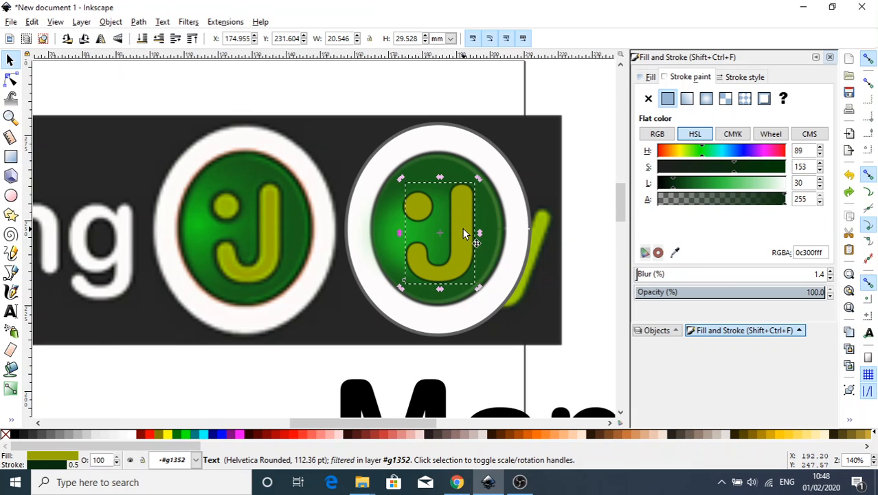
{"action": "left_click", "coordinate": [389, 214]}
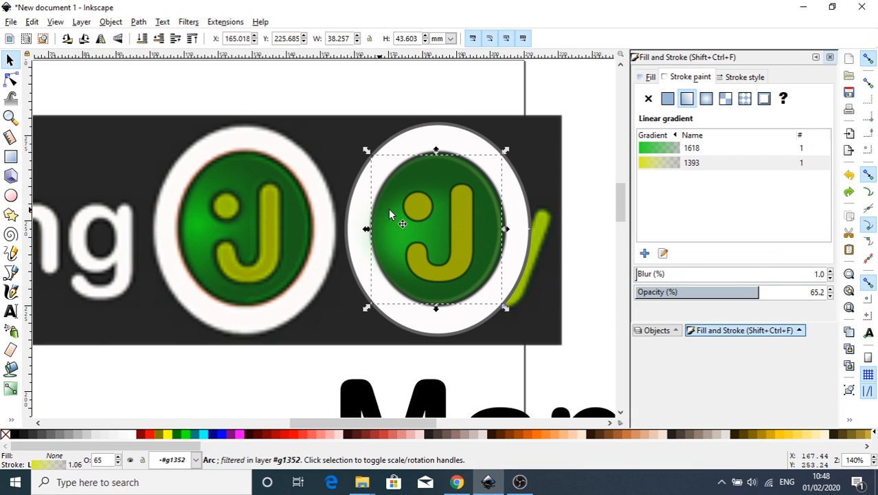
- Group all six objects of the rebuilt badge, including the green highlight, J, dot and rings
{"action": "left_click", "coordinate": [463, 243]}
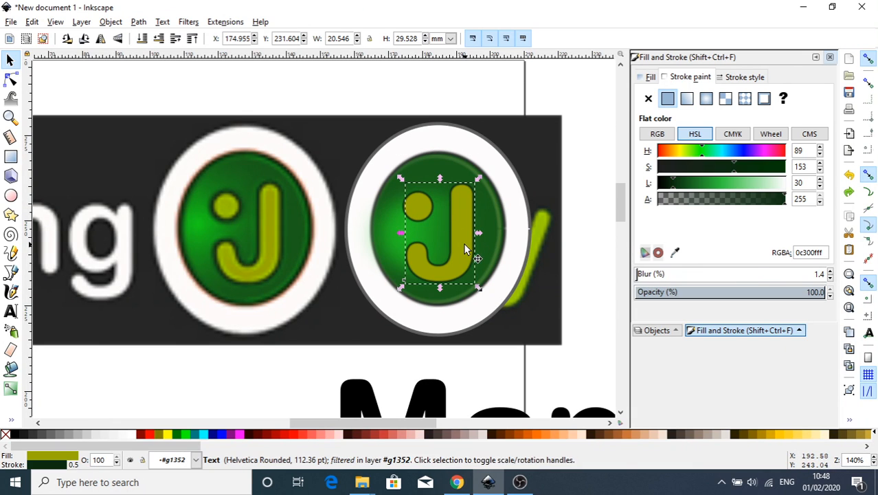
{"action": "left_click", "coordinate": [421, 208], "text": "shift"}
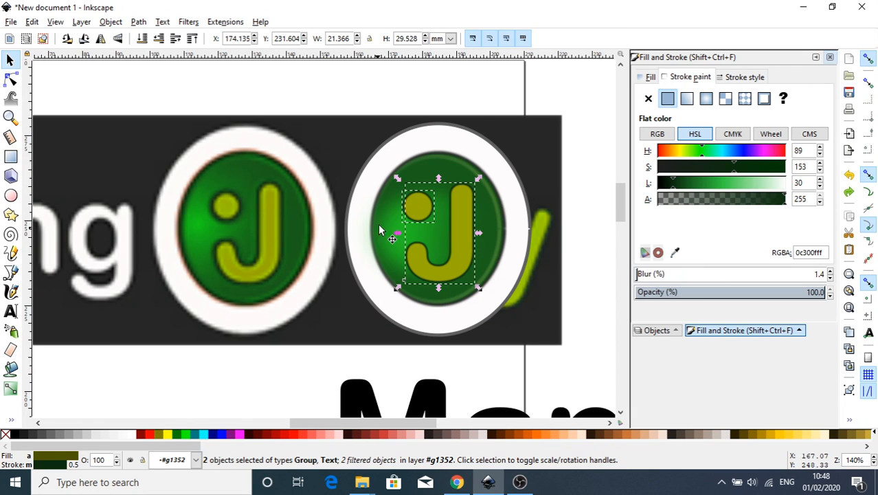
{"action": "left_click", "coordinate": [391, 221], "text": "shift"}
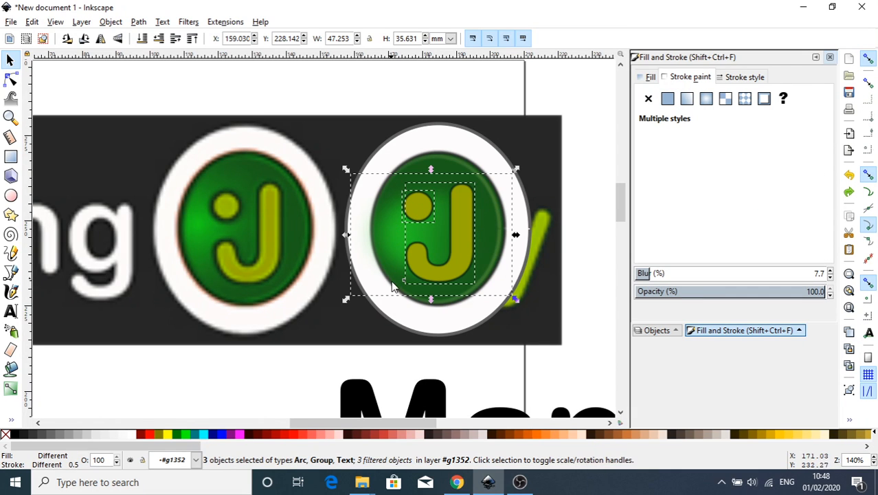
{"action": "left_click", "coordinate": [447, 301], "text": "shift"}
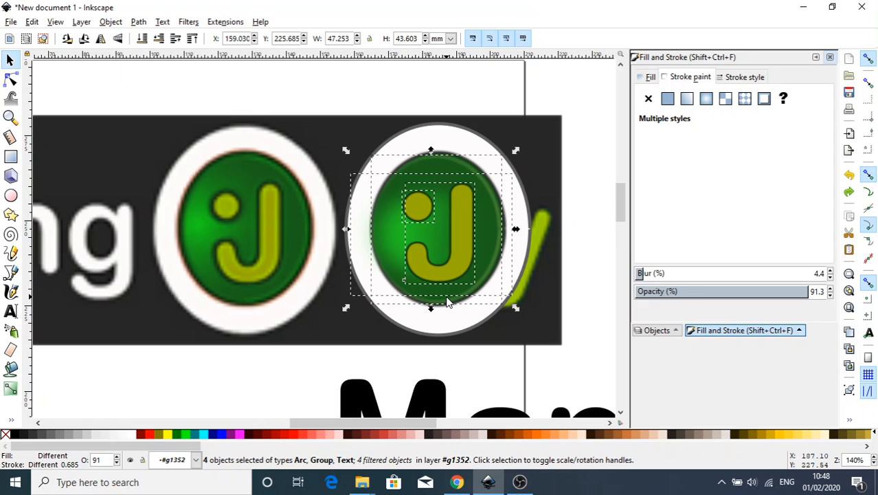
{"action": "left_click", "coordinate": [452, 326], "text": "shift"}
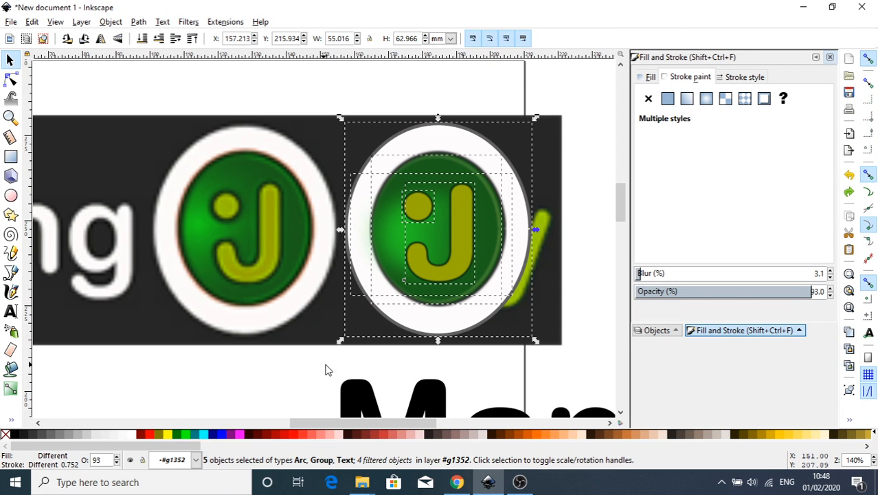
{"action": "left_click_drag", "start_coordinate": [333, 370], "coordinate": [577, 88]}
{"action": "right_click", "coordinate": [424, 207]}
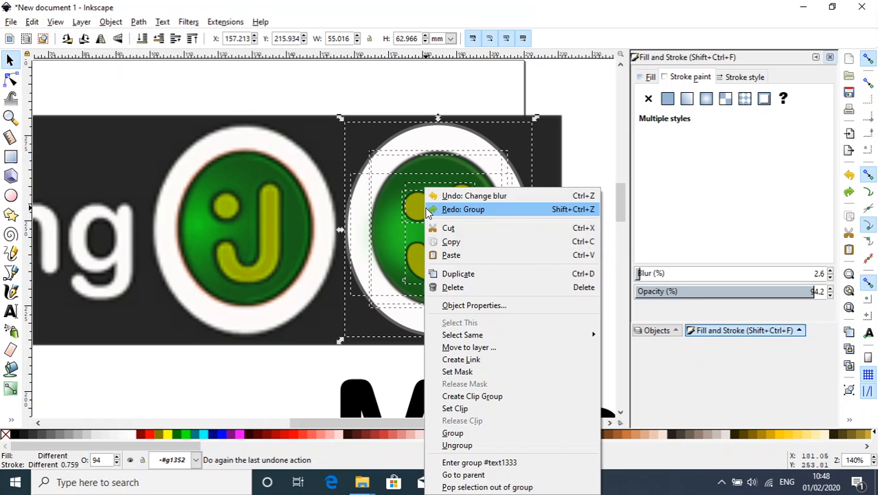
{"action": "left_click", "coordinate": [460, 433]}
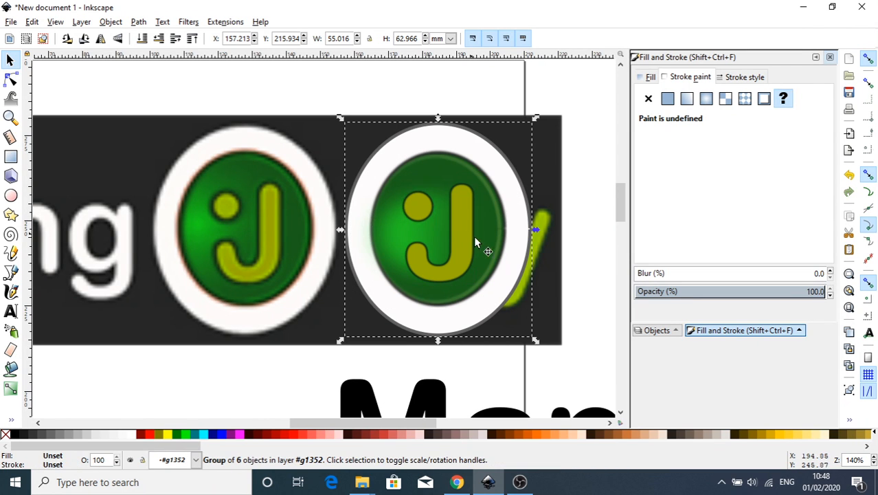
- Move the grouped badge off the dark banner onto the white page, directly beneath the reference badge
{"action": "left_click_drag", "start_coordinate": [478, 248], "coordinate": [222, 411]}
{"action": "left_click_drag", "start_coordinate": [621, 209], "coordinate": [620, 238]}
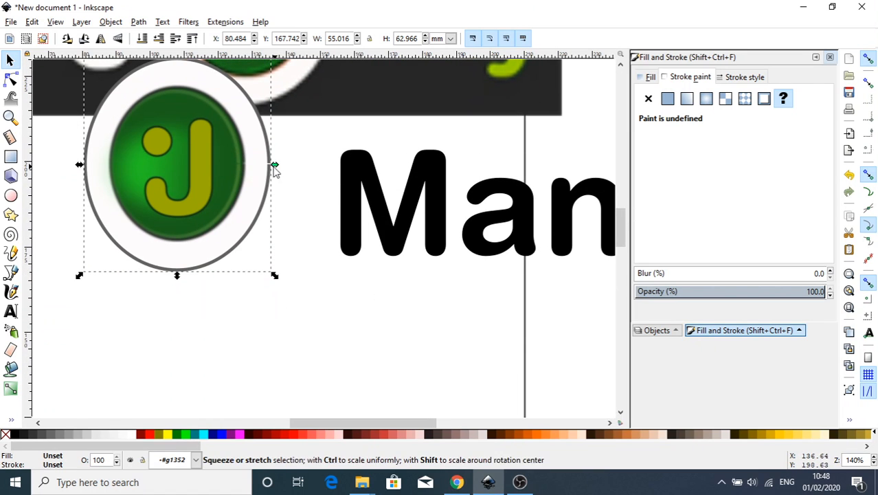
{"action": "left_click_drag", "start_coordinate": [227, 112], "coordinate": [229, 294]}
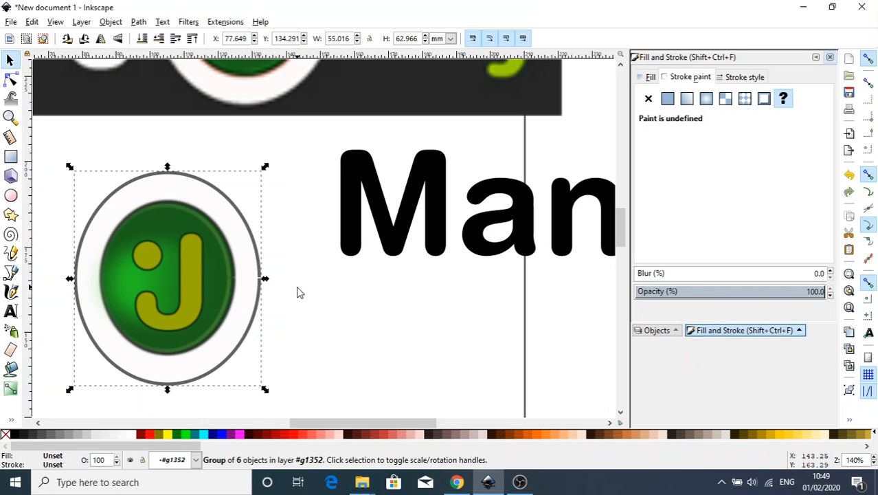
{"action": "left_click", "coordinate": [336, 314]}
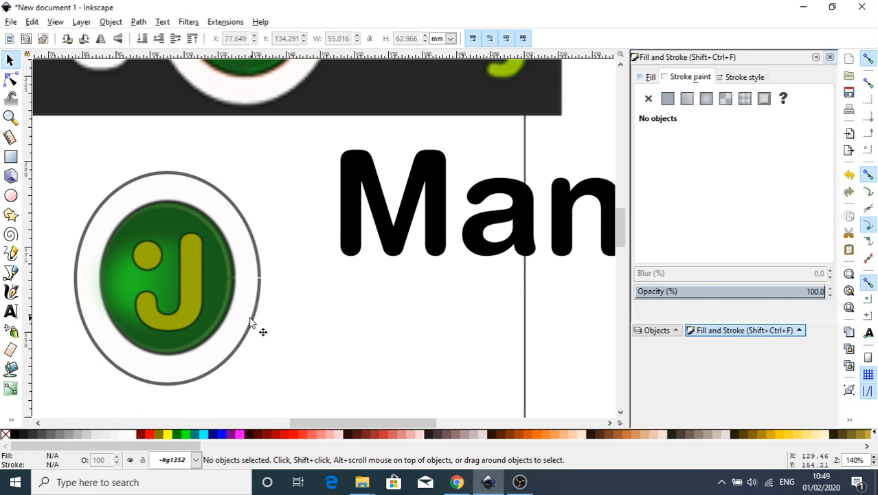
{"action": "left_click_drag", "start_coordinate": [260, 330], "coordinate": [327, 335]}
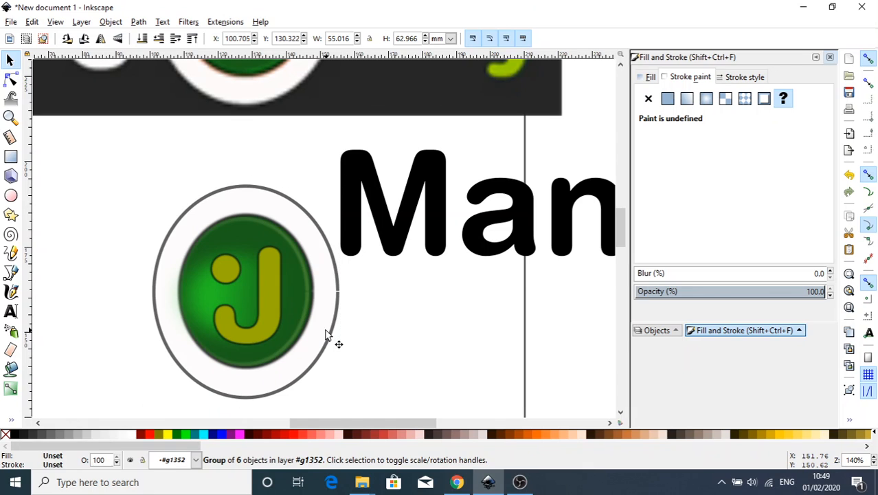
- Turn the grey outline of the grouped badge's outer oval black by setting its lightness to 0
{"action": "left_click", "coordinate": [334, 341]}
{"action": "left_click", "coordinate": [336, 341], "text": "ctrl"}
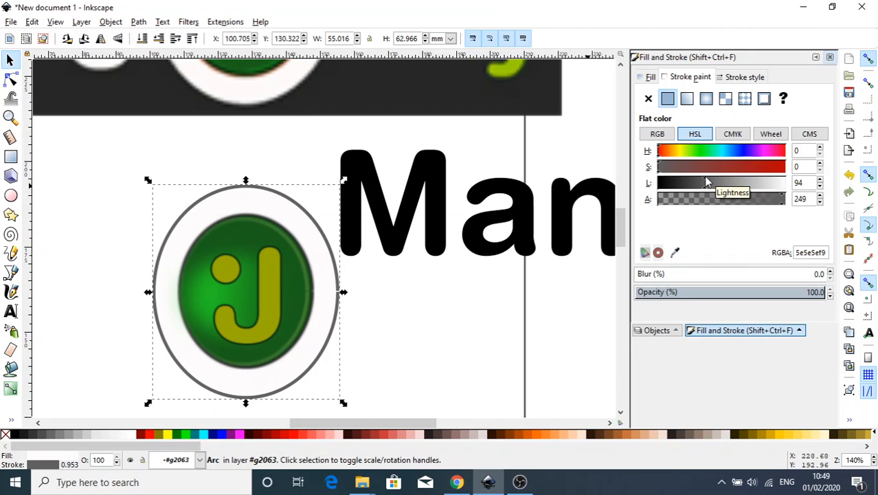
{"action": "left_click_drag", "start_coordinate": [708, 182], "coordinate": [649, 181]}
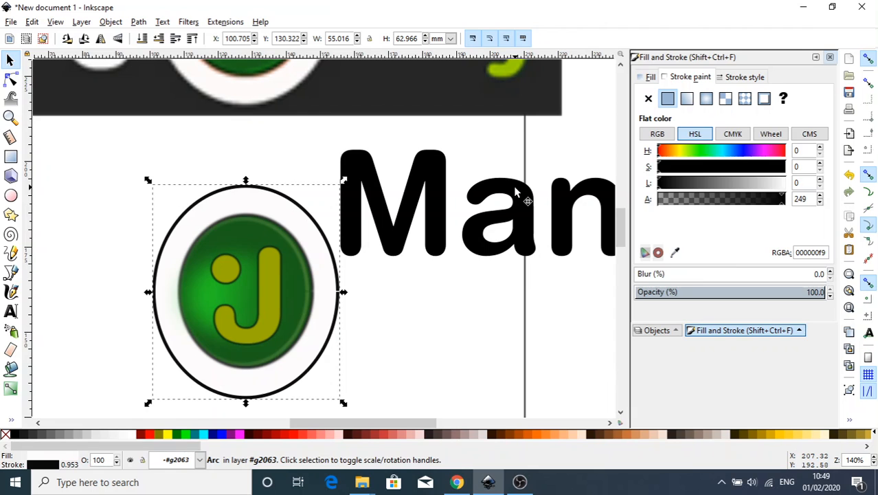
{"action": "left_click", "coordinate": [427, 294]}
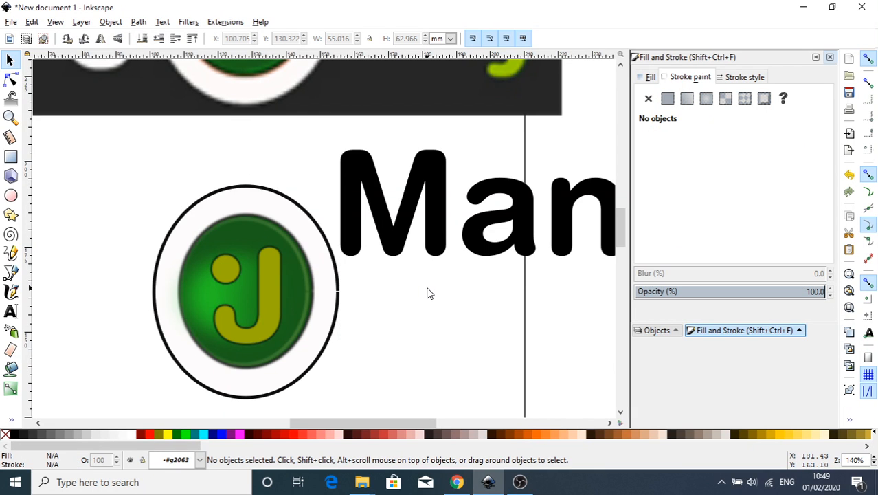
- Move the black MangJelly text onto the lower part of the page, below the rebuilt badge
{"action": "key", "text": "minus"}
{"action": "key", "text": "minus"}
{"action": "key", "text": "minus"}
{"action": "key", "text": "minus"}
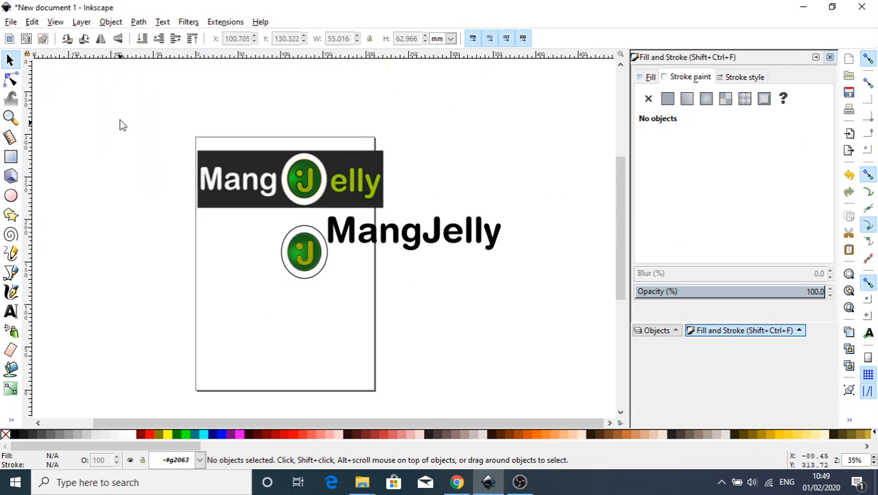
{"action": "left_click", "coordinate": [11, 60]}
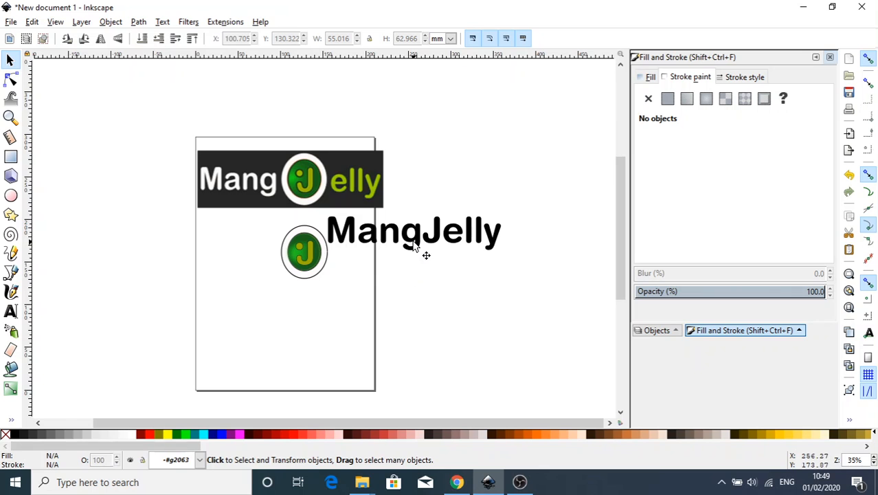
{"action": "left_click_drag", "start_coordinate": [423, 248], "coordinate": [290, 343]}
{"action": "left_click", "coordinate": [430, 320]}
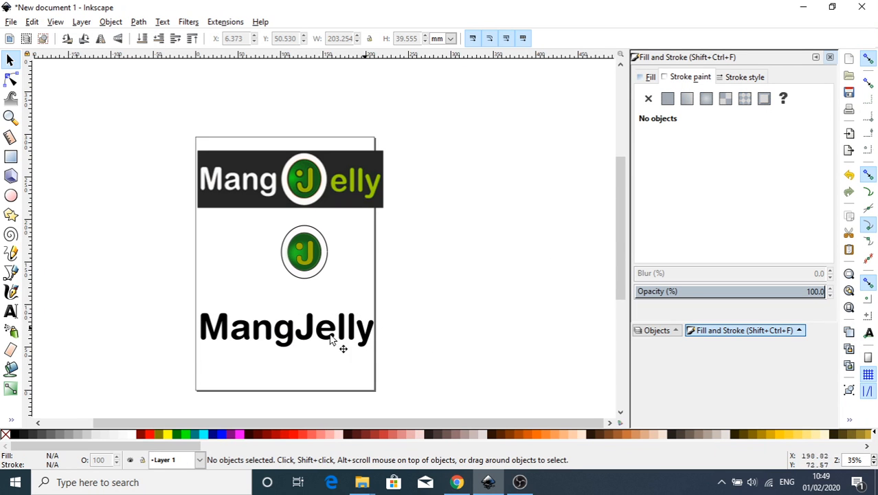
- Convert the black MangJelly text to paths
{"action": "left_click", "coordinate": [299, 336]}
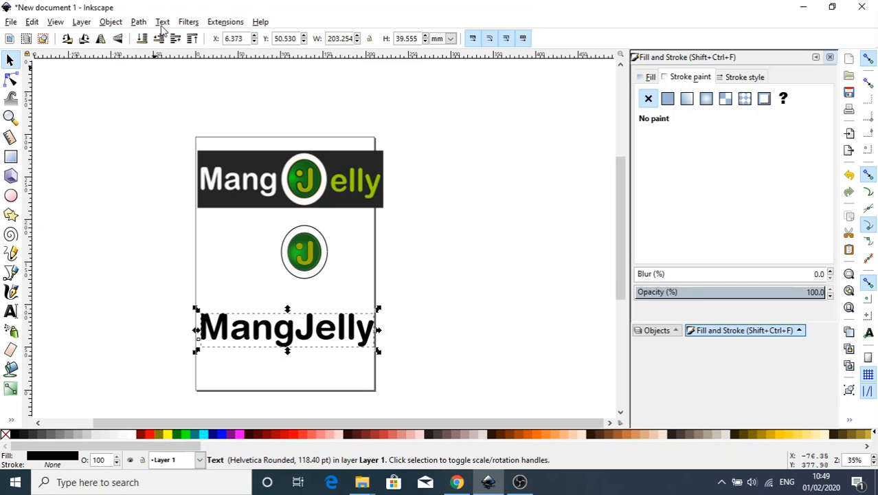
{"action": "left_click", "coordinate": [139, 23]}
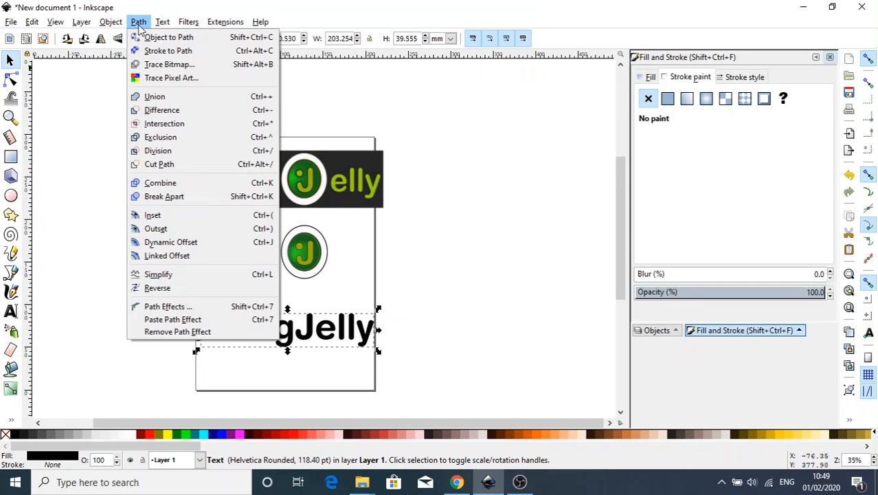
{"action": "left_click", "coordinate": [159, 41]}
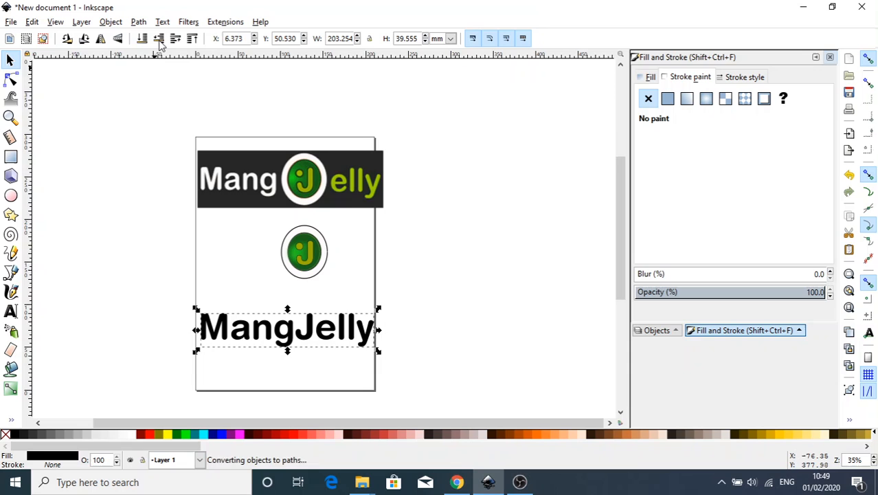
{"action": "left_click", "coordinate": [459, 308]}
- Enter the converted MangJelly lettering and delete its letter J
{"action": "left_click_drag", "start_coordinate": [300, 298], "coordinate": [407, 381]}
{"action": "left_click", "coordinate": [316, 333]}
{"action": "double_click", "coordinate": [320, 332]}
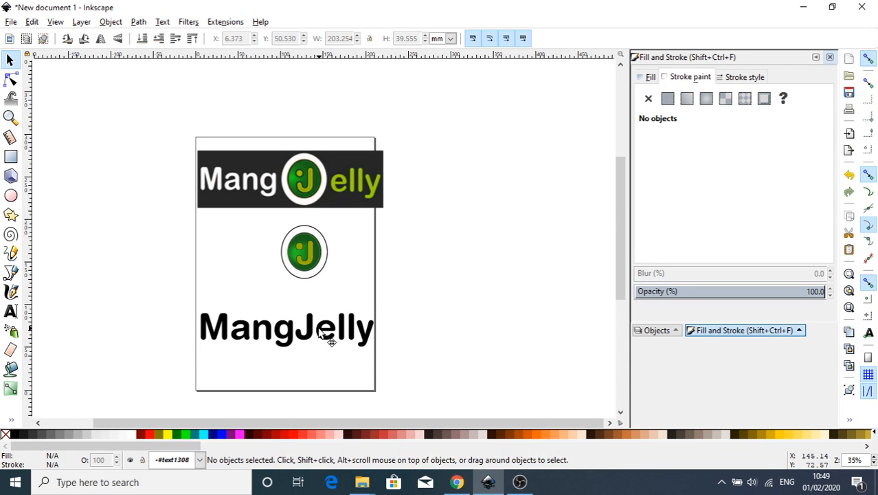
{"action": "left_click", "coordinate": [316, 332]}
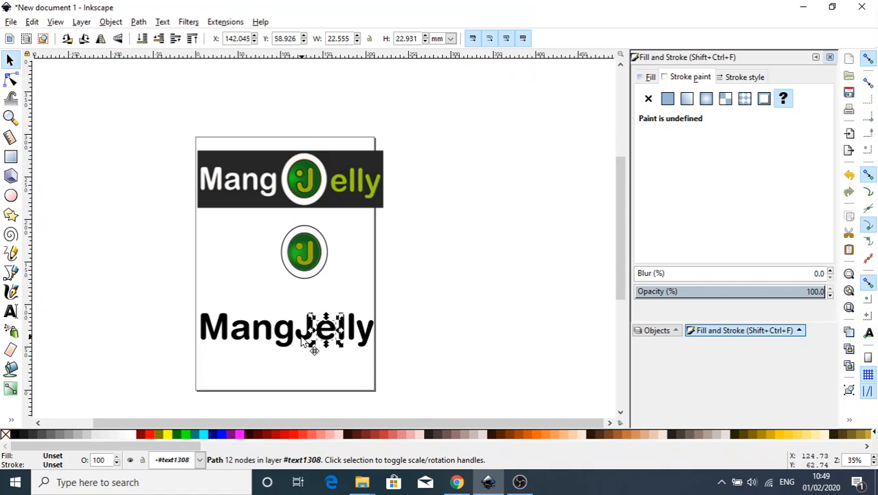
{"action": "left_click", "coordinate": [303, 336]}
{"action": "left_click", "coordinate": [341, 342]}
{"action": "left_click", "coordinate": [399, 328]}
{"action": "left_click_drag", "start_coordinate": [402, 358], "coordinate": [297, 294]}
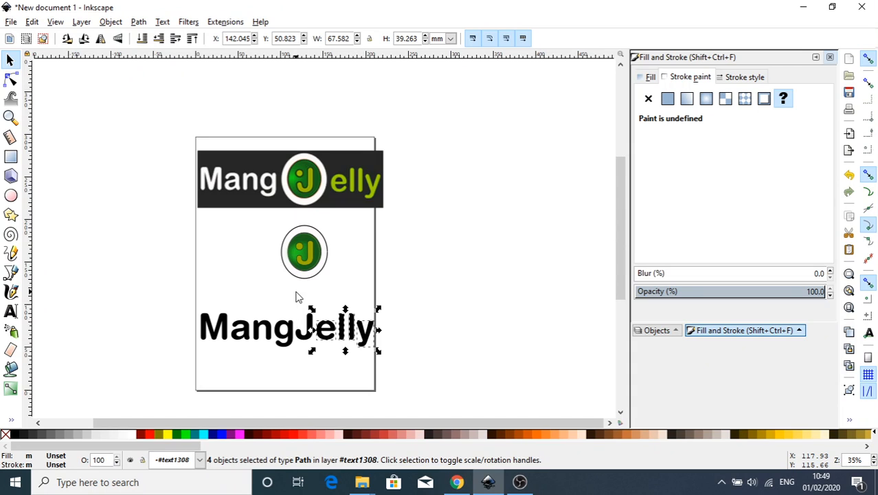
{"action": "left_click", "coordinate": [316, 326]}
{"action": "key", "text": "Delete"}
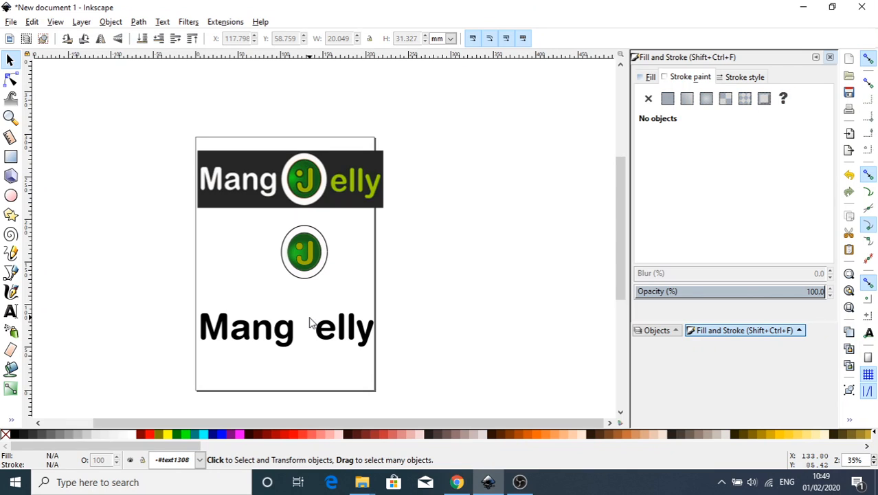
- Fill the four letters of "elly" with the flat green 9acc00 sampled from the reference logo's "elly" lettering
{"action": "mouse_move", "coordinate": [310, 345]}
{"action": "left_mouse_down"}
{"action": "mouse_move", "coordinate": [405, 331]}
{"action": "mouse_move", "coordinate": [405, 310]}
{"action": "left_mouse_up"}
{"action": "left_click_drag", "start_coordinate": [375, 377], "coordinate": [385, 299]}
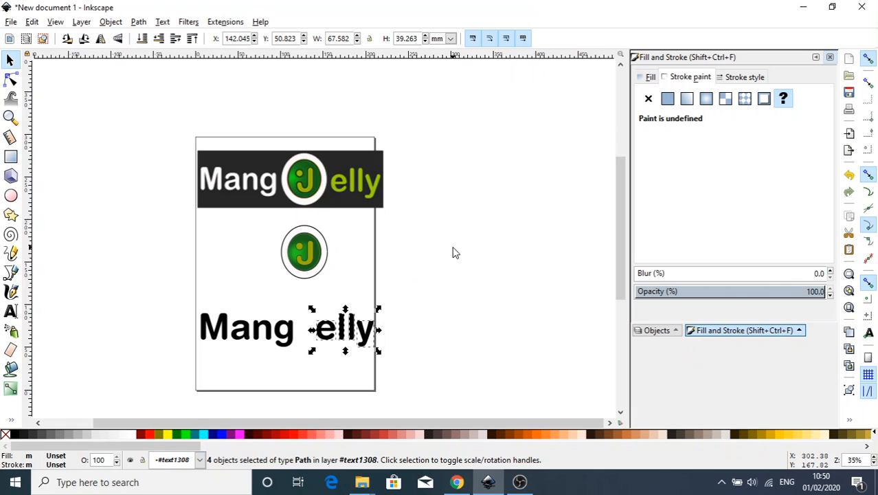
{"action": "left_click", "coordinate": [742, 78]}
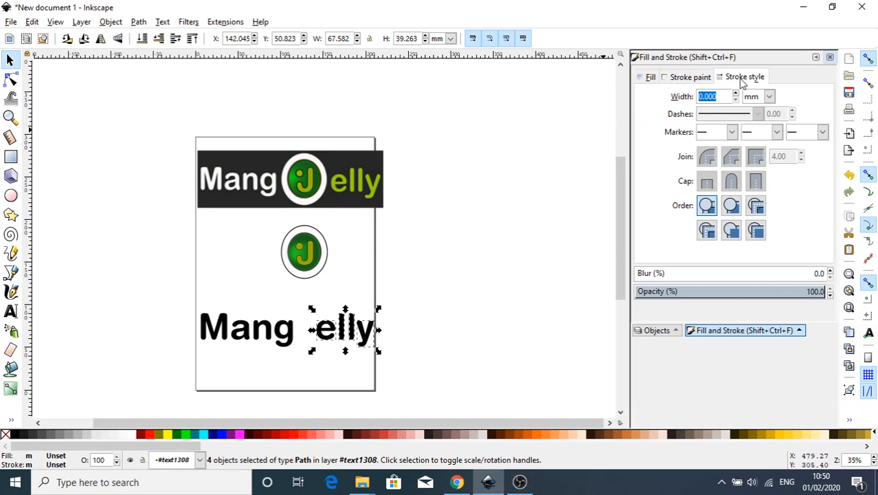
{"action": "left_click", "coordinate": [651, 77]}
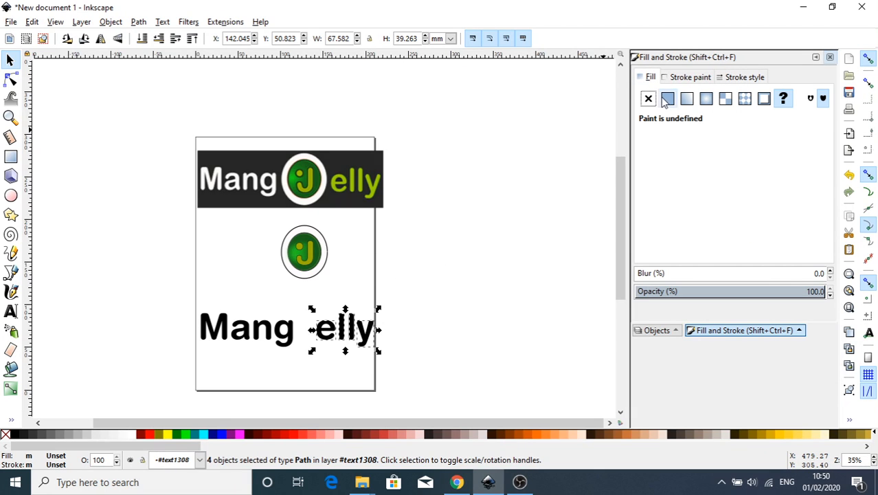
{"action": "left_click", "coordinate": [668, 101]}
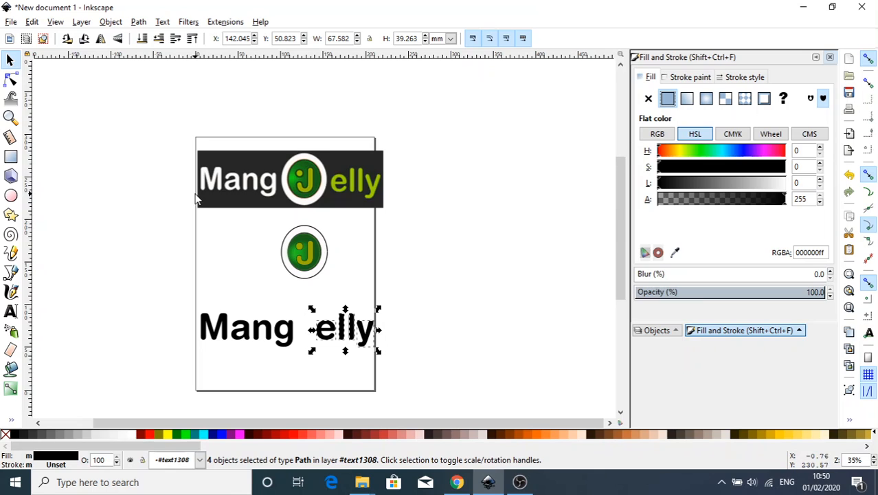
{"action": "left_click", "coordinate": [675, 253]}
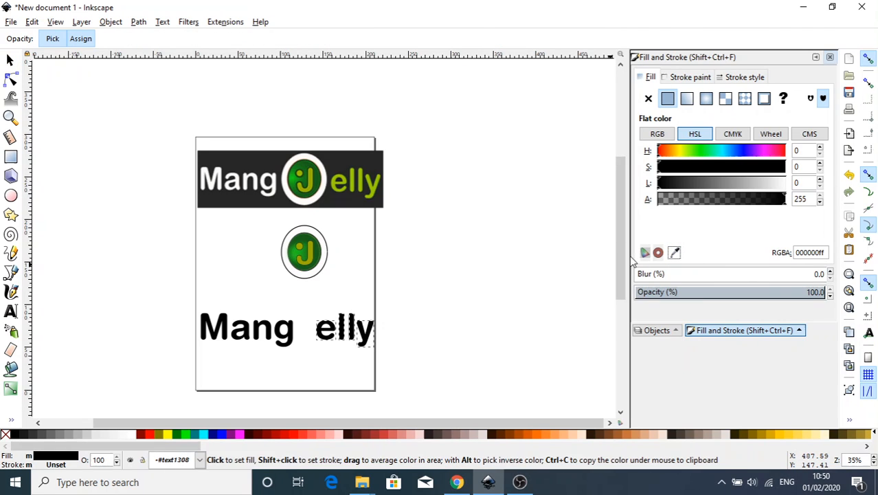
{"action": "left_click", "coordinate": [375, 195]}
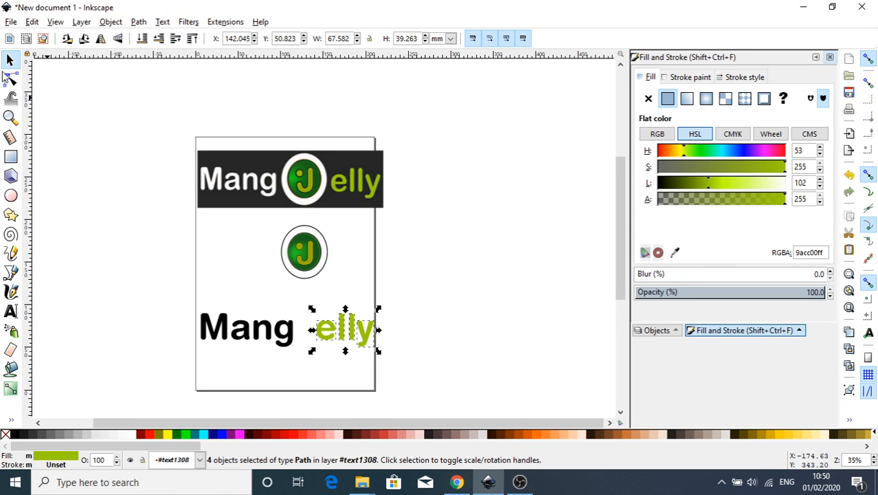
- Give the green "elly" letters a flat black outline 0.5 mm wide
{"action": "left_click", "coordinate": [737, 77]}
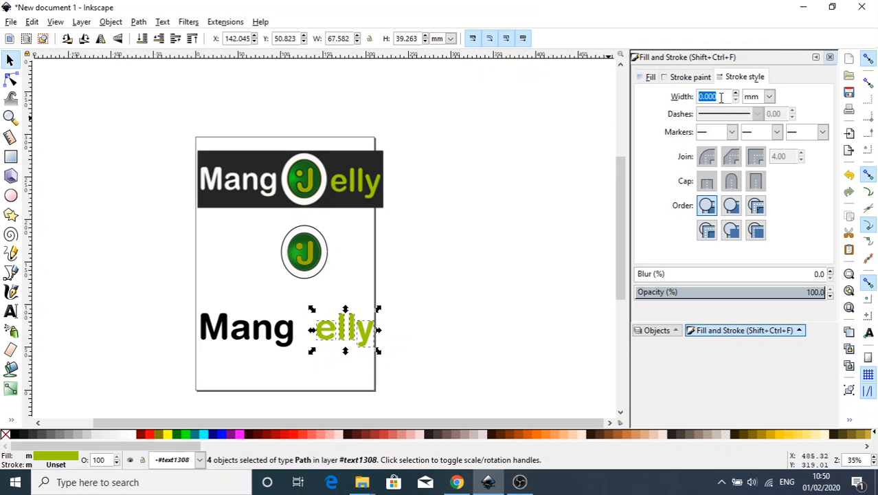
{"action": "left_click_drag", "start_coordinate": [722, 98], "coordinate": [690, 102]}
{"action": "key", "text": "BackSpace"}
{"action": "left_click_drag", "start_coordinate": [708, 100], "coordinate": [686, 96]}
{"action": "left_click", "coordinate": [694, 78]}
{"action": "left_click", "coordinate": [668, 98]}
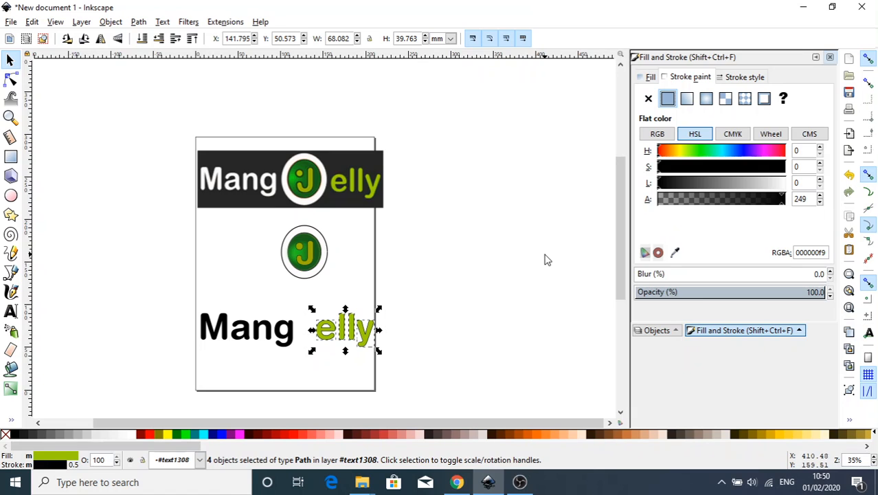
{"action": "left_click", "coordinate": [242, 373]}
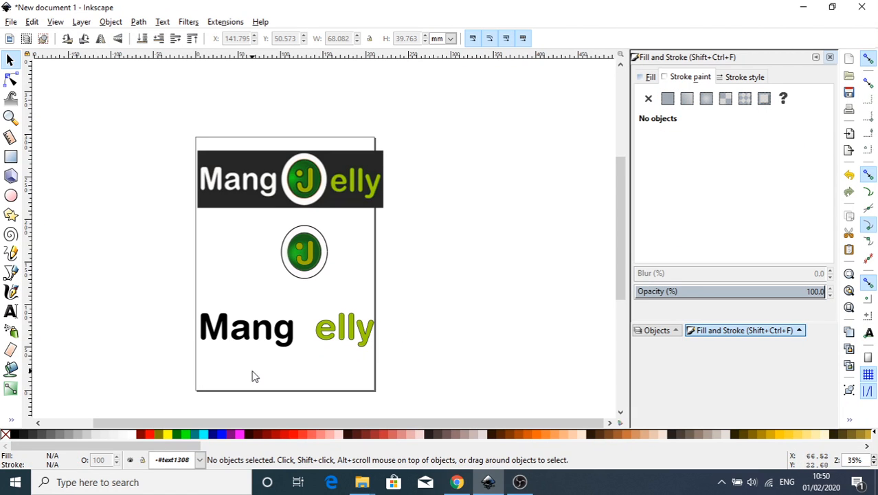
- Outline the four letters of "Mang" in flat black with a stroke width of 0.5 mm
{"action": "left_click", "coordinate": [295, 342]}
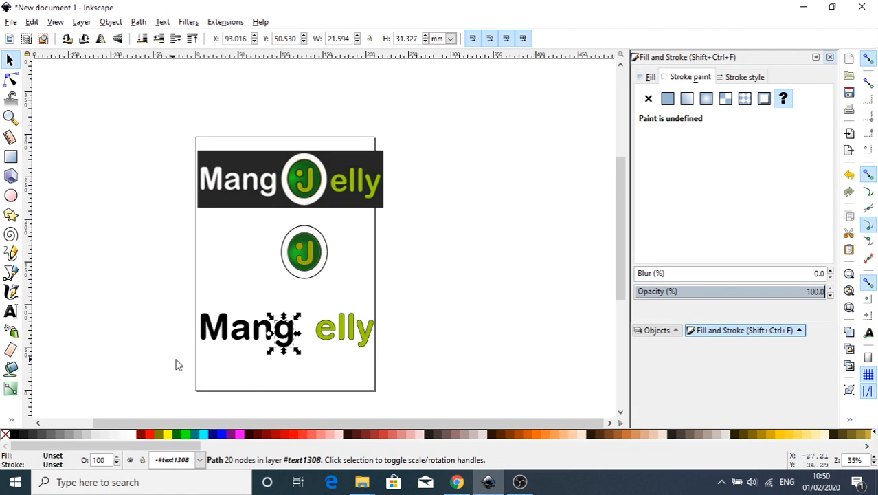
{"action": "mouse_move", "coordinate": [176, 369]}
{"action": "left_mouse_down"}
{"action": "mouse_move", "coordinate": [231, 369]}
{"action": "mouse_move", "coordinate": [308, 300]}
{"action": "left_mouse_up"}
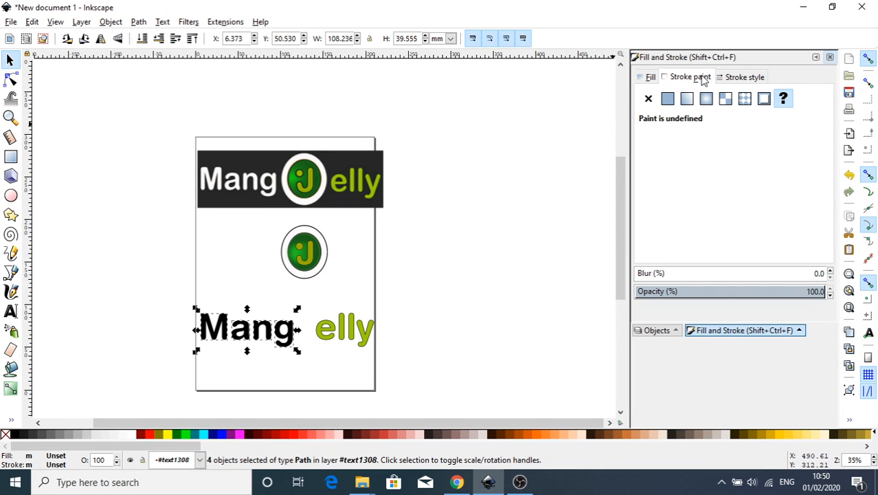
{"action": "left_click", "coordinate": [668, 99]}
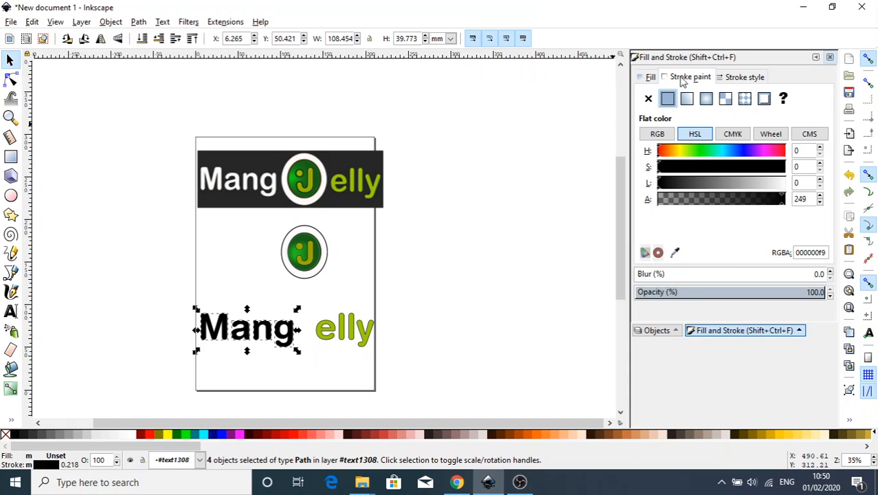
{"action": "left_click", "coordinate": [733, 81]}
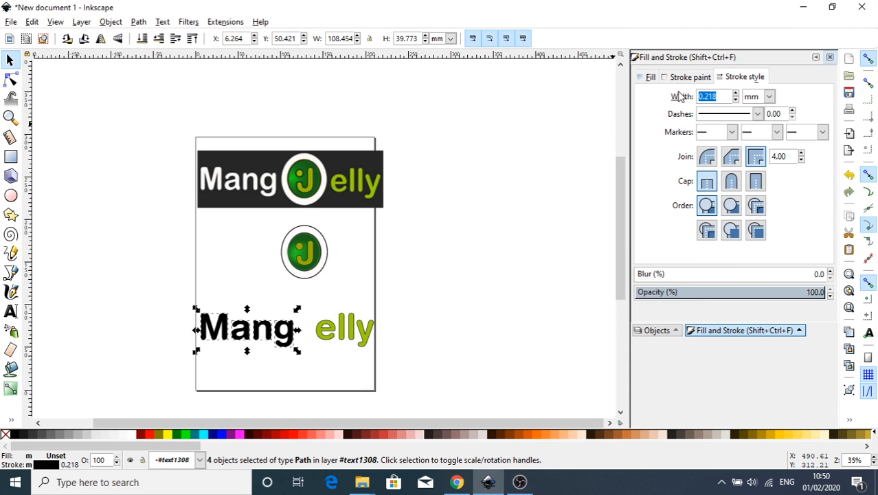
{"action": "type", "text": "0.5"}
{"action": "key", "text": "Return"}
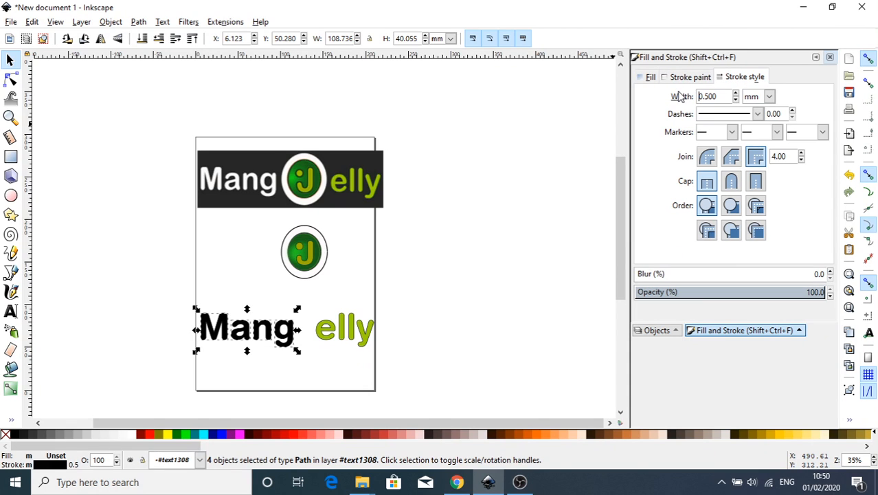
- Fill the "Mang" letters with flat white by setting the lightness to 255
{"action": "left_click", "coordinate": [649, 77]}
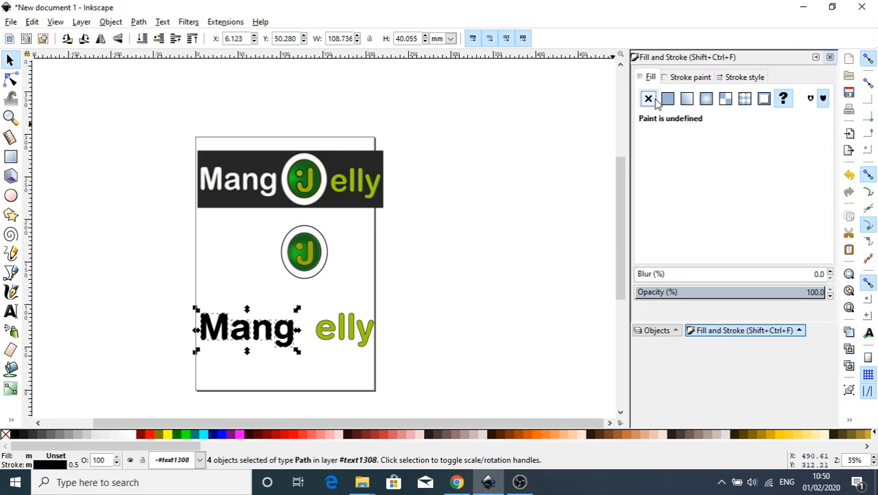
{"action": "left_click", "coordinate": [667, 98]}
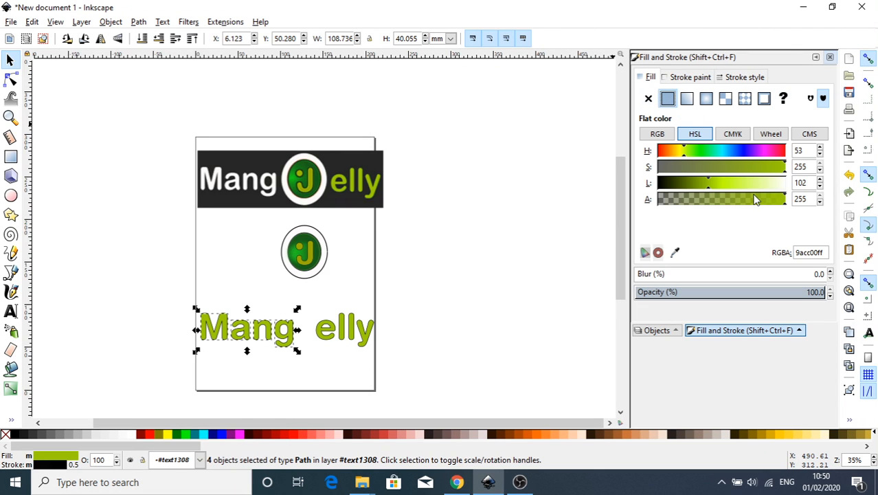
{"action": "left_click_drag", "start_coordinate": [761, 184], "coordinate": [801, 186]}
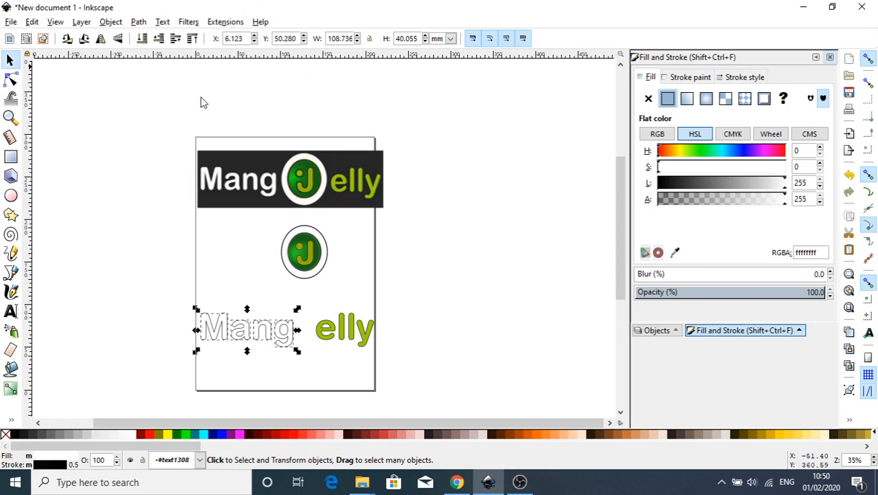
- Draw a rectangle about 203 by 82 mm beside the page and fill it near-black 151515 at 100% opacity
{"action": "left_click", "coordinate": [10, 159]}
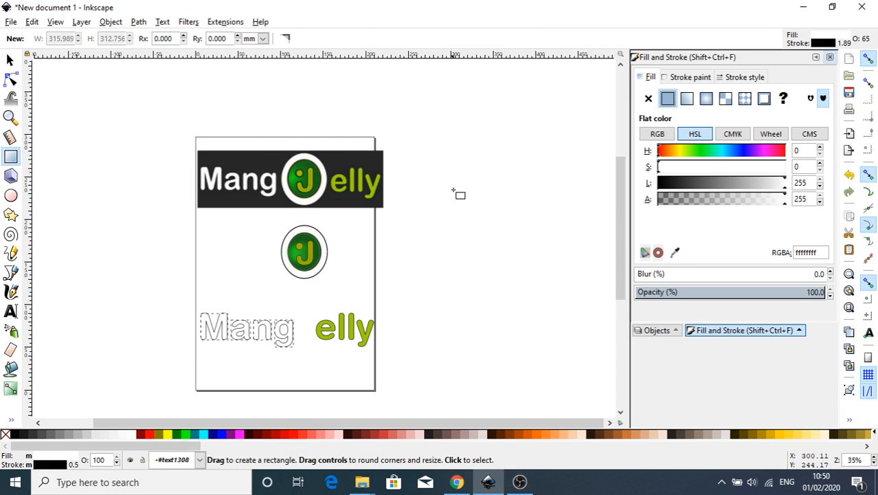
{"action": "mouse_move", "coordinate": [418, 204]}
{"action": "left_mouse_down"}
{"action": "mouse_move", "coordinate": [562, 273]}
{"action": "mouse_move", "coordinate": [590, 273]}
{"action": "left_mouse_up"}
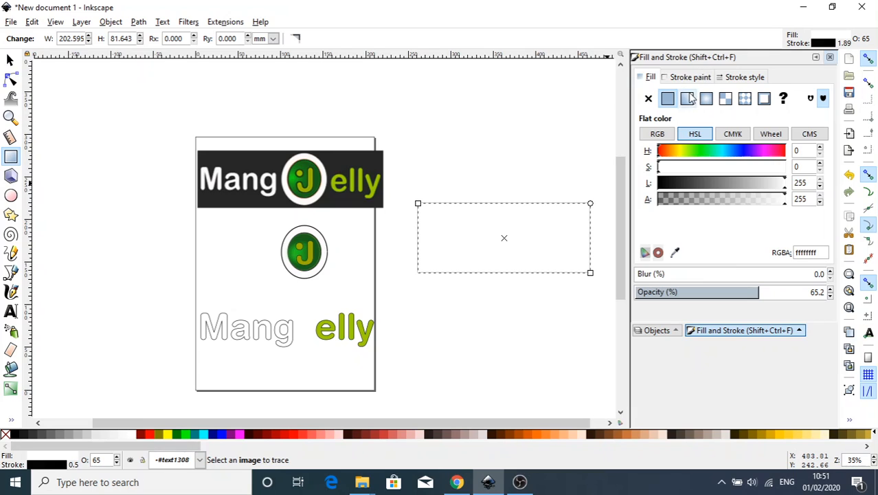
{"action": "left_click_drag", "start_coordinate": [735, 187], "coordinate": [638, 176]}
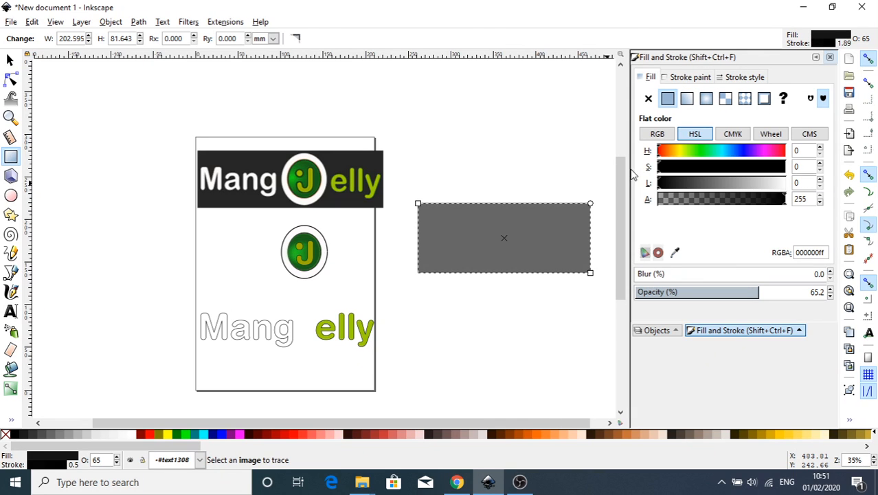
{"action": "left_click", "coordinate": [744, 172]}
{"action": "left_click_drag", "start_coordinate": [744, 172], "coordinate": [774, 174]}
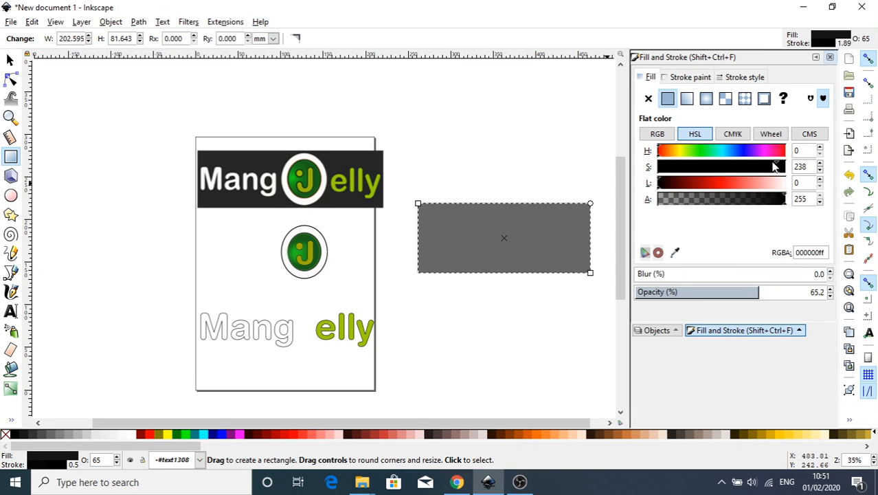
{"action": "left_click_drag", "start_coordinate": [774, 167], "coordinate": [785, 167]}
{"action": "left_click_drag", "start_coordinate": [760, 292], "coordinate": [833, 292]}
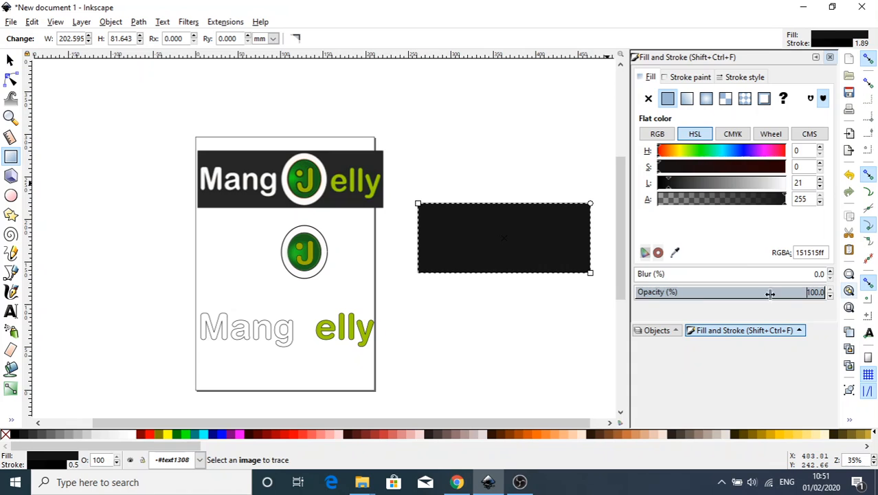
- Move the grouped J badge onto the middle of the new dark rectangle
{"action": "left_click", "coordinate": [9, 60]}
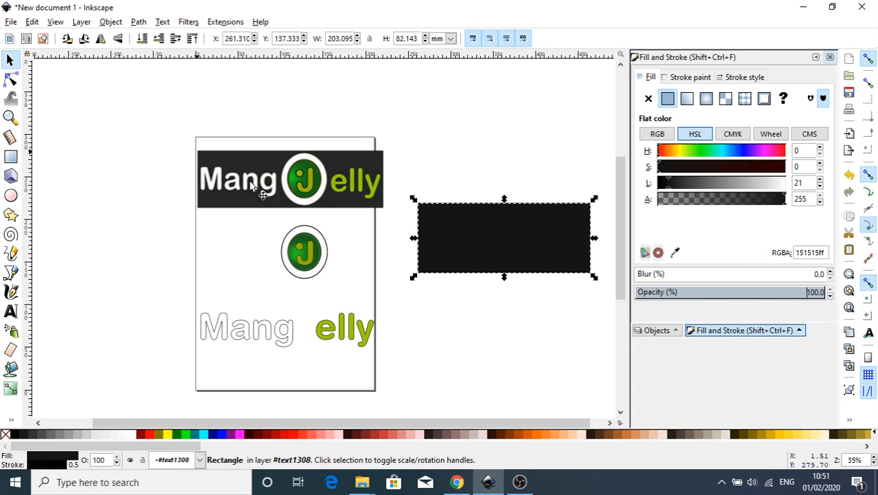
{"action": "left_click", "coordinate": [295, 268]}
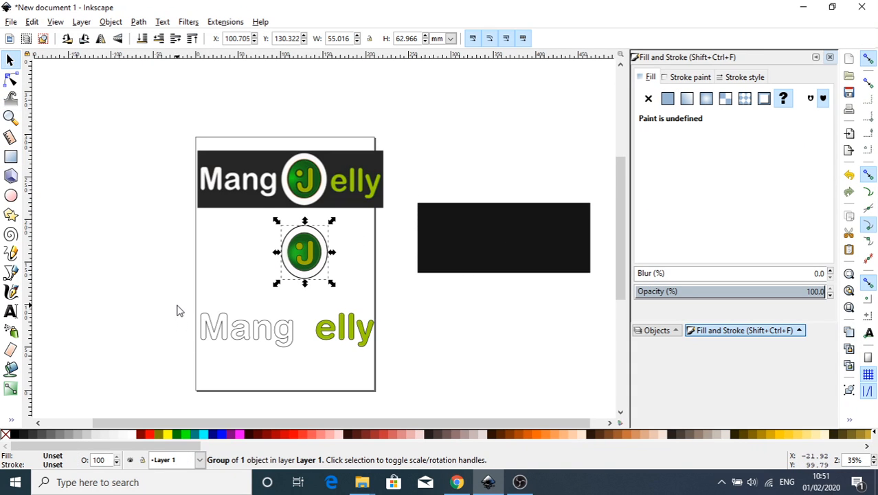
{"action": "left_click_drag", "start_coordinate": [177, 305], "coordinate": [309, 362]}
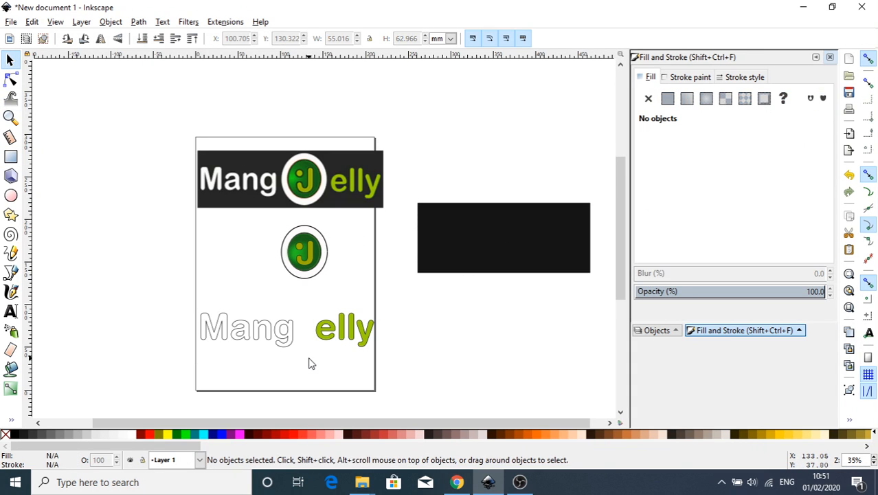
{"action": "left_click_drag", "start_coordinate": [317, 262], "coordinate": [516, 248]}
{"action": "left_click", "coordinate": [316, 275]}
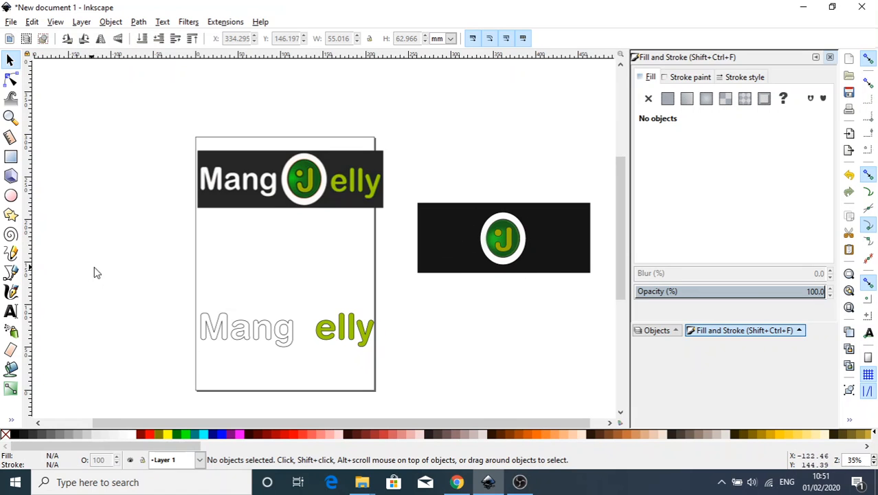
- Ungroup the nine-object group that holds the lettering and the dark rectangle
{"action": "left_click_drag", "start_coordinate": [164, 300], "coordinate": [309, 372]}
{"action": "left_click_drag", "start_coordinate": [204, 352], "coordinate": [304, 309]}
{"action": "left_click", "coordinate": [298, 340]}
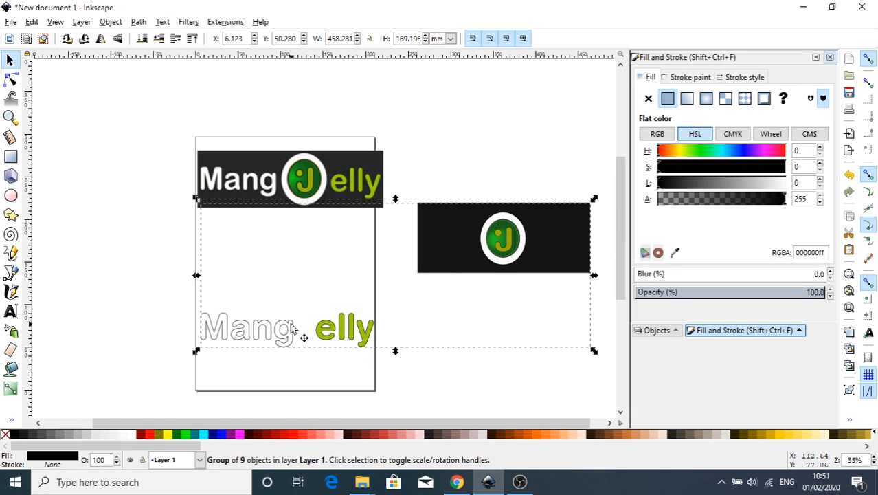
{"action": "right_click", "coordinate": [291, 326]}
{"action": "left_click", "coordinate": [309, 300]}
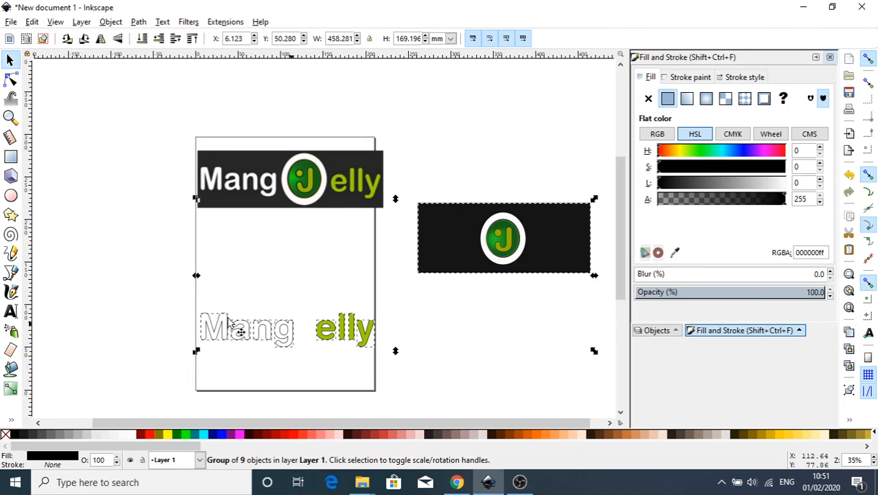
{"action": "left_click", "coordinate": [322, 377]}
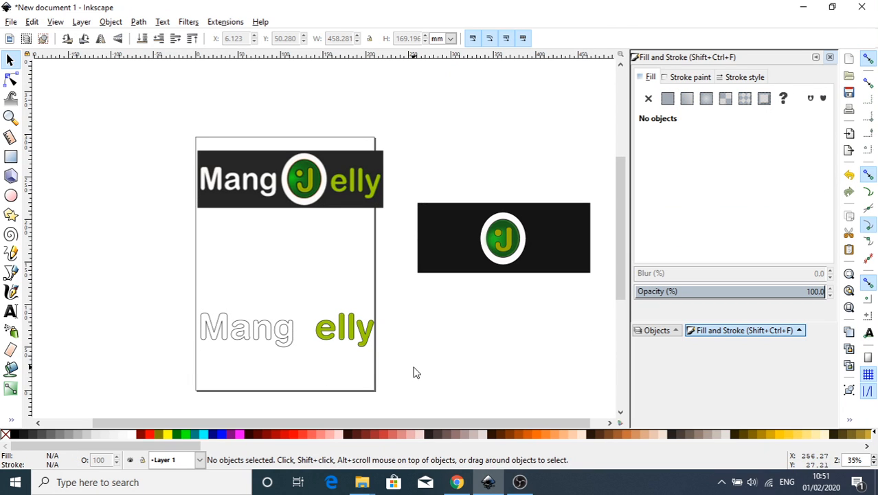
- Group the four white letters of "Mang" together
{"action": "left_click_drag", "start_coordinate": [183, 358], "coordinate": [304, 294]}
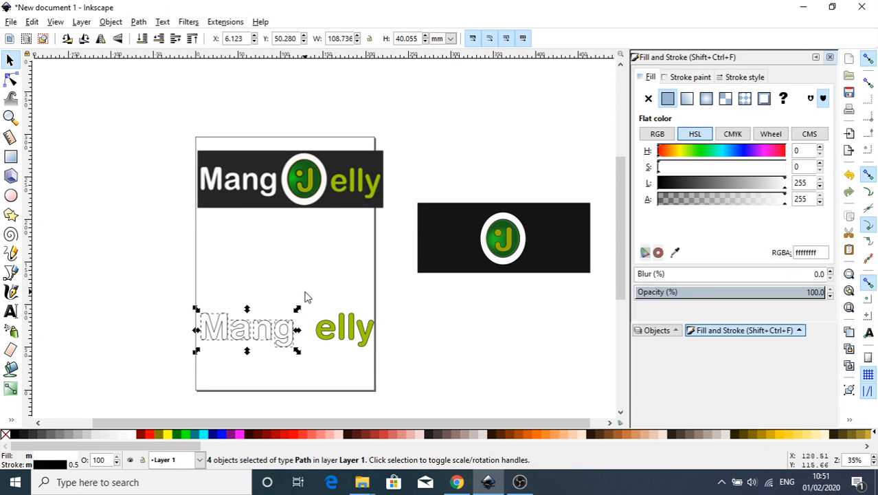
{"action": "right_click", "coordinate": [248, 332]}
{"action": "left_click", "coordinate": [278, 325]}
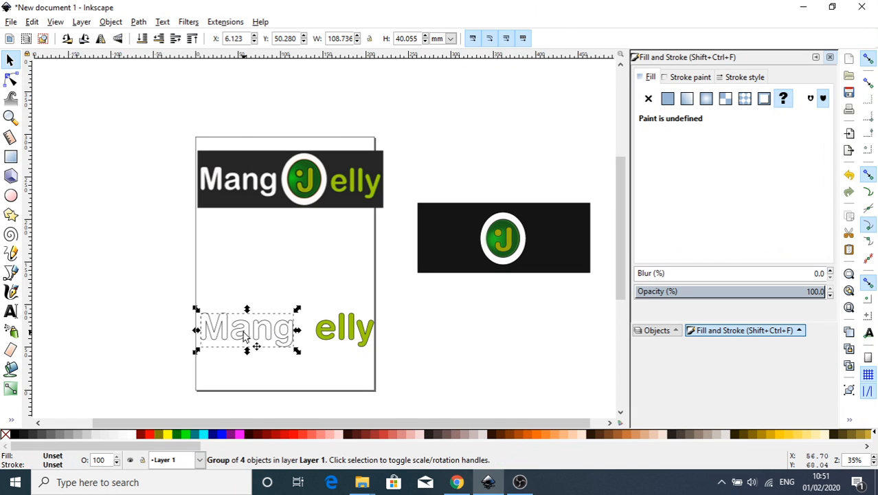
- Place the grouped white "Mang" just left of the J badge and extend the dark rectangle leftward to about 292 mm wide behind it
{"action": "left_click_drag", "start_coordinate": [231, 336], "coordinate": [426, 250]}
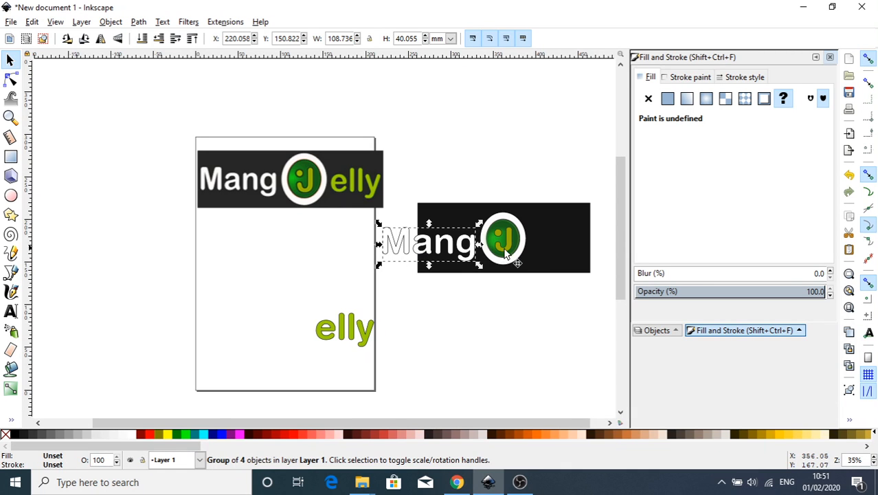
{"action": "left_click", "coordinate": [550, 253]}
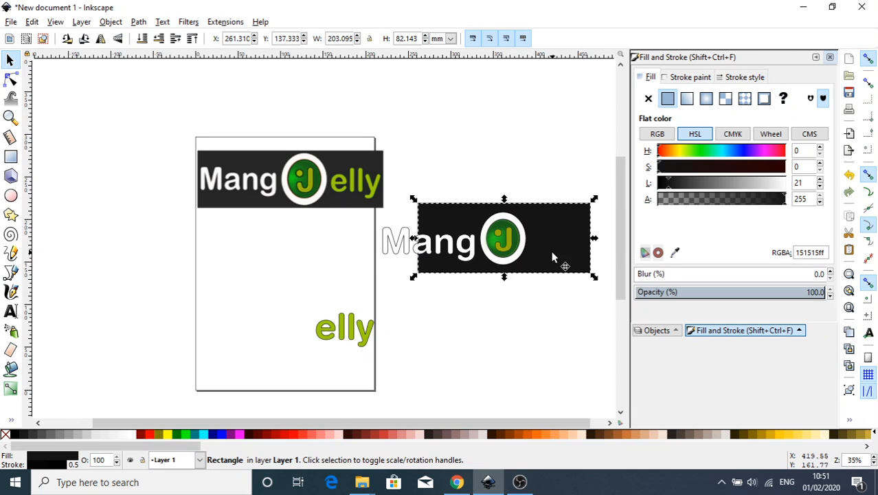
{"action": "left_click_drag", "start_coordinate": [414, 239], "coordinate": [340, 247]}
- Group the four green letters of "elly" and place the group on the dark rectangle just right of the J badge
{"action": "left_click_drag", "start_coordinate": [280, 310], "coordinate": [447, 372]}
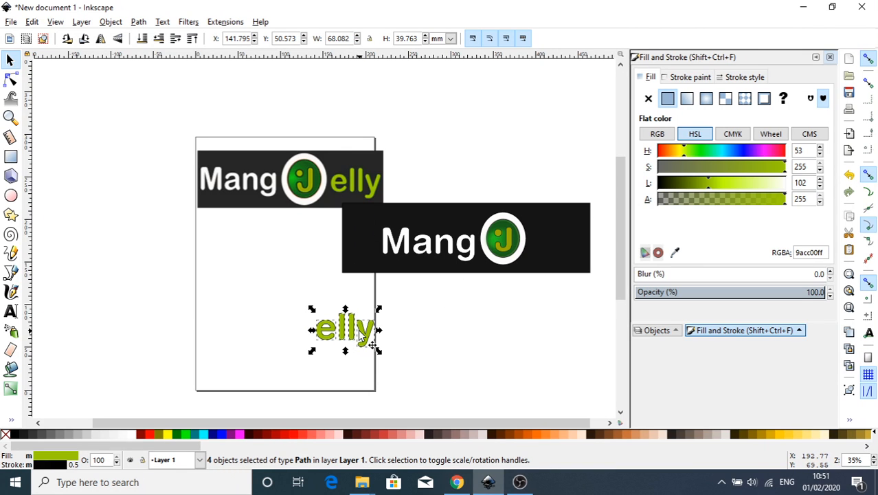
{"action": "right_click", "coordinate": [363, 335]}
{"action": "left_click", "coordinate": [405, 324]}
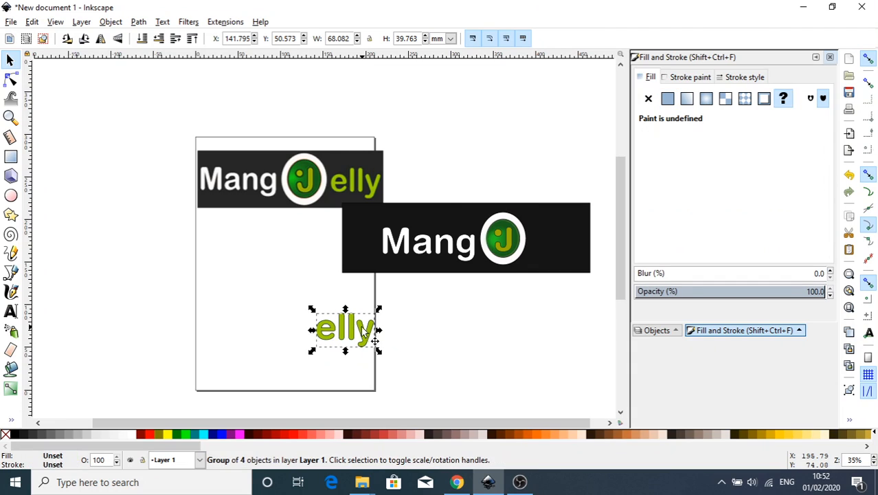
{"action": "left_click_drag", "start_coordinate": [356, 334], "coordinate": [577, 240]}
{"action": "key", "text": "Home"}
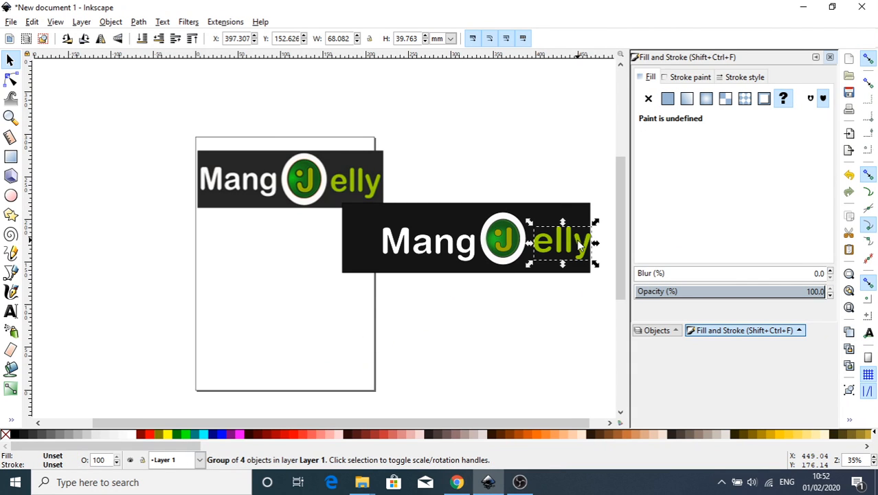
- Extend the dark rectangle rightward to about 330 mm wide and nudge the "elly" group slightly closer to the J badge
{"action": "left_click", "coordinate": [564, 213]}
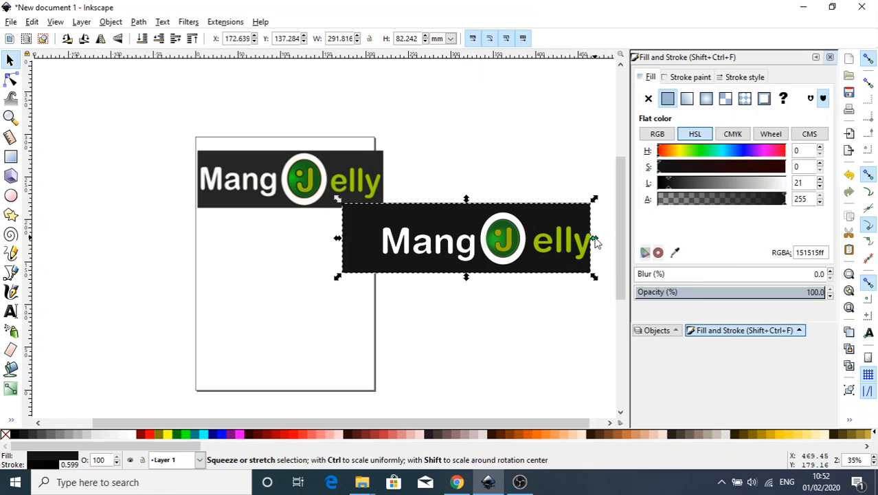
{"action": "mouse_move", "coordinate": [592, 241]}
{"action": "left_mouse_down"}
{"action": "mouse_move", "coordinate": [633, 248]}
{"action": "mouse_move", "coordinate": [569, 249]}
{"action": "left_mouse_up"}
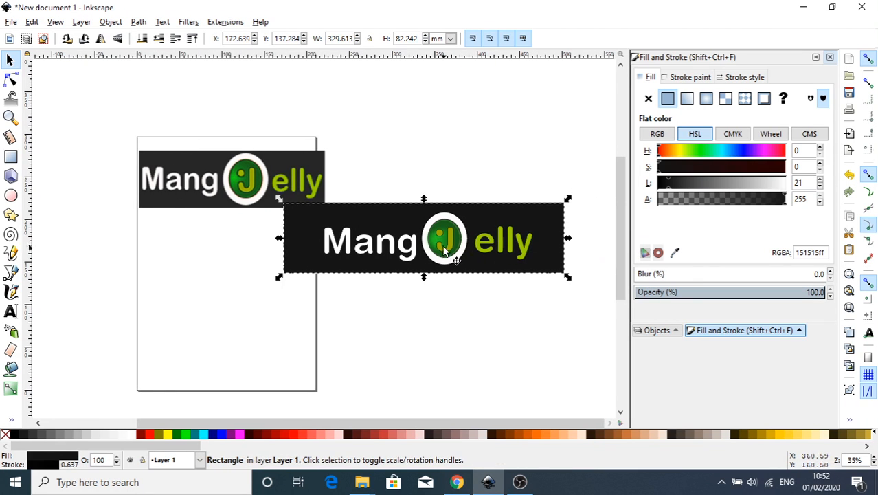
{"action": "left_click", "coordinate": [517, 246]}
{"action": "left_click_drag", "start_coordinate": [514, 244], "coordinate": [511, 246]}
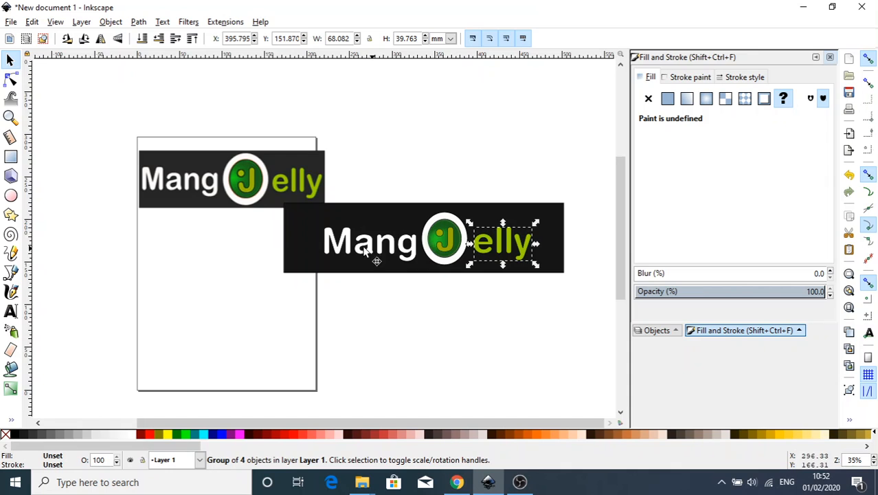
{"action": "left_click", "coordinate": [374, 304]}
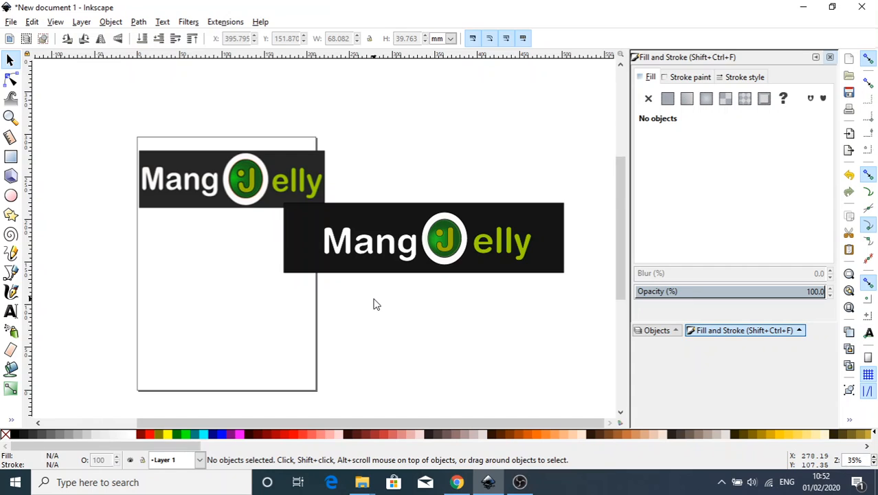